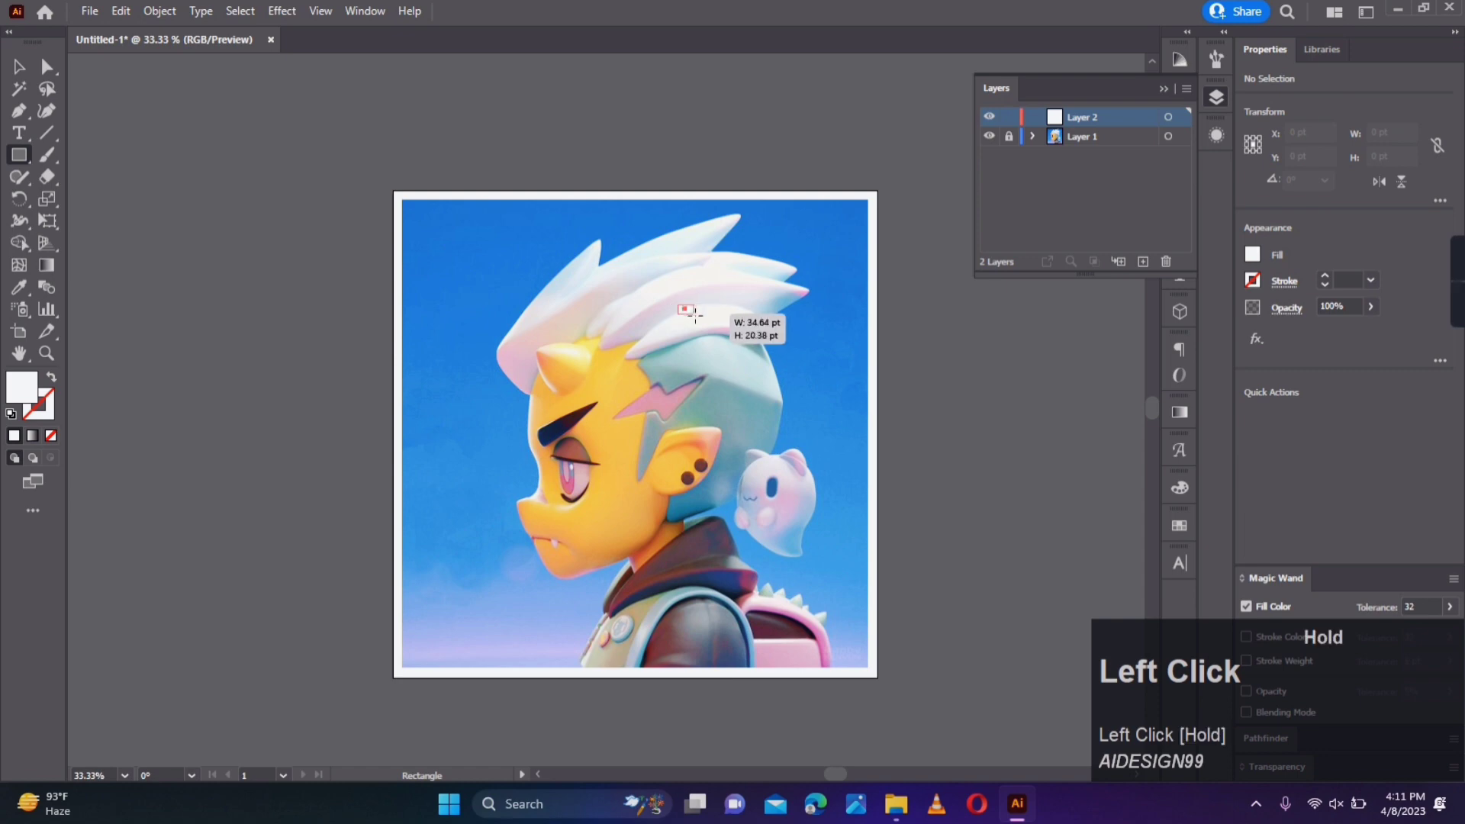
Step: Turn the small white square on the hair into a gradient mesh with one line down its middle
left_click(19, 264)
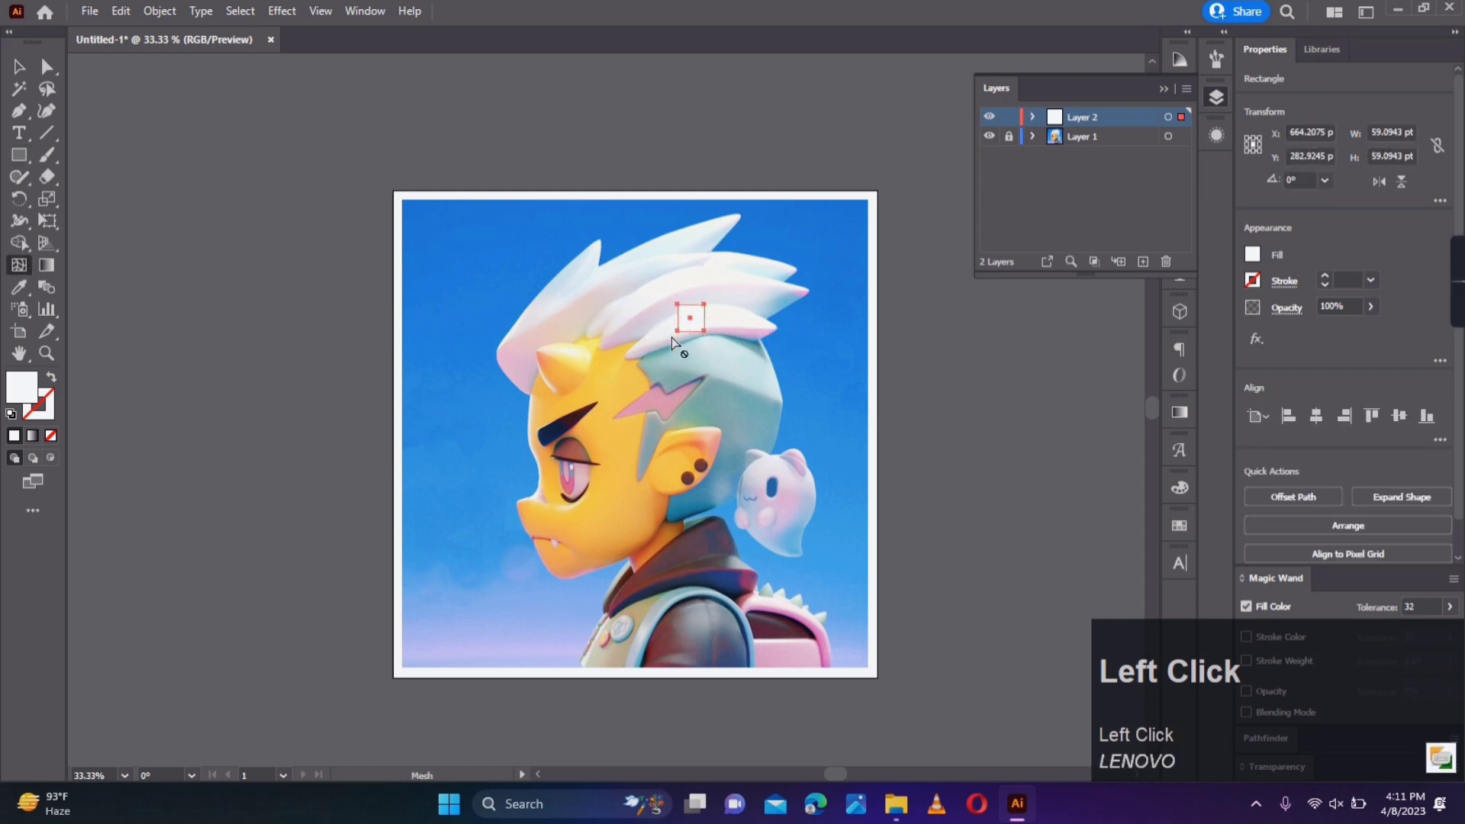
left_click(691, 330)
left_click(23, 85)
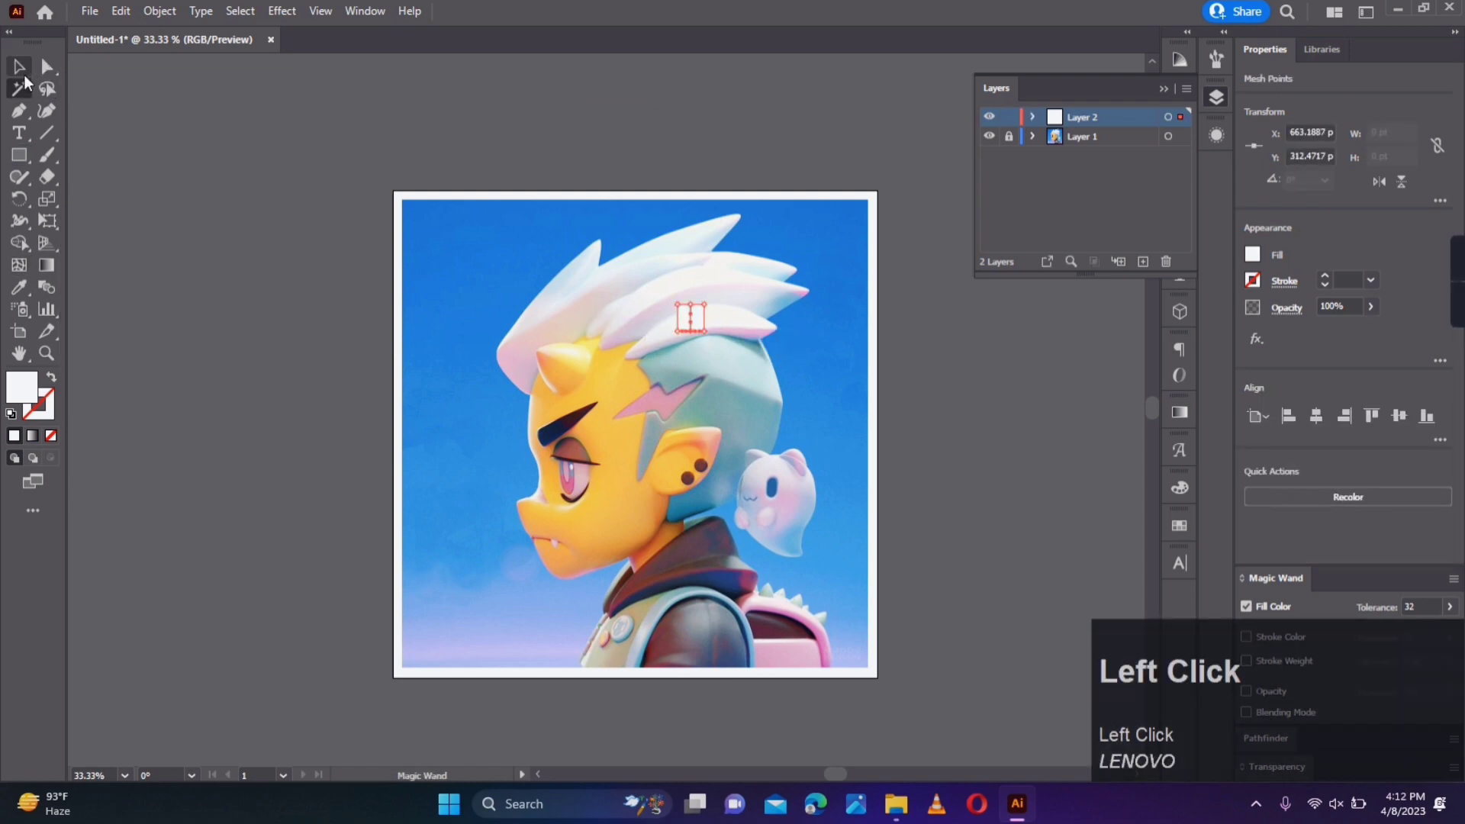
Step: Rotate the mesh square to about 287° and move it onto the lowest white hair lock
scroll(735, 340, "up", 3, "alt")
left_click_drag(709, 235, 747, 332)
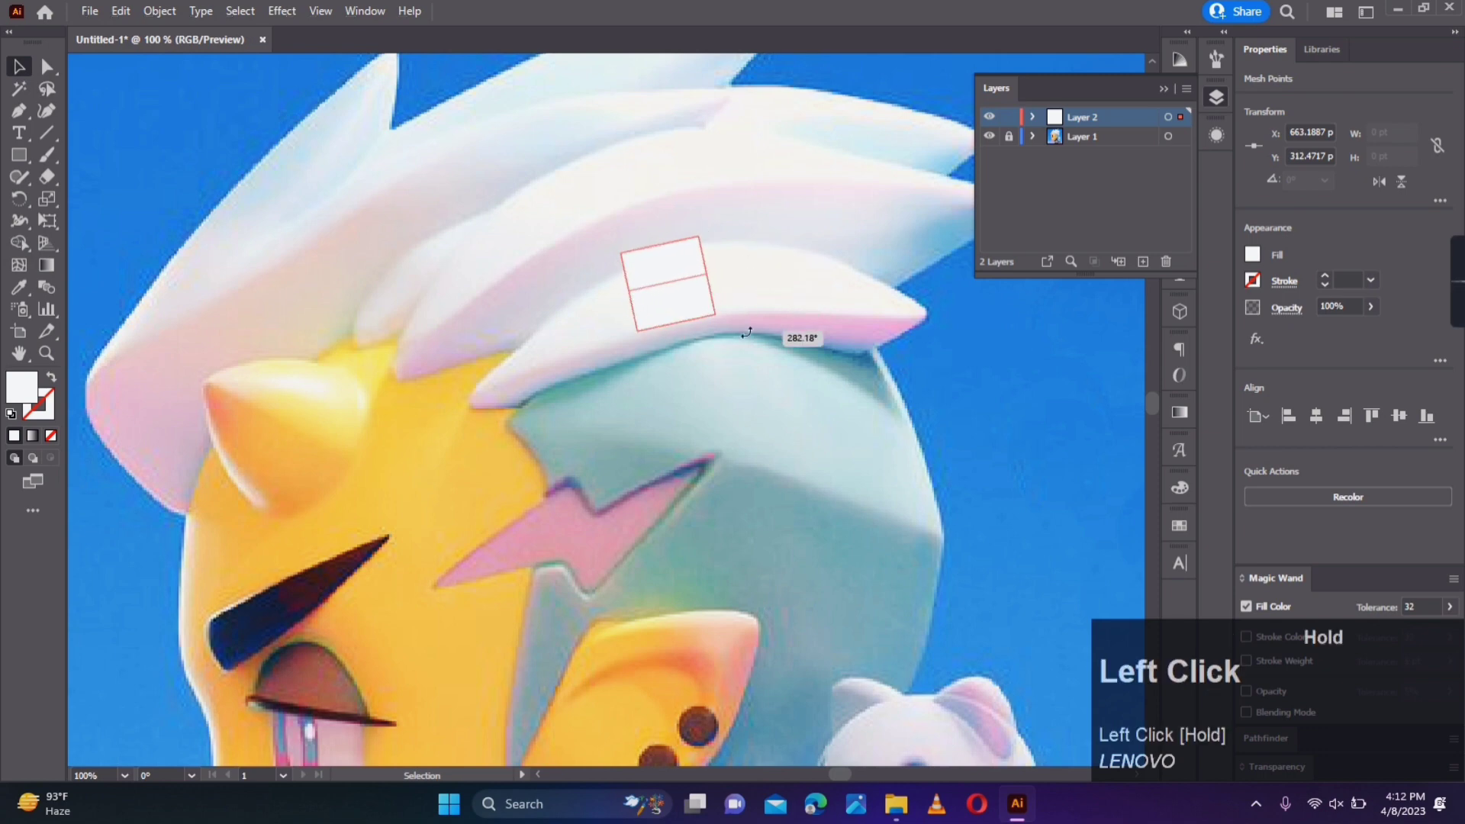
left_click_drag(676, 271, 616, 298)
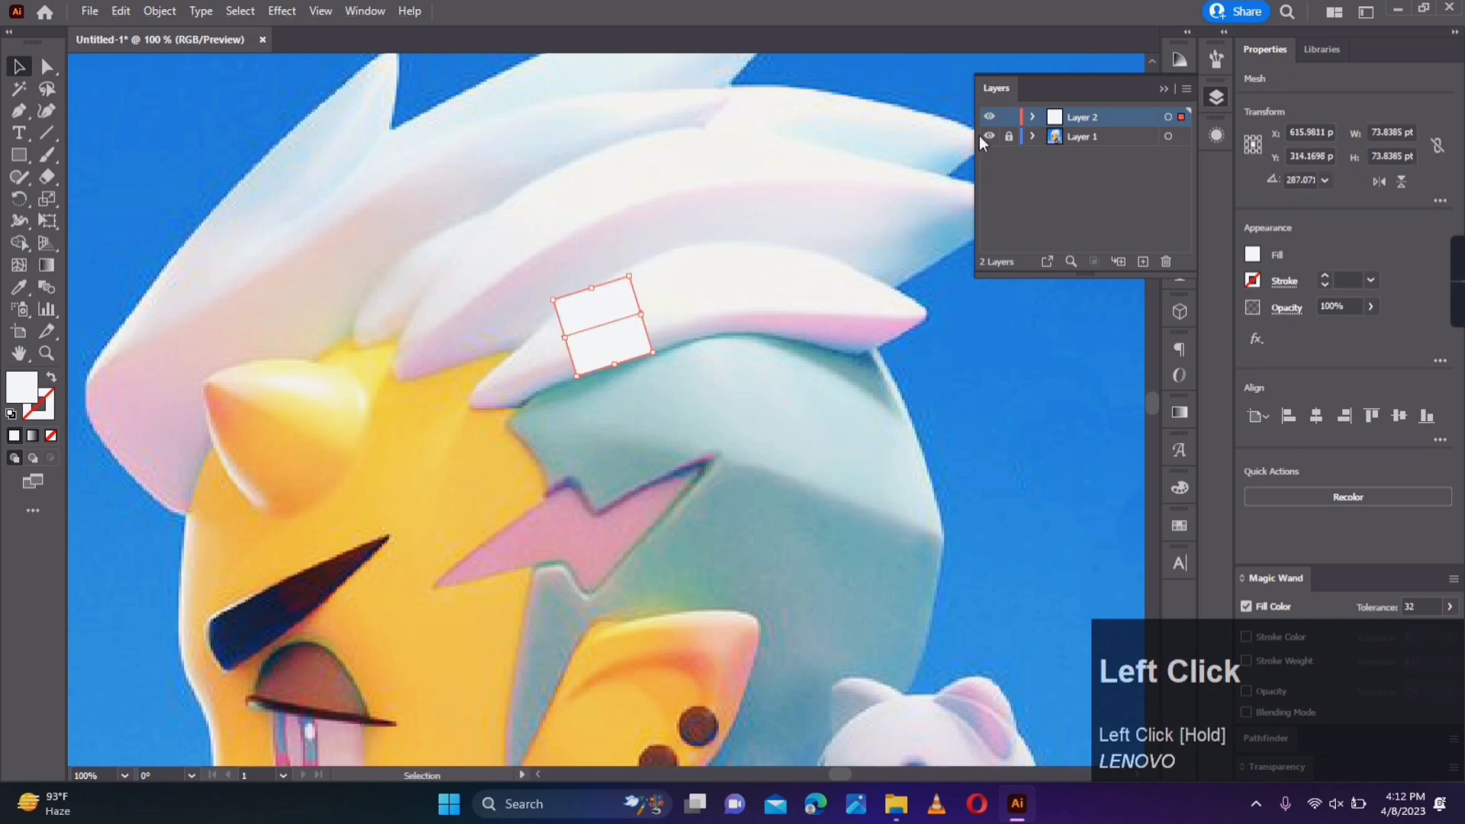
Step: Show Layer 2 as outlines and move the mesh's right-hand points towards the right tip of the lowest hair lock
left_click(988, 117, "ctrl")
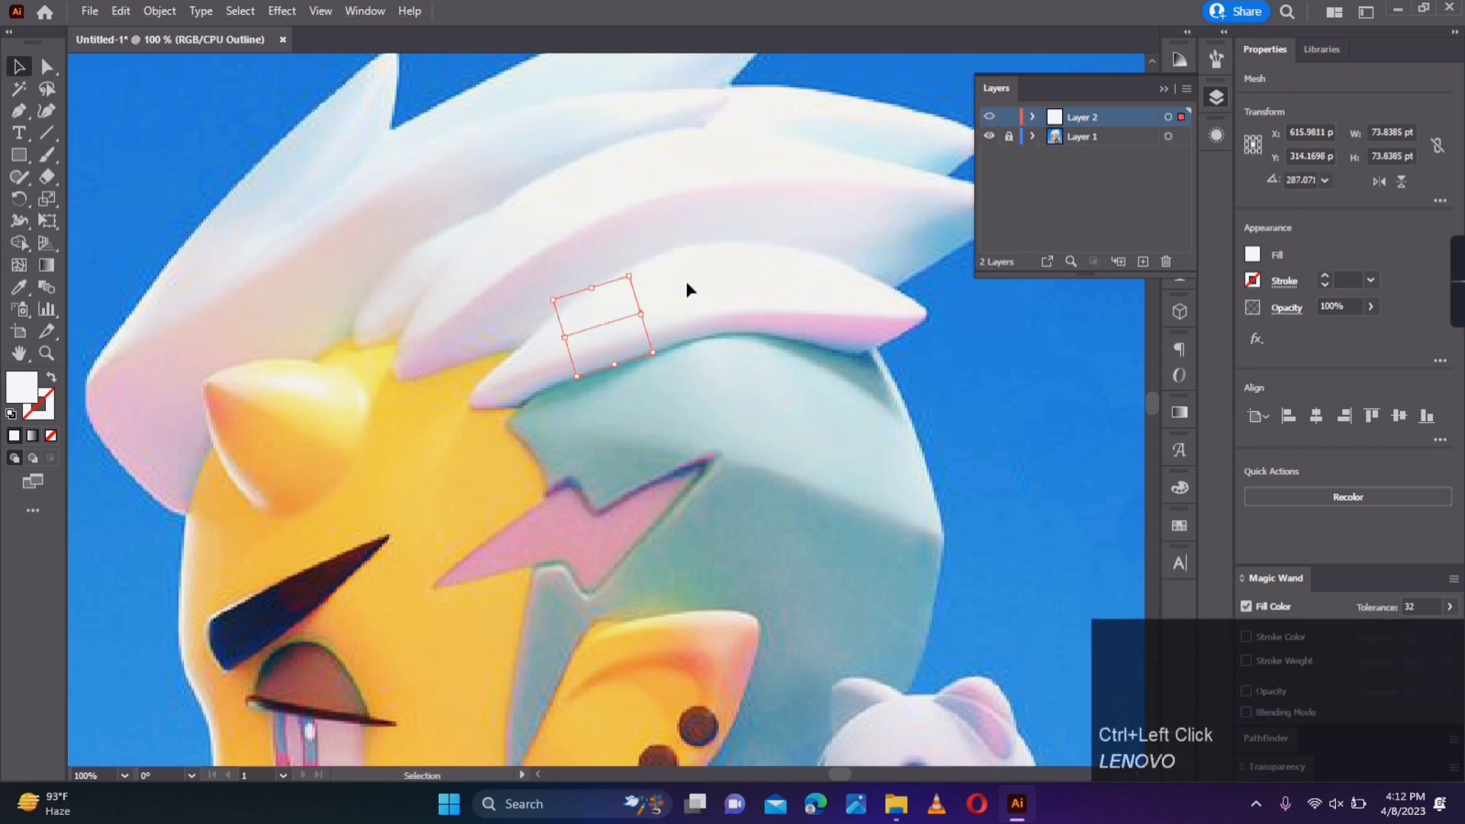
scroll(687, 288, "up", 2, "alt")
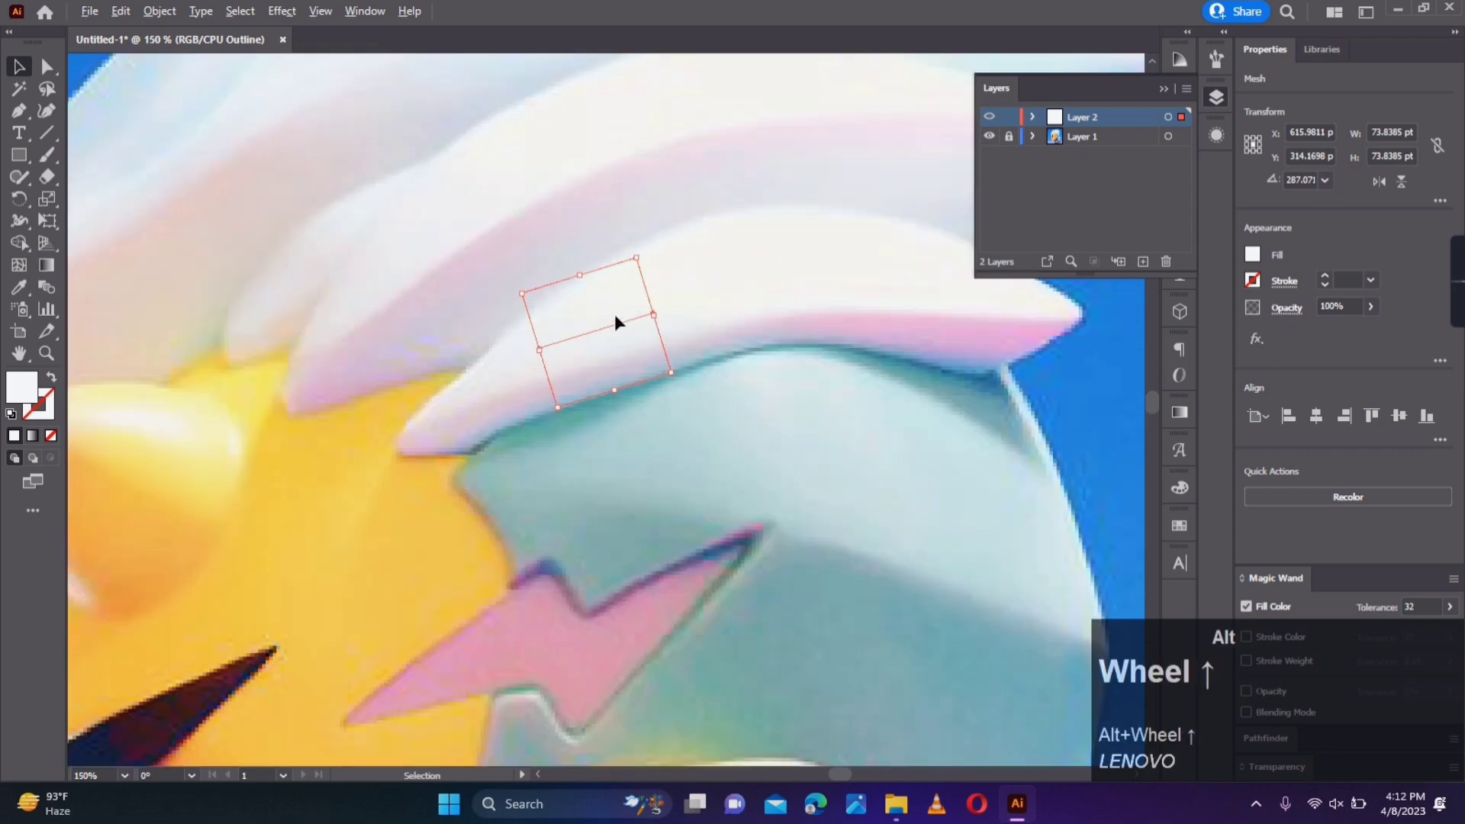
right_click(46, 67)
left_click(165, 67)
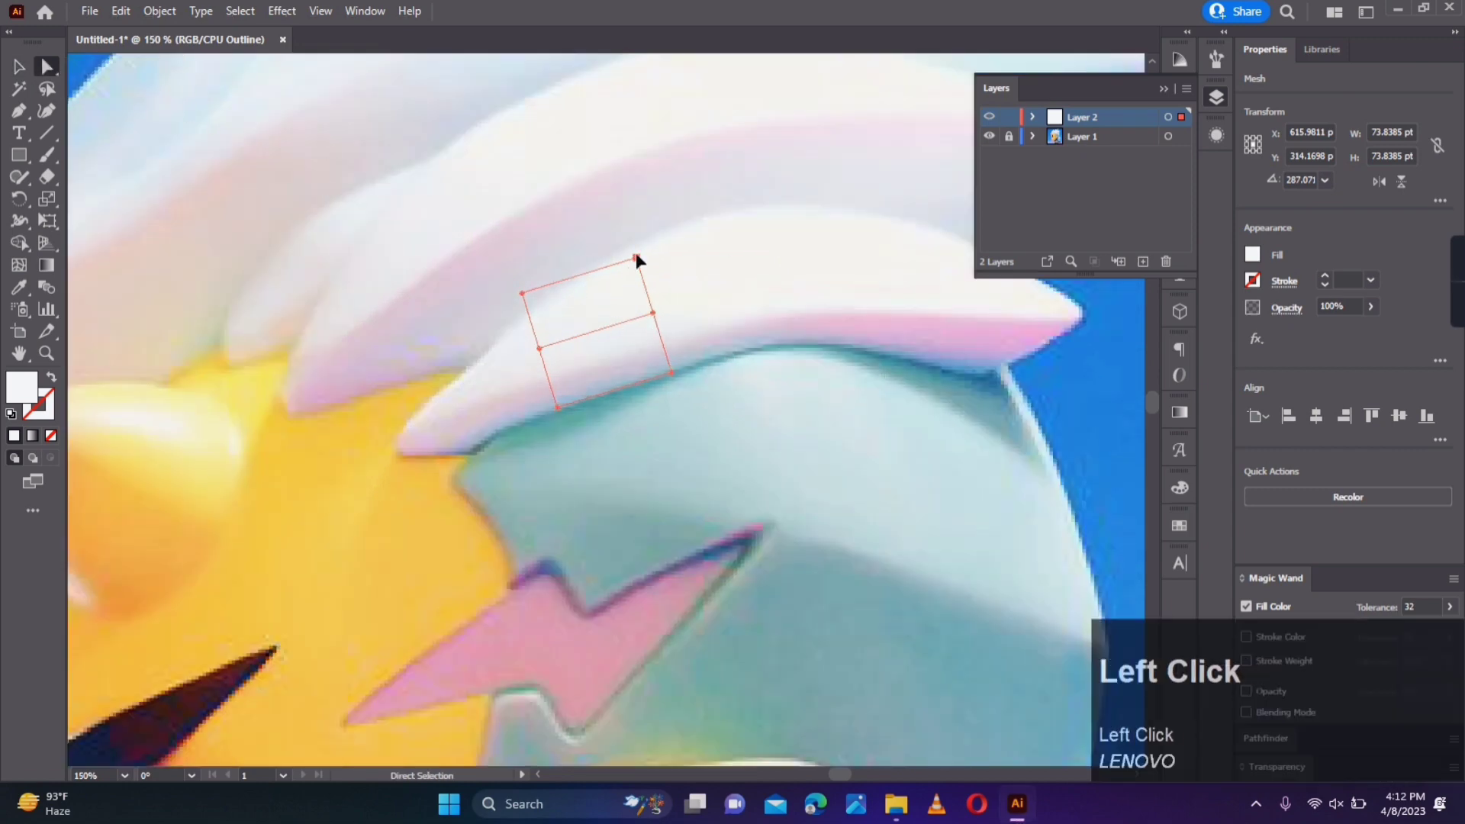
left_click_drag(635, 259, 926, 318)
key("space")
left_click_drag(516, 366, 837, 374)
Step: Move the mesh's left-hand points to the hair lock's left end and its upper-right corner onto the right tip
left_click_drag(404, 405, 318, 450)
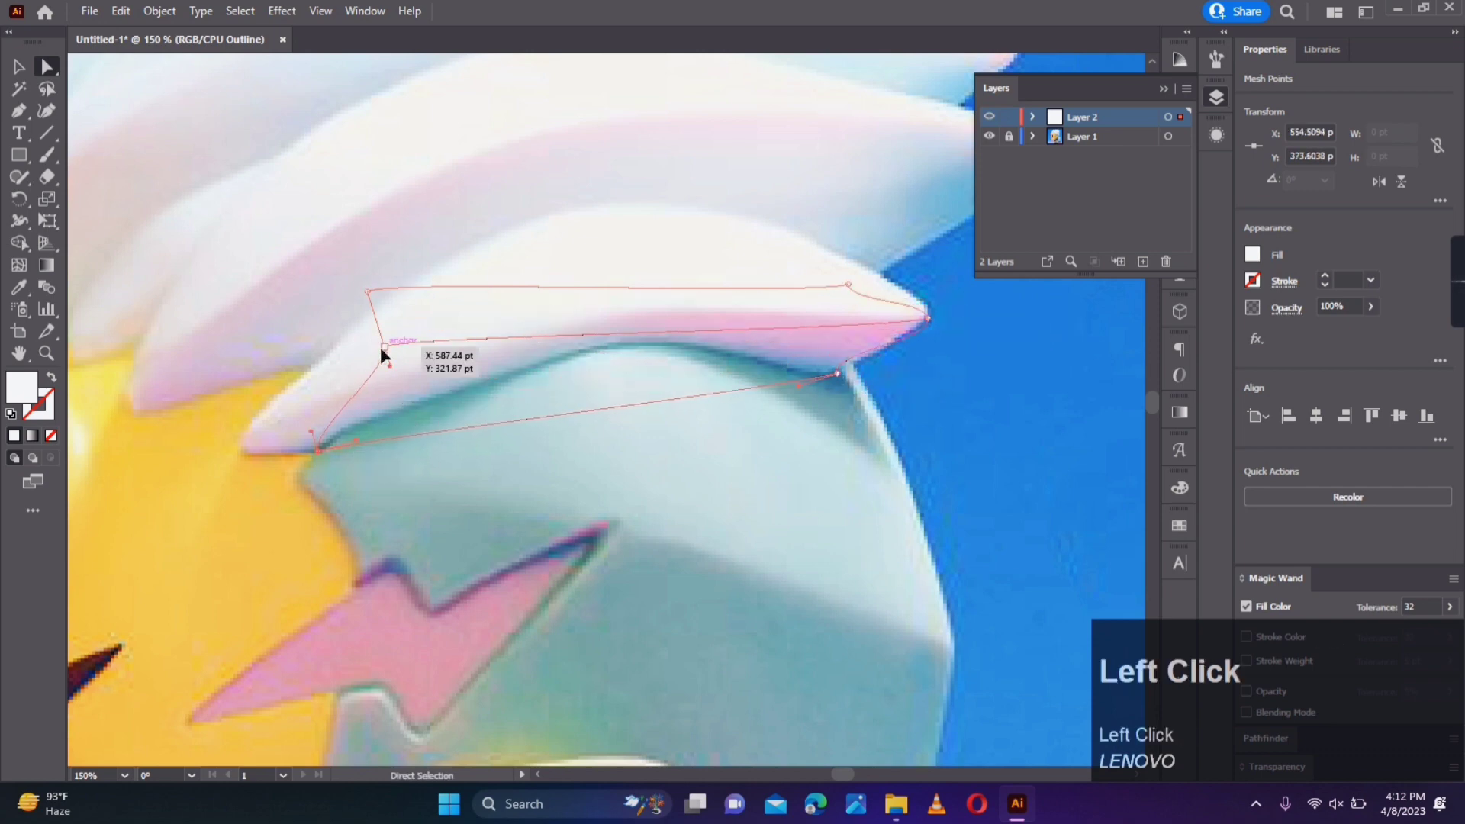
left_click_drag(380, 347, 236, 450)
left_click_drag(364, 300, 242, 435)
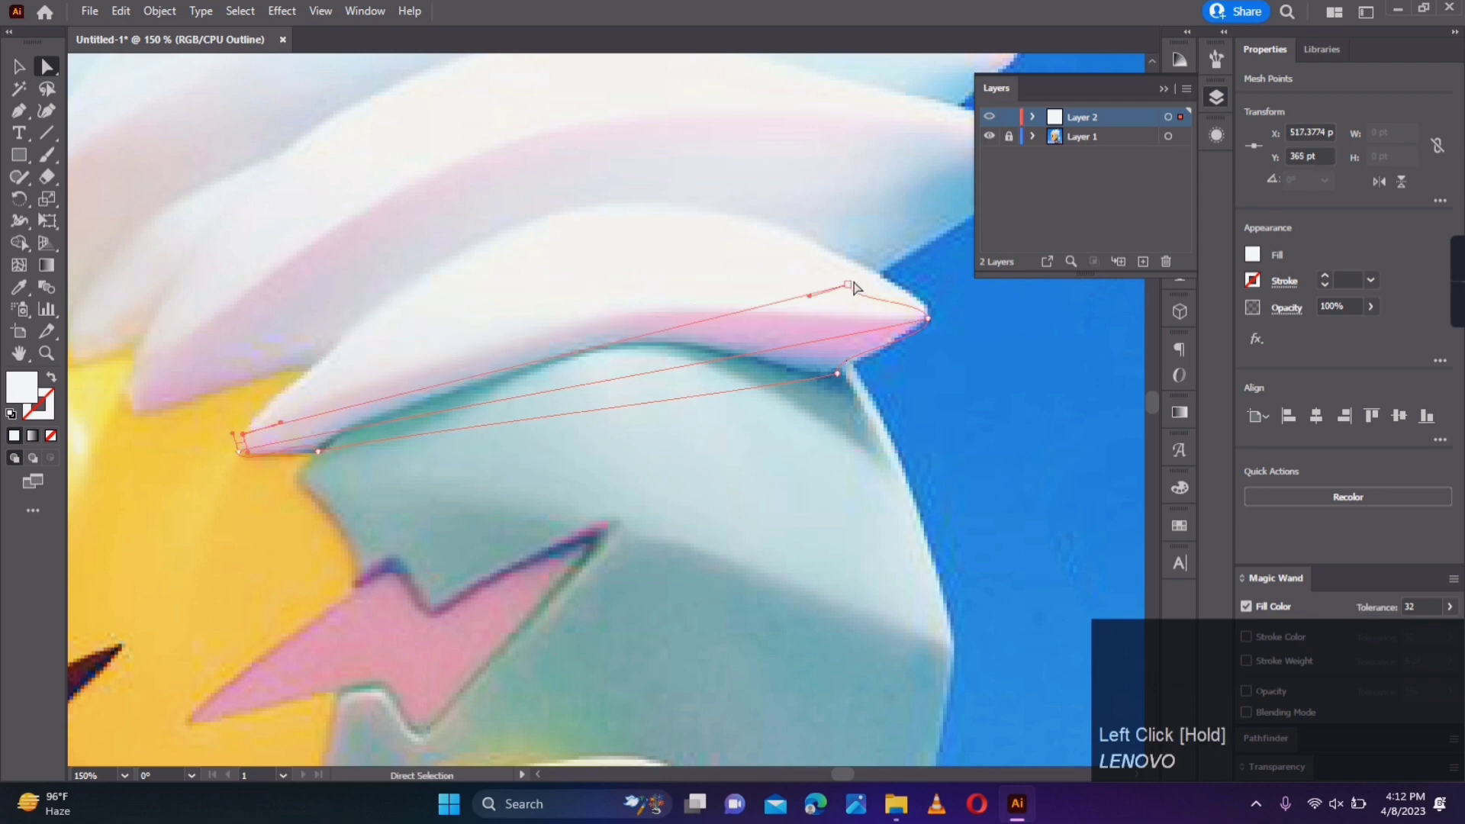
left_click_drag(853, 282, 975, 329)
left_click(959, 345)
scroll(956, 340, "up", 1)
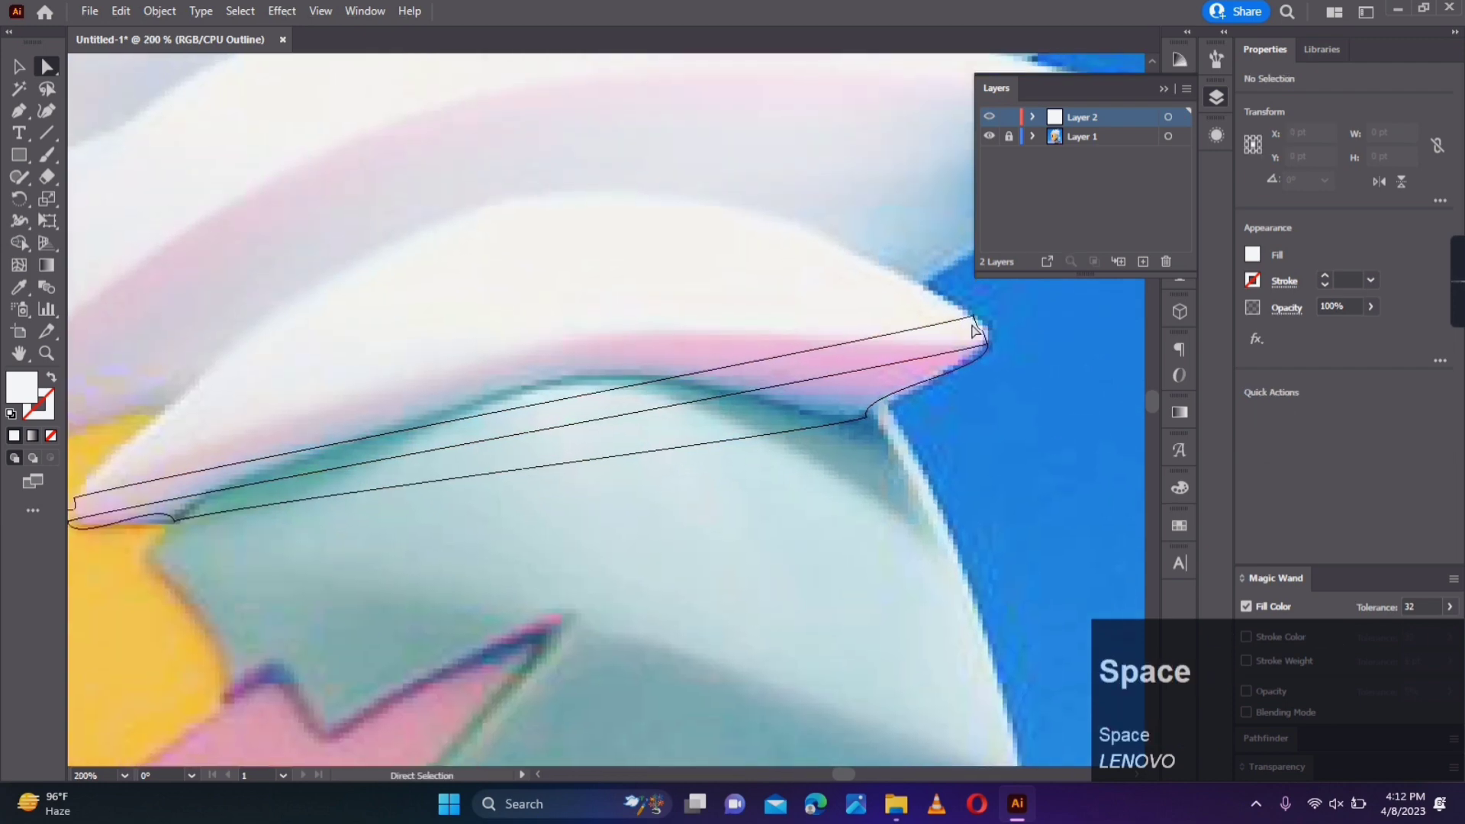
Step: Add an anchor point on the mesh's upper edge and raise it to curve the edge along the hair lock's top
left_click(975, 330)
right_click(23, 109)
left_click(114, 122)
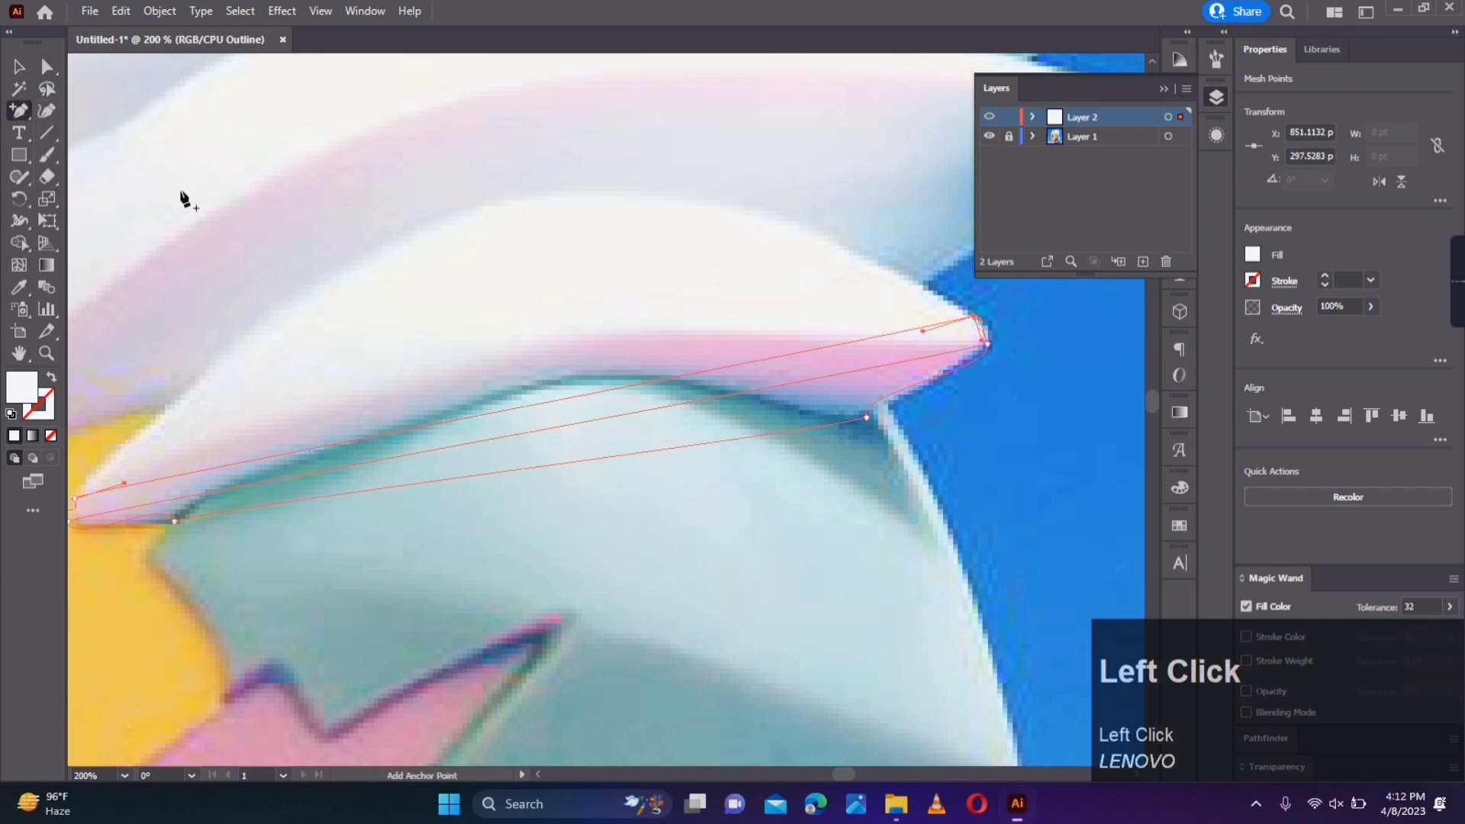
key("a")
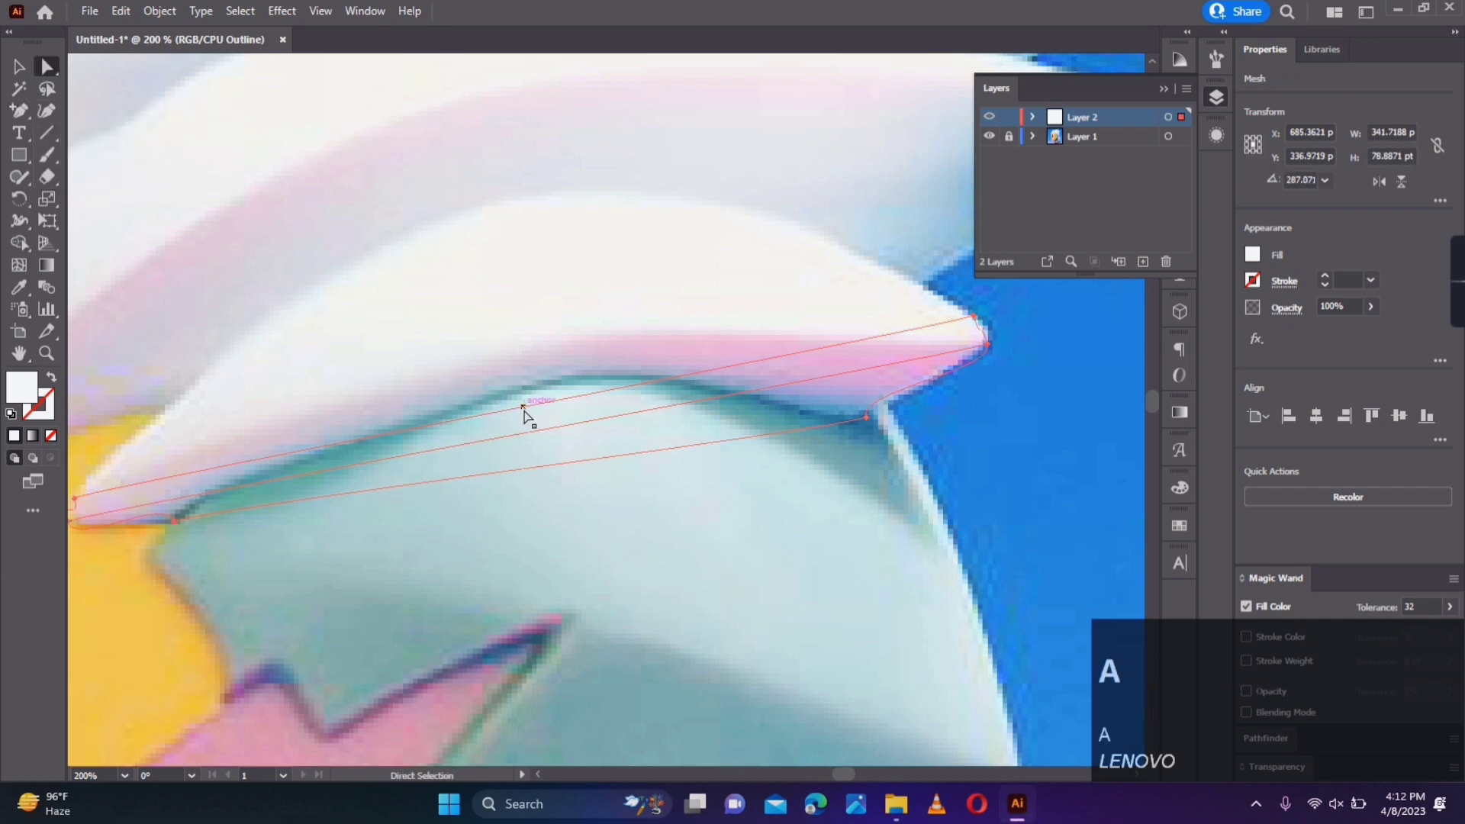
left_click_drag(524, 412, 518, 204)
left_click_drag(950, 325, 898, 280)
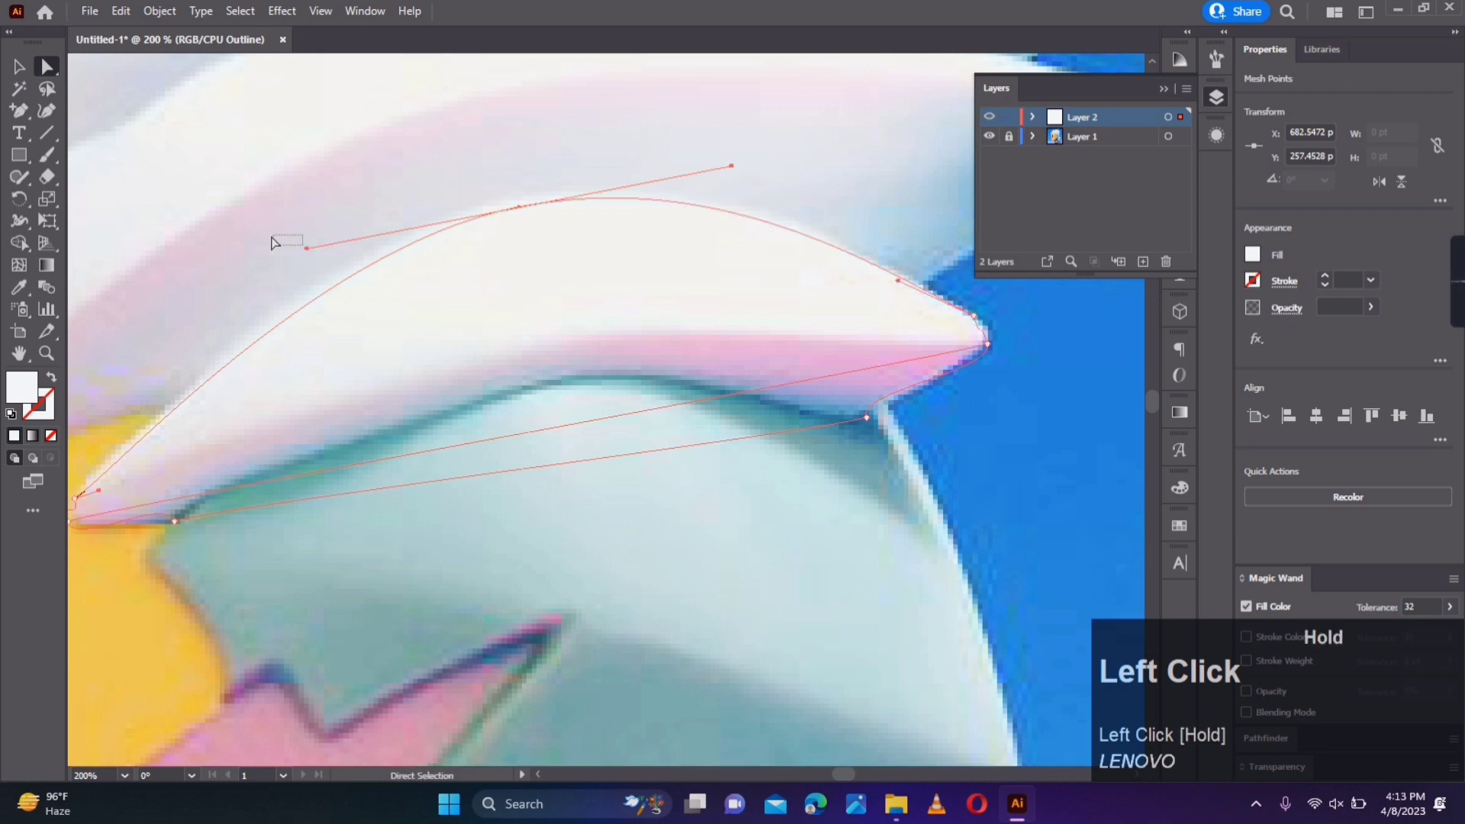
Step: Fine-tune the upper edge's middle anchor point and handles to follow the hair lock's top contour
left_click_drag(271, 238, 272, 238)
left_click(538, 217)
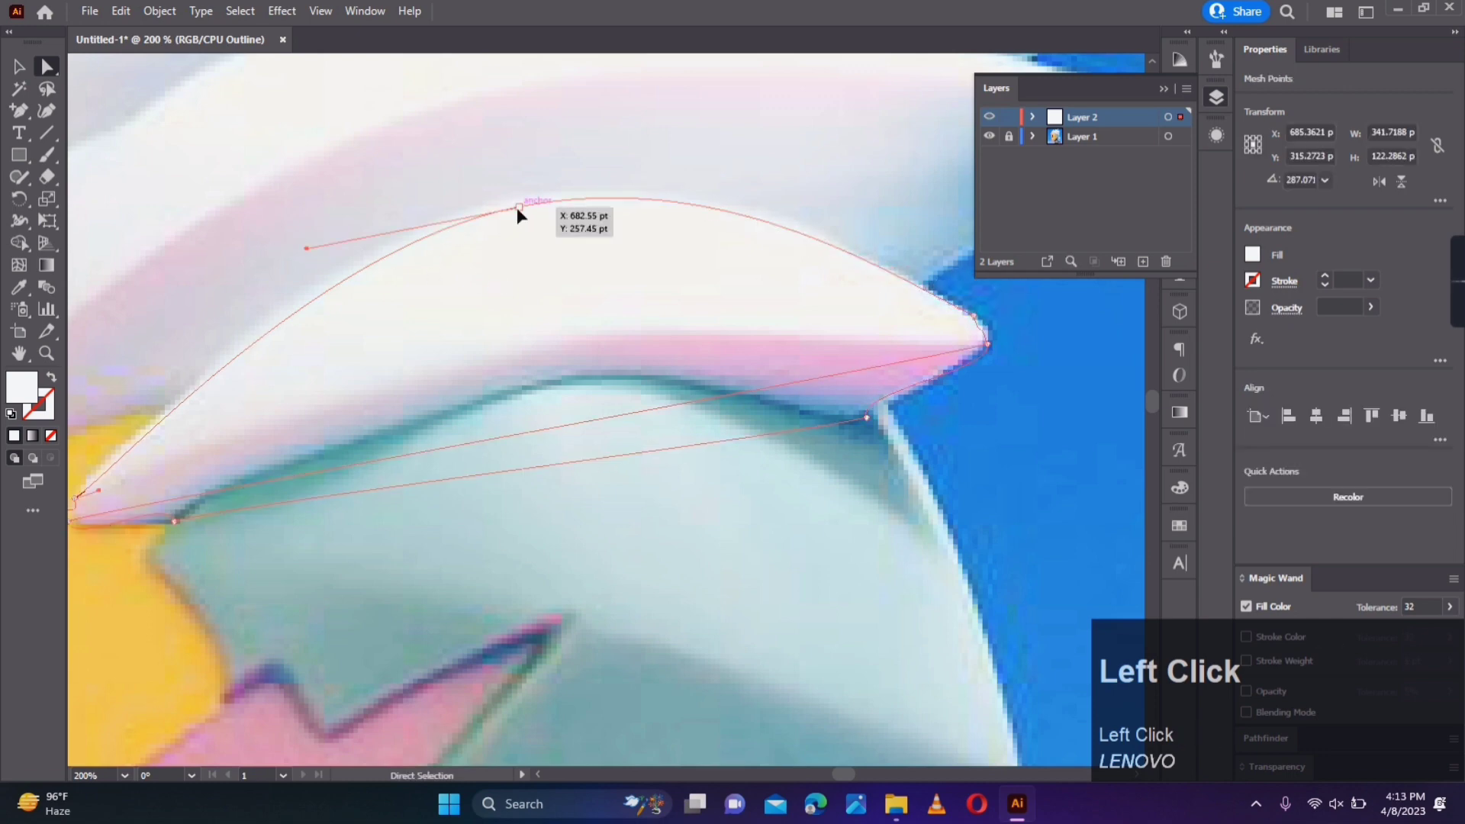
left_click_drag(517, 208, 507, 204)
left_click_drag(294, 245, 280, 250)
key("space")
left_click_drag(304, 328, 486, 249)
left_click_drag(280, 412, 278, 399)
Step: Adjust the mesh points and handles at the hair lock's right tip to match its rounded end and slanted underside
key("space")
left_click_drag(767, 405, 194, 441)
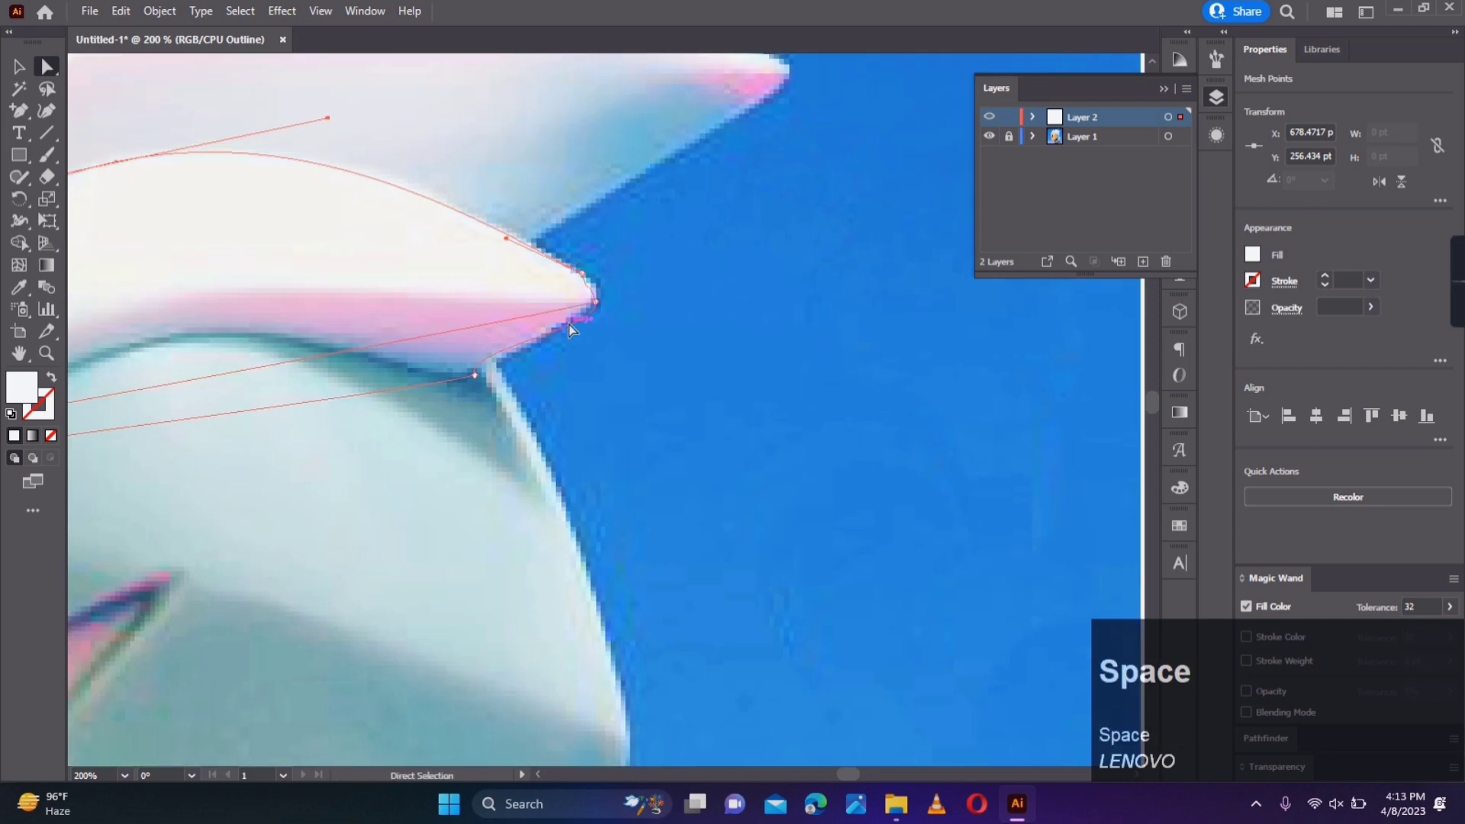
left_click(594, 303)
scroll(594, 305, "up", 3)
left_click_drag(589, 303, 602, 267)
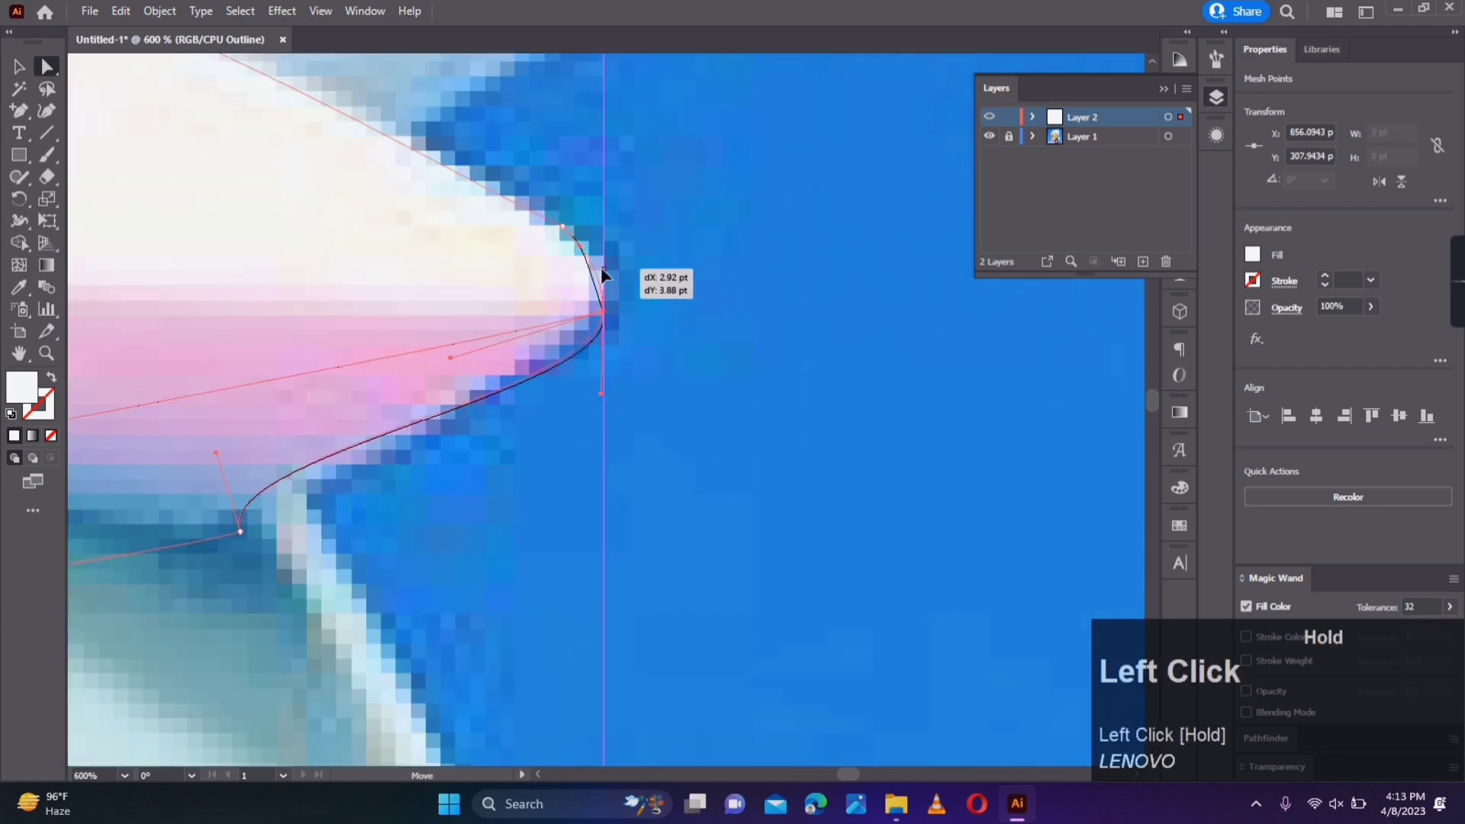
scroll(523, 375, "down", 2)
left_click_drag(383, 453, 431, 434)
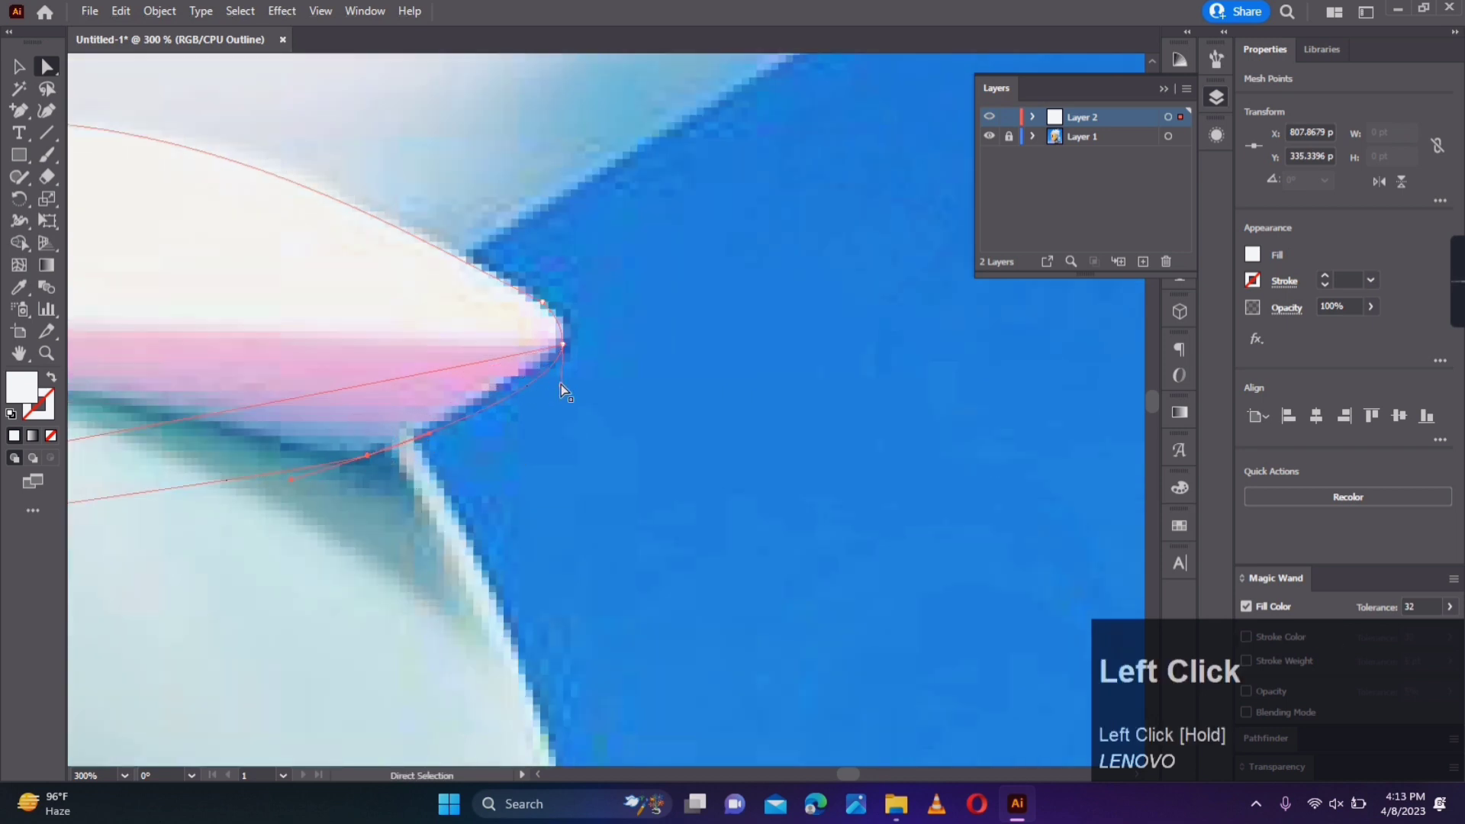
left_click_drag(561, 385, 515, 379)
left_click(561, 347)
Step: Add an anchor point on the inner mesh line and bend the line along the boundary between white and pink shading
left_click_drag(510, 452, 829, 475)
scroll(772, 416, "down", 2)
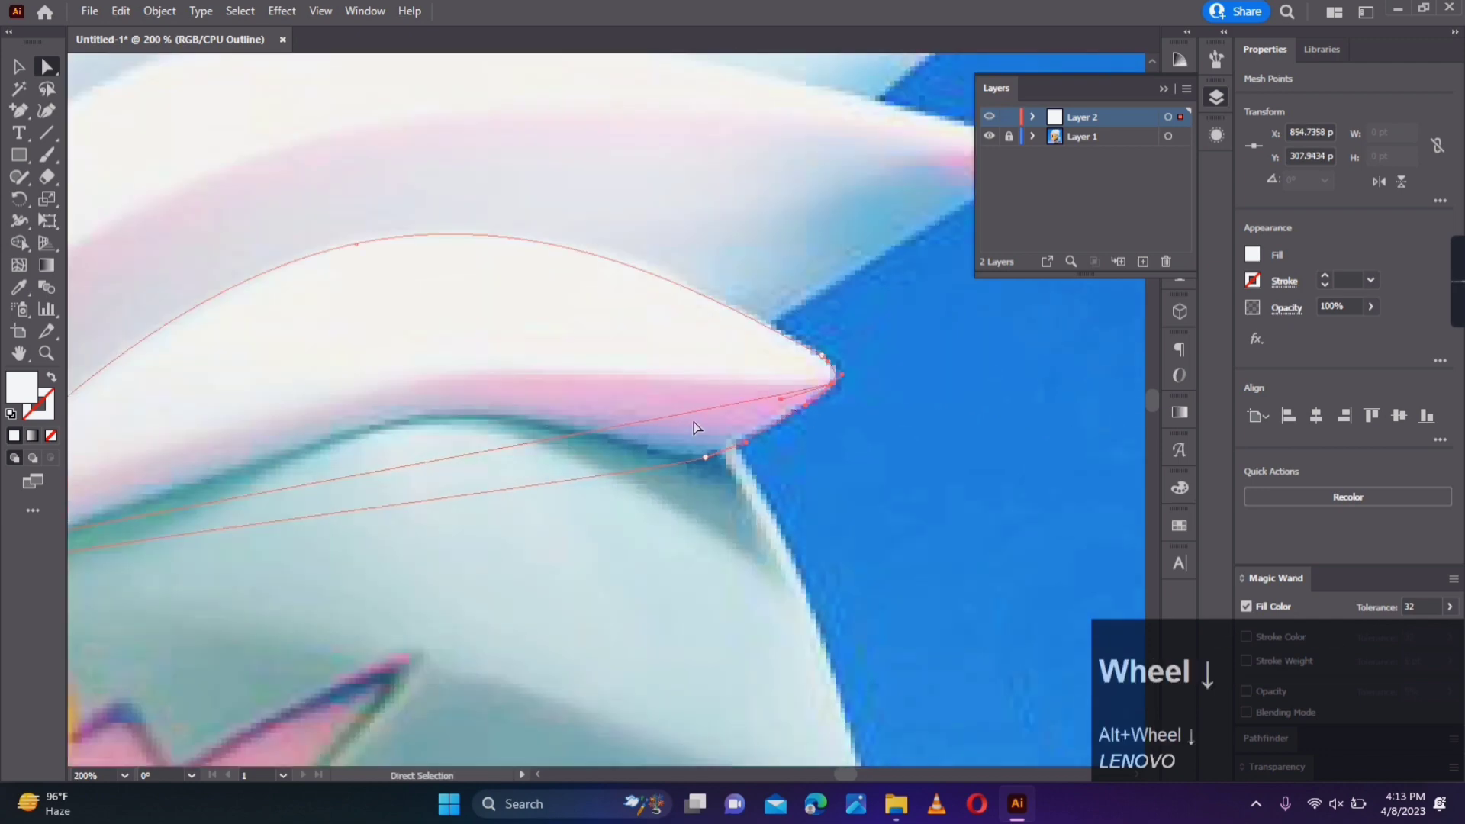
left_click_drag(693, 435, 731, 377)
left_click(745, 472)
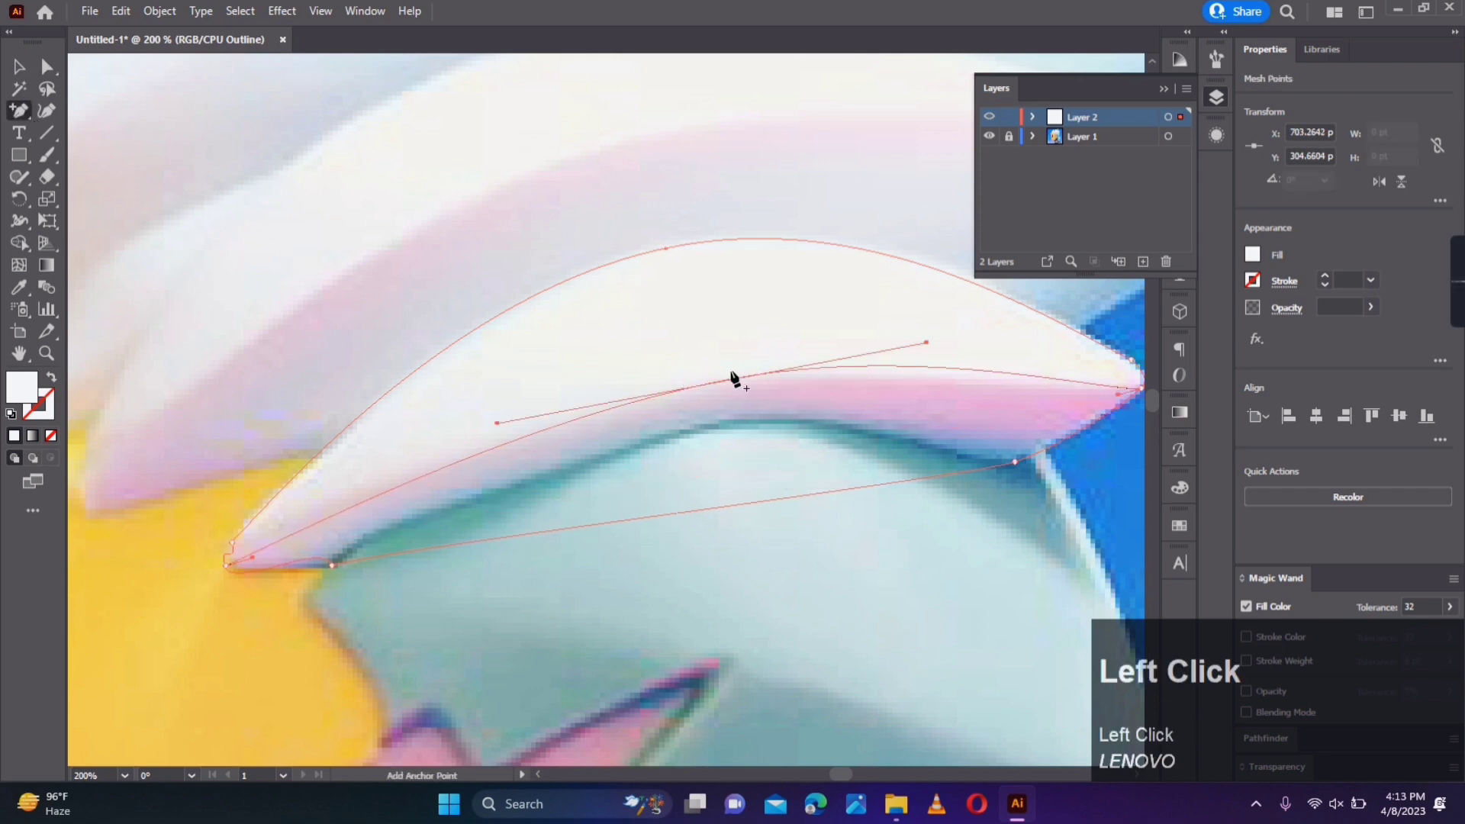
key("a")
left_click_drag(944, 358, 948, 367)
left_click(730, 374)
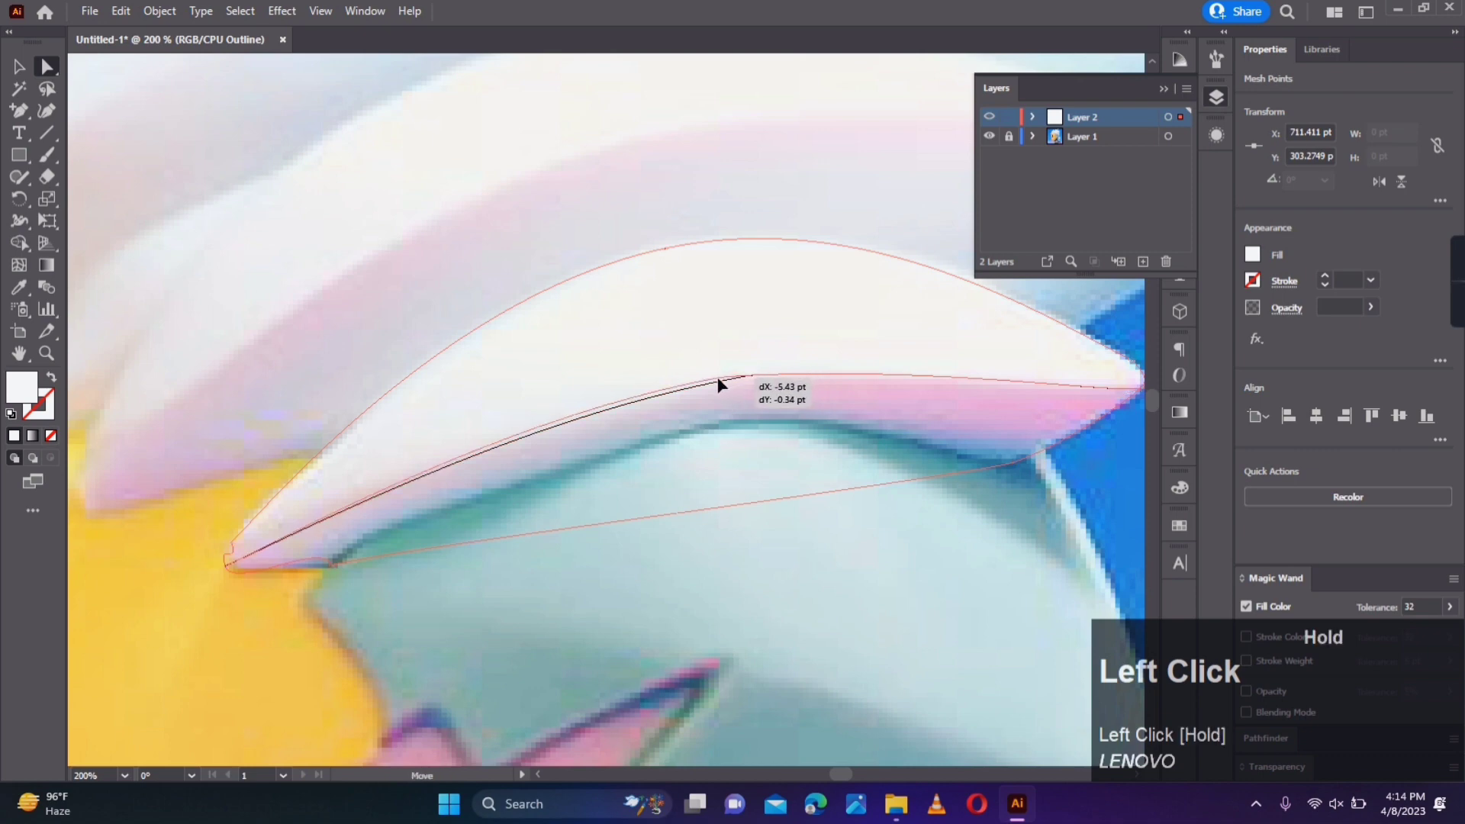
Step: Reposition the mesh points and handles at the hair lock's left tip to fit its rounded end and flat underside
scroll(213, 555, "up", 3)
left_click(240, 567)
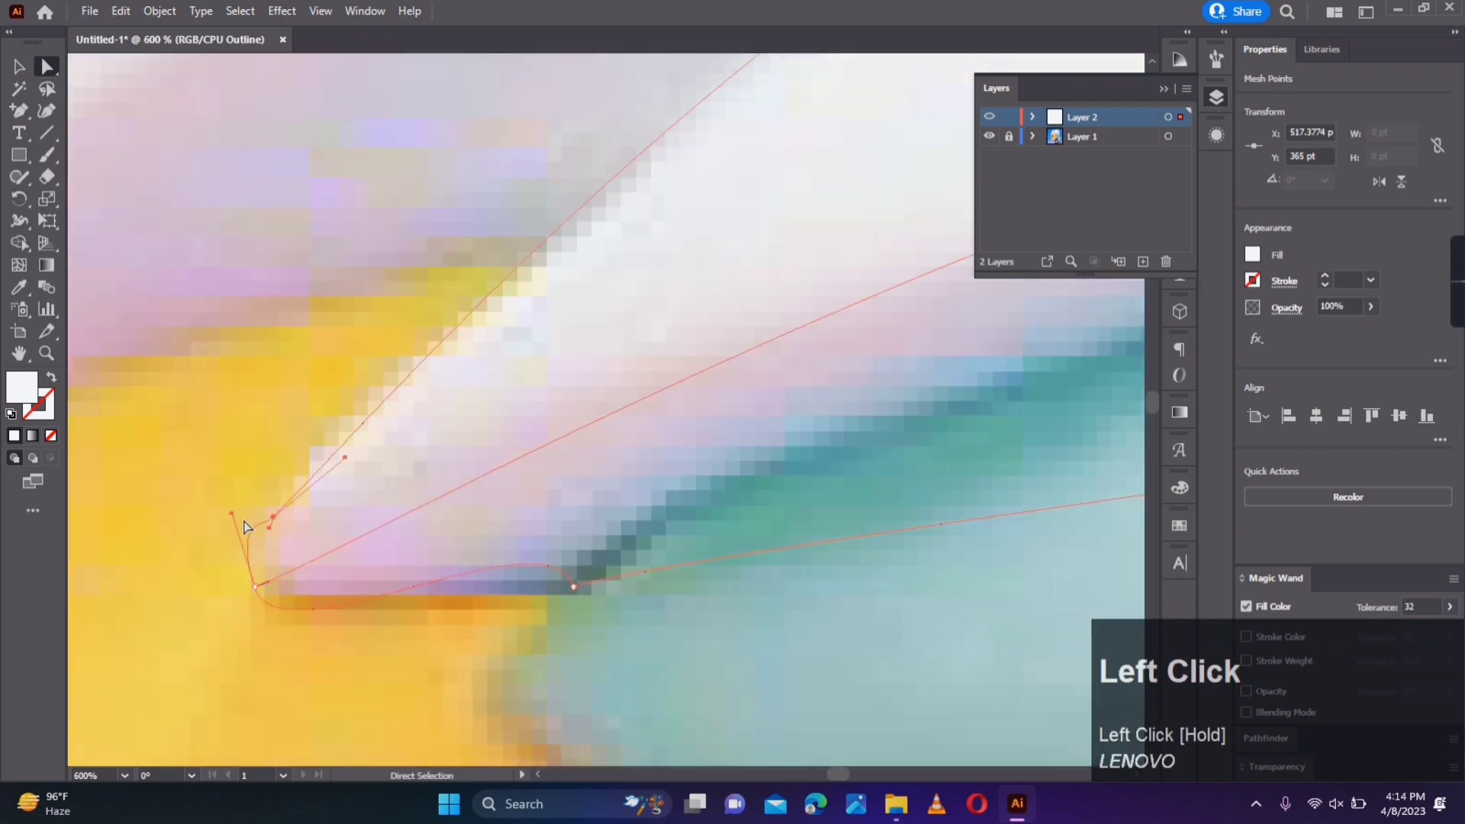
left_click_drag(255, 584, 284, 519)
left_click_drag(357, 455, 258, 566)
left_click(309, 551)
left_click(260, 563)
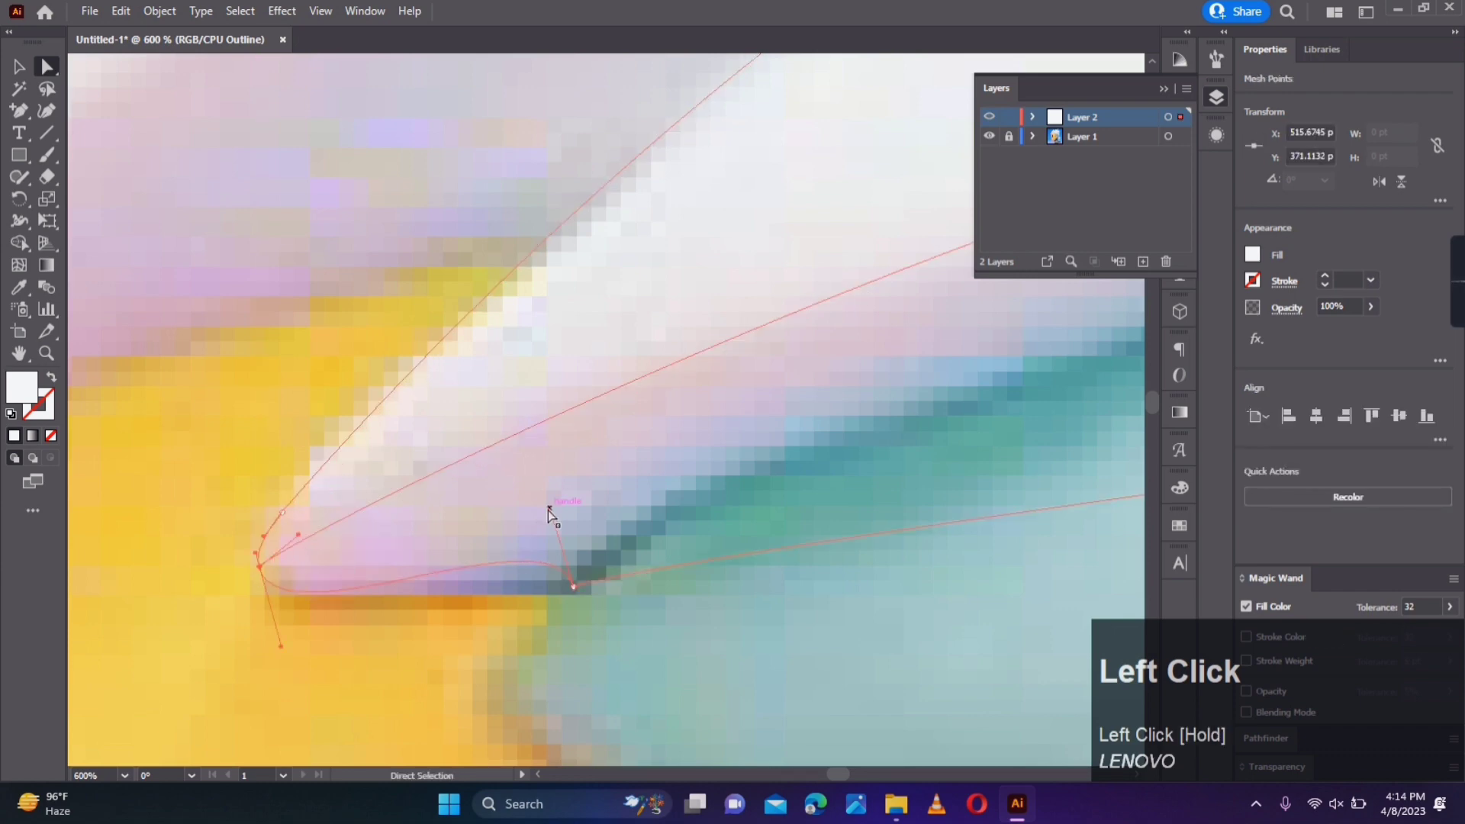
left_click_drag(548, 508, 498, 583)
left_click_drag(252, 614, 254, 617)
left_click(432, 621)
scroll(463, 612, "down", 3)
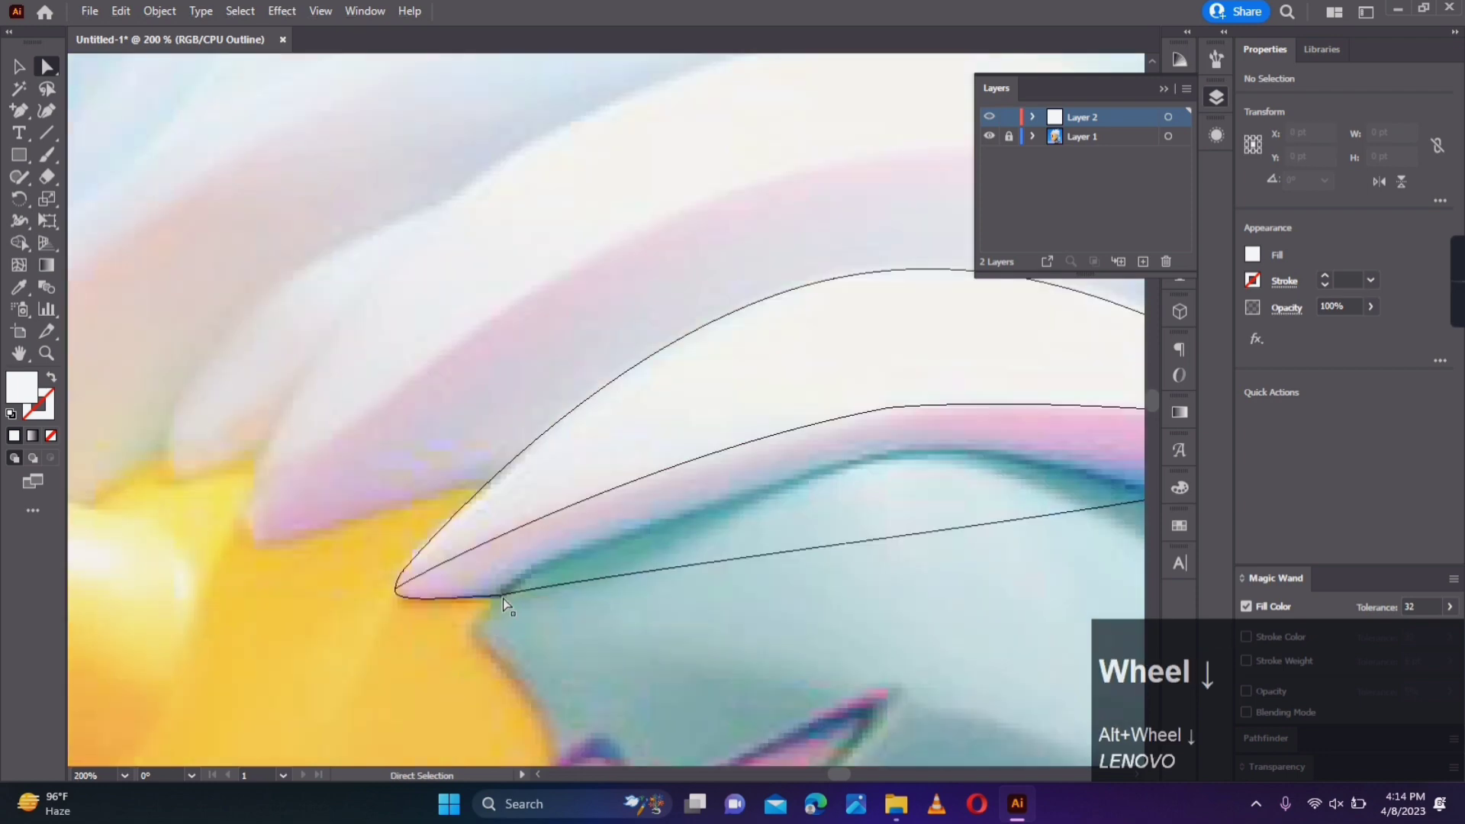
left_click(502, 599)
key("Down")
left_click(598, 639)
Step: Add an anchor point on the mesh's lower edge and raise it to follow the hair lock's underside
left_click_drag(792, 565, 579, 583)
left_click(19, 111)
left_click(704, 562)
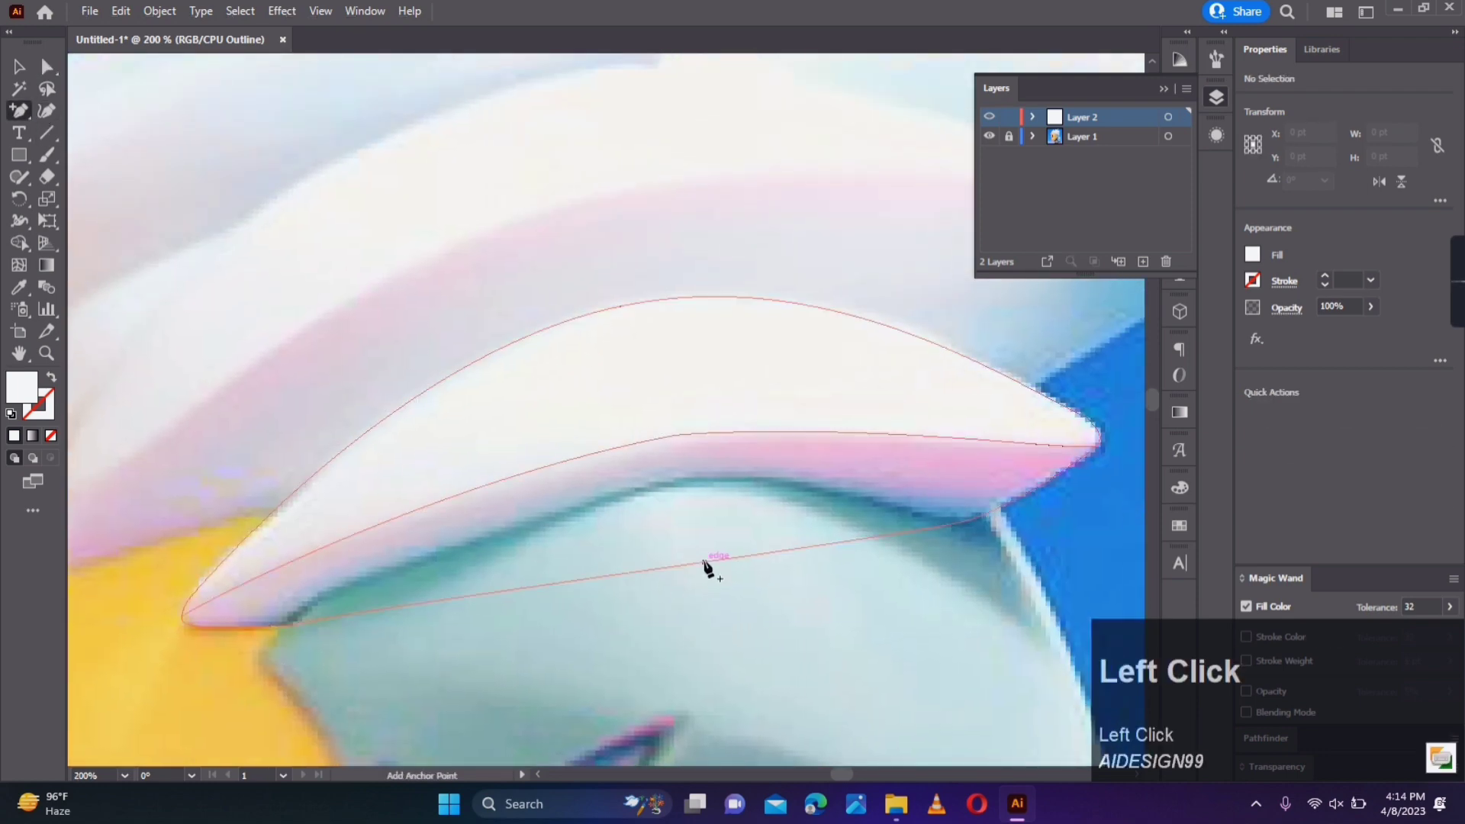
key("a")
left_click_drag(704, 562, 679, 482)
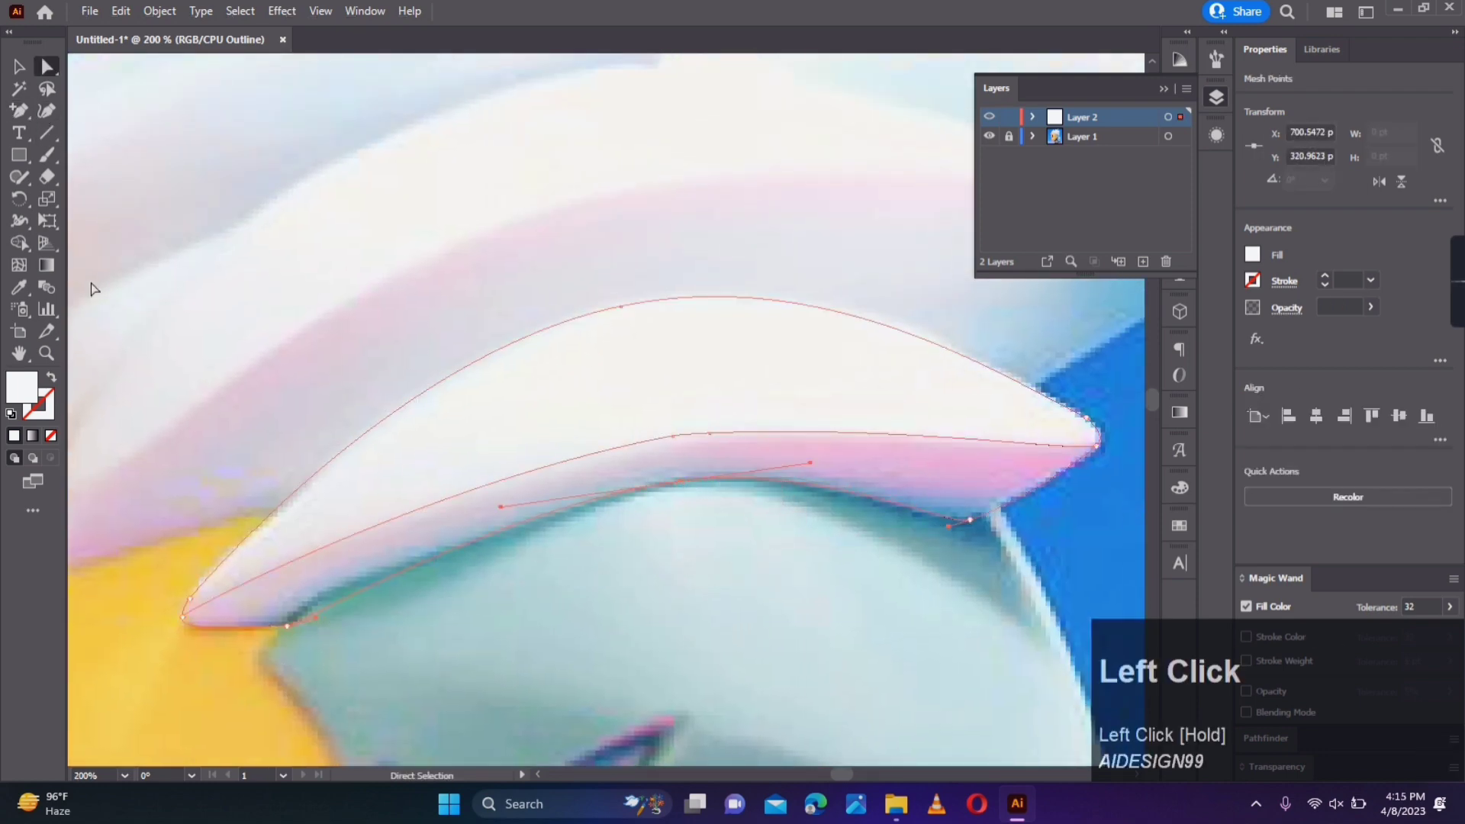
Step: Add anchor points on the left part of the mesh's lower edge and fit them to the hair lock's underside
left_click(421, 563)
left_click(333, 607)
key("a")
left_click_drag(333, 607, 329, 597)
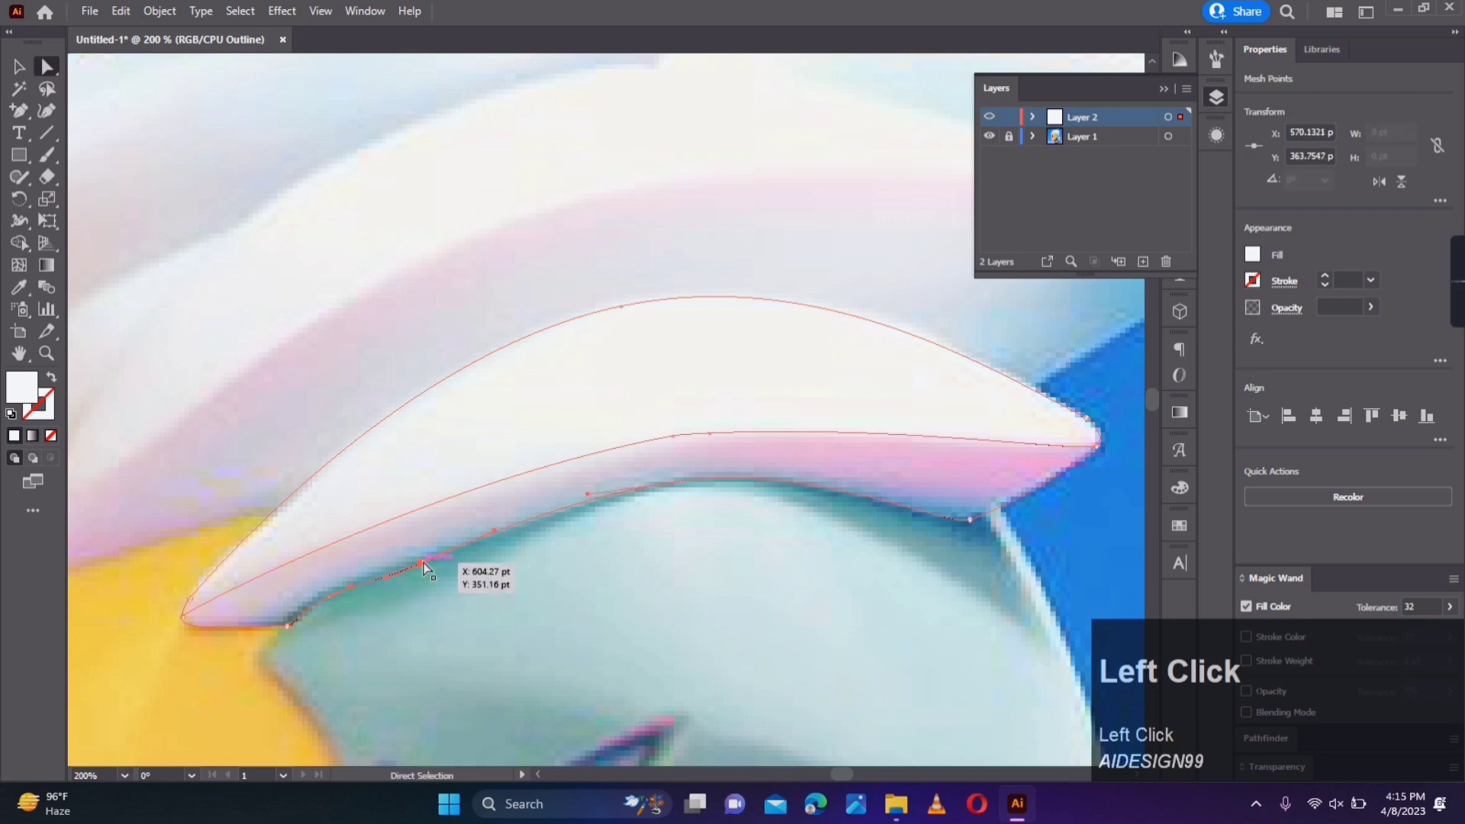
left_click_drag(423, 561, 505, 529)
Step: Add an anchor point on the upper edge near the left tip and shift it onto the hair lock's contour
scroll(1058, 485, "up", 1)
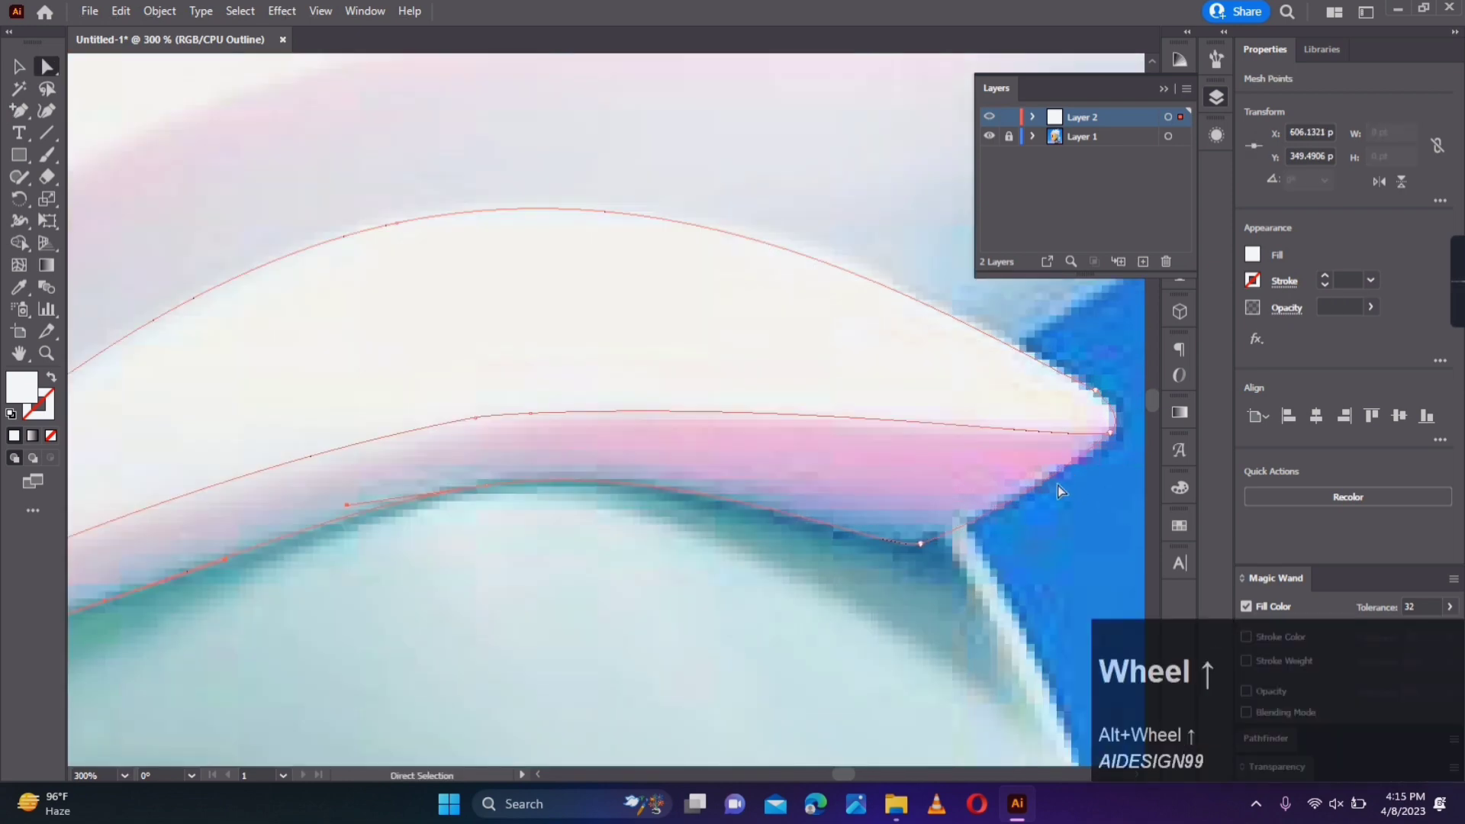
left_click_drag(323, 478, 811, 484)
left_click(383, 524)
key("a")
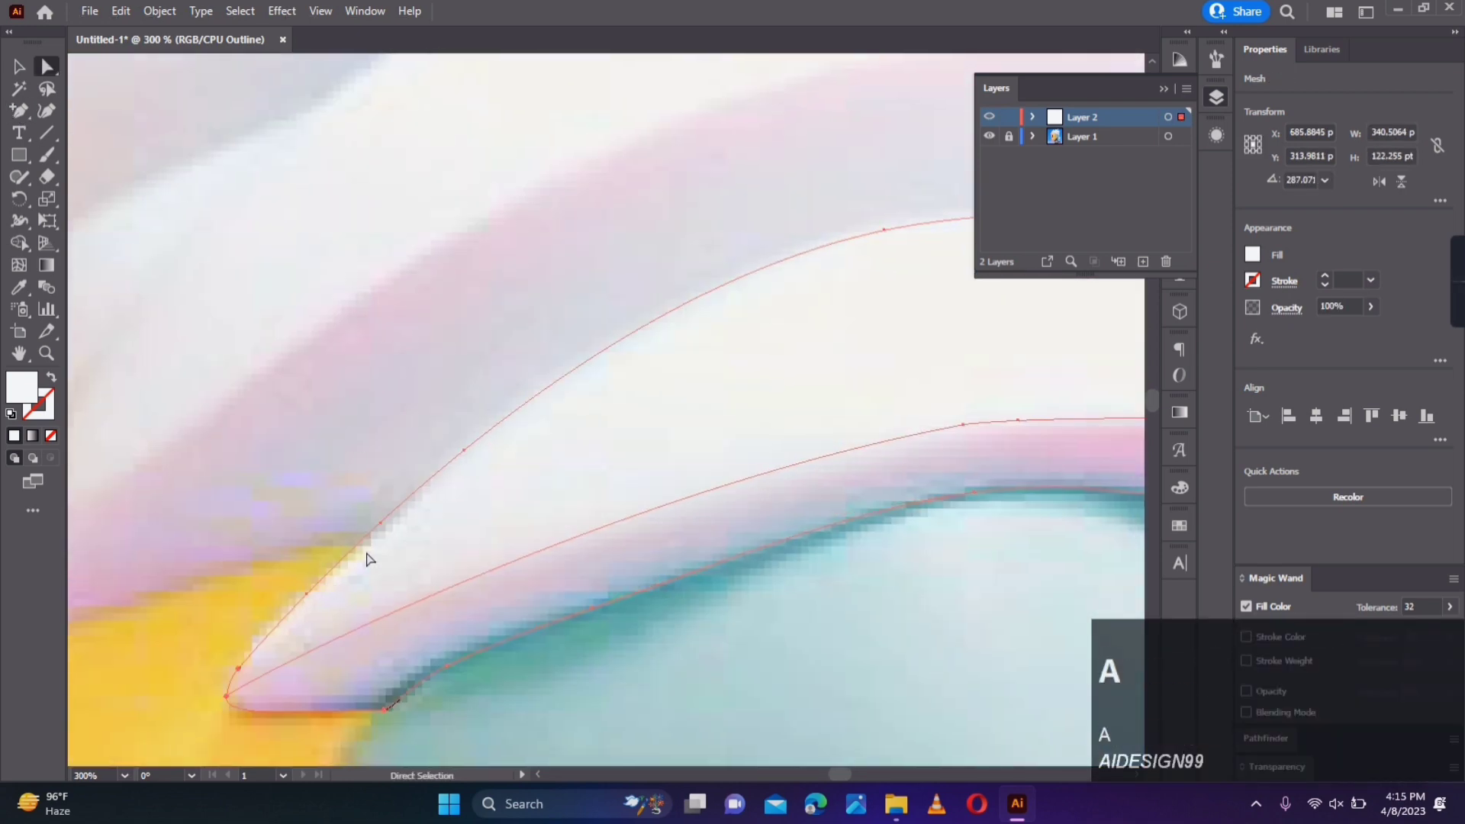
left_click_drag(380, 522, 395, 519)
left_click(563, 494)
Step: Add another lengthwise mesh line starting from the right tip, above the existing inner line
scroll(562, 494, "down", 3)
left_click_drag(729, 463, 523, 517)
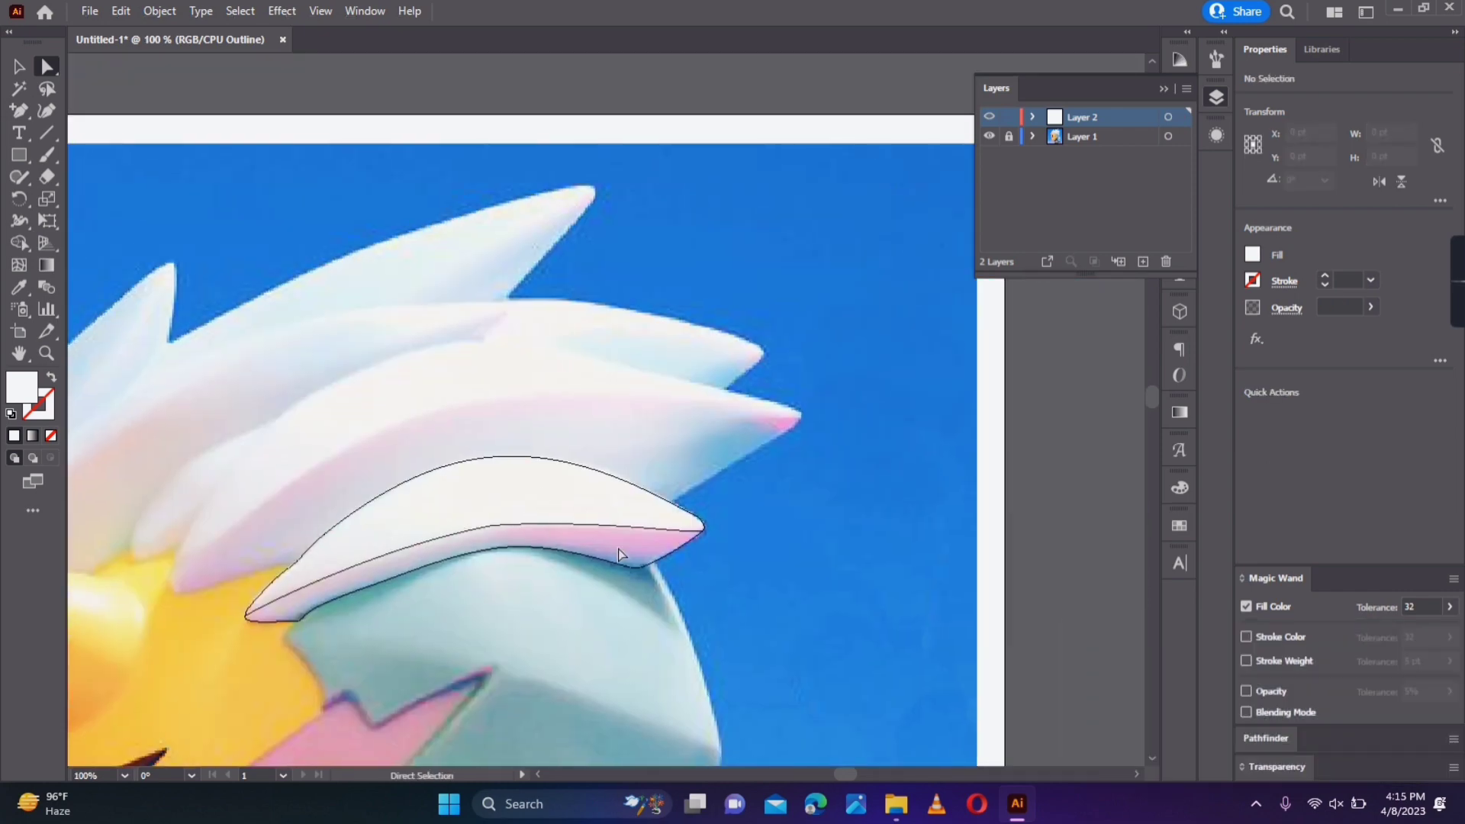
scroll(618, 548, "up", 2)
left_click(20, 268)
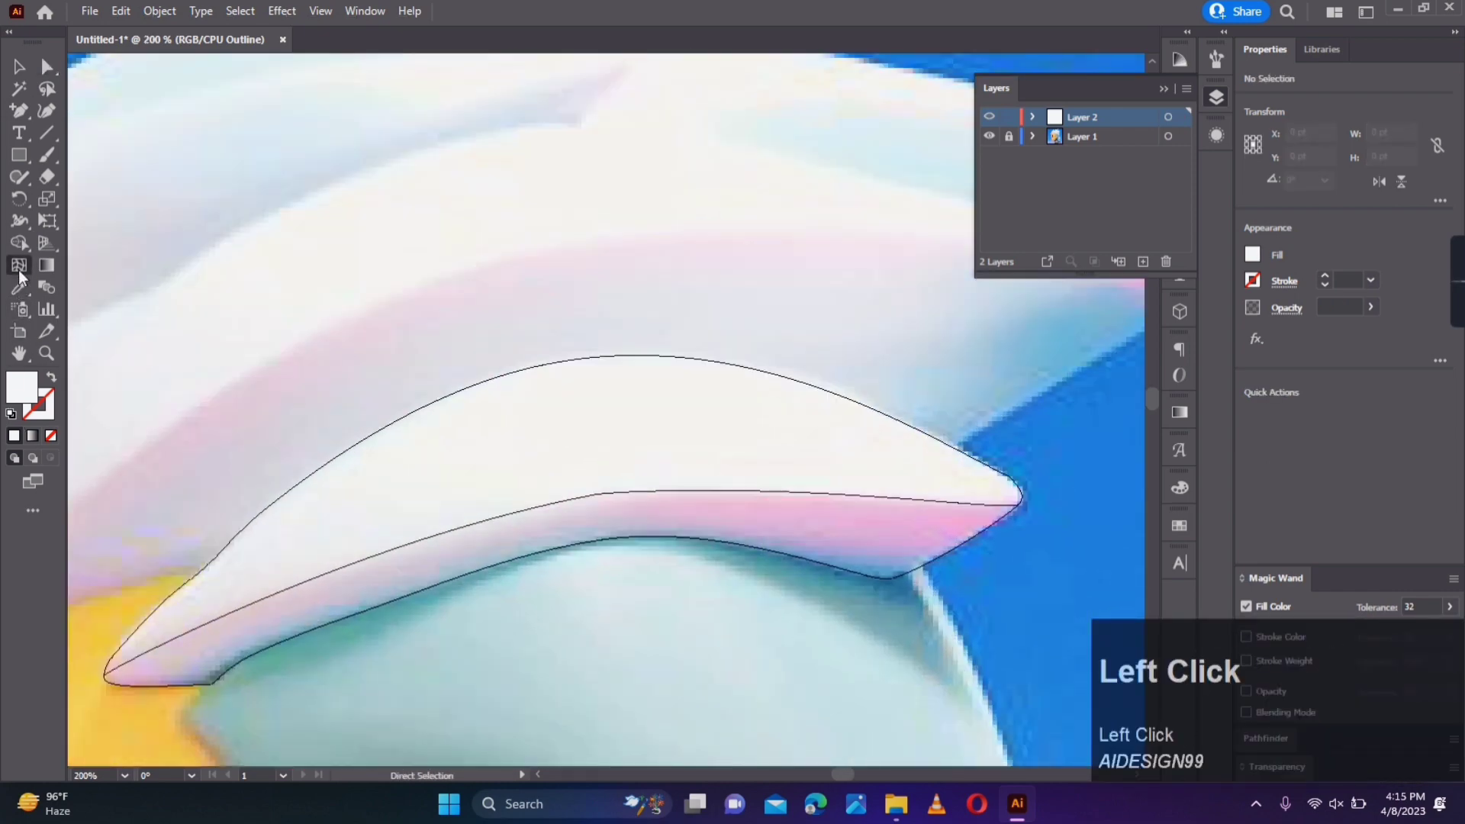
left_click(1025, 497)
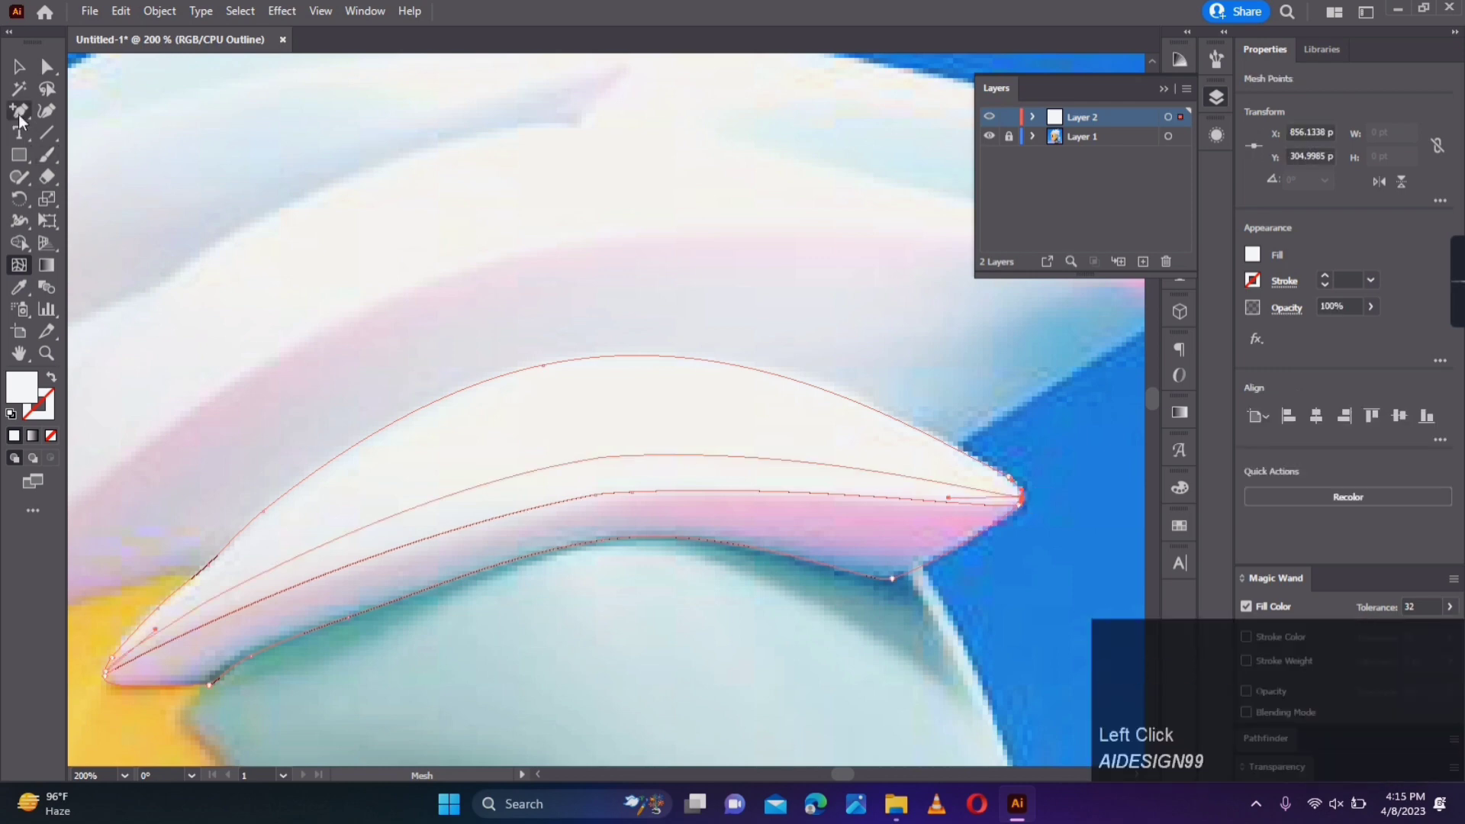
Step: Add anchor points at the middle of the new mesh line and bend it close above the pink shading boundary
left_click(578, 465)
key("a")
left_click_drag(579, 462, 584, 487)
left_click_drag(754, 463, 729, 470)
left_click(16, 115)
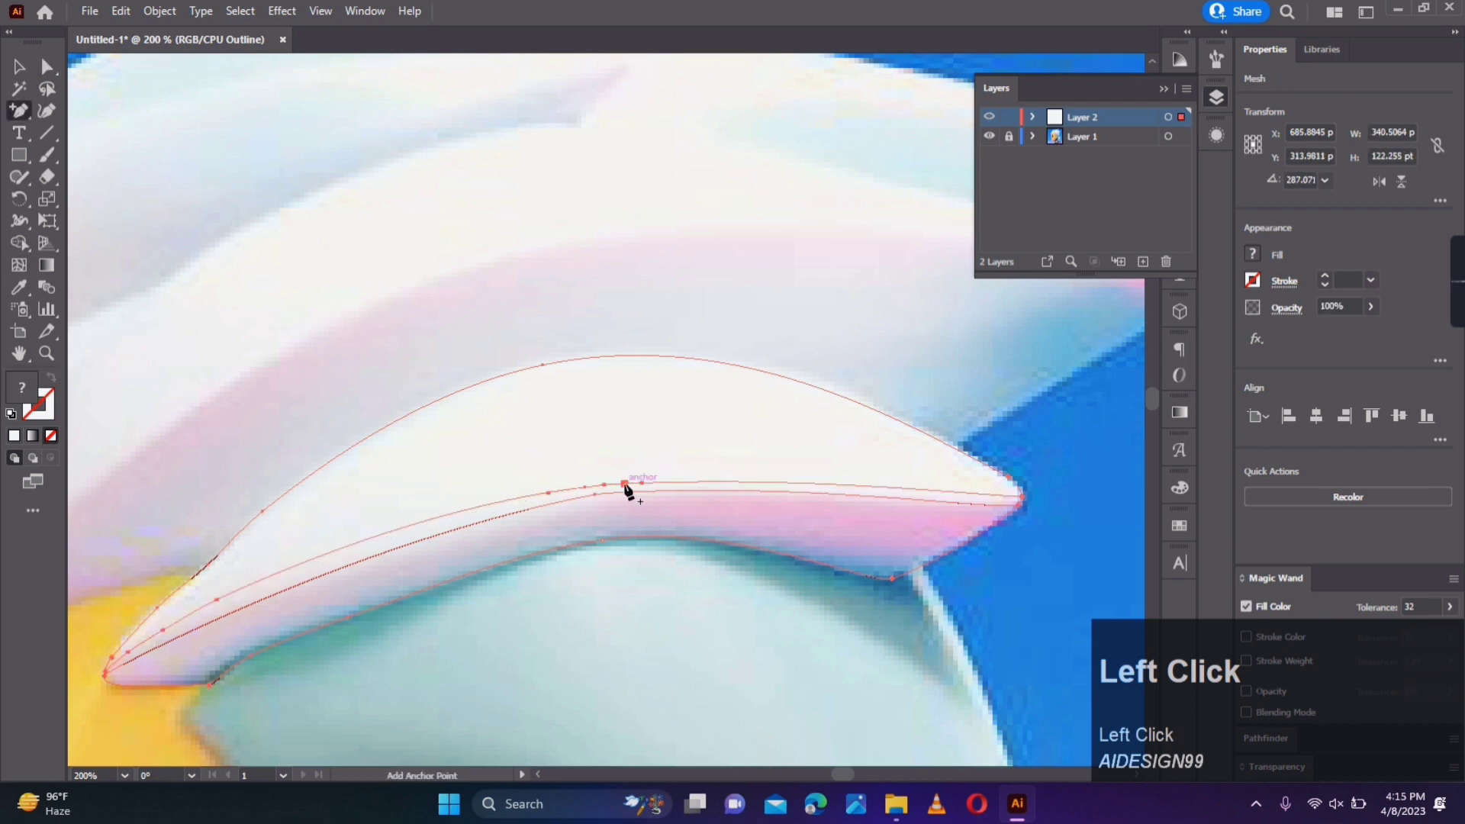
key("a")
left_click_drag(414, 507, 442, 500)
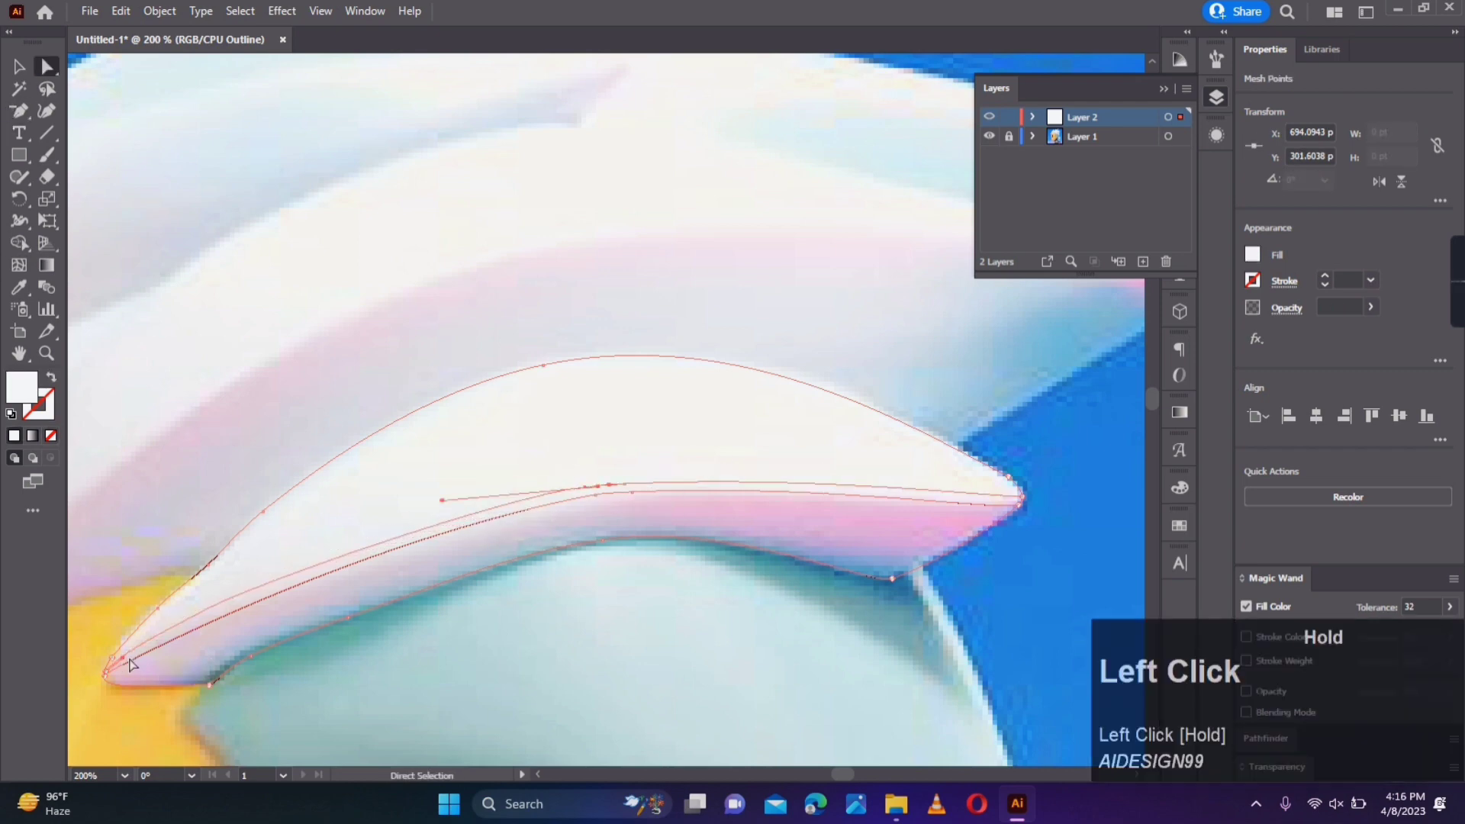
Step: Add an anchor point on the left half of the new mesh line and remove the surplus point nearer the left tip
left_click(19, 111)
left_click(323, 563)
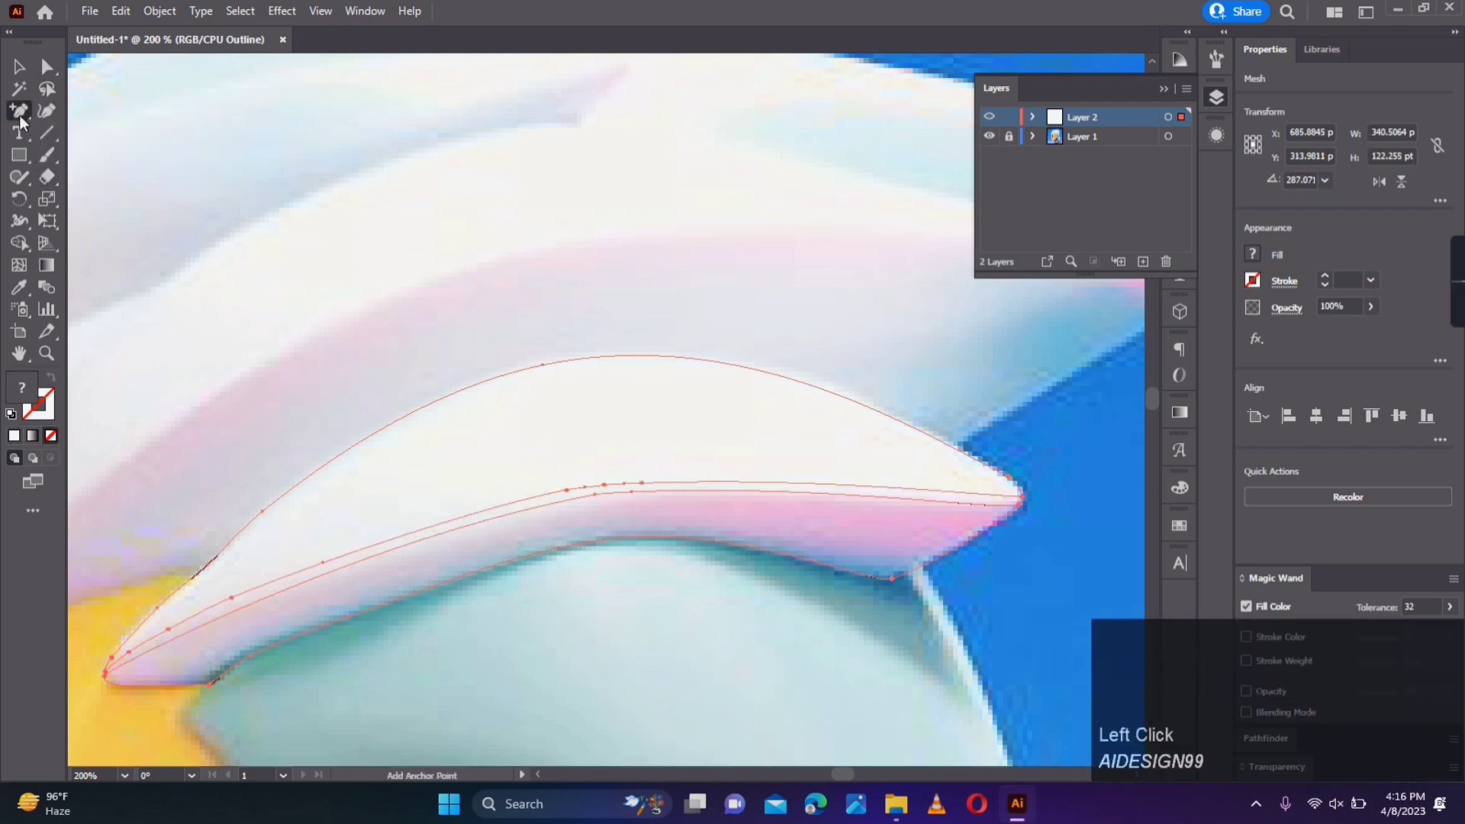
left_click_drag(20, 116, 84, 111)
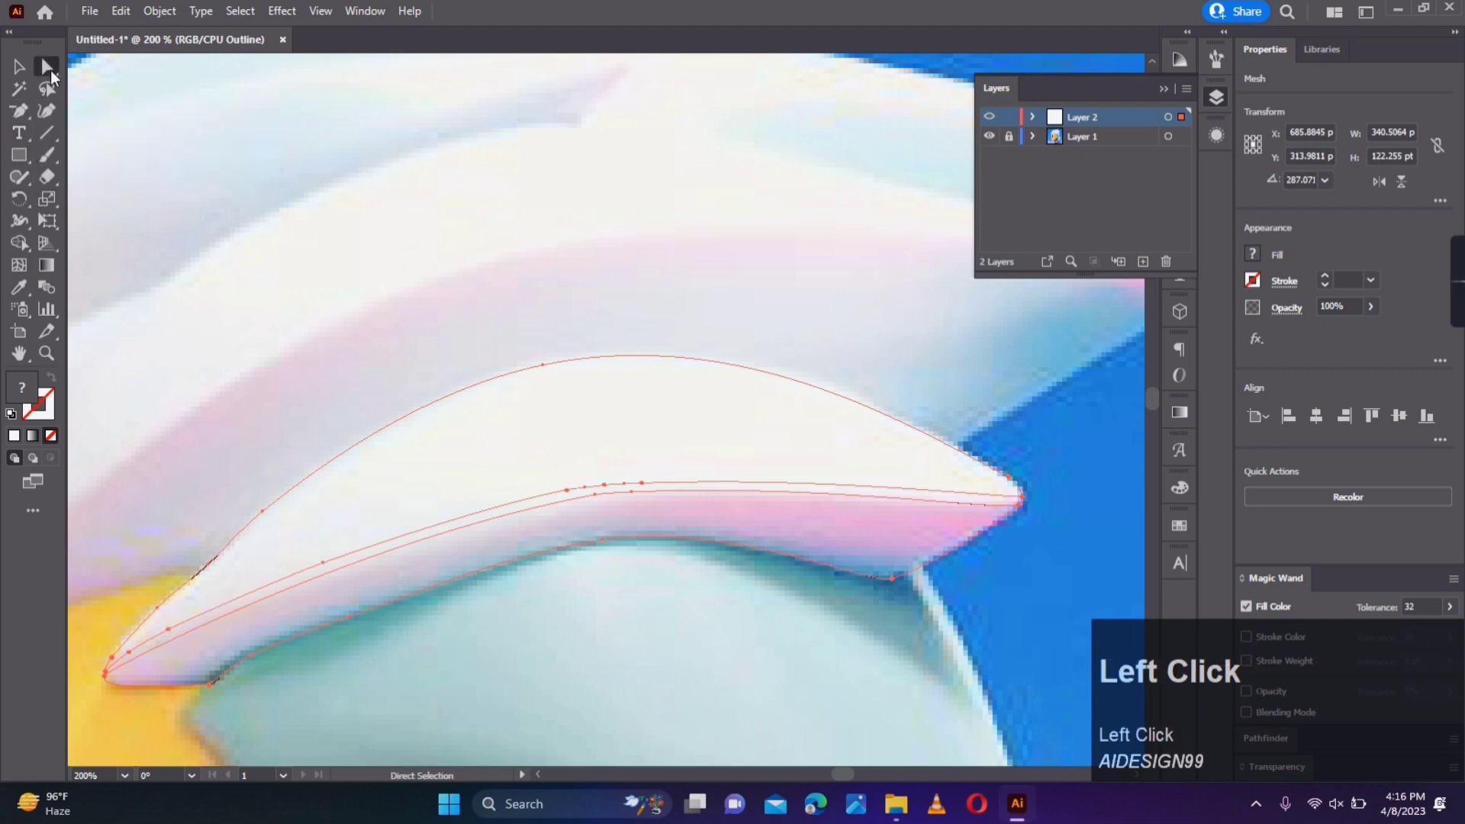
Step: Add two crosswise mesh lines to the hair lock, one at its middle and one on its left half
left_click(467, 409)
scroll(669, 631, "down", 2)
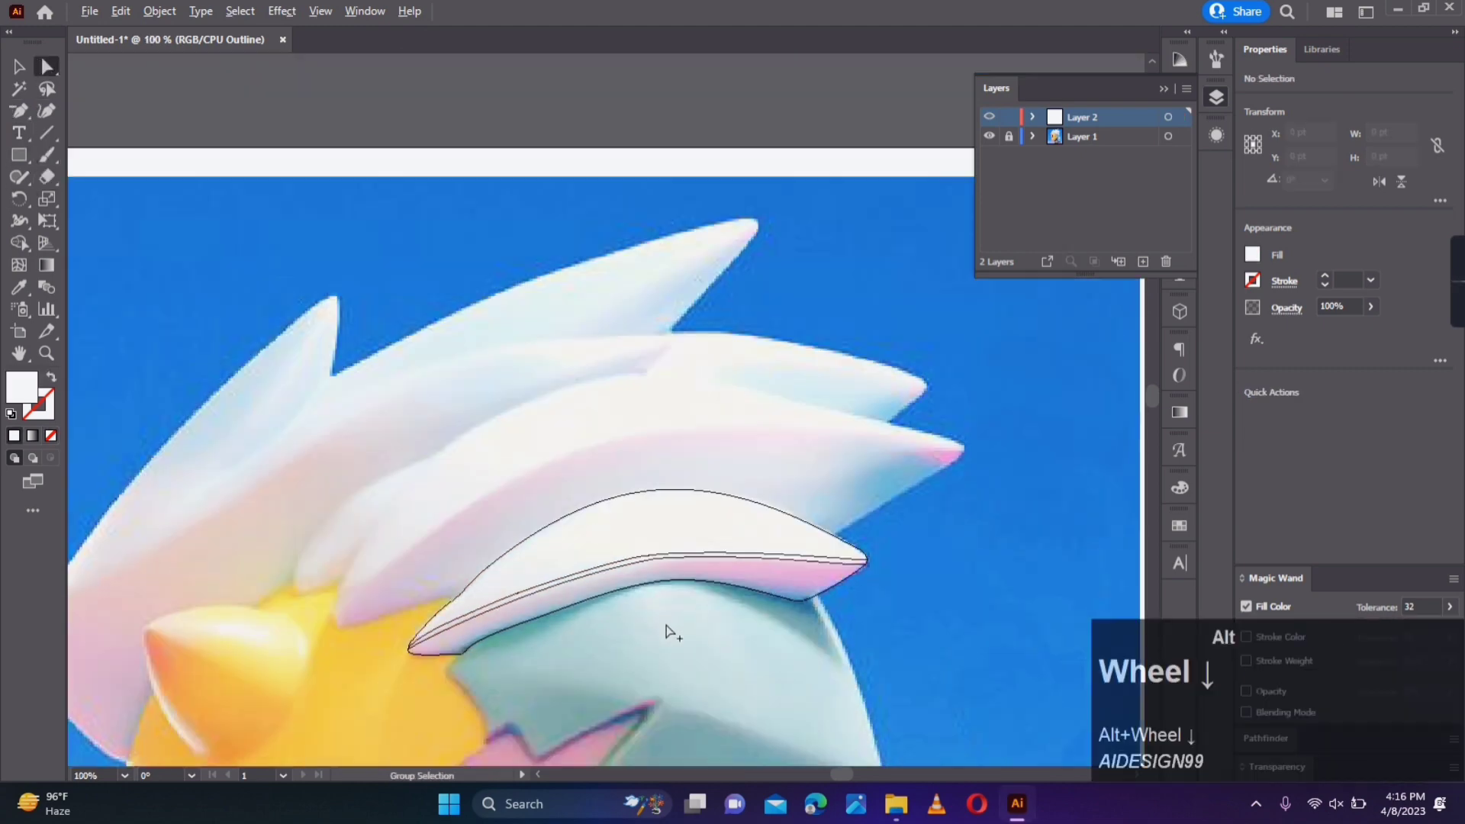
scroll(669, 632, "up", 1)
left_click(19, 265)
left_click(671, 562)
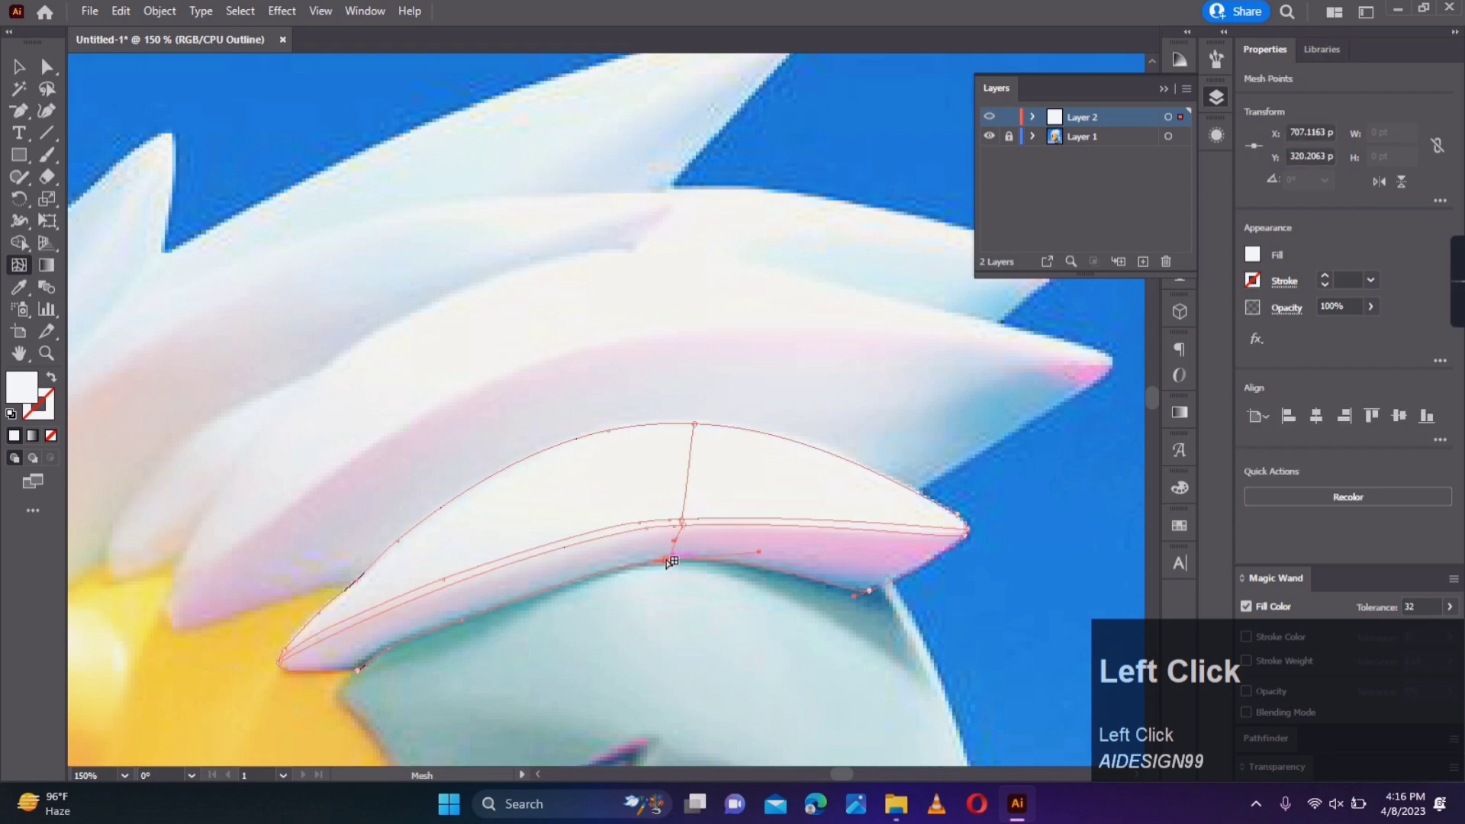
left_click(526, 595)
Step: Colour the right tip's mesh point pink and the lower right corner's point bluish with shades sampled from the reference
left_click(47, 68)
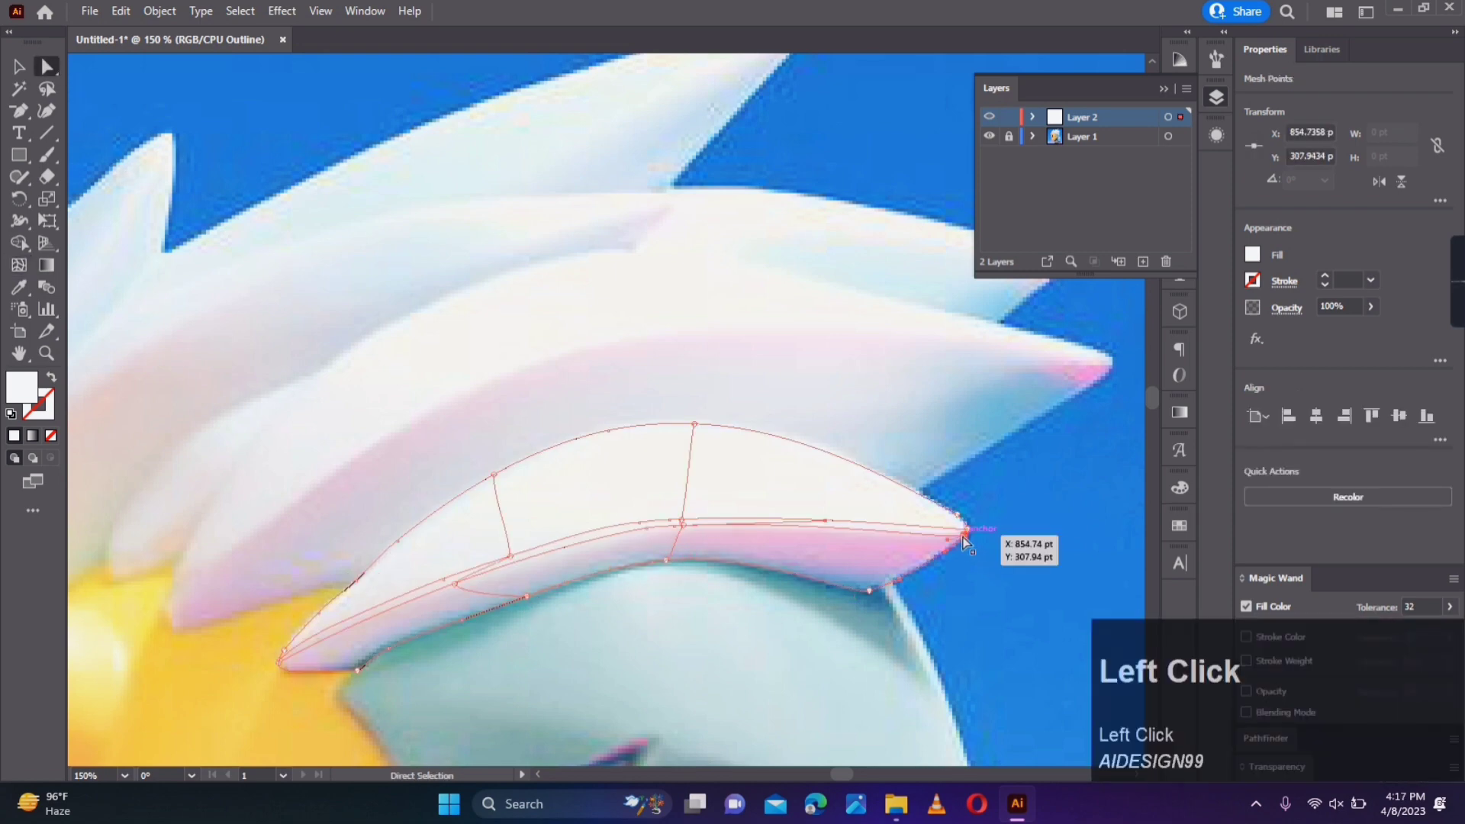
key("i")
left_click(927, 537)
key("a")
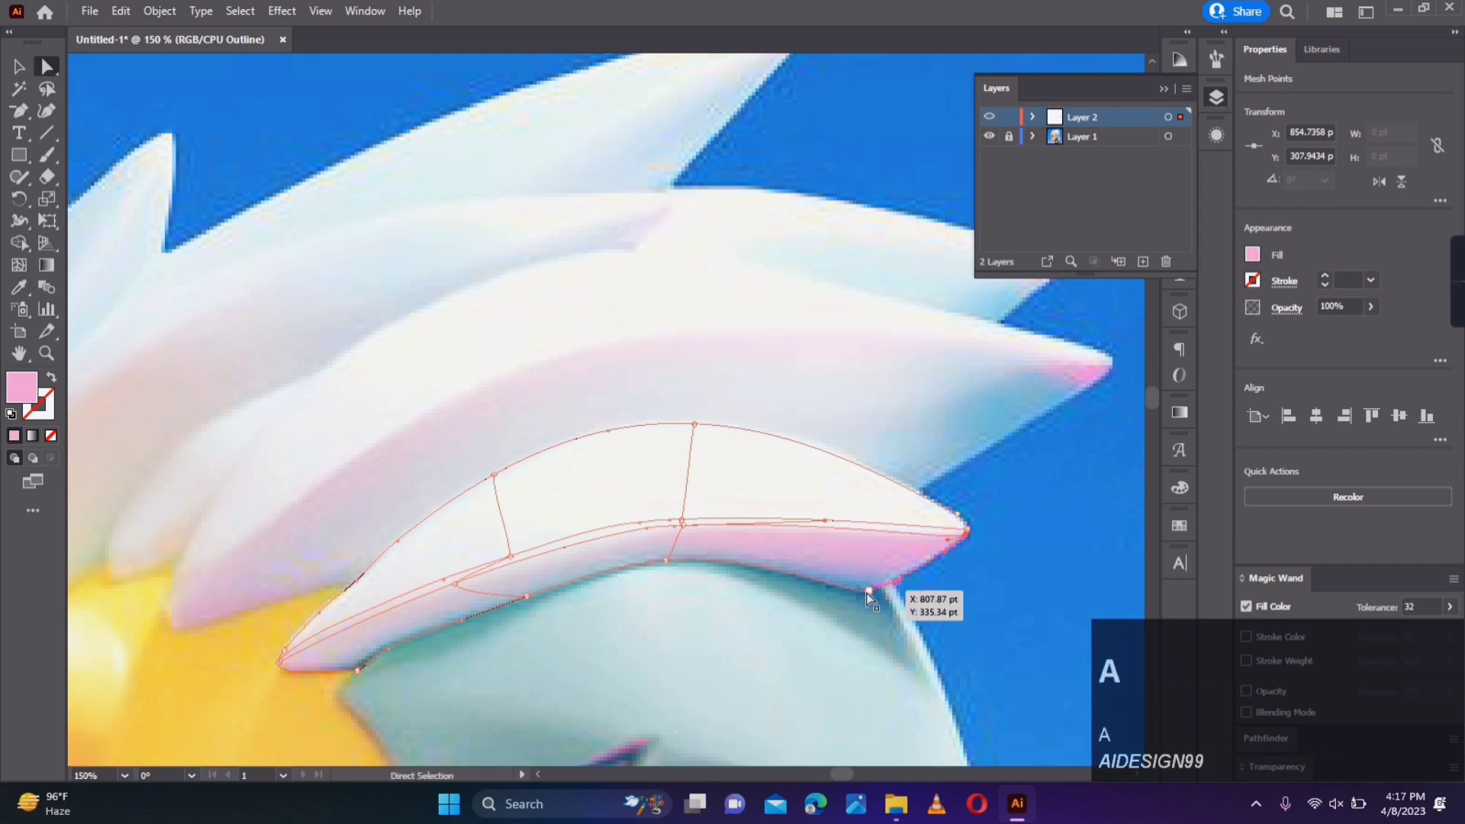
left_click(869, 590)
key("i")
left_click(867, 571)
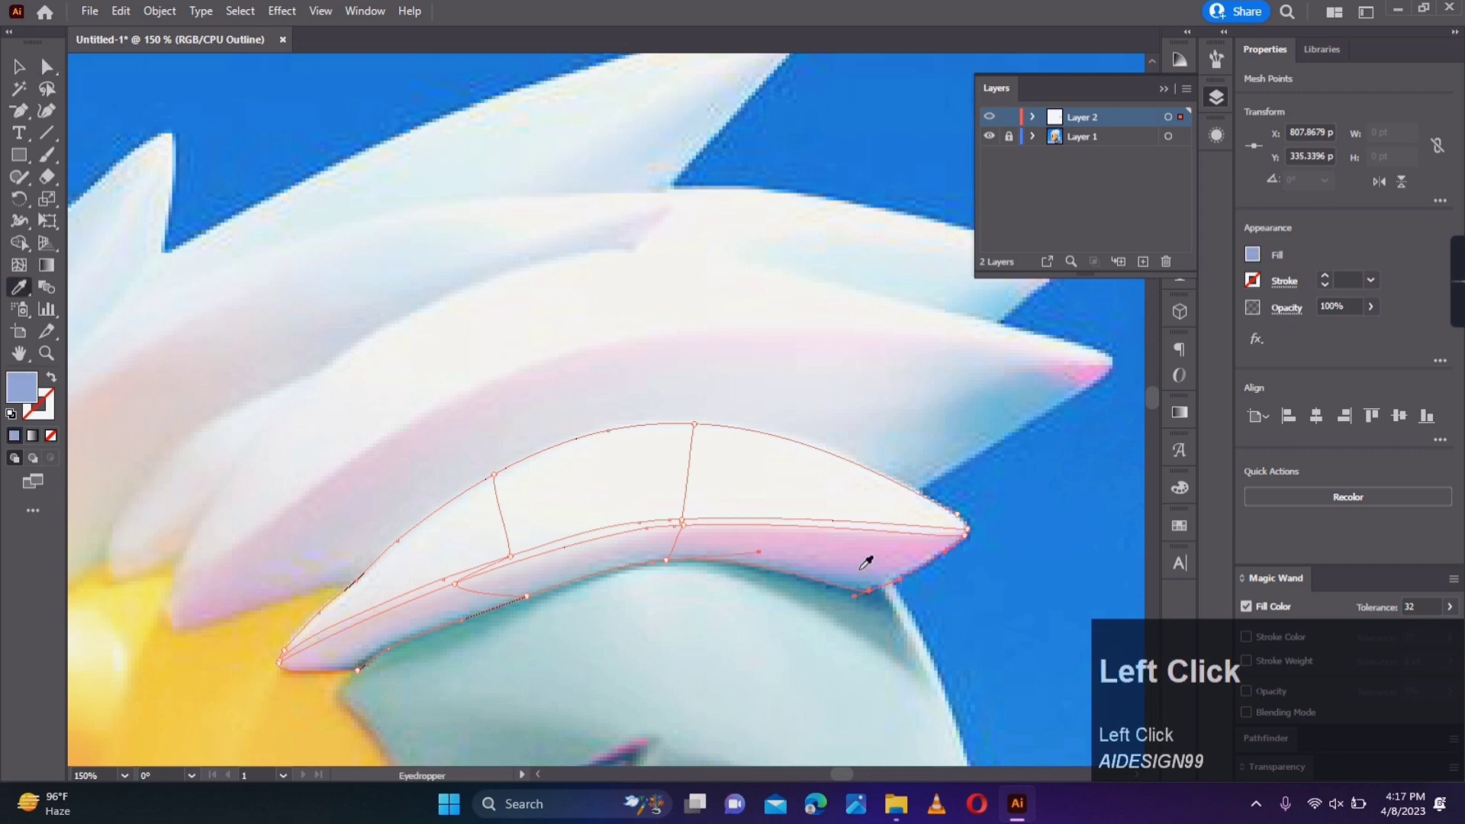
Step: Colour the middle mesh points and the upper right tip point with the pale pink and off-white shades sampled beside them
key("a")
left_click(682, 527)
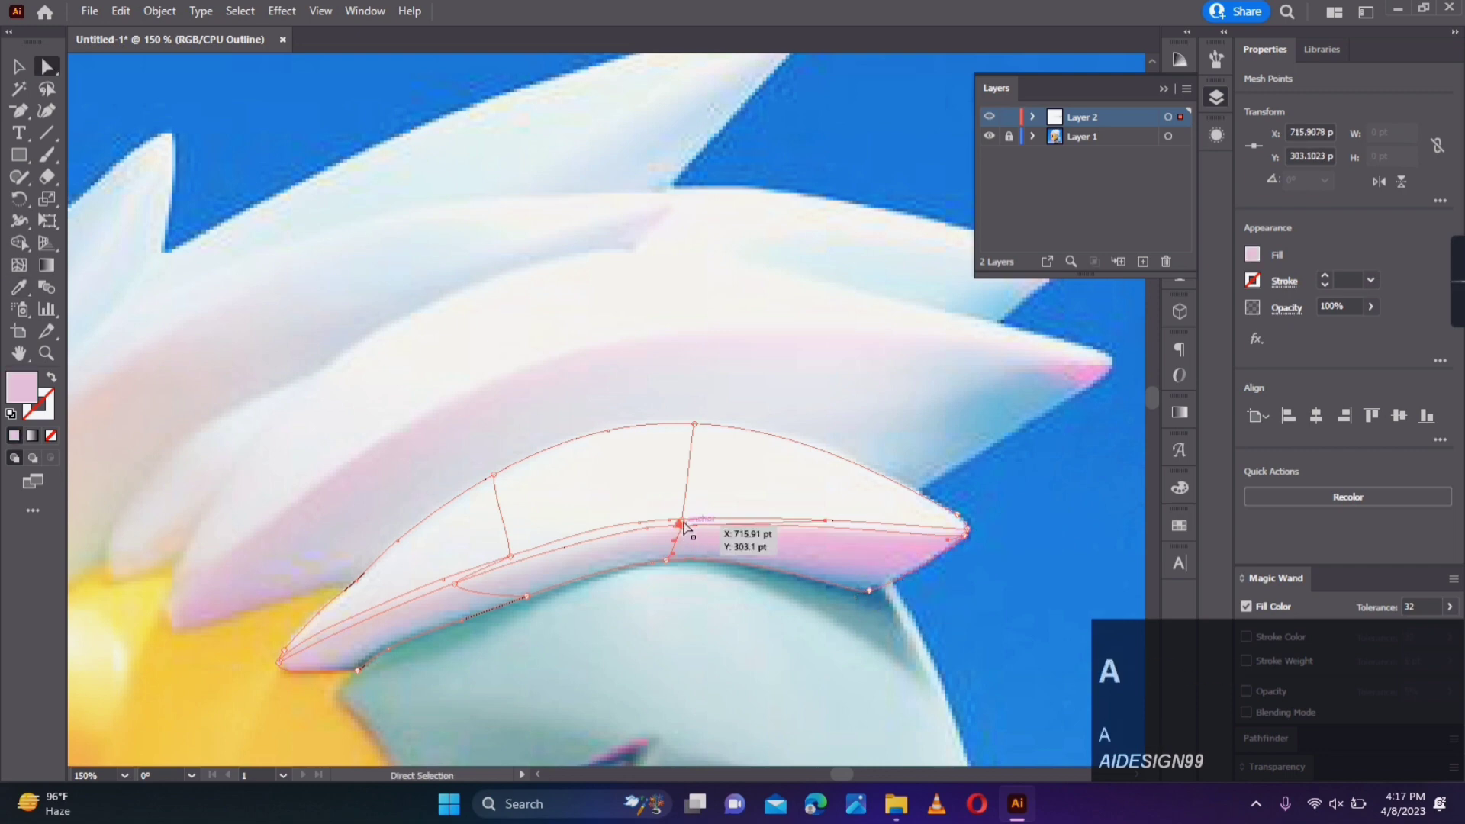
left_click(966, 532)
key("i")
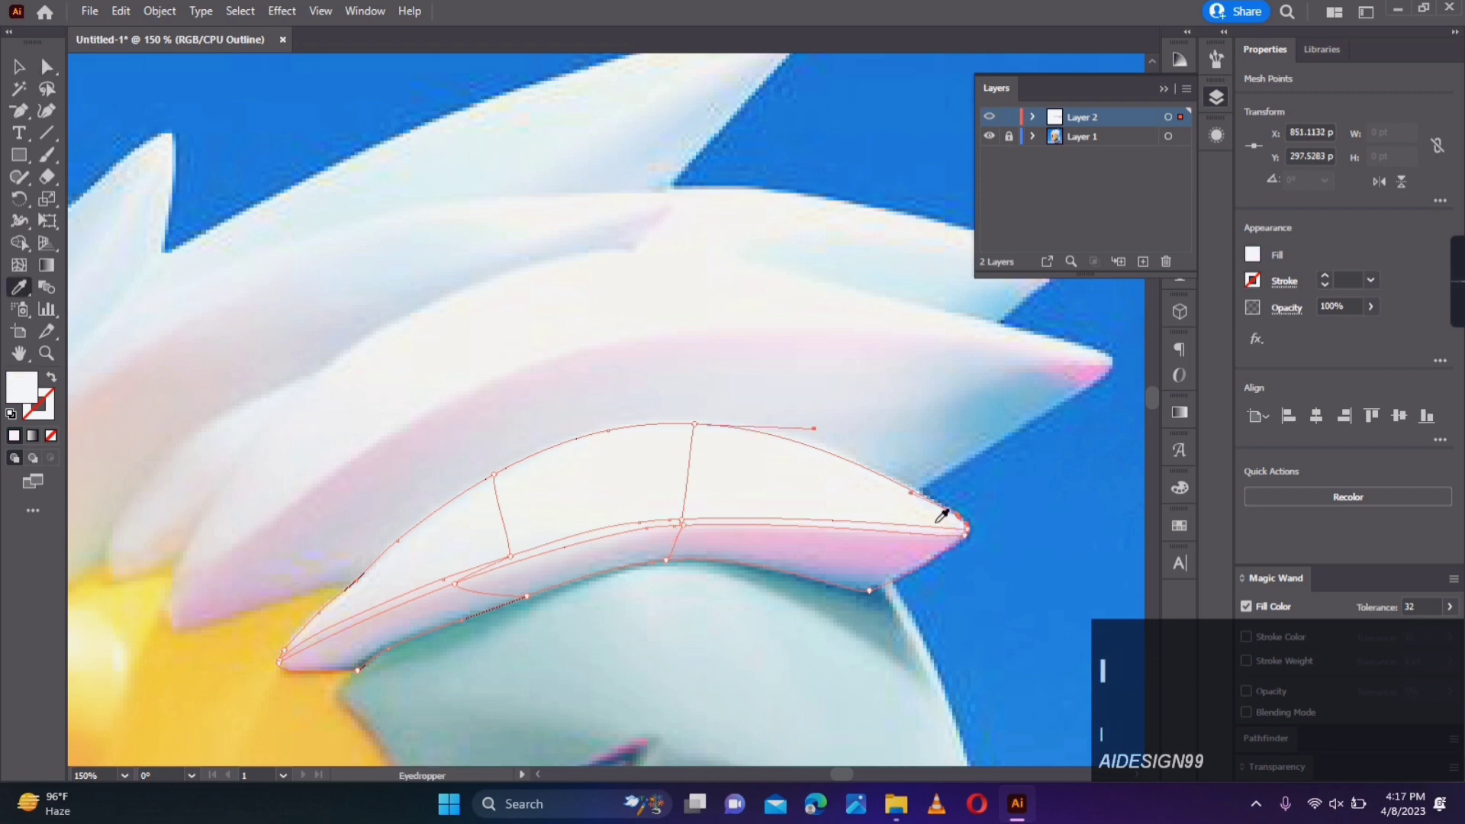
left_click(690, 441)
key("a")
left_click_drag(709, 496, 667, 525)
key("i")
key("a")
Step: Colour the mesh points on the left crosswise line with sampled shades, off-white above and greyish blue at the lower edge
left_click(493, 474)
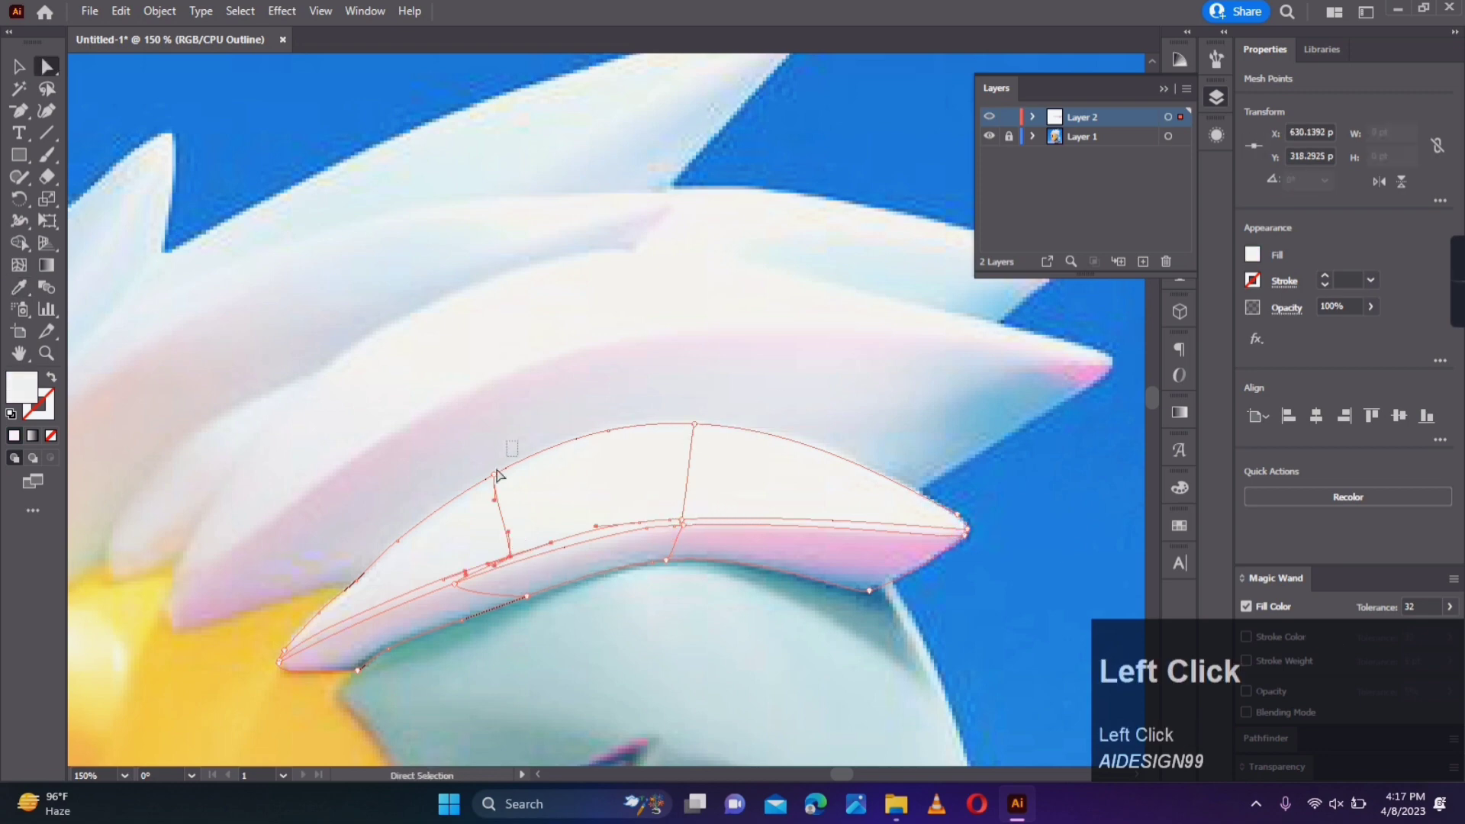
key("i")
key("a")
left_click(455, 593)
key("i")
left_click(537, 581)
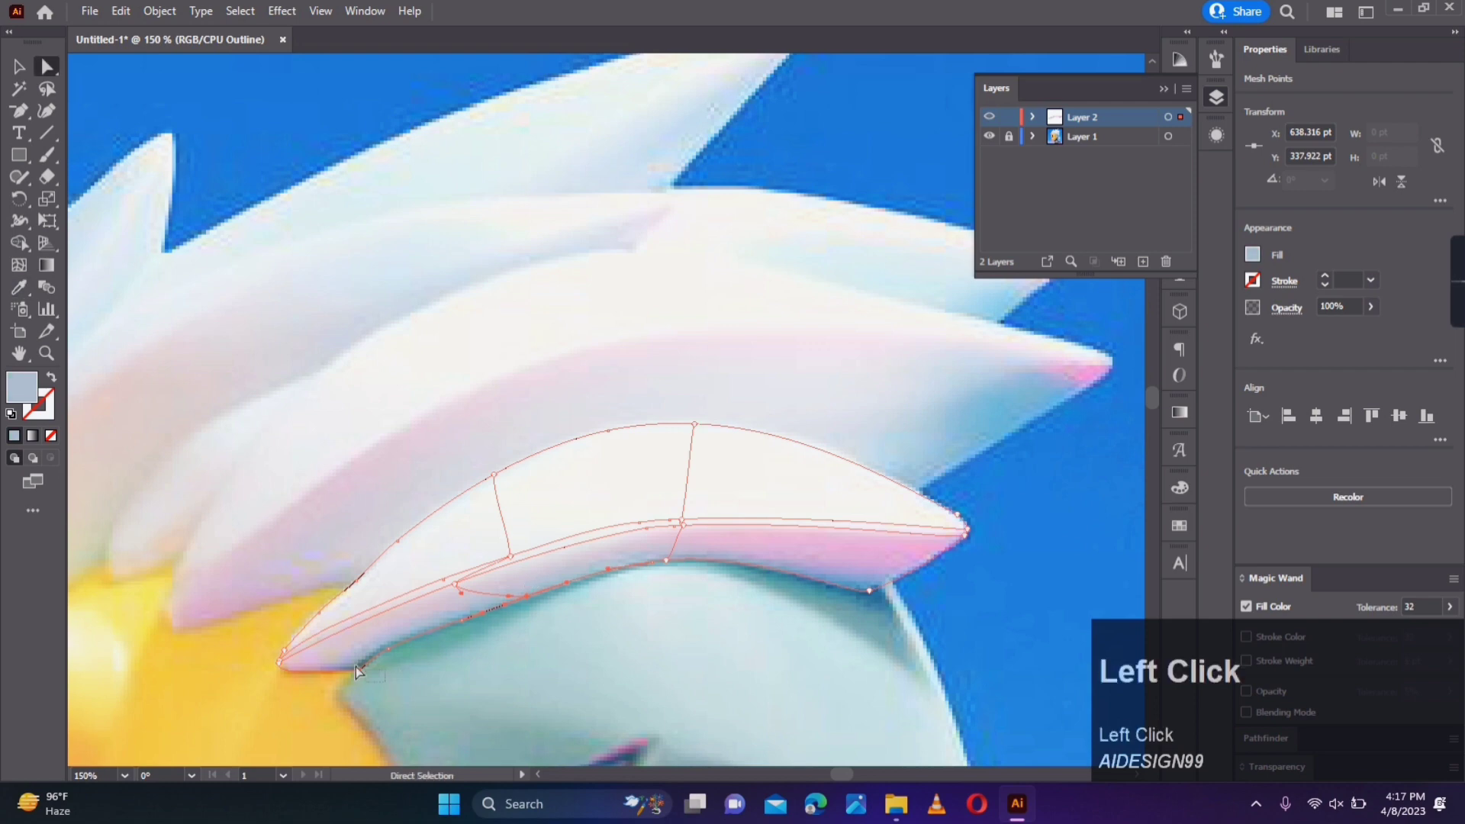
Step: Colour the lower left corner and left tip mesh points with shades sampled from the reference lock
left_click(365, 637)
key("i")
left_click(348, 645)
key("i")
left_click(297, 661)
key("a")
left_click_drag(270, 661, 271, 657)
key("i")
left_click(340, 611)
left_click(296, 643)
key("a")
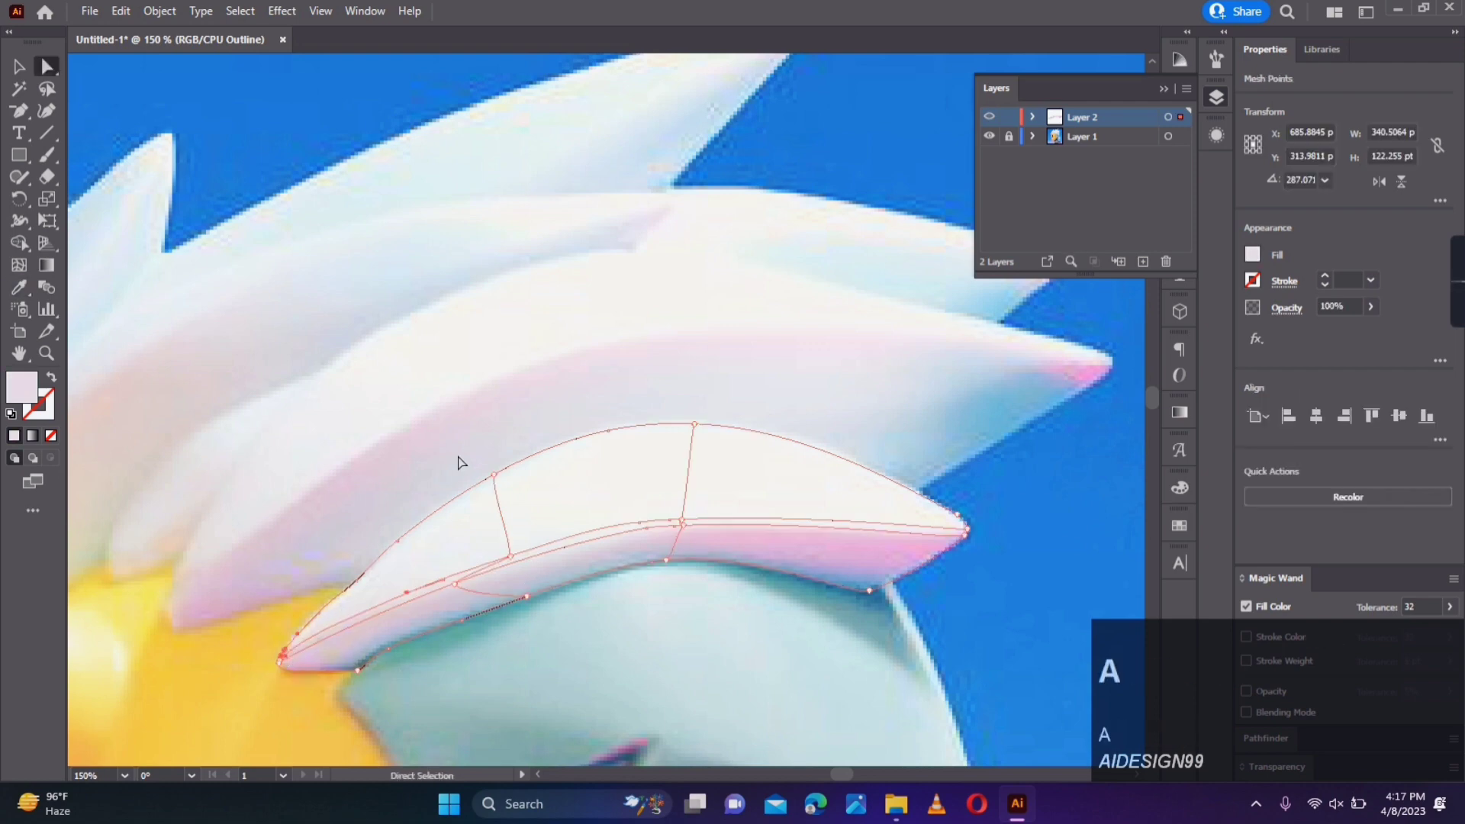
Step: Return Layer 2 to preview display and move the shaded mesh lock just below the reference lock
left_click(605, 392)
scroll(605, 392, "down", 2)
left_click(988, 118, "ctrl")
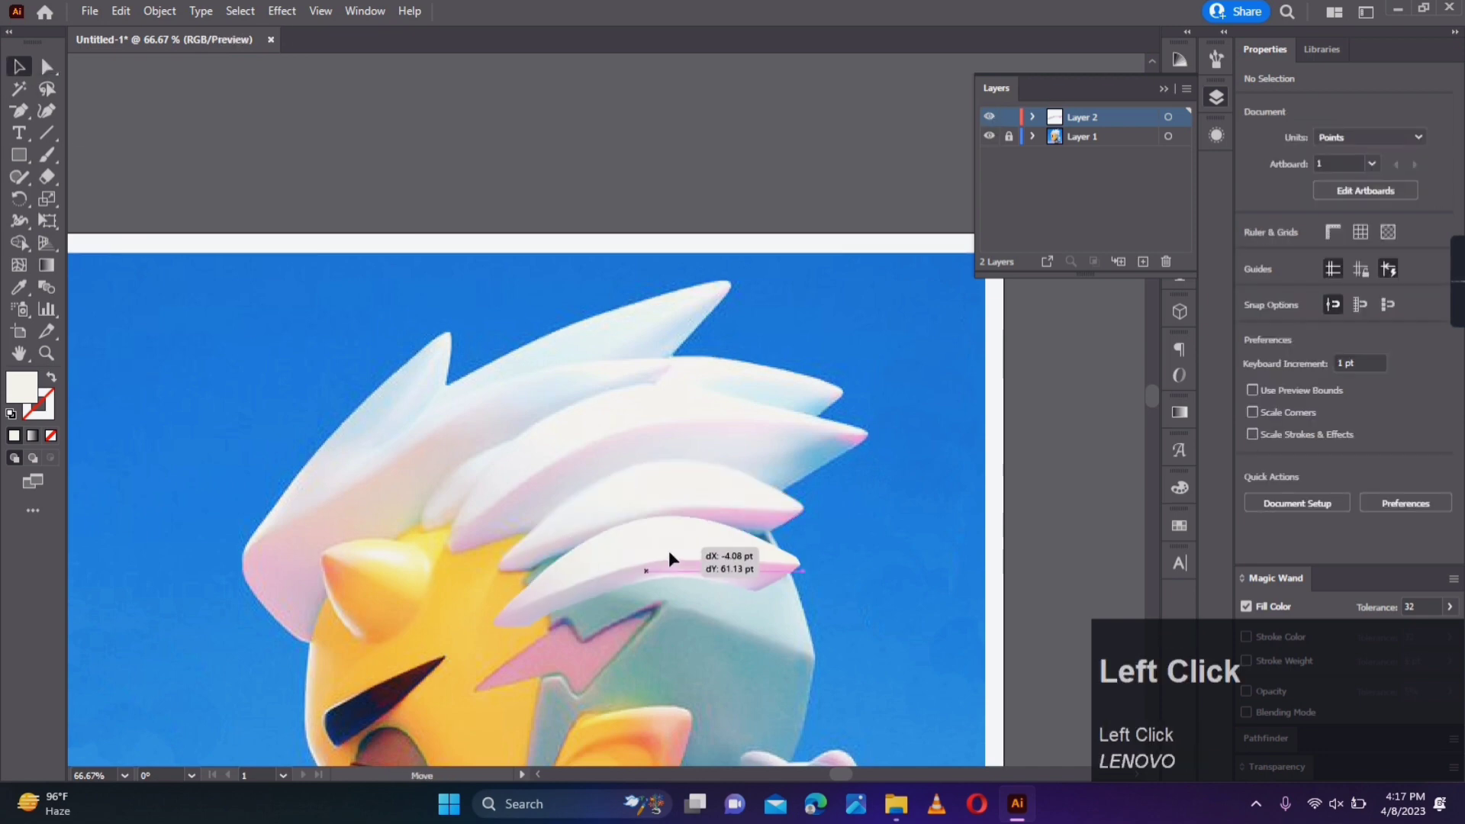
scroll(661, 619, "up", 2)
Step: Resample the pink shading from the reference and raise the upper inner mesh line's points to soften the colour transition
key("a")
left_click(686, 572)
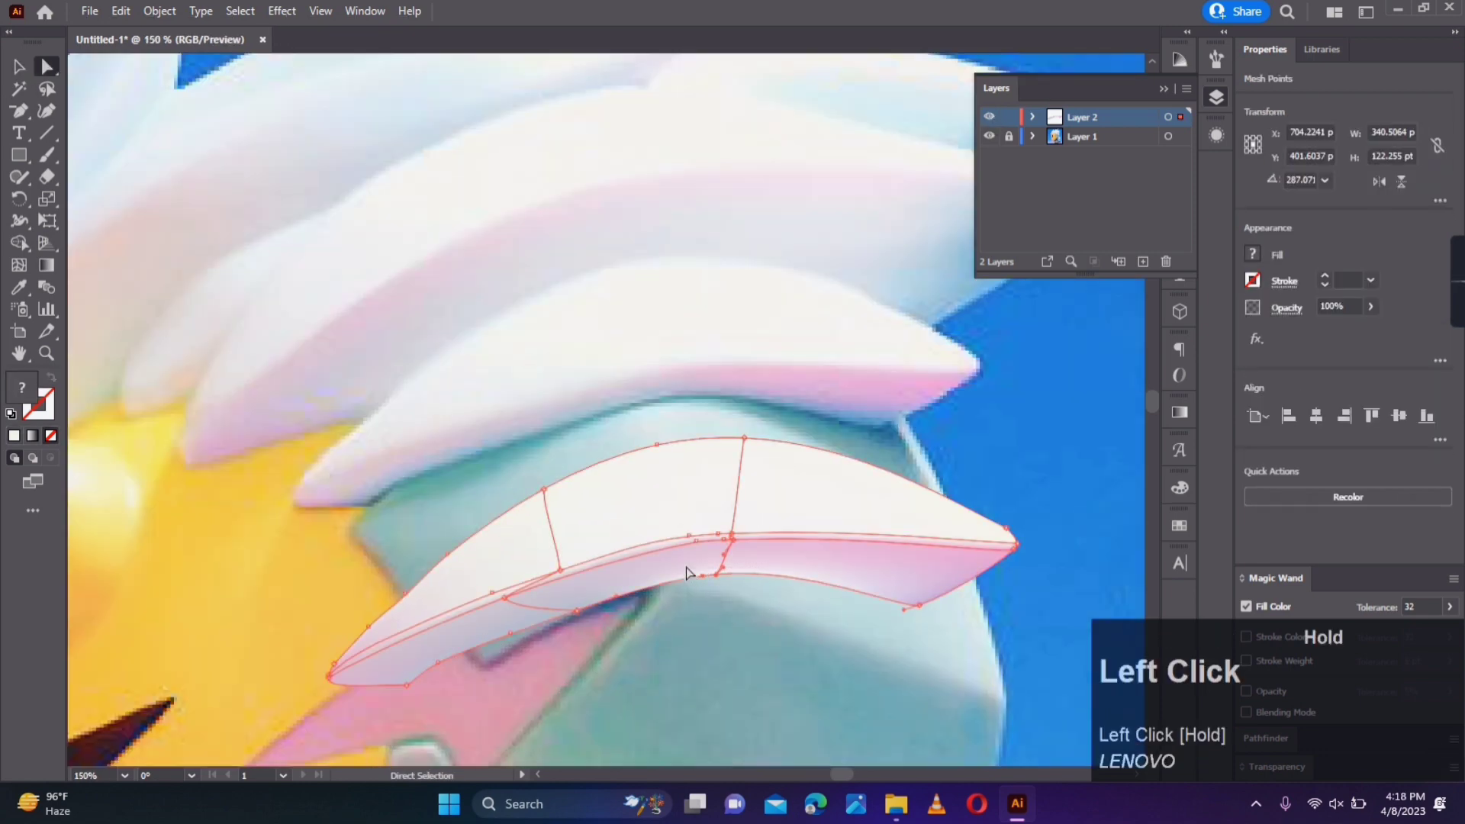
left_click(730, 375)
left_click_drag(560, 570, 428, 605)
left_click_drag(696, 541, 734, 525)
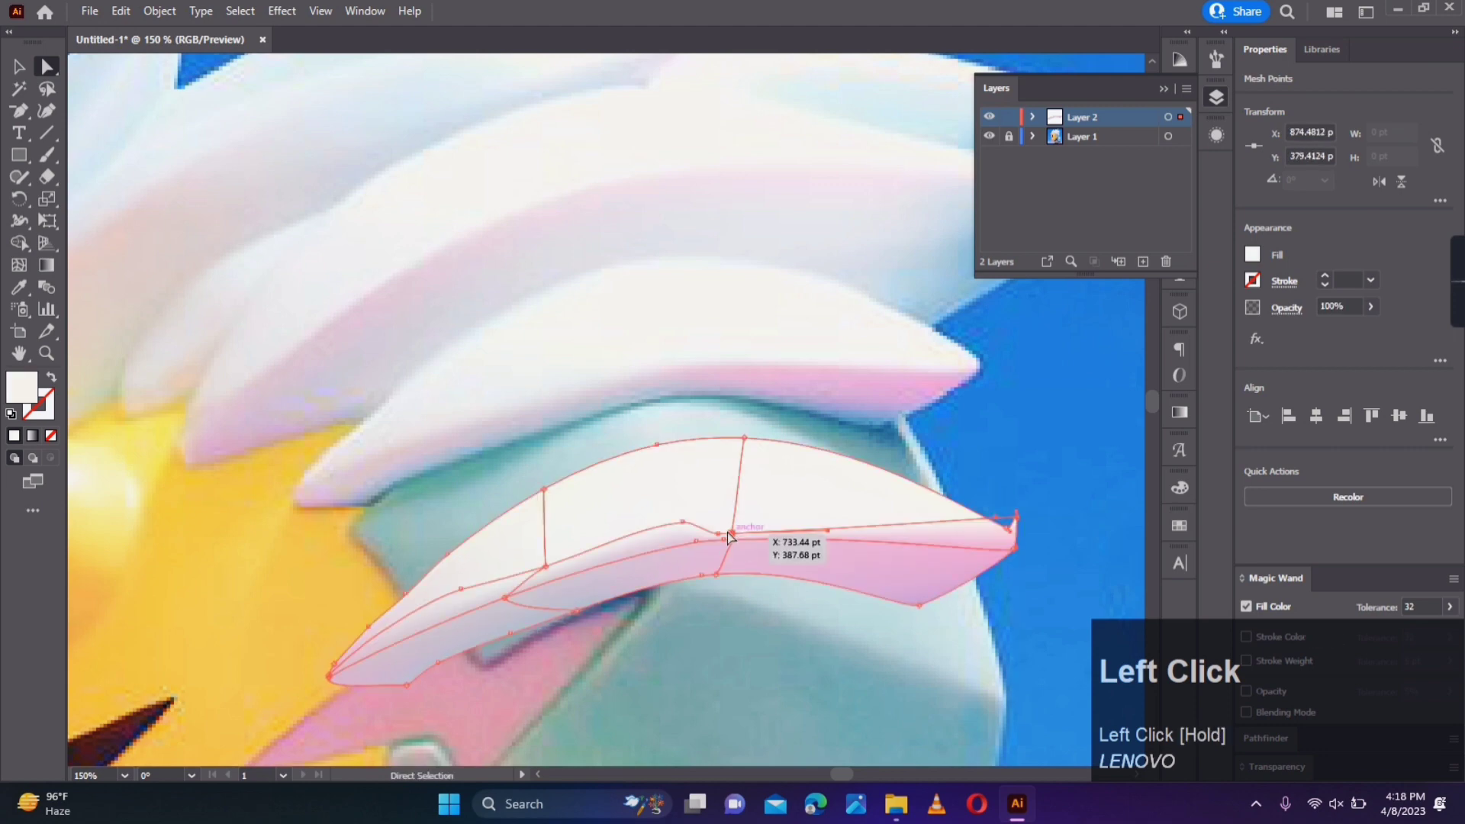
scroll(735, 527, "up", 4)
left_click(47, 89)
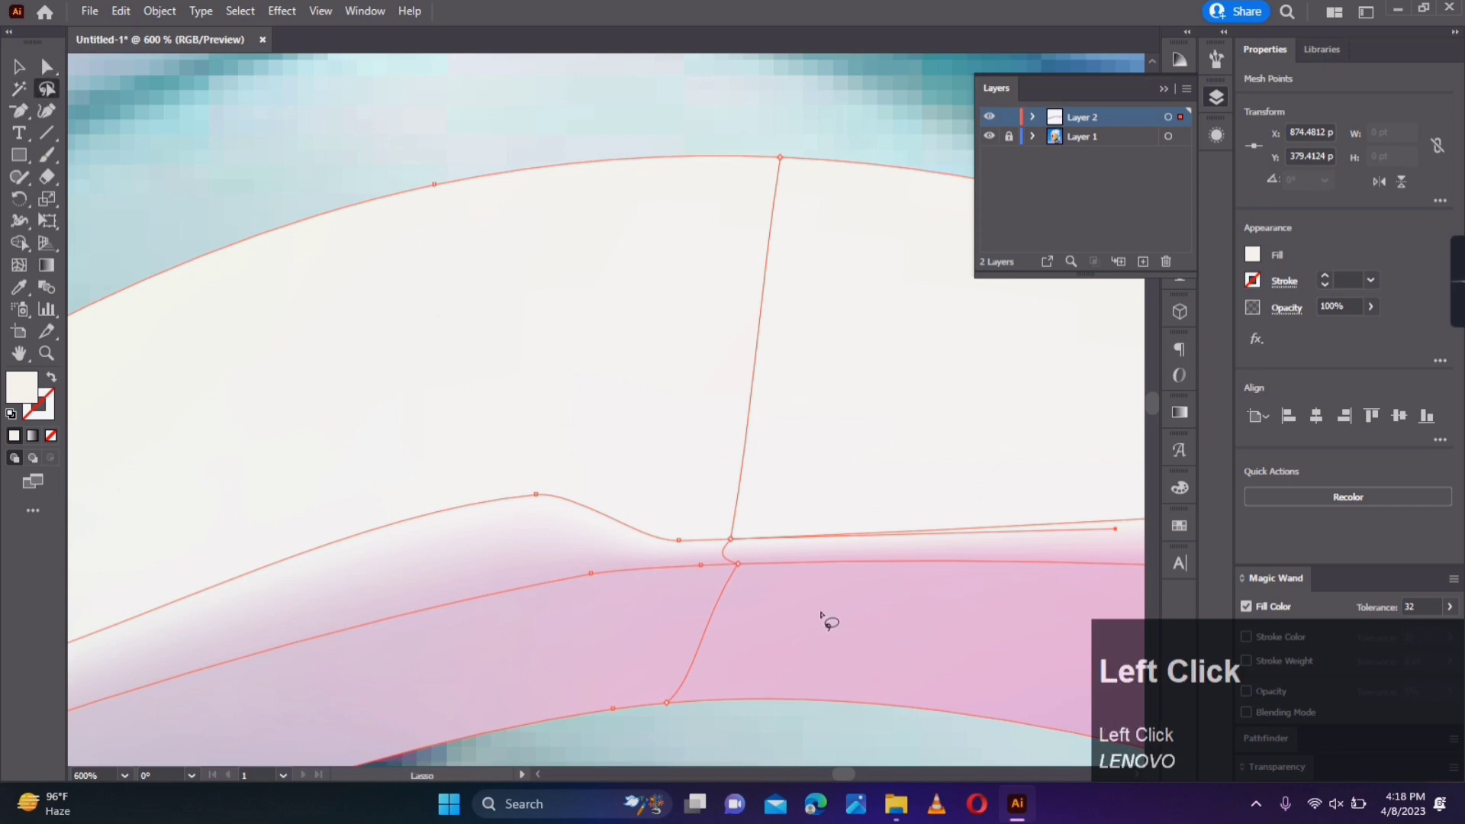
key("a")
mouse_move(732, 543)
left_mouse_down()
mouse_move(744, 492)
mouse_move(645, 487)
mouse_move(745, 483)
left_mouse_up()
scroll(786, 565, "down", 4)
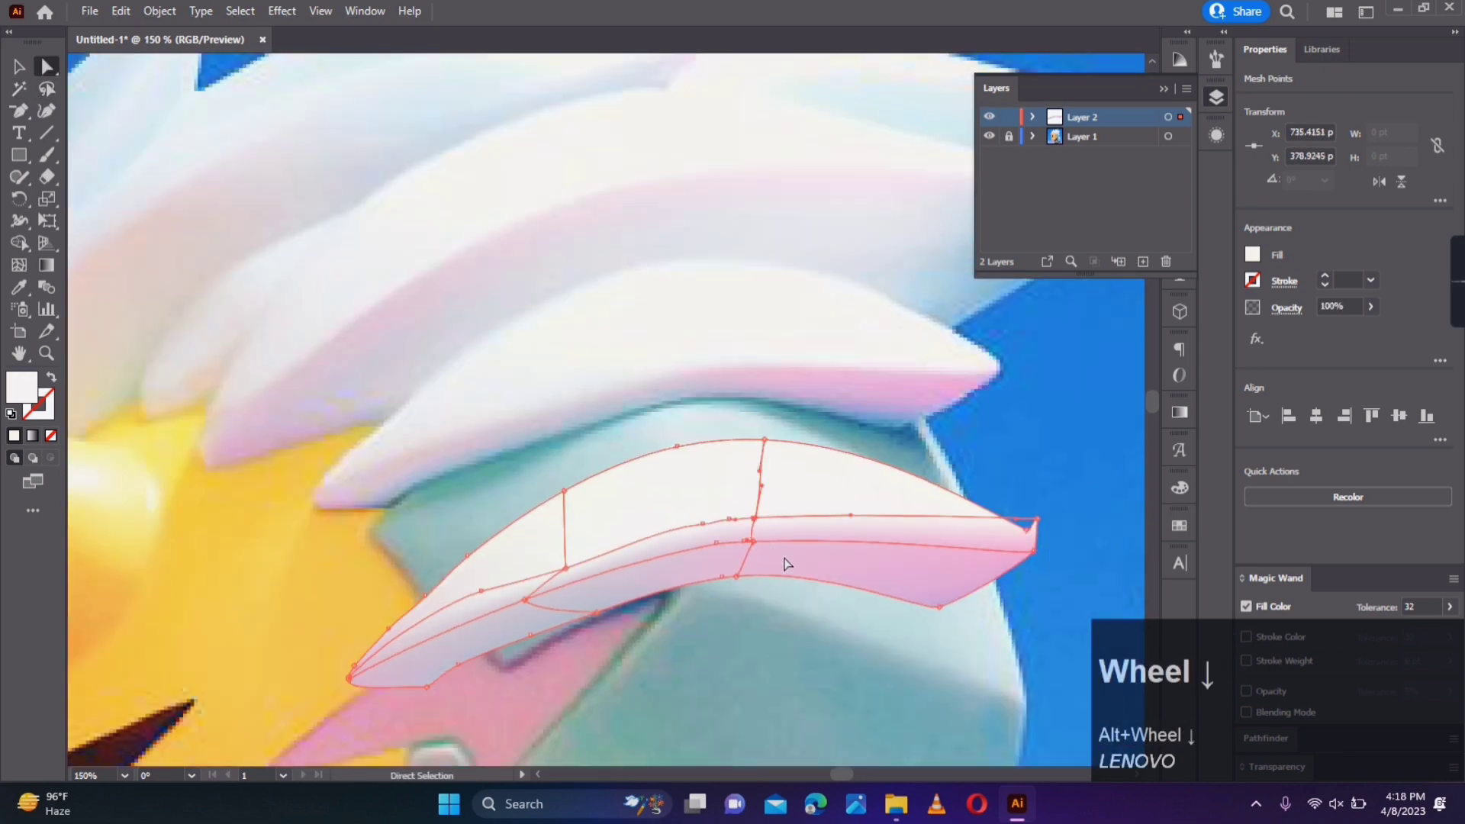
Step: Reposition the upper inner mesh line's end point at the right tip so that the tip closes cleanly
mouse_move(1037, 523)
left_mouse_down()
mouse_move(1041, 551)
mouse_move(1043, 514)
mouse_move(1042, 526)
left_mouse_up()
scroll(1037, 545, "up", 5)
scroll(1056, 667, "down", 5)
left_click_drag(799, 707, 749, 616)
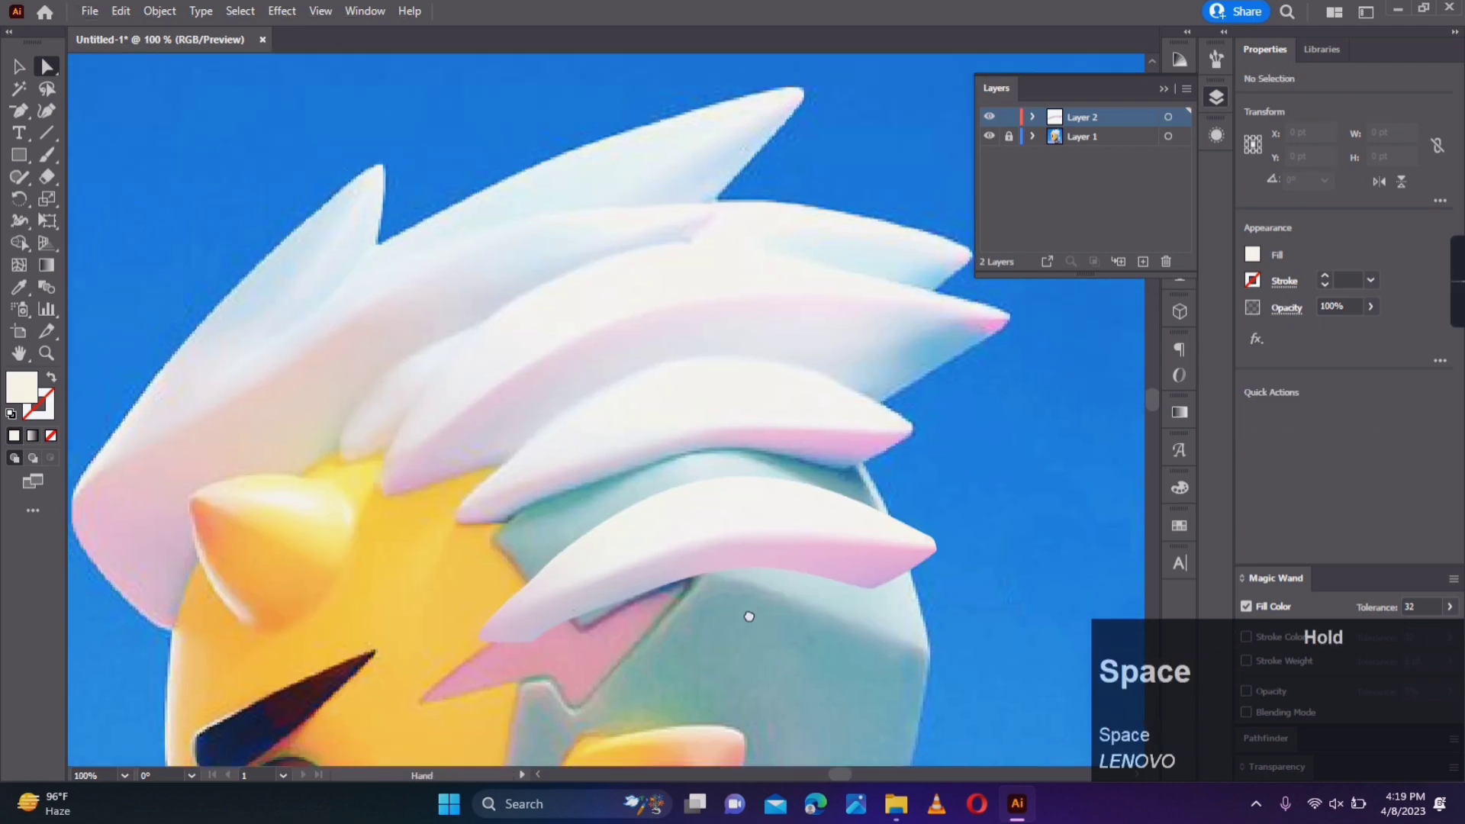
Step: Colour the lower left corner mesh point dark teal grey, sampled from the shadow edge of the reference lock
scroll(500, 658, "up", 2)
left_click(528, 611)
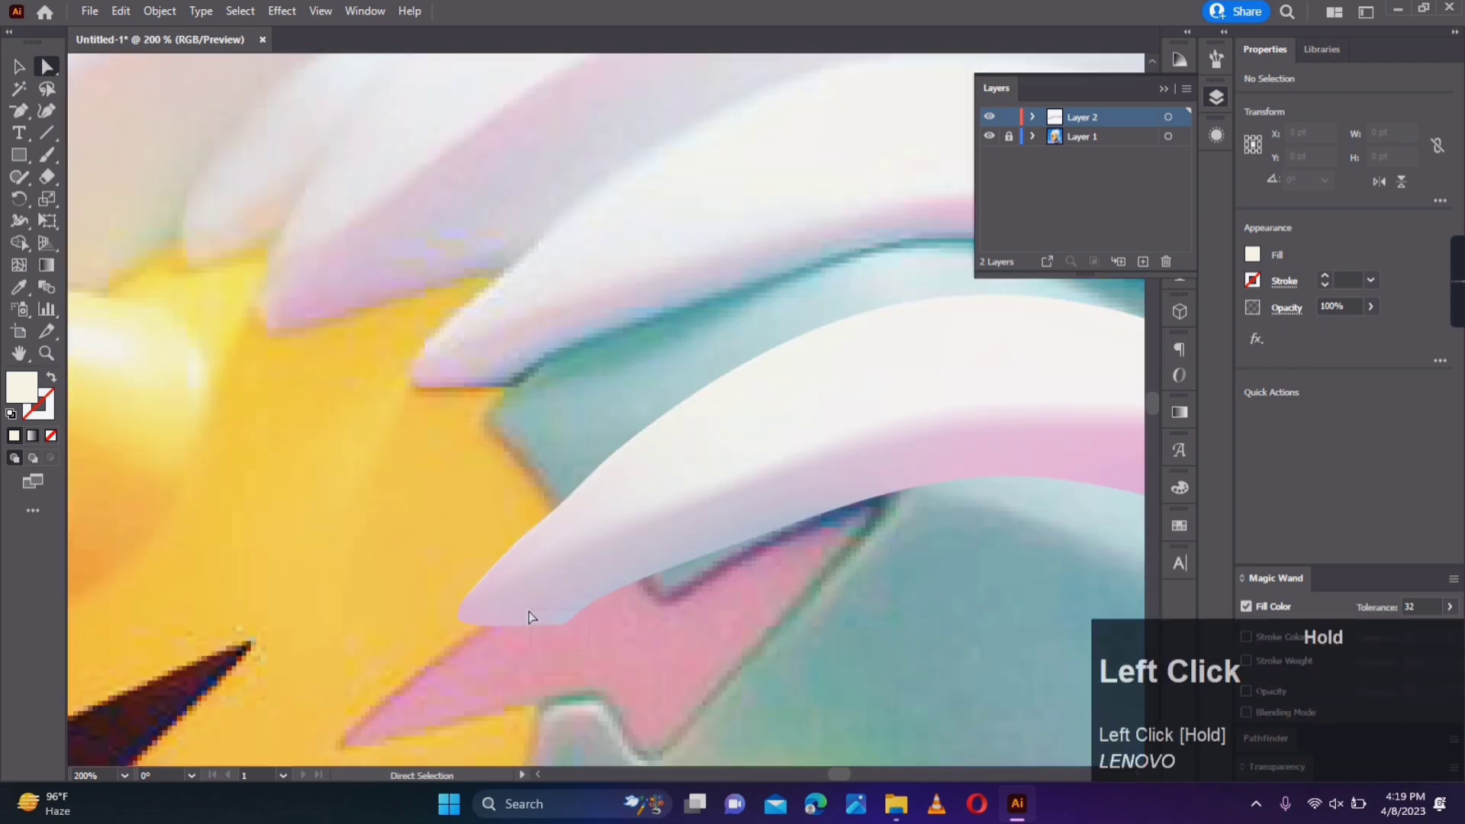
left_click(528, 594)
key("a")
key("i")
left_click(502, 372)
key("a")
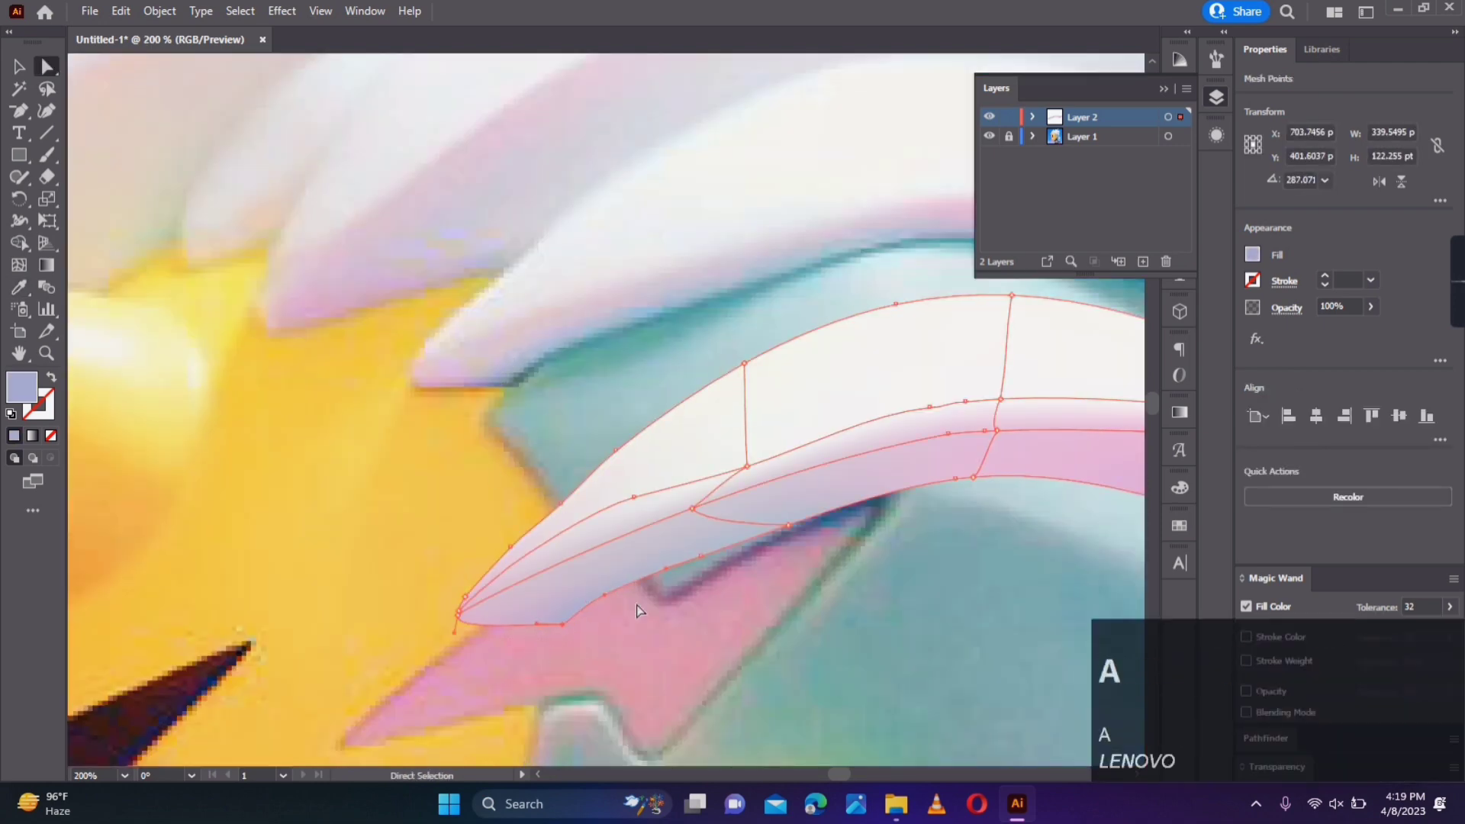
key("i")
left_click(518, 375)
key("a")
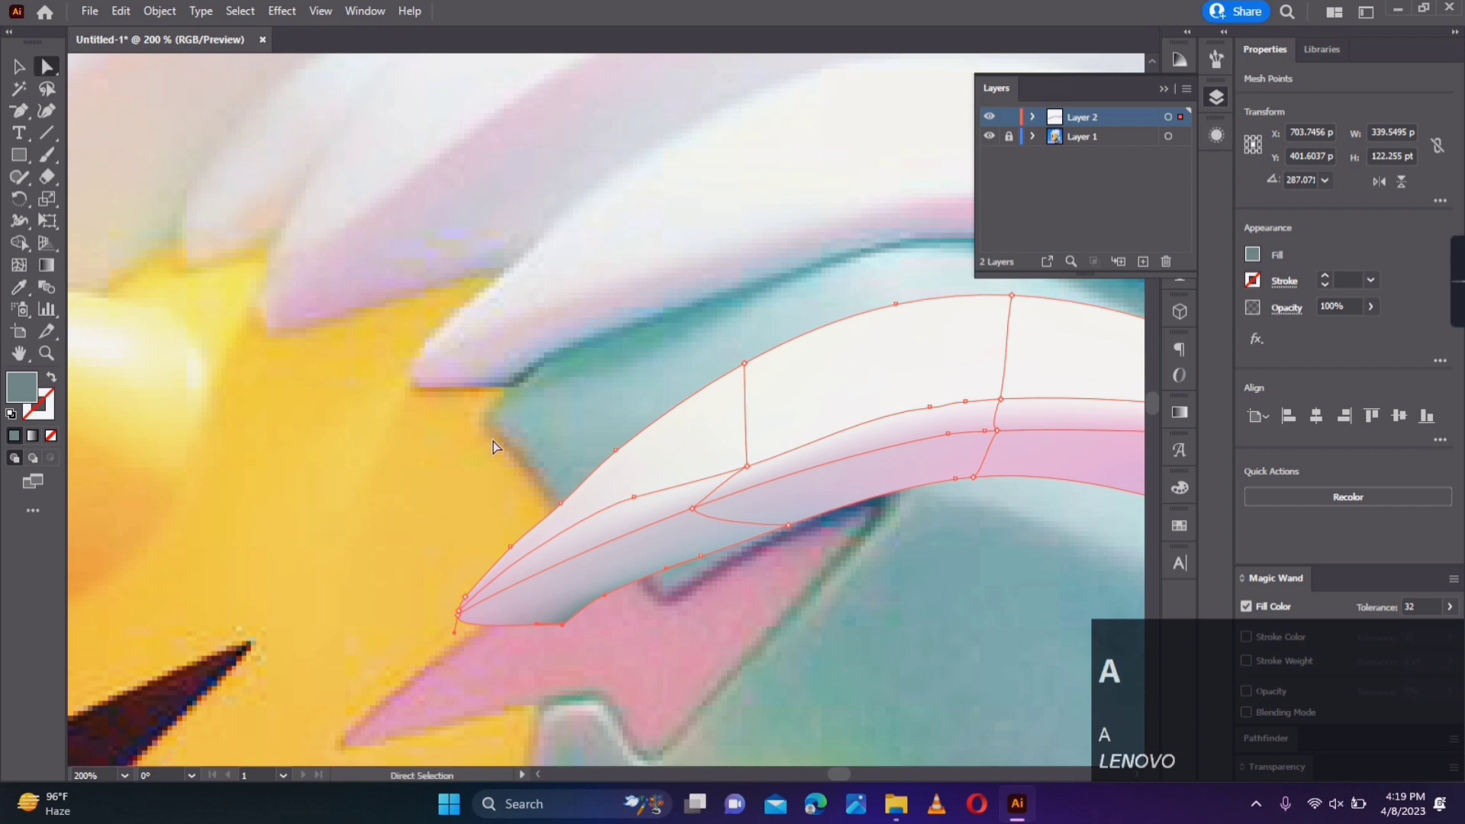
Step: Colour the left tip's mesh point pink, sampled from the tip of the reference lock
scroll(493, 441, "down", 2)
scroll(506, 508, "up", 2)
left_click(501, 502)
key("i")
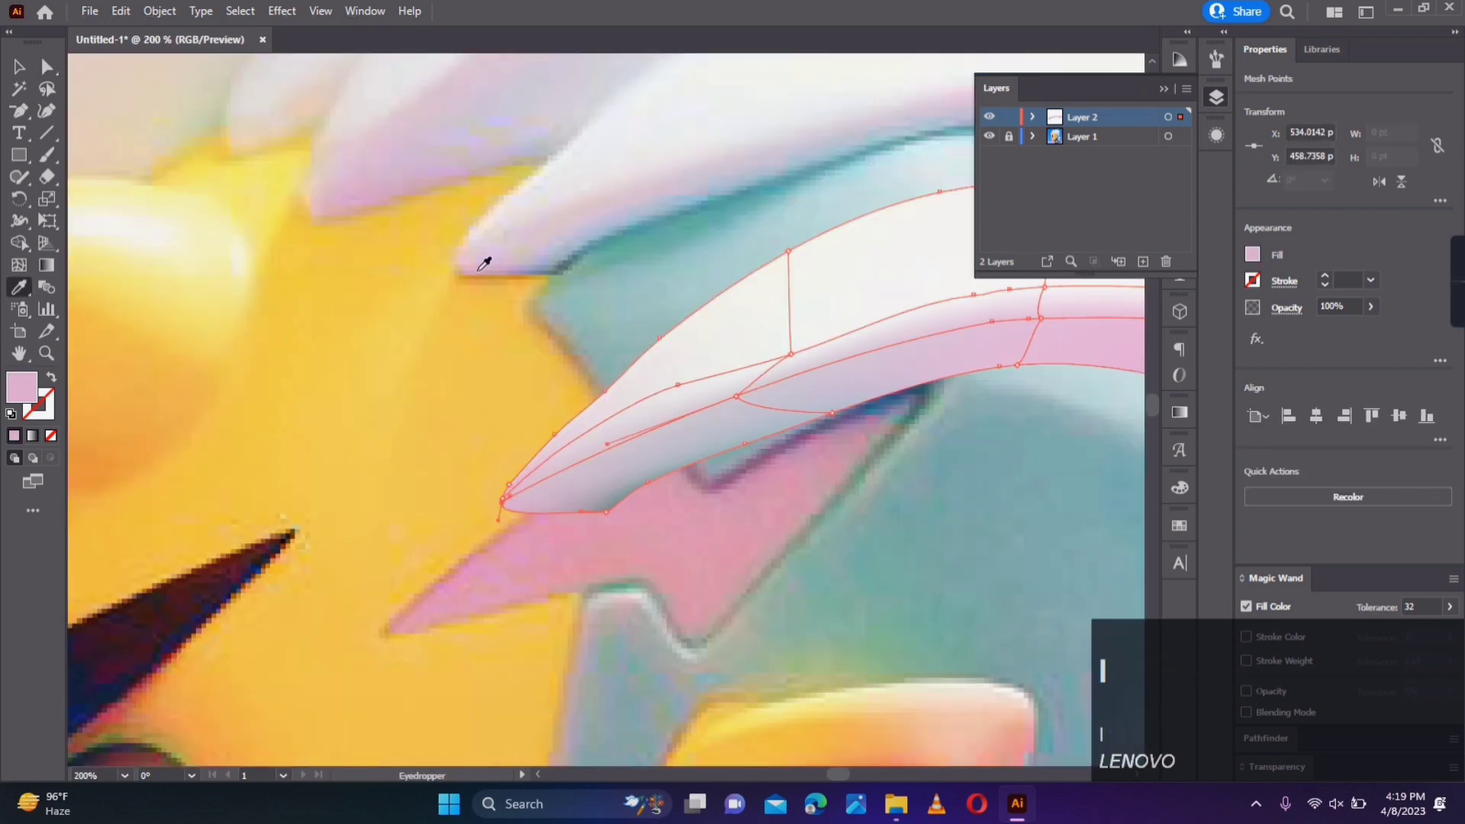
left_click(480, 262)
left_click(501, 545)
key("a")
left_click(675, 561)
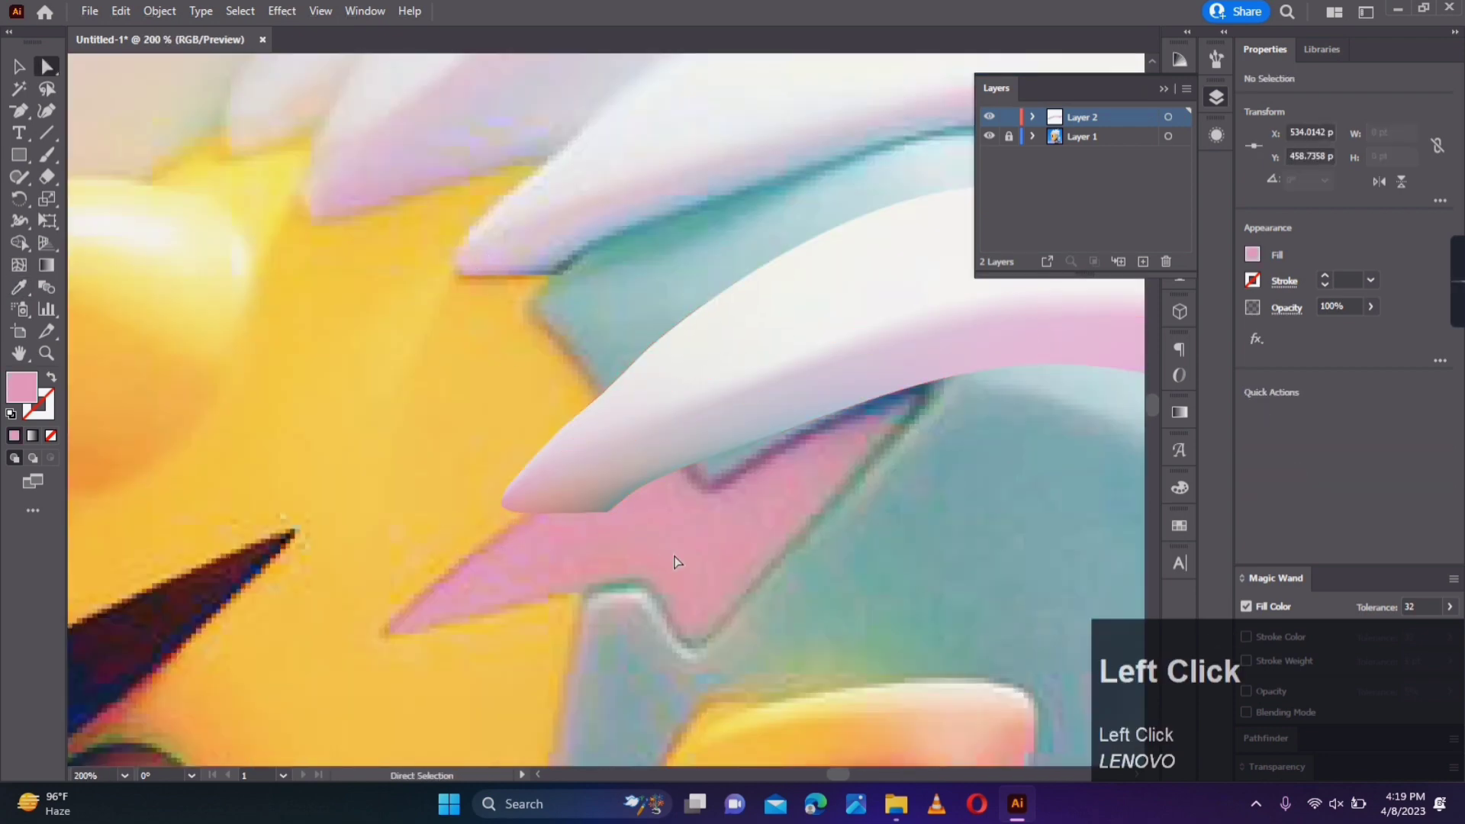
Step: Colour the inner mesh point at the left tip pale pink, sampled from the mesh shading nearby
left_click(502, 497)
key("i")
left_click(613, 419)
left_click(609, 407)
key("a")
left_click(752, 483)
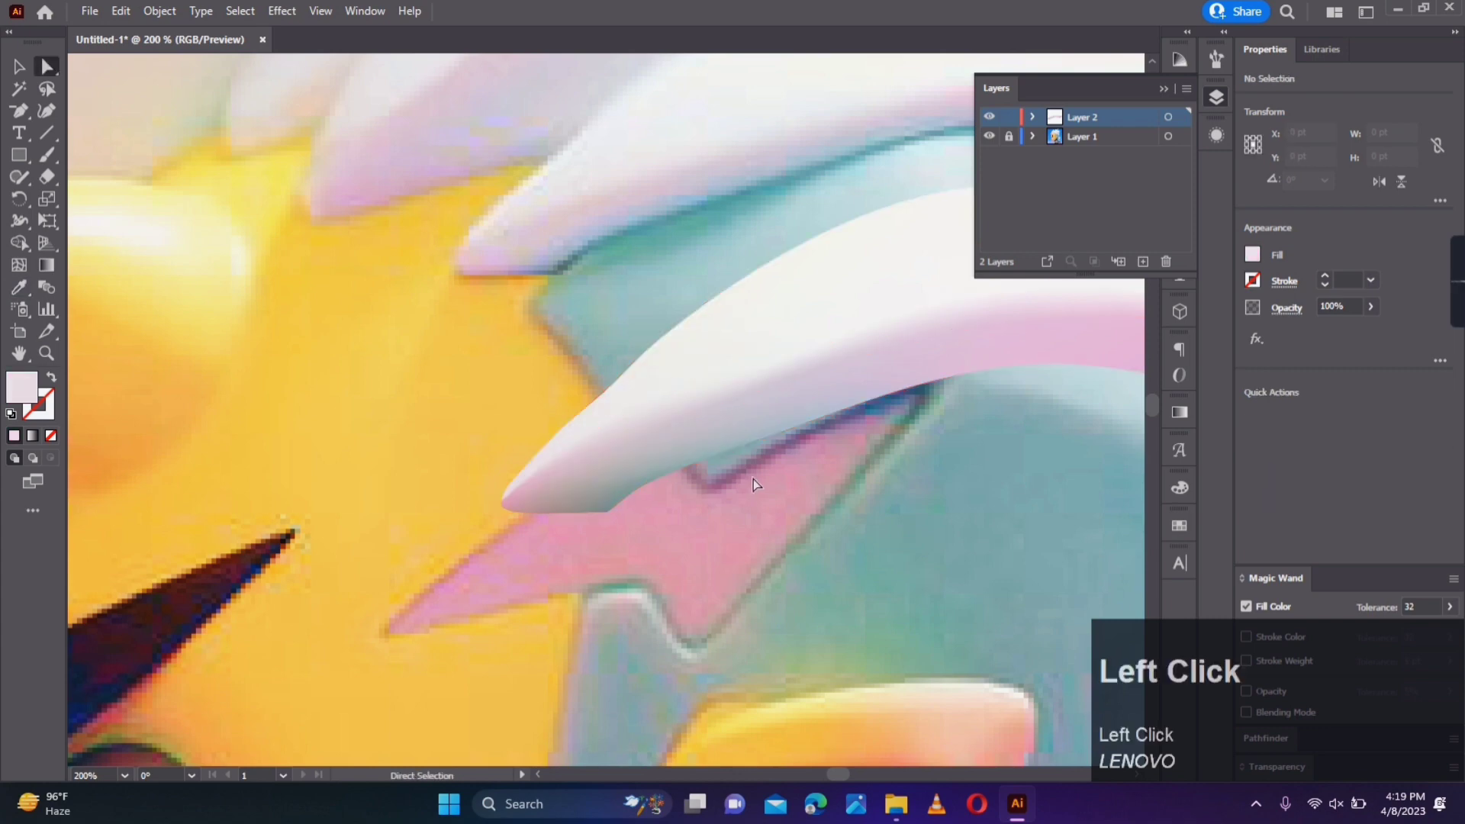
Step: Move the finished hair lock off the artboard, to the right of the illustration
scroll(752, 484, "down", 3)
left_click_drag(902, 492, 656, 561)
scroll(673, 505, "up", 2)
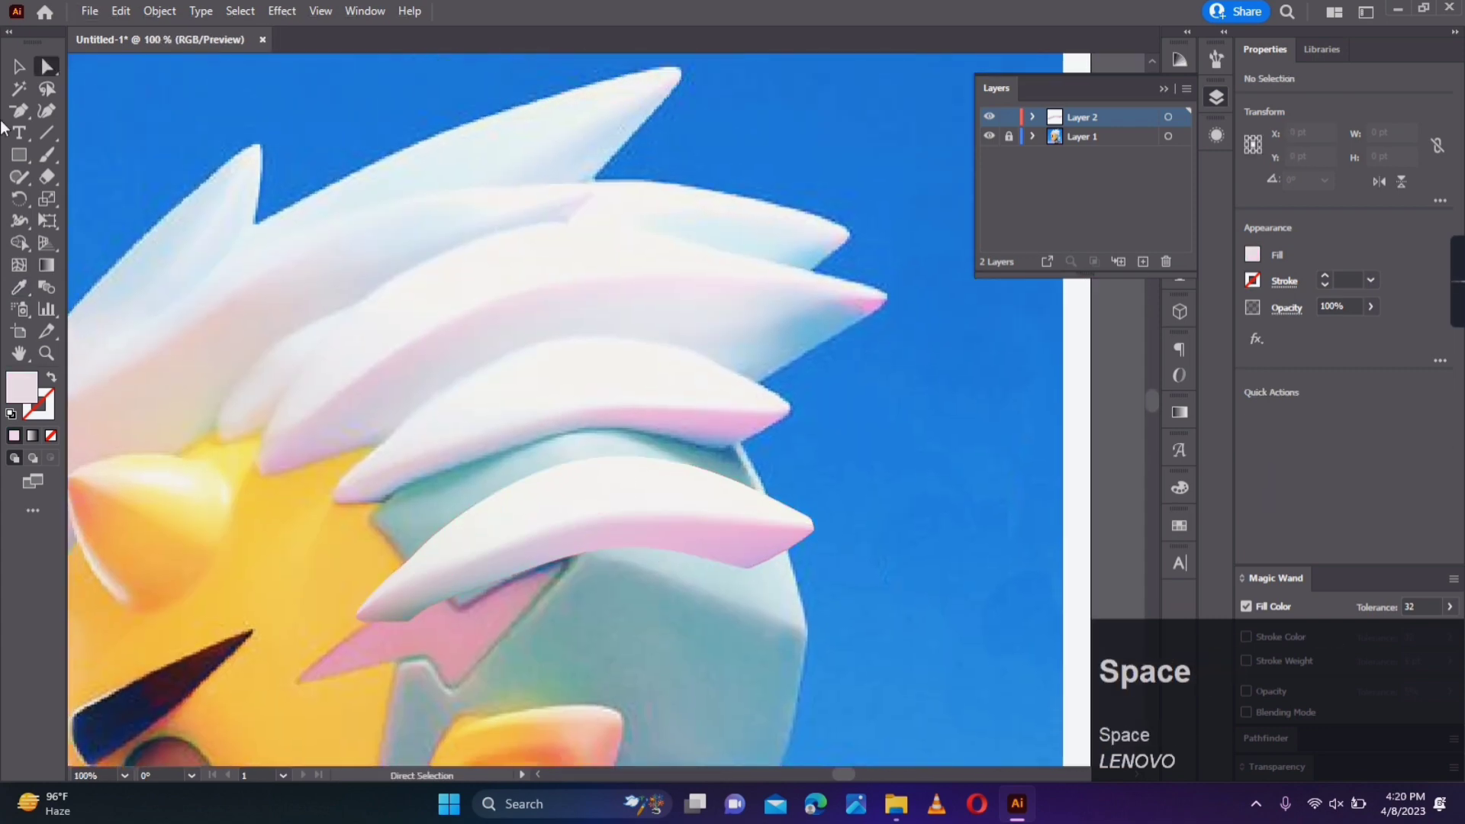
key("v")
scroll(493, 465, "down", 3)
left_click_drag(514, 344, 653, 319)
scroll(470, 331, "up", 4)
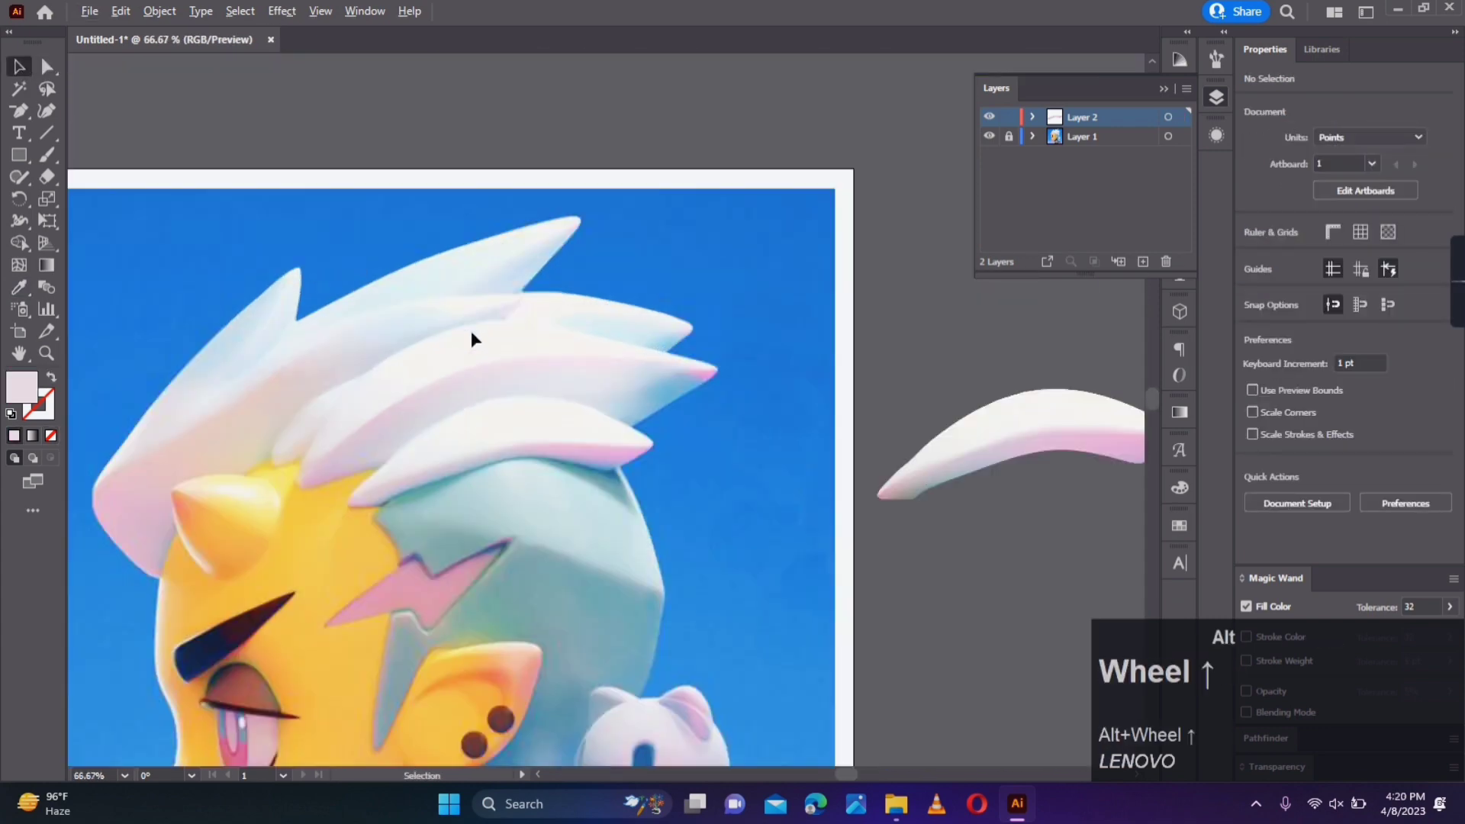
Step: Draw a rectangle about 82 by 52 pt on the next hair lock up and add a lengthwise mesh line halfway up it
left_click(20, 158)
left_click_drag(571, 351, 681, 421)
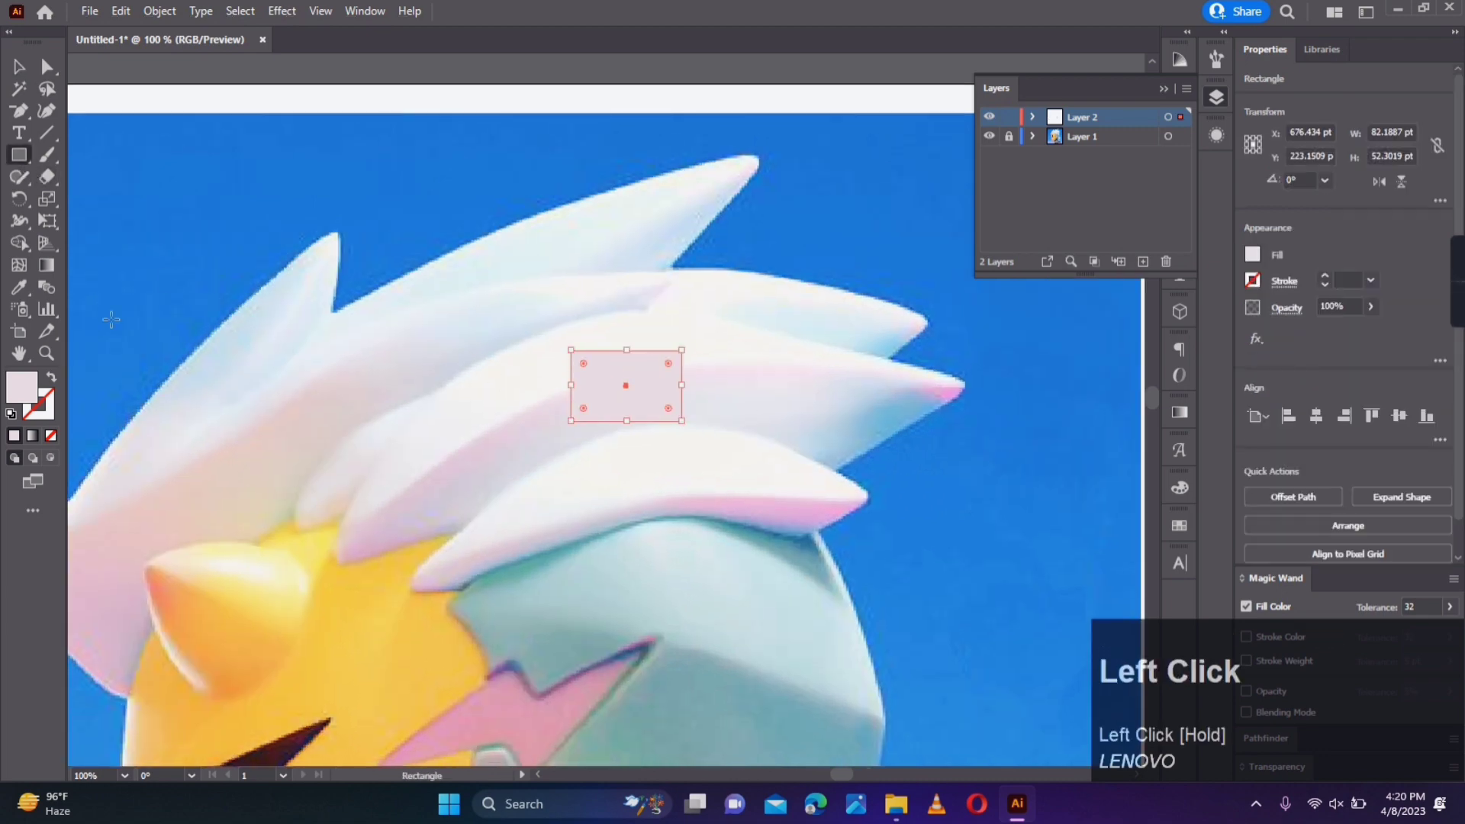
left_click(572, 385)
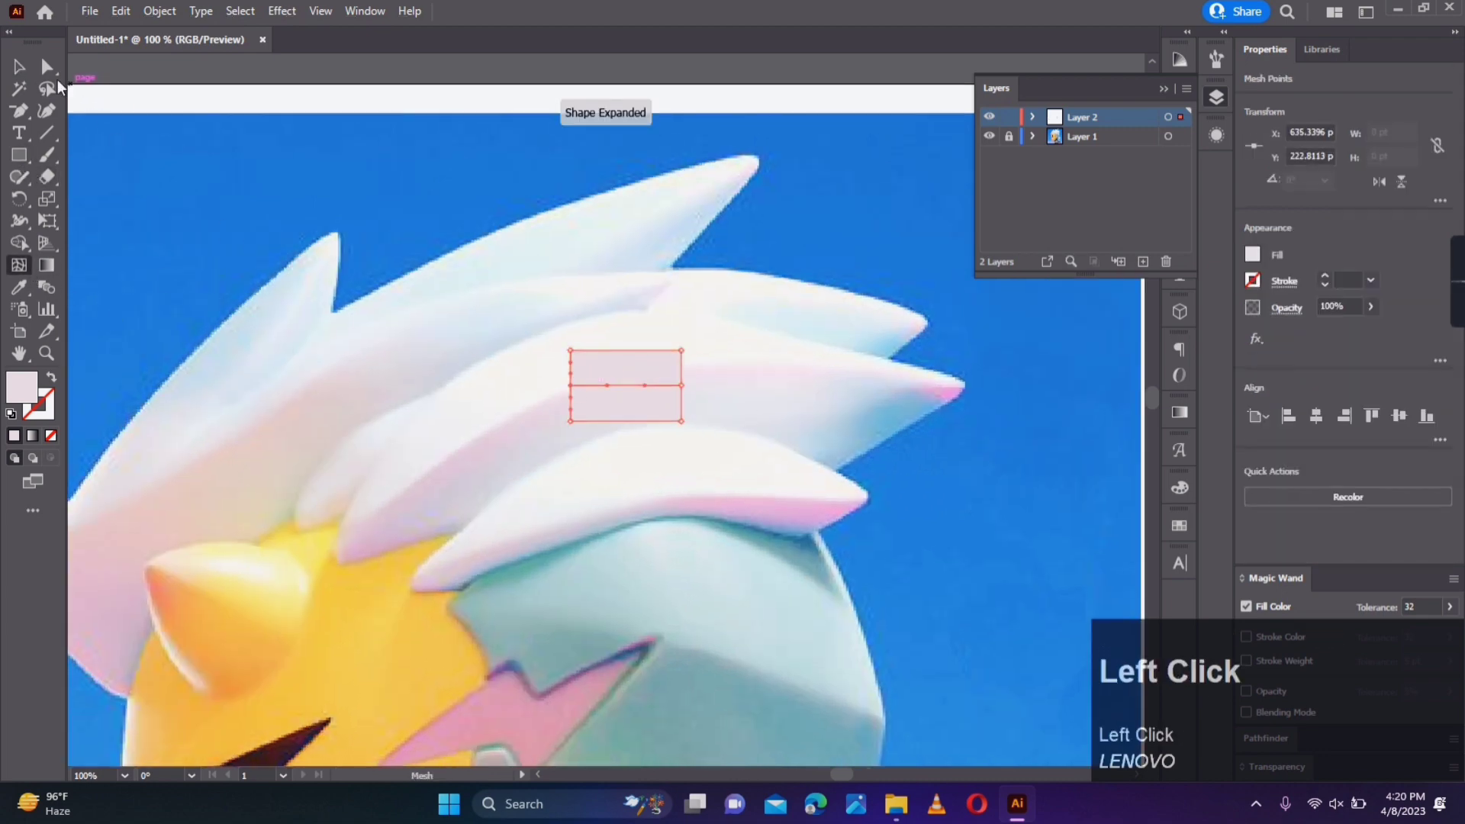
Step: Show Layer 2 as outlines and move the mesh rectangle's corner and side points to the hair lock's tips and lower edge
left_click(990, 118, "ctrl")
left_click_drag(681, 350, 963, 384)
left_click_drag(571, 420, 340, 566)
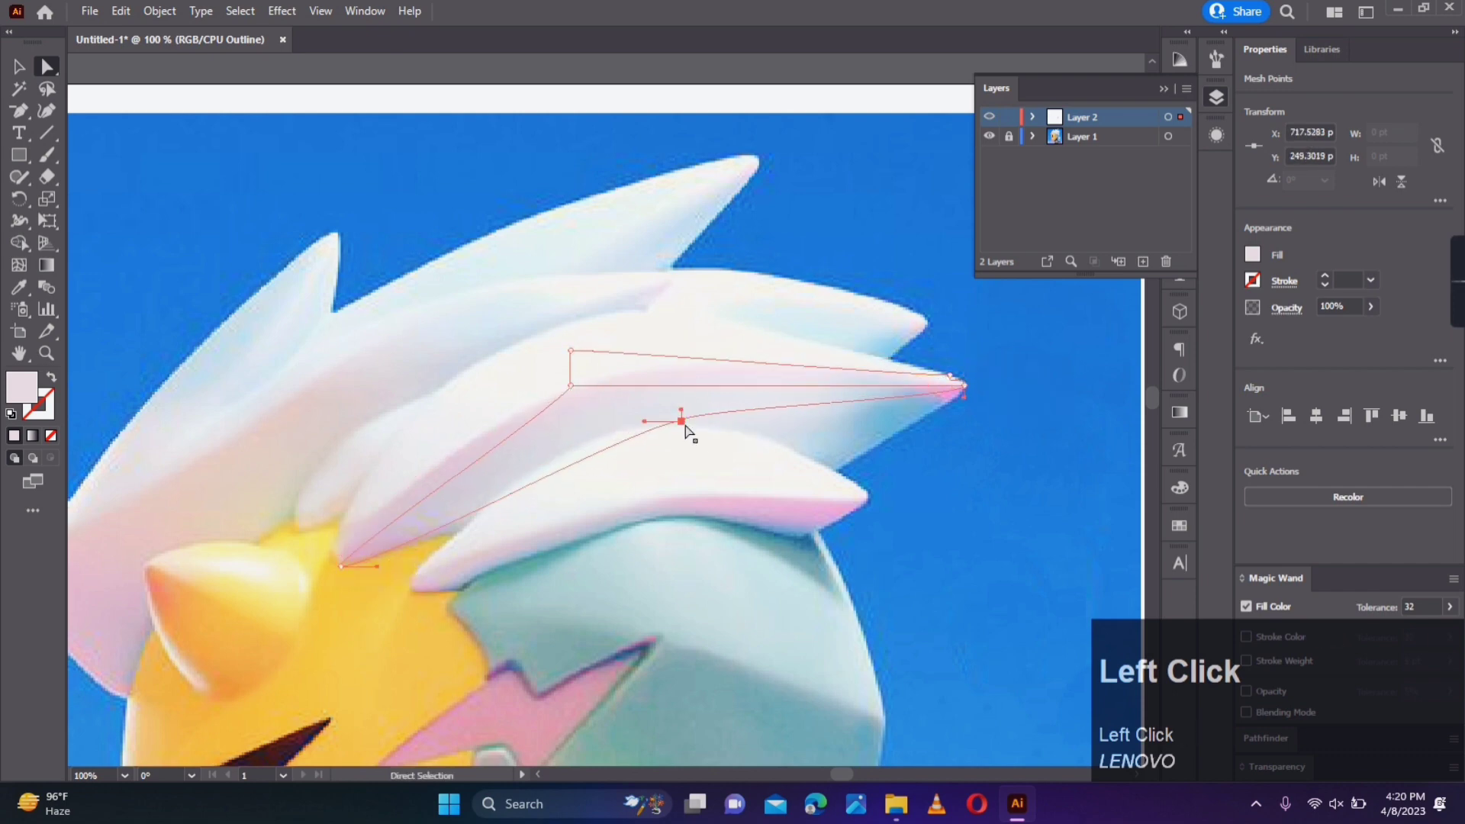
left_click_drag(681, 421, 808, 491)
left_click_drag(570, 385, 340, 540)
Step: Bend the mesh's upper edge into an arch that follows the hair lock's upper contour
left_click_drag(571, 350, 509, 225)
left_click_drag(916, 373, 764, 342)
left_click_drag(509, 225, 513, 220)
left_click(836, 290)
Step: Adjust the direction handles at the mesh's left end to round it around the hair lock's left tip
left_click(351, 505)
scroll(343, 532, "up", 2)
left_click_drag(360, 499, 350, 498)
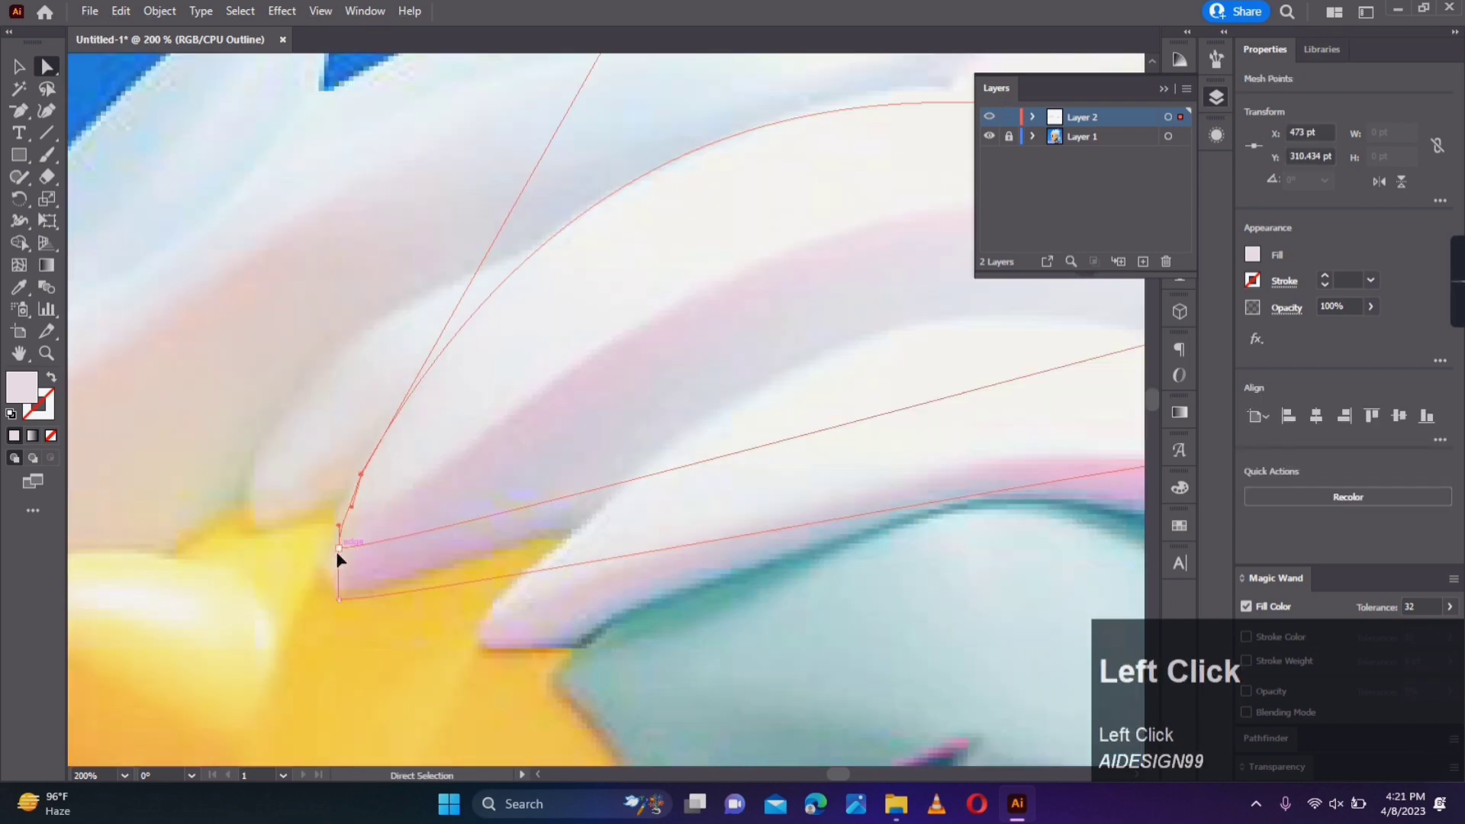
left_click(339, 548)
left_click_drag(339, 572, 334, 581)
left_click(339, 599)
left_click(370, 628)
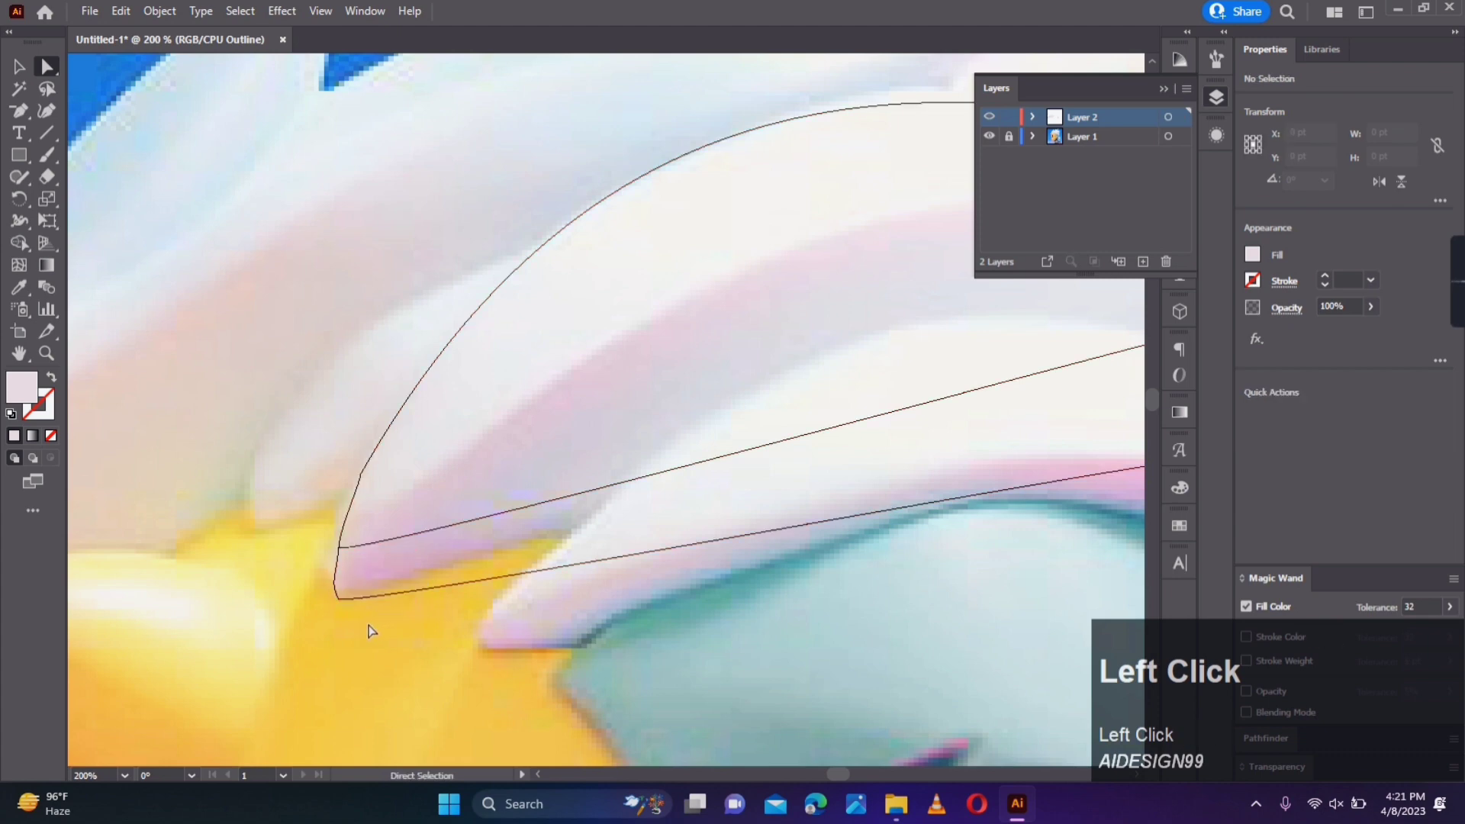
Step: Shift the middle mesh point at the left tip and the handle above it onto the hair lock's contour
left_click(338, 599)
scroll(324, 580, "up", 3)
left_click_drag(375, 484, 366, 482)
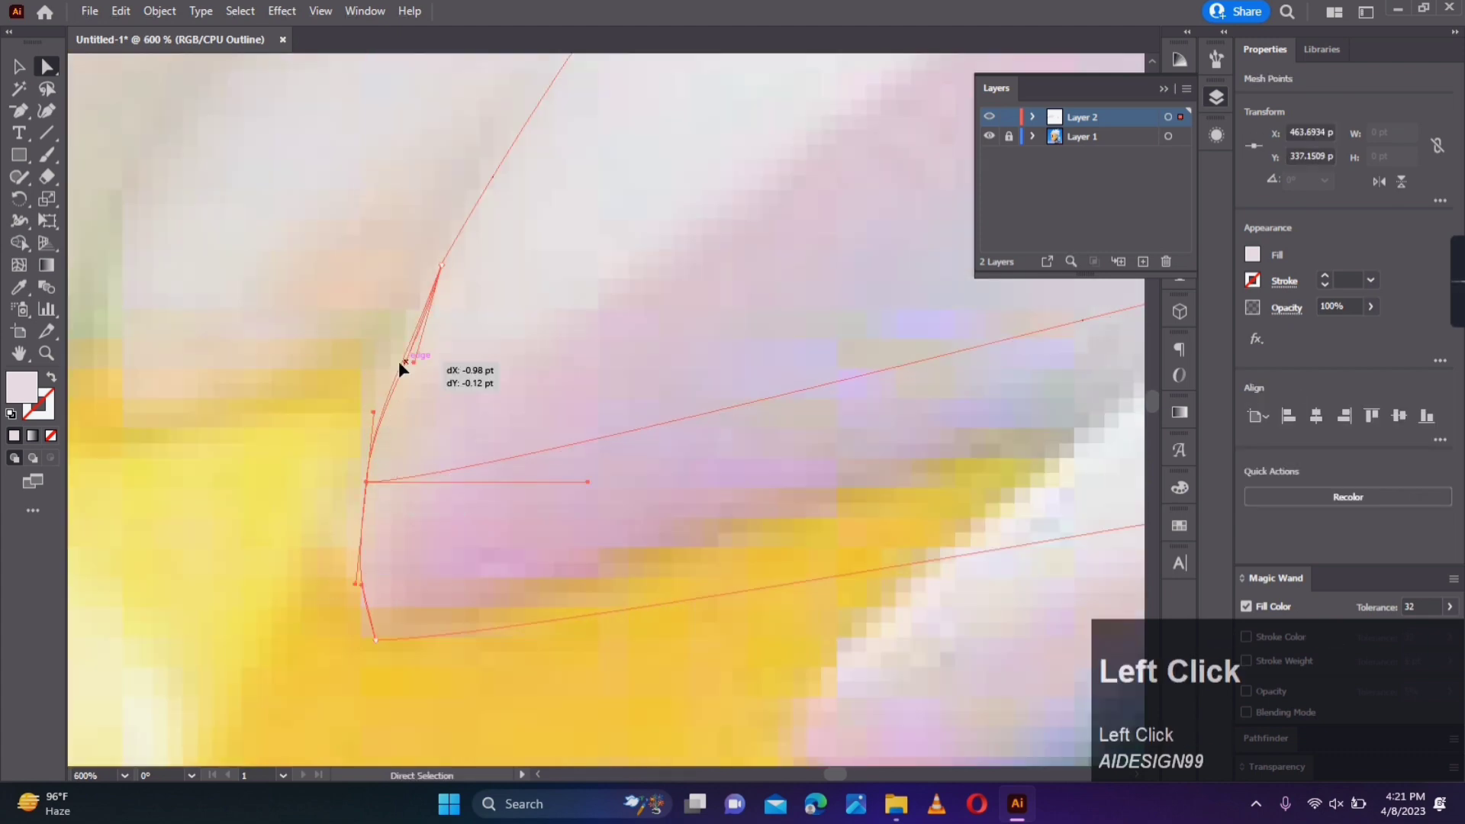
left_click_drag(399, 362, 399, 362)
left_click(474, 432)
Step: Add two anchor points on the inner mesh line and bend it along the boundary between the white and pink shading
scroll(474, 432, "down", 4)
left_click_drag(653, 441, 359, 599)
right_click(24, 104)
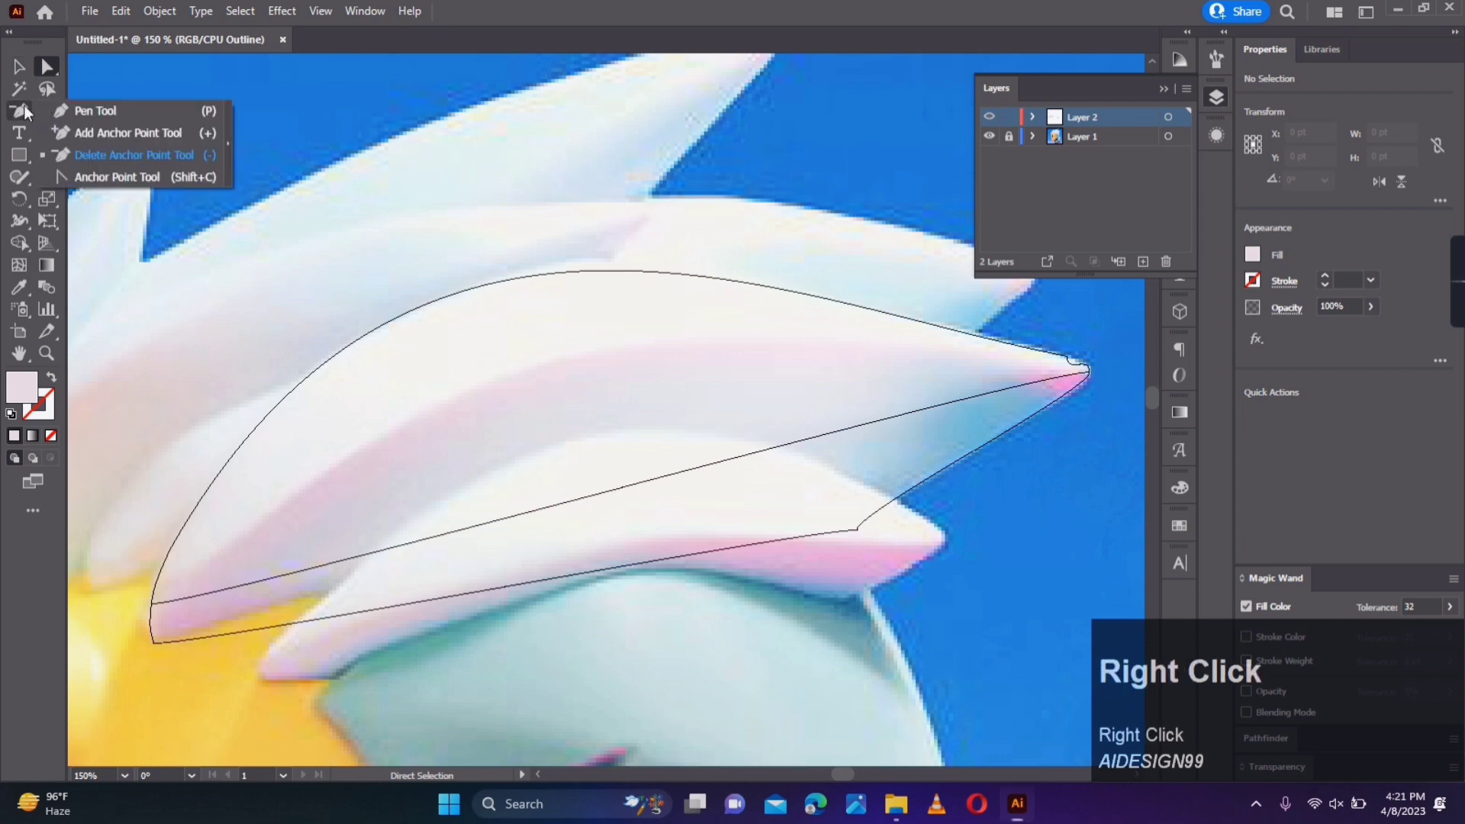
left_click(129, 133)
left_click(592, 497)
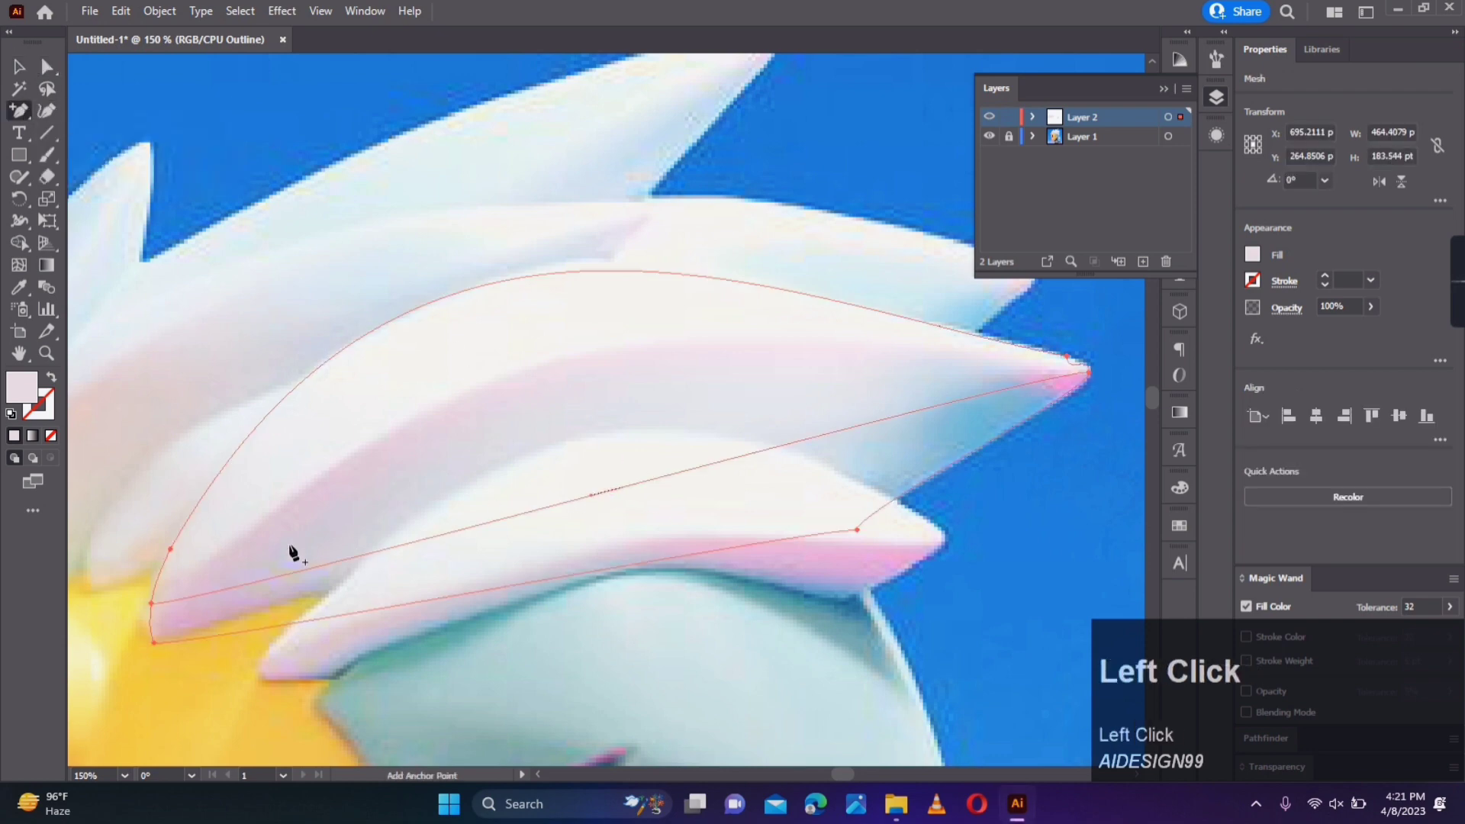
left_click(219, 590)
key("a")
left_click_drag(591, 497, 534, 365)
left_click_drag(238, 571, 224, 547)
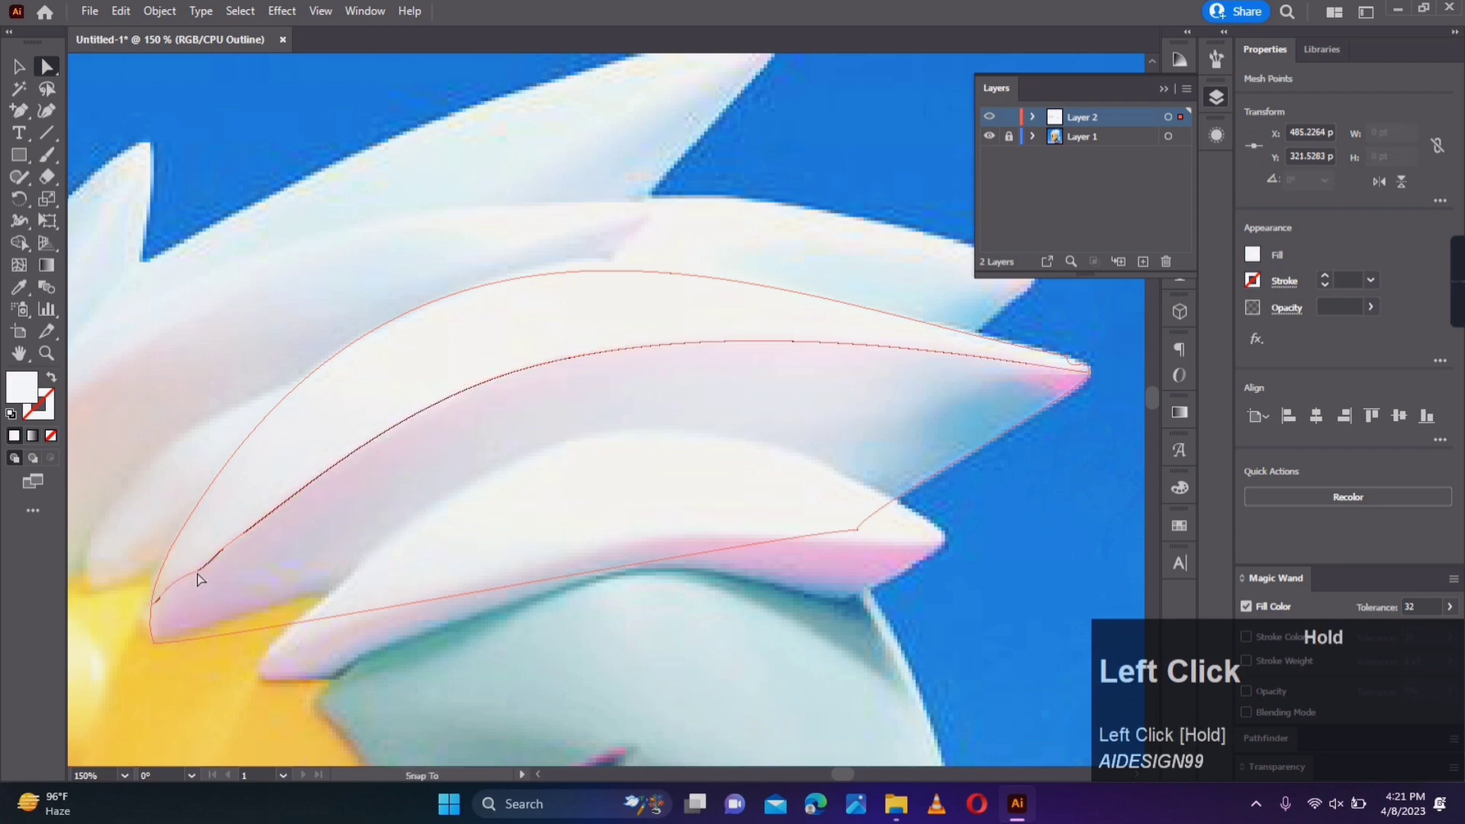
left_click(263, 584)
Step: Smooth the short edge at the mesh's right tip to match the hair lock's pointed contour
left_click_drag(676, 573, 536, 576)
scroll(946, 360, "up", 5)
left_click(837, 363)
left_click_drag(843, 444, 852, 419)
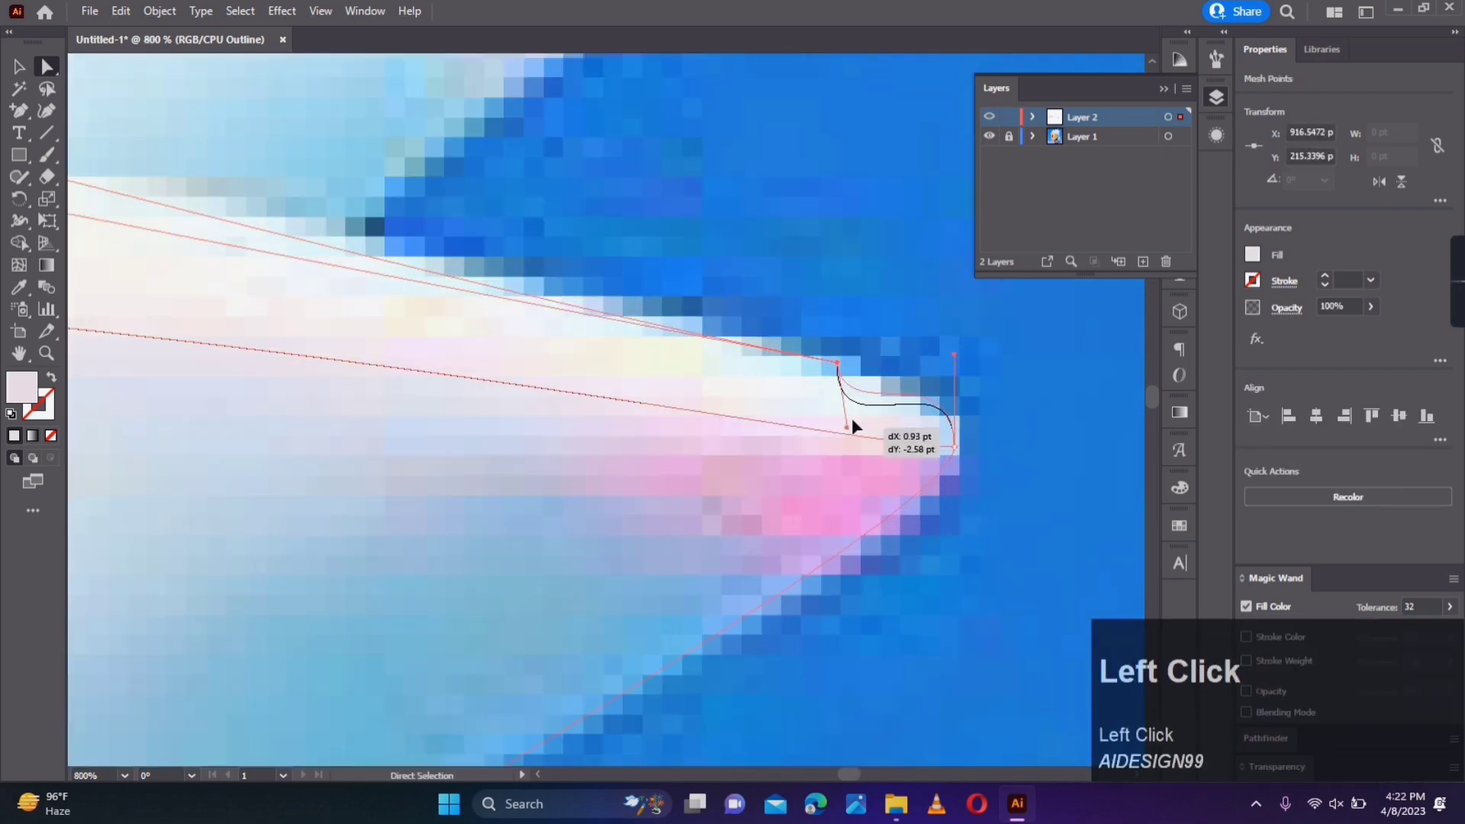
left_click_drag(951, 404, 951, 403)
left_click(984, 439)
scroll(954, 463, "down", 5)
left_click_drag(863, 554, 1221, 397)
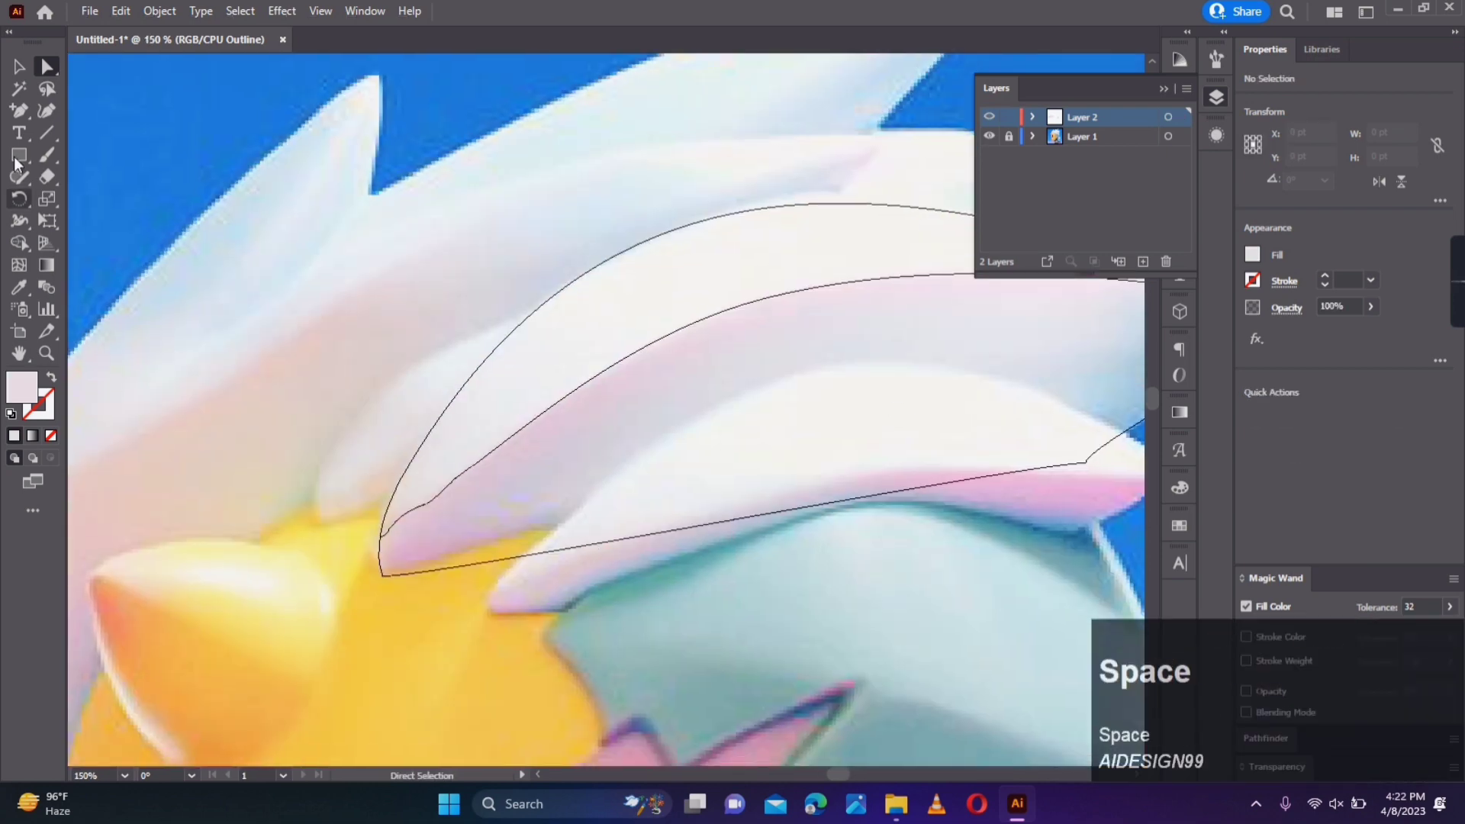
Step: Add an anchor point on the mesh's lower edge and bend that edge onto the hair lock's lower contour near its left end
left_click(19, 111)
left_click(619, 540)
key("a")
left_click_drag(587, 545, 581, 520)
left_click(631, 479)
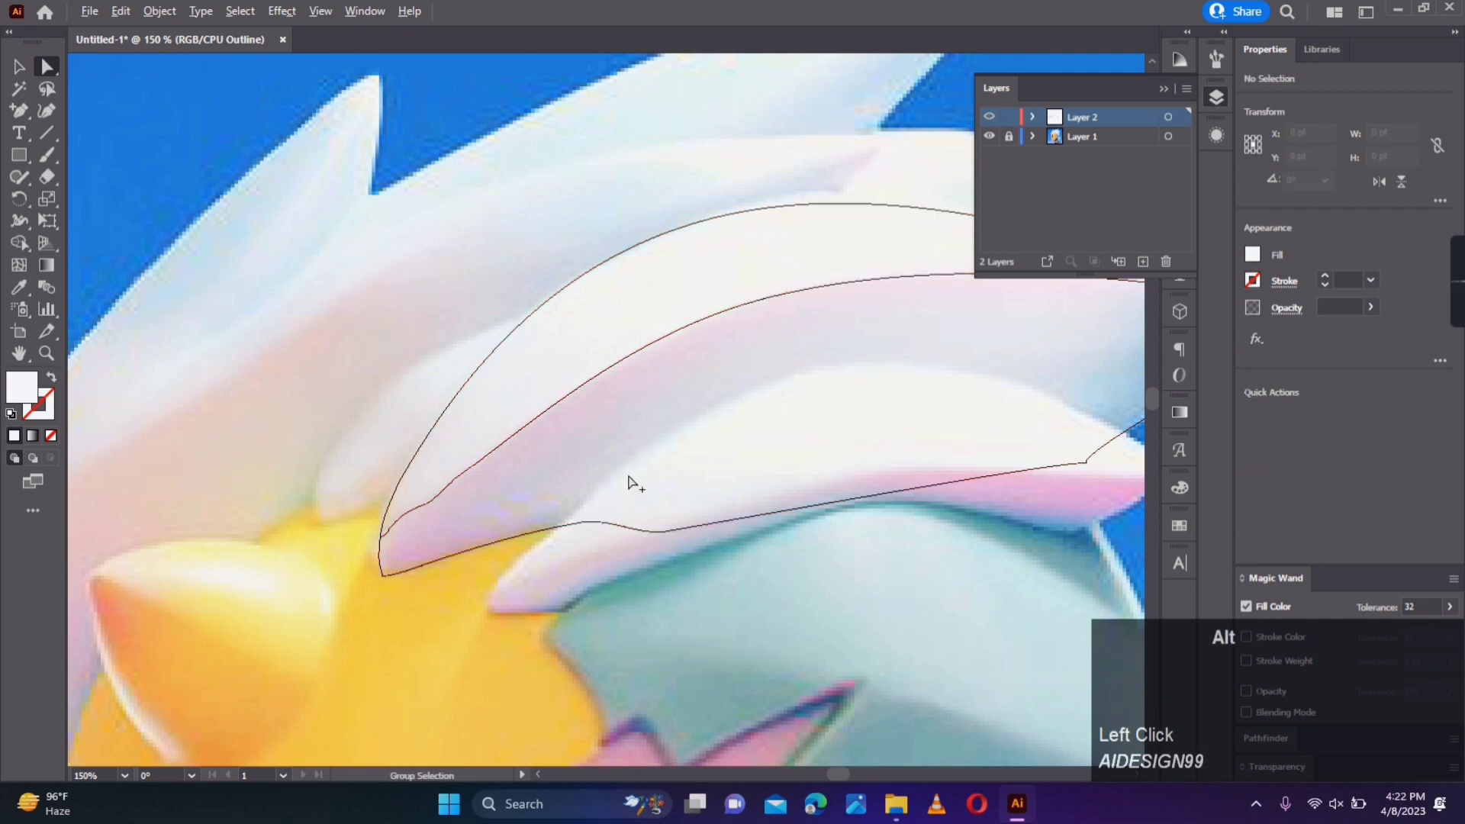
Step: Add two lengthwise mesh lines starting at the hair lock's right tip, one above and one below the existing inner line
scroll(631, 479, "down", 1)
scroll(538, 426, "up", 1)
left_click(19, 264)
scroll(1113, 410, "up", 2)
left_click(1110, 396)
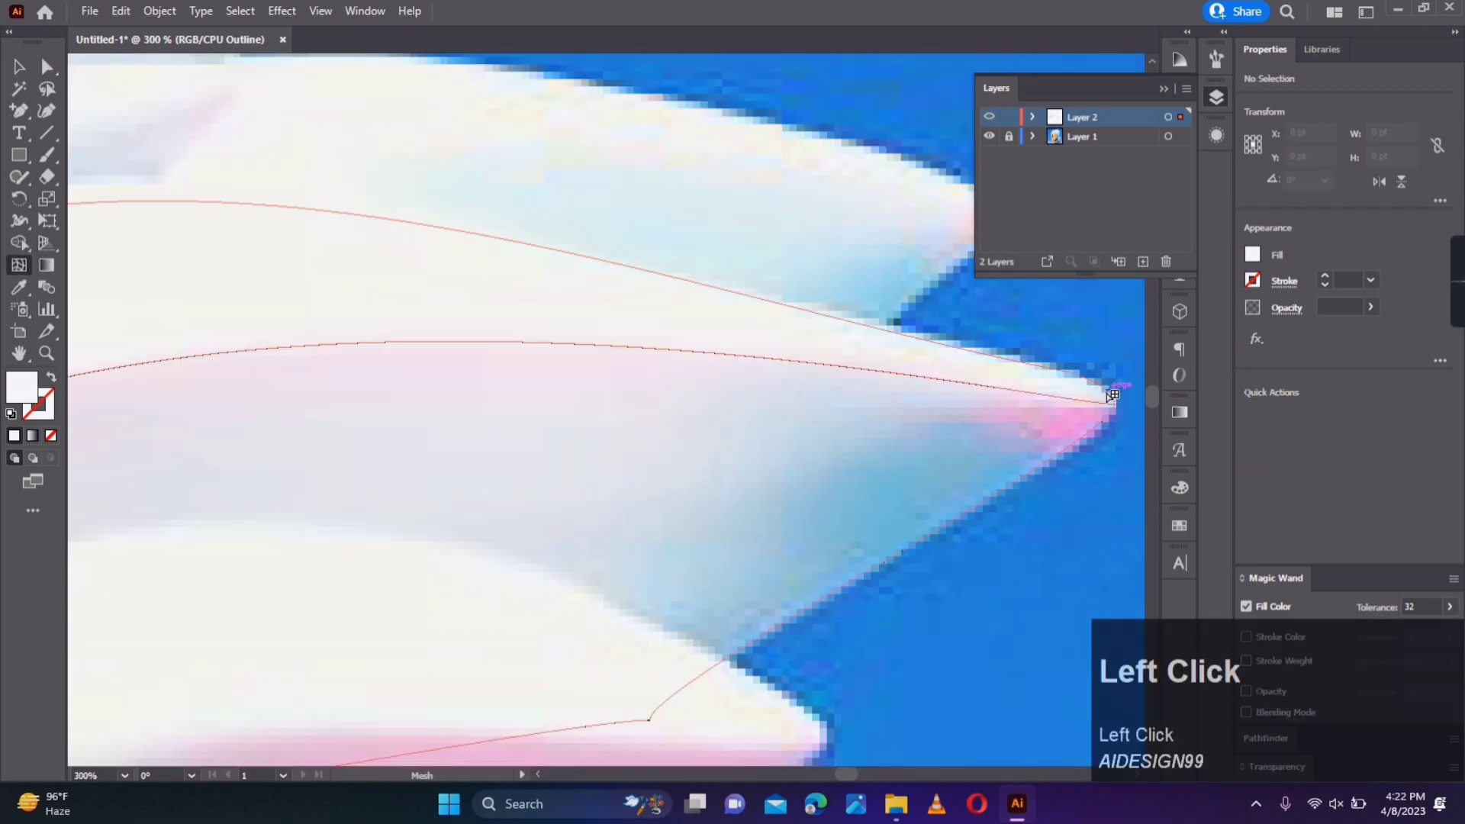
scroll(935, 479, "down", 2)
left_click_drag(475, 577, 478, 578)
left_click(786, 537)
left_click_drag(785, 536, 606, 463)
scroll(614, 479, "down", 1)
scroll(616, 485, "up", 1)
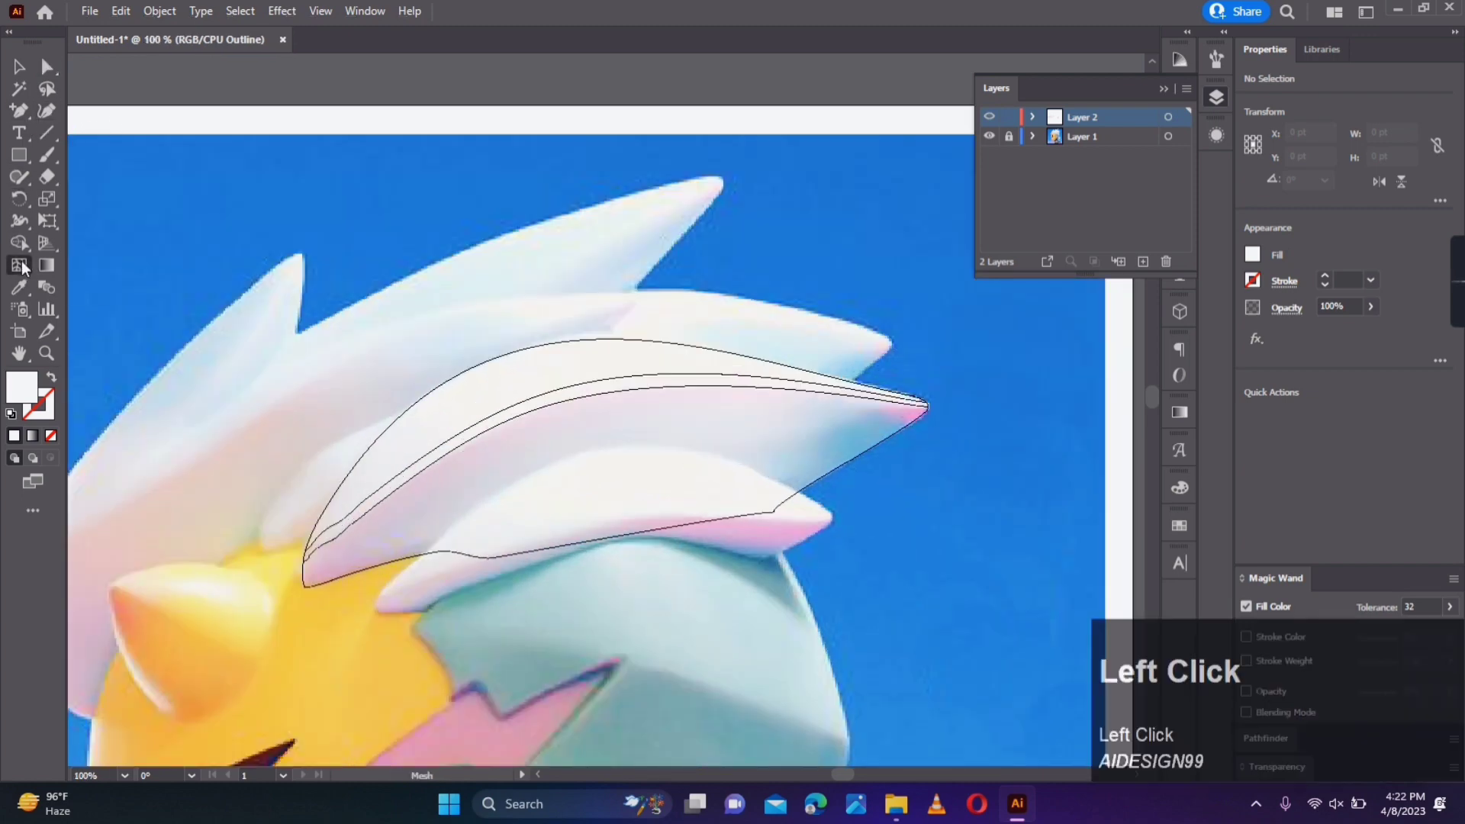
left_click(928, 410)
Step: Add two crosswise mesh lines through the middle of the hair lock and bend the lower lengthwise line to follow the shading
left_click(579, 414)
key("a")
left_click_drag(579, 413, 595, 483)
left_click_drag(740, 443, 724, 410)
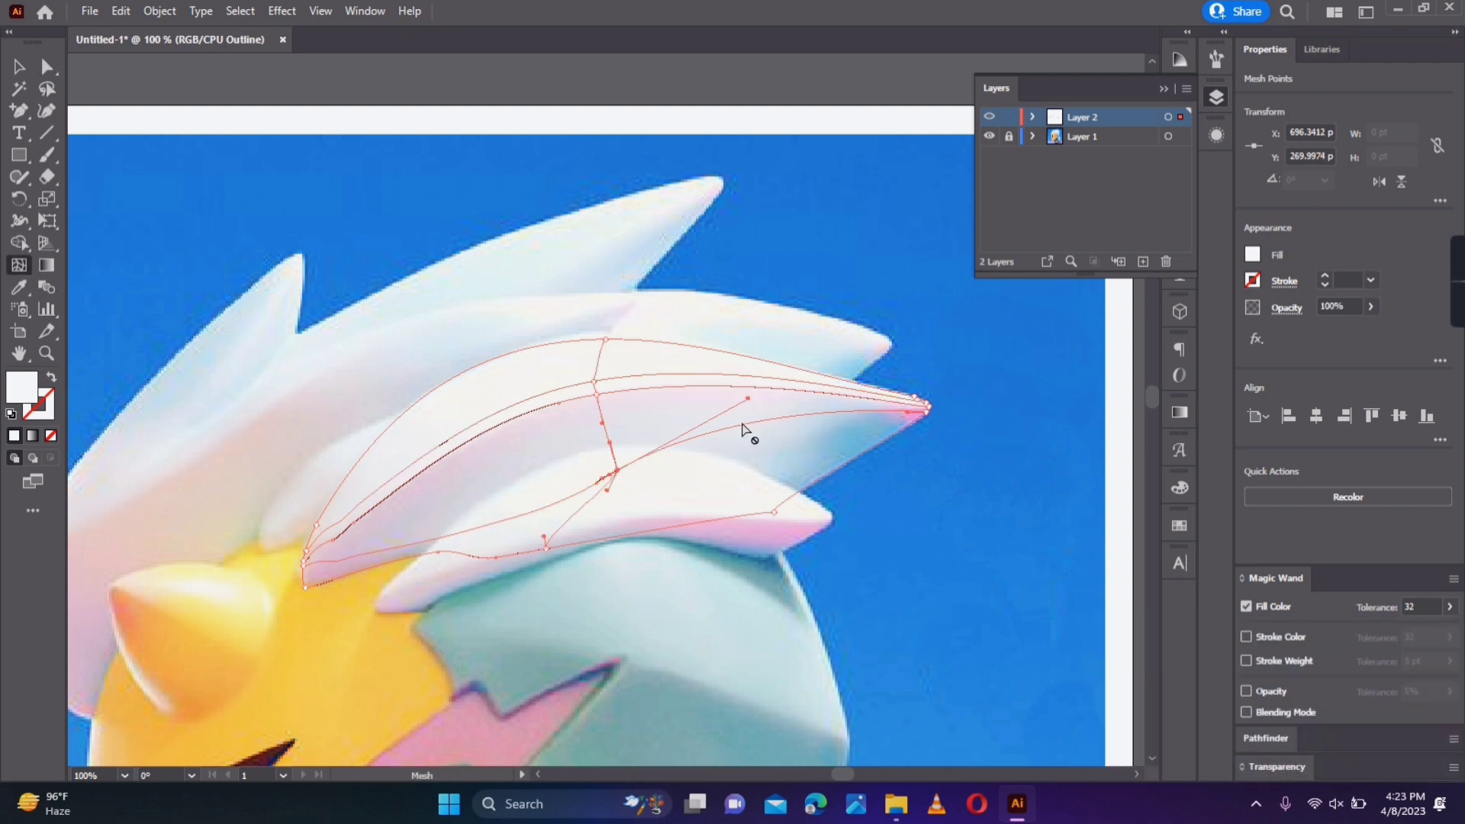
left_click(720, 432)
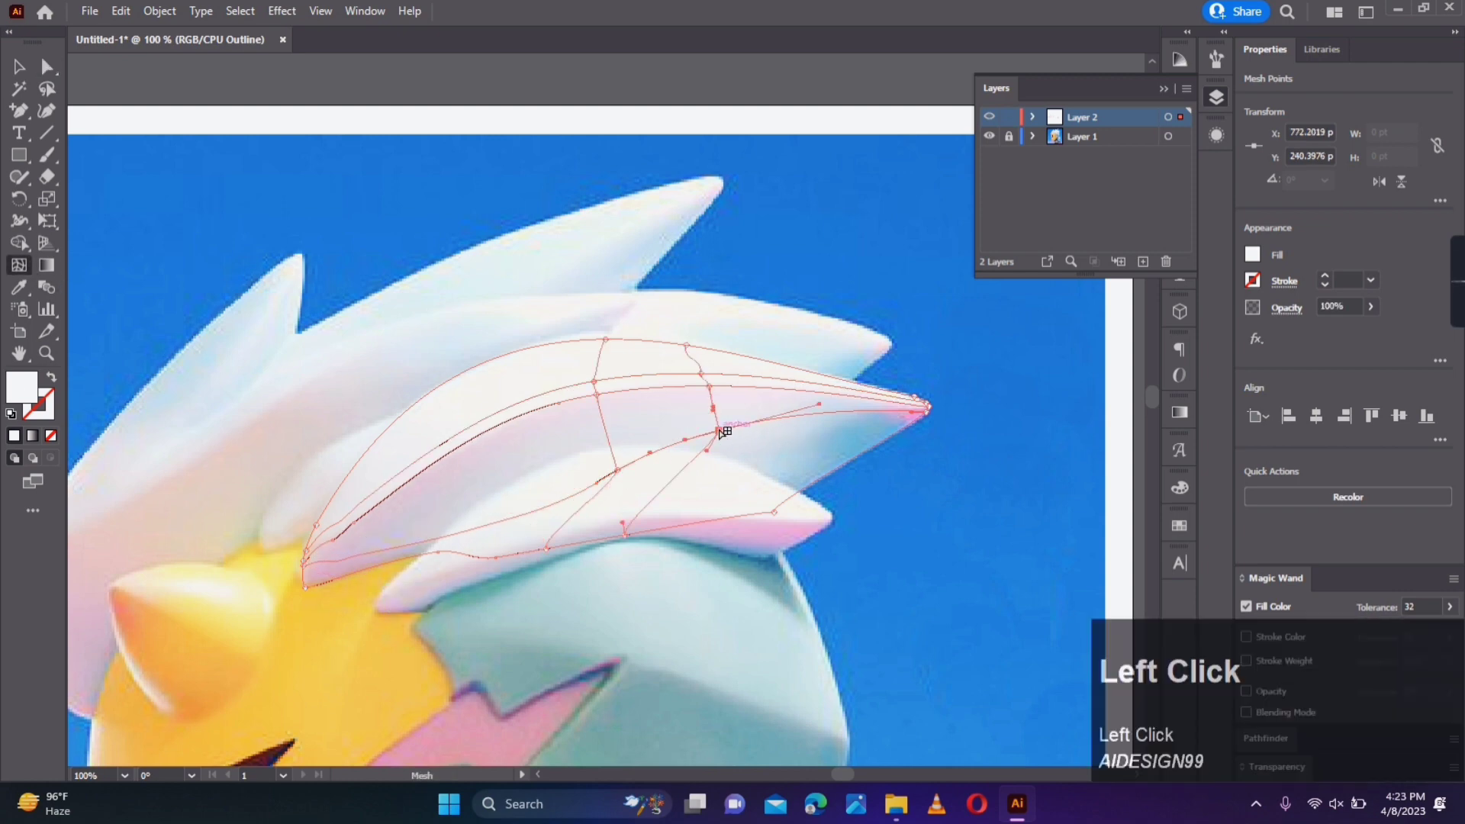
Step: Colour the mesh points at the right tip and on the right crosswise line with tones sampled from the reference
left_click(919, 405)
key("i")
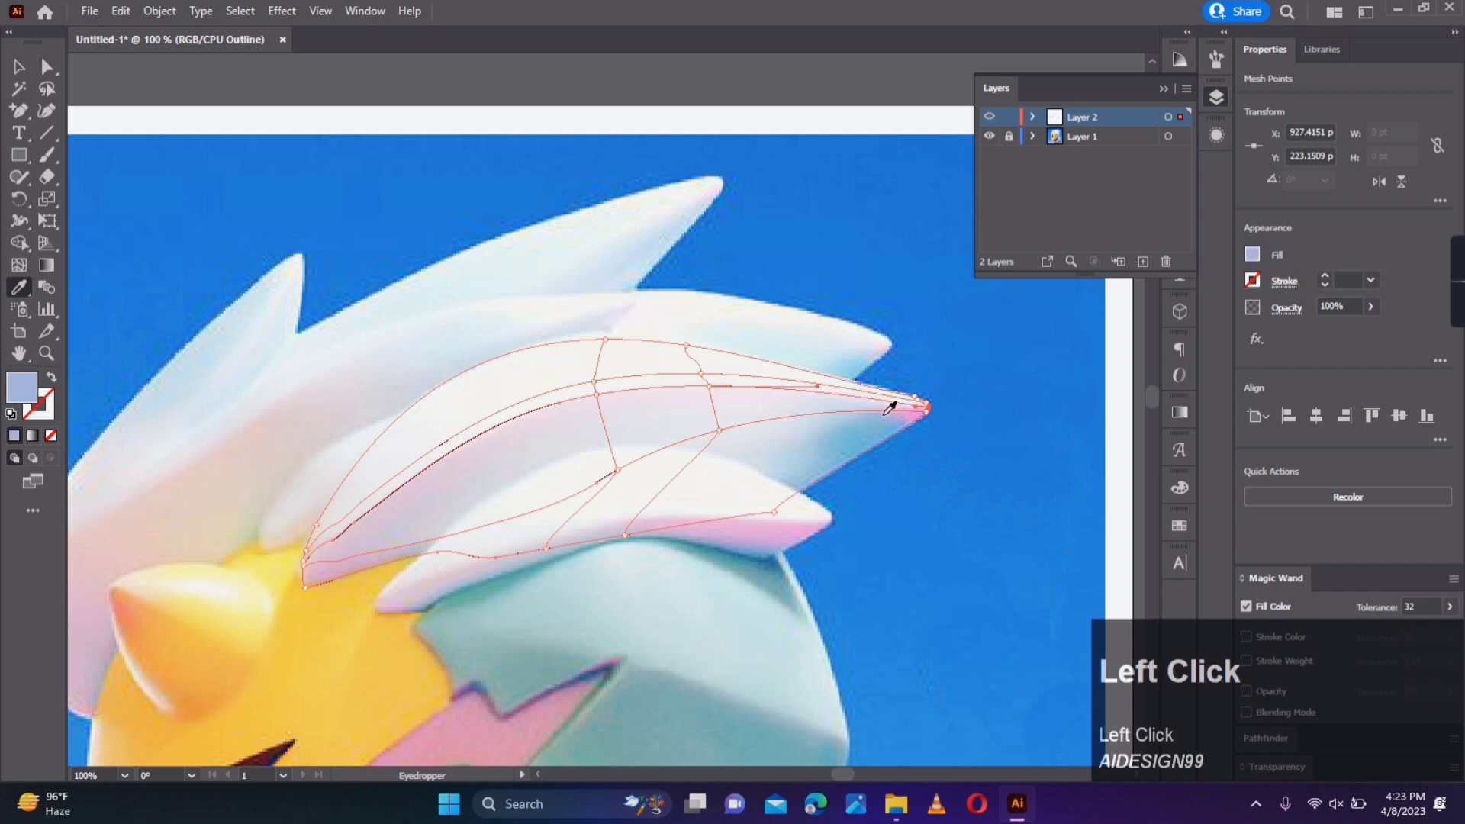
left_click(925, 405, "ctrl")
left_click(800, 379)
left_click(692, 359, "ctrl")
left_click(699, 368)
Step: Colour the mesh points on the middle crosswise line and at the left tip with white and pale pink from the reference
left_click(600, 360, "ctrl")
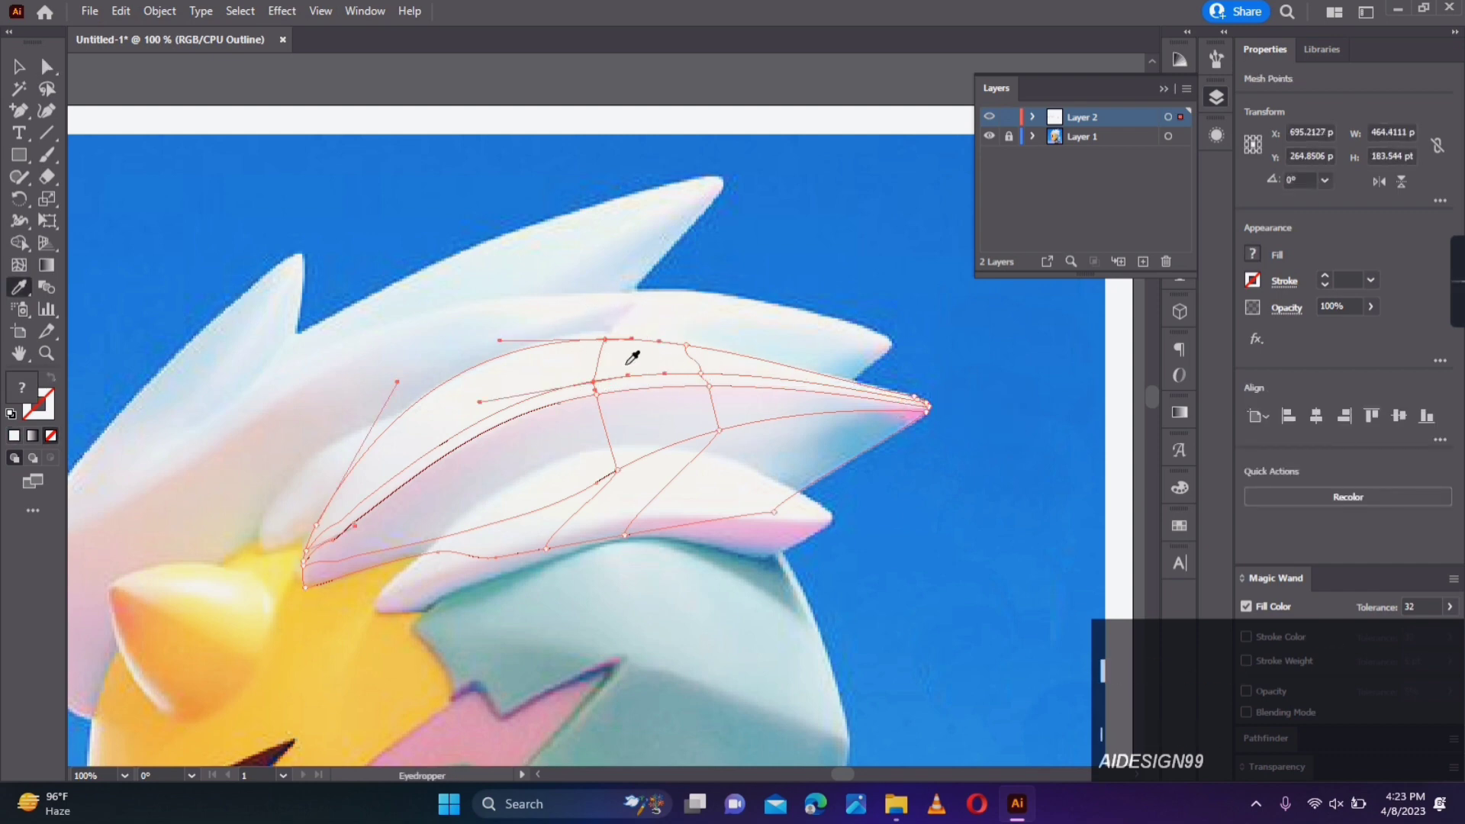
left_click(595, 385, "ctrl")
left_click(608, 392)
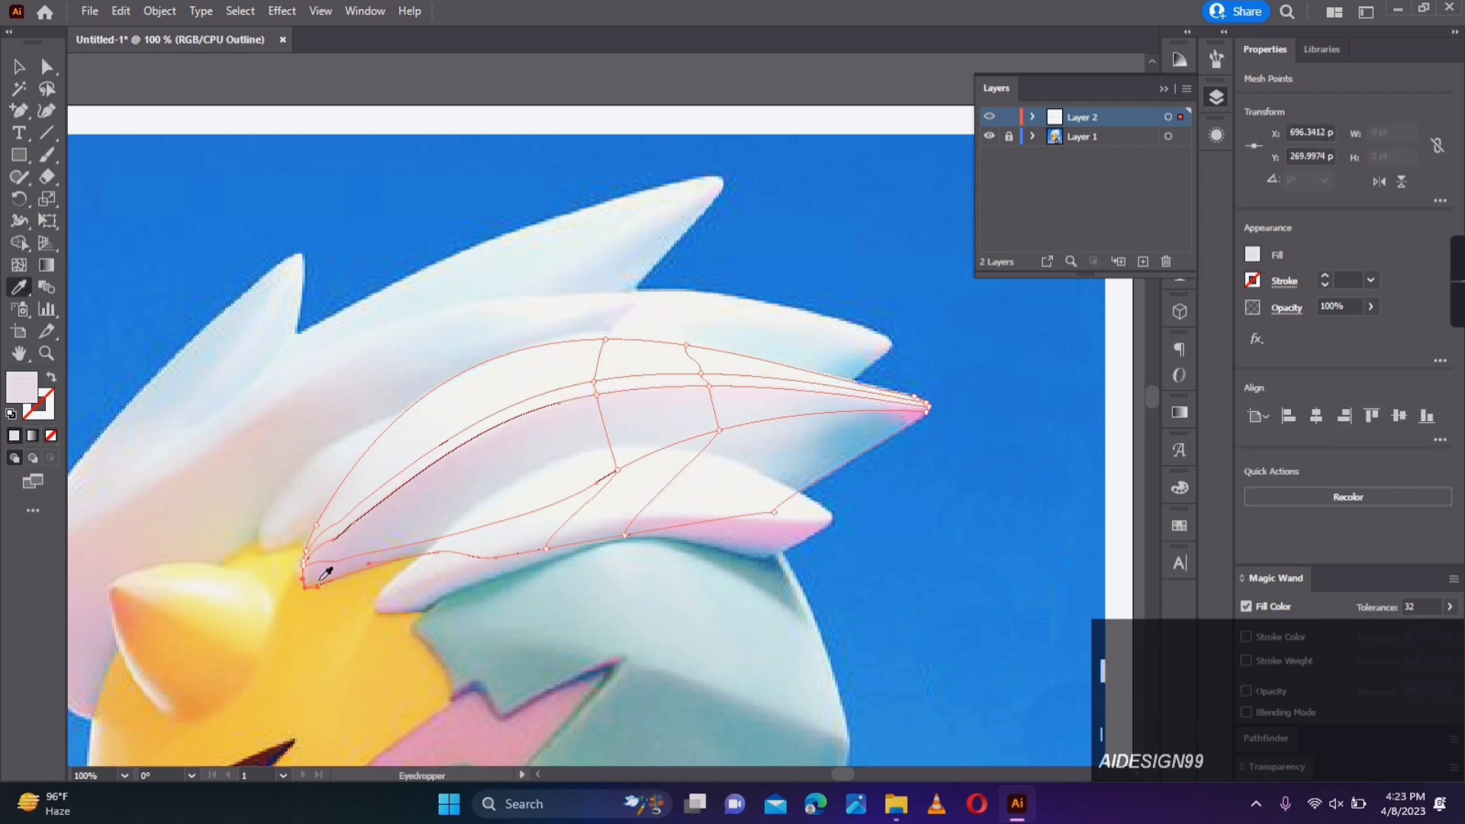
left_click(307, 547, "ctrl")
left_click(313, 542)
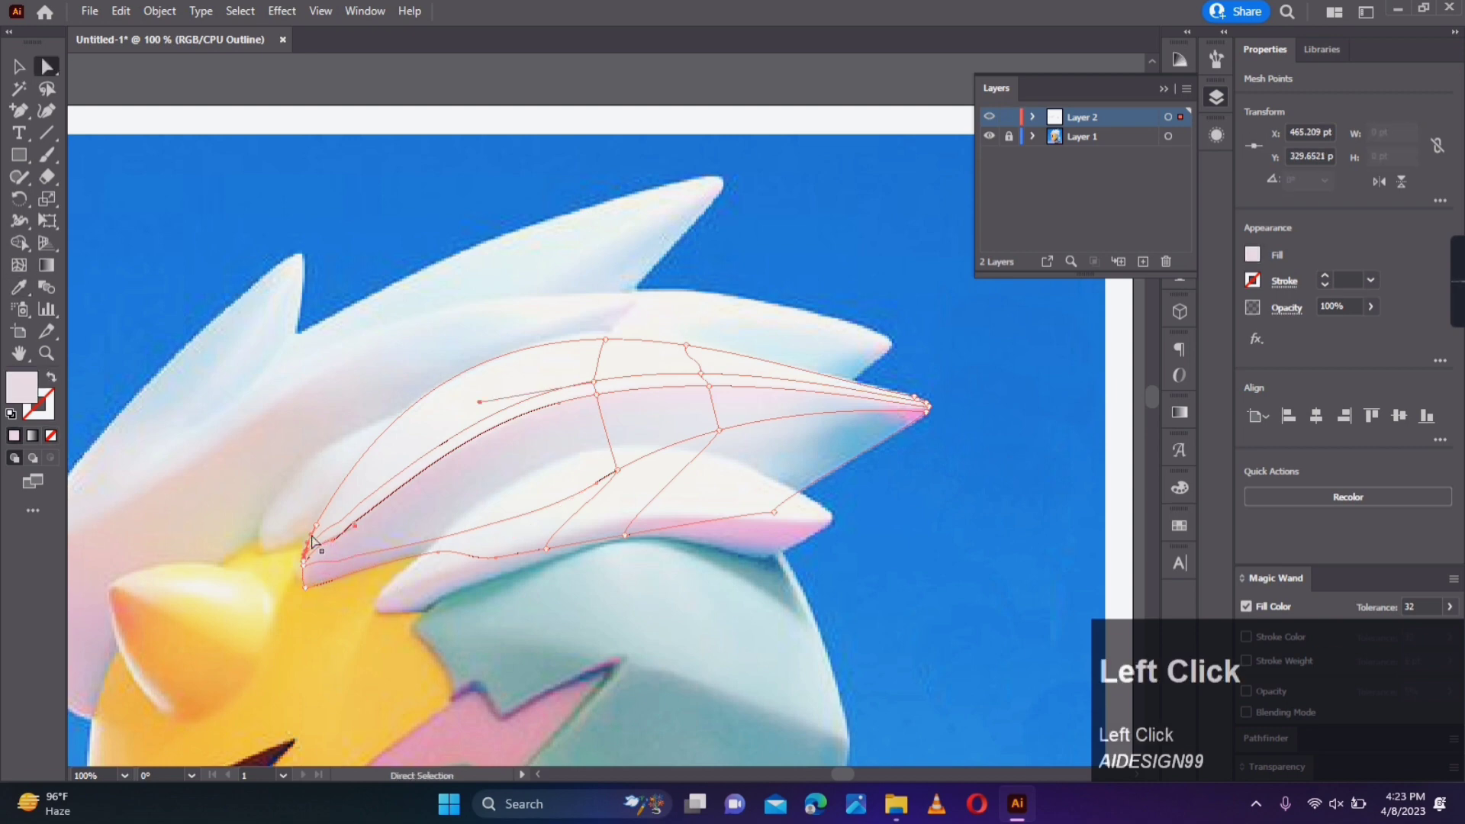
Step: Add crosswise mesh lines near the right tip and colour their points with blue sampled from the reference shading
left_click(773, 511, "ctrl")
left_click(803, 481)
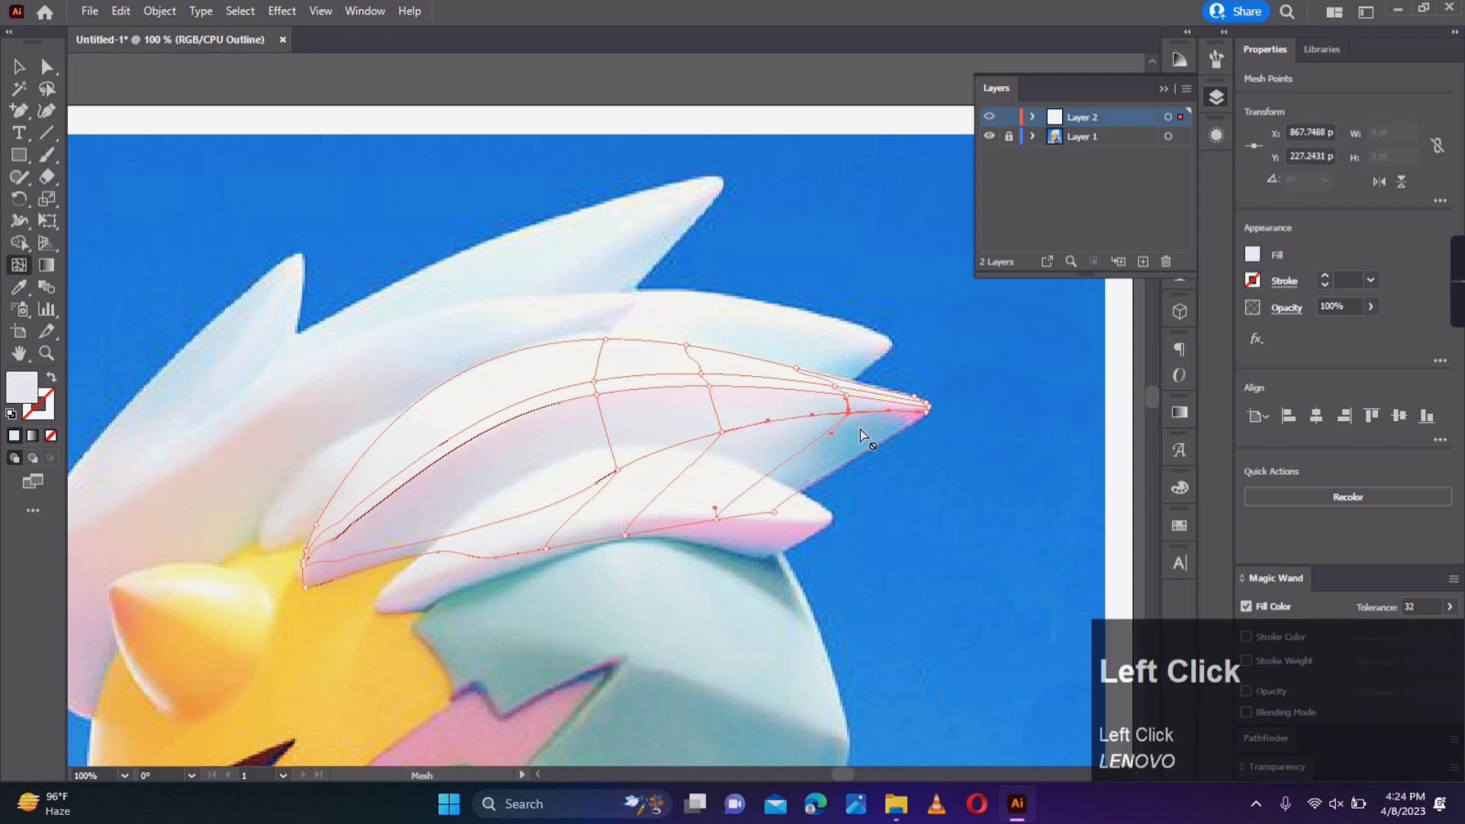
key("i")
left_click(833, 418)
key("a")
left_click(996, 409)
Step: Switch Layer 2 back to preview and move the coloured mesh up and left, clear of the reference lock
left_click(989, 117, "ctrl")
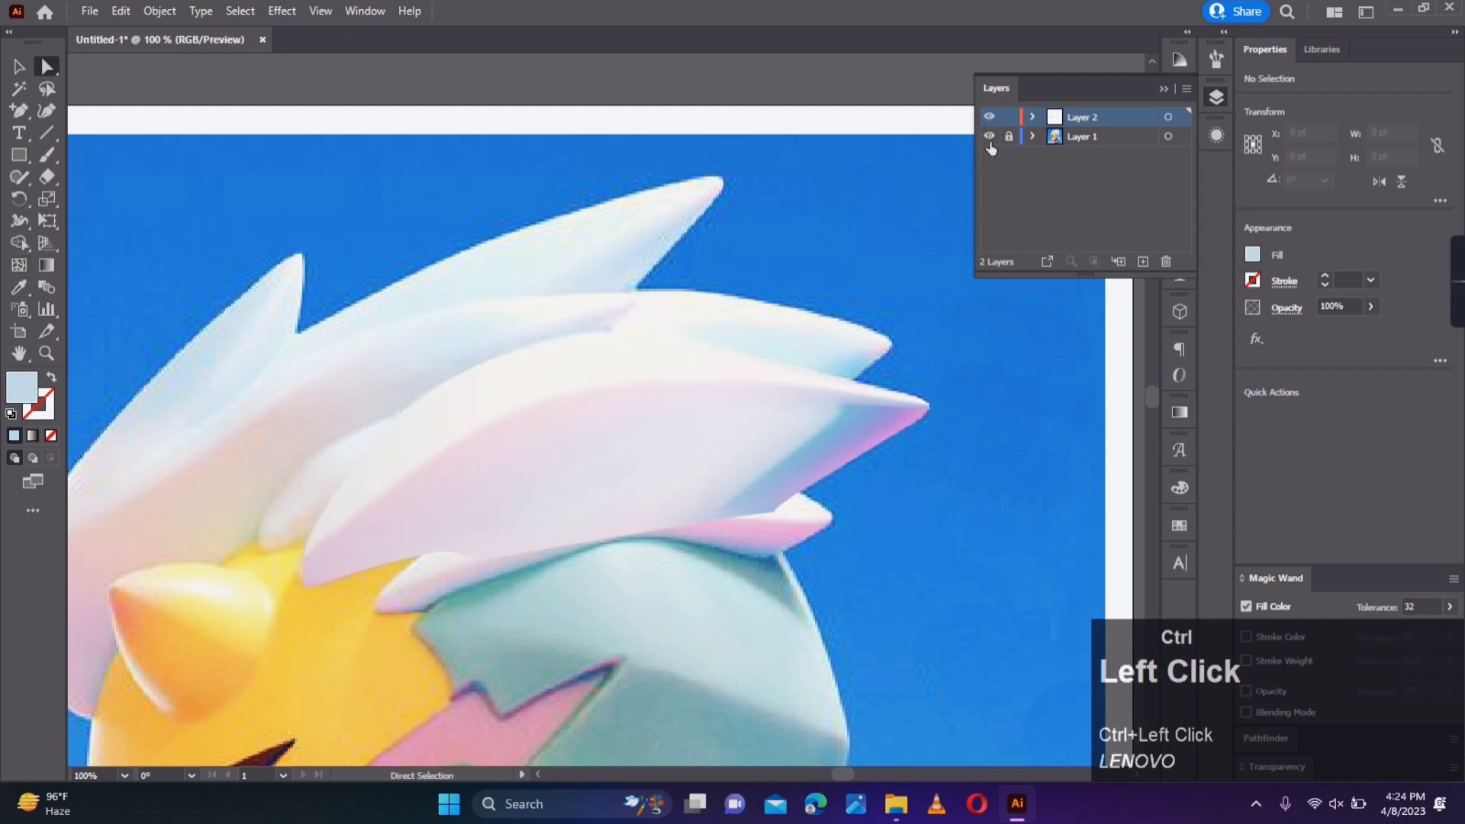
scroll(914, 422, "down", 2)
left_click(20, 66)
left_click_drag(778, 450, 578, 388)
key("ctrl+plus")
key("ctrl+plus")
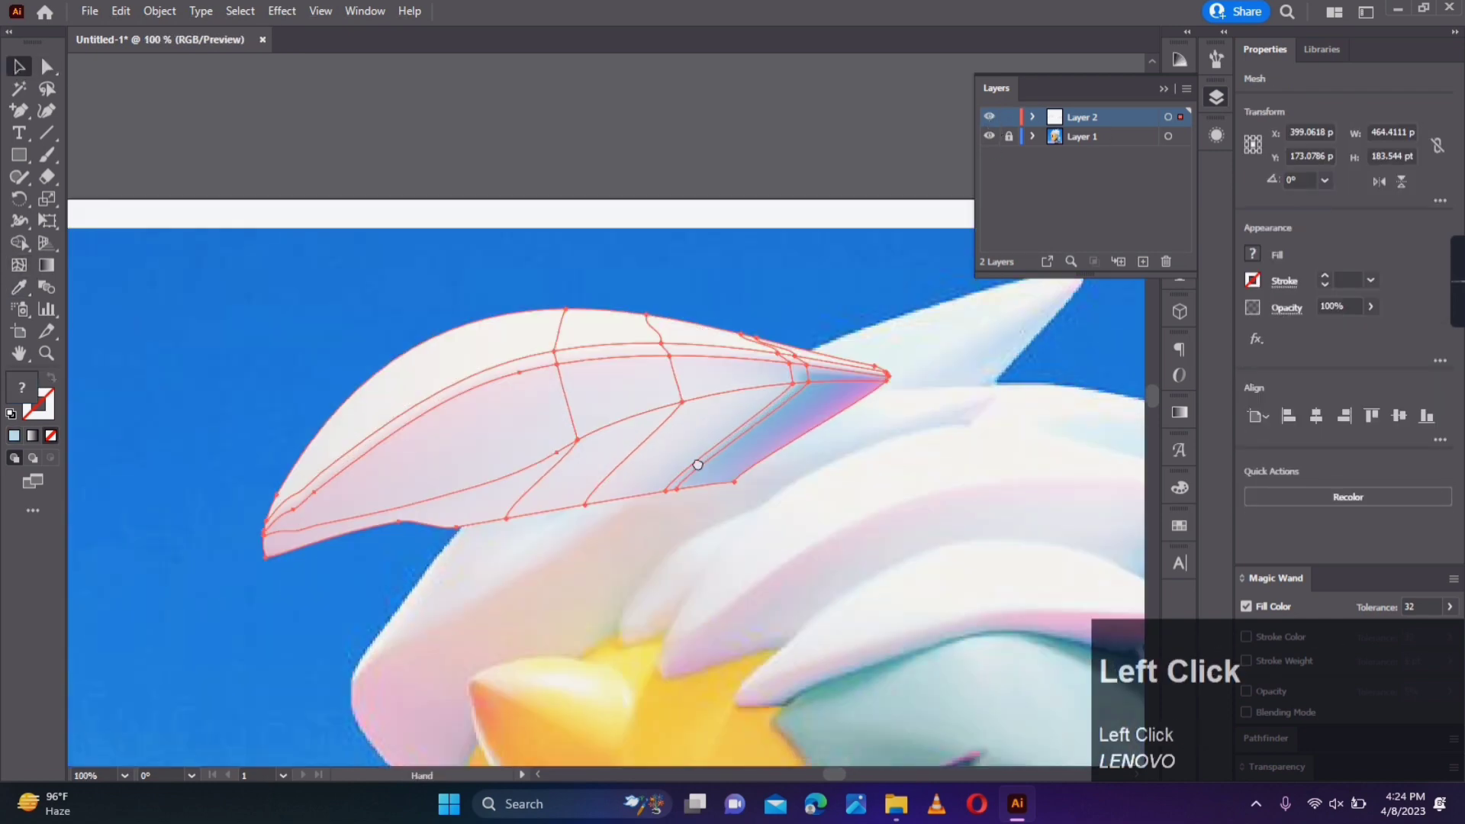
Step: Add a lengthwise mesh line across the lower part of the lock and colour its right-hand points pale lavender from the reference
key("u")
left_click(731, 443)
key("i")
left_click(795, 516)
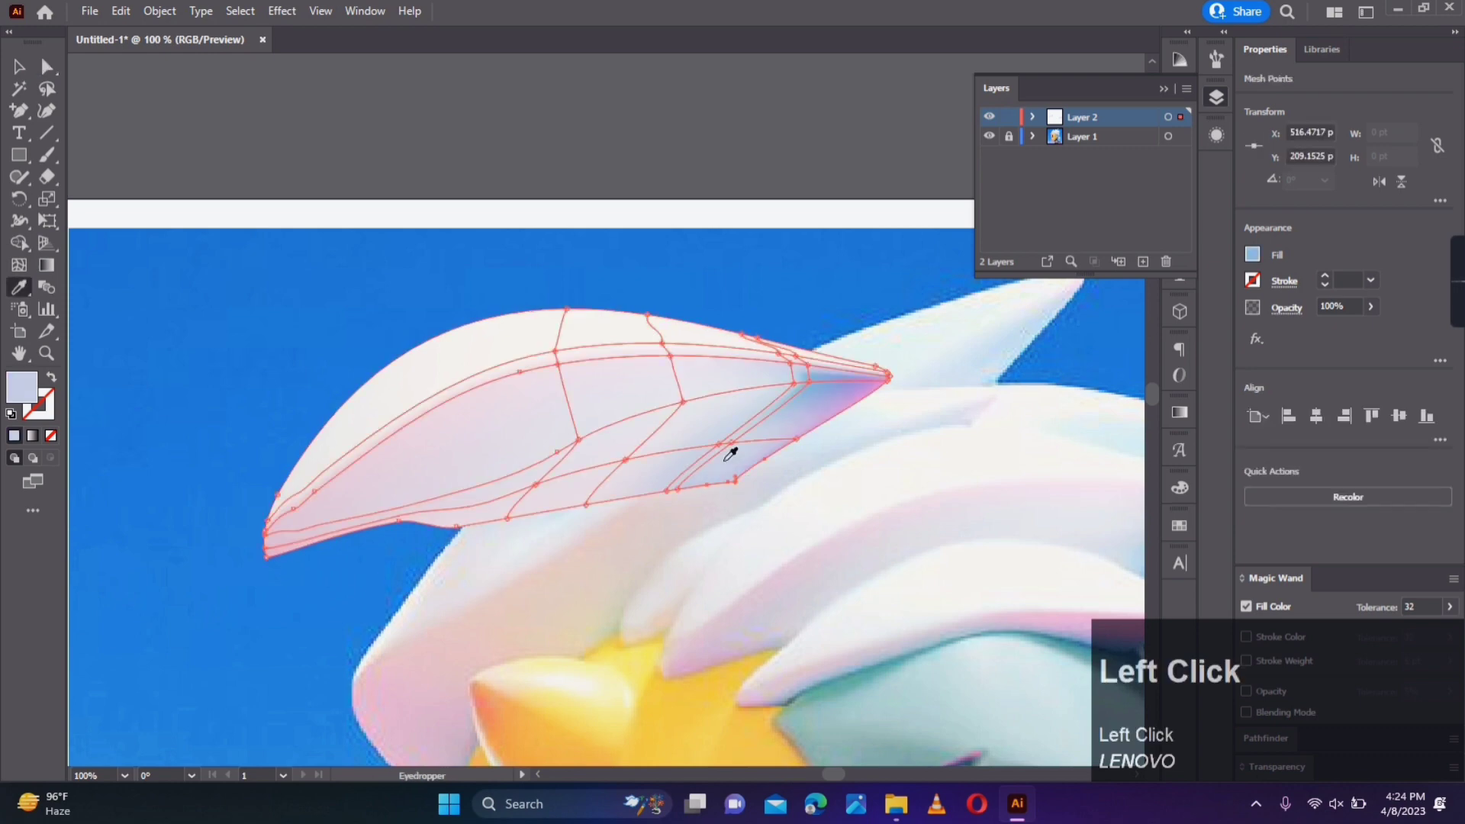
key("i")
key("a")
left_click(742, 465)
key("ctrl+a")
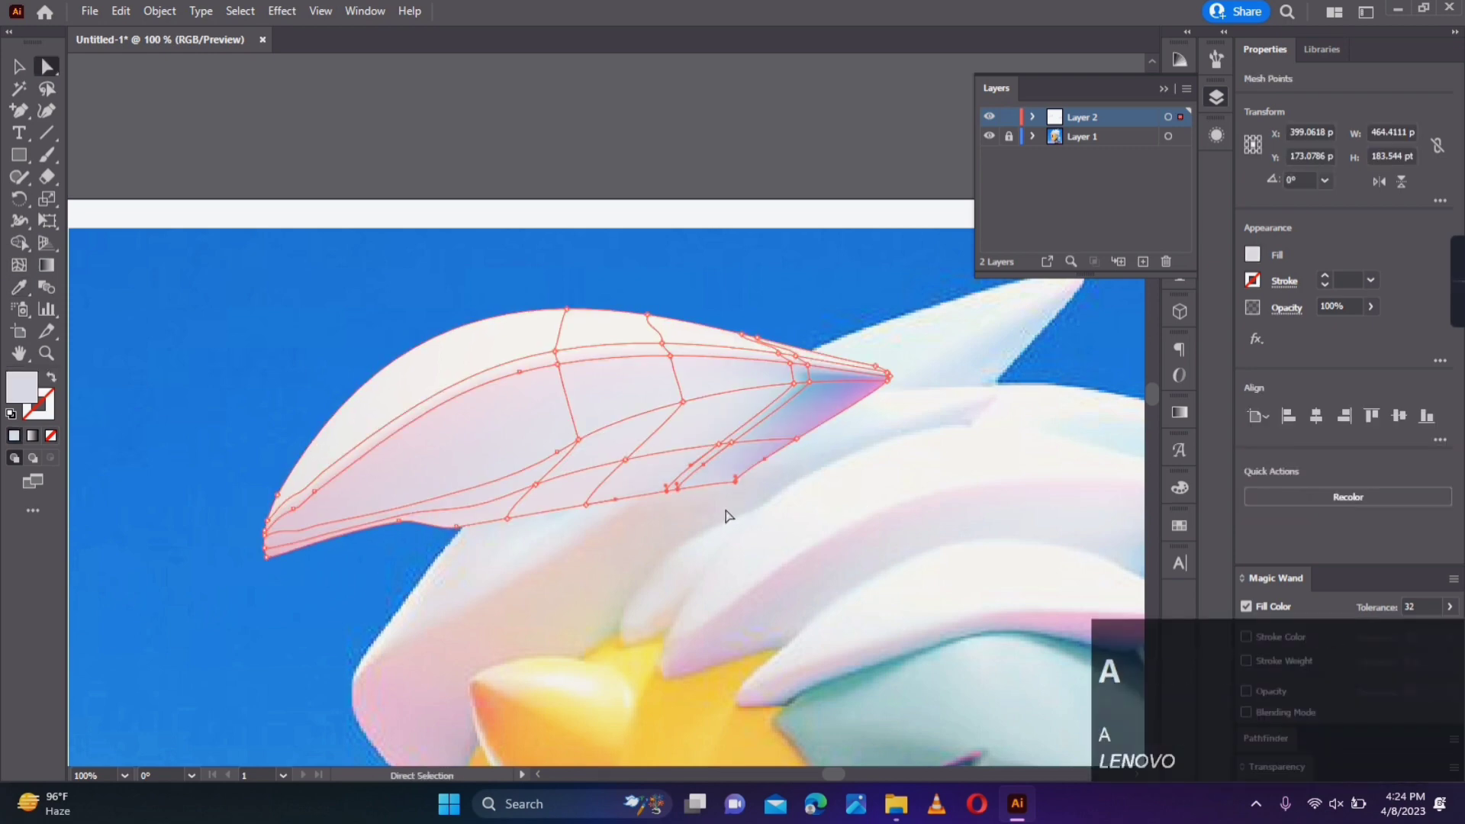
left_click(725, 514)
Step: Recolour the mesh points around the right tip with blue and lavender tones sampled from the reference lock
left_click_drag(829, 534, 611, 484)
left_click(594, 329)
key("i")
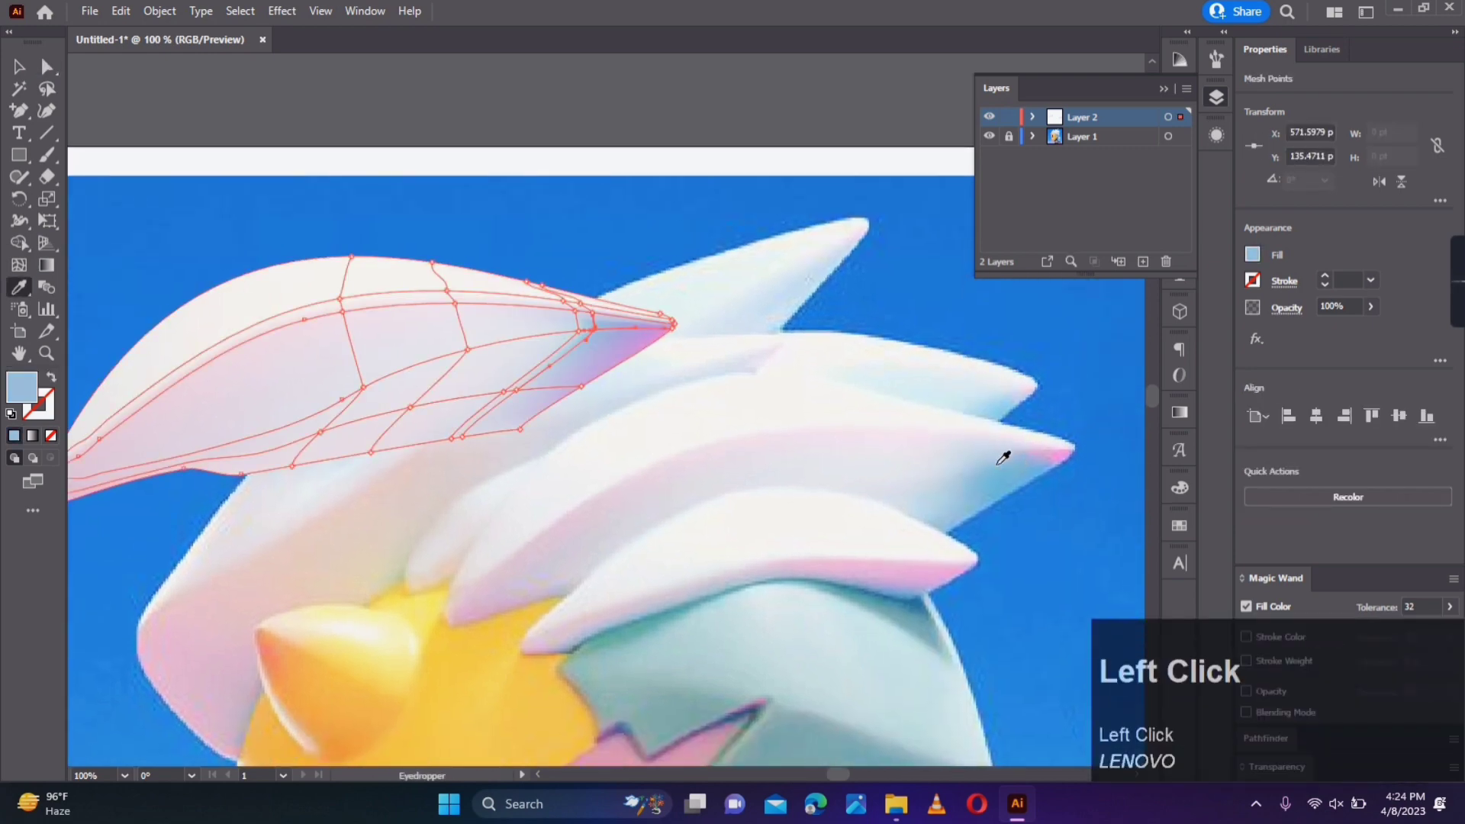
left_click(654, 329)
key("a")
left_click(600, 388)
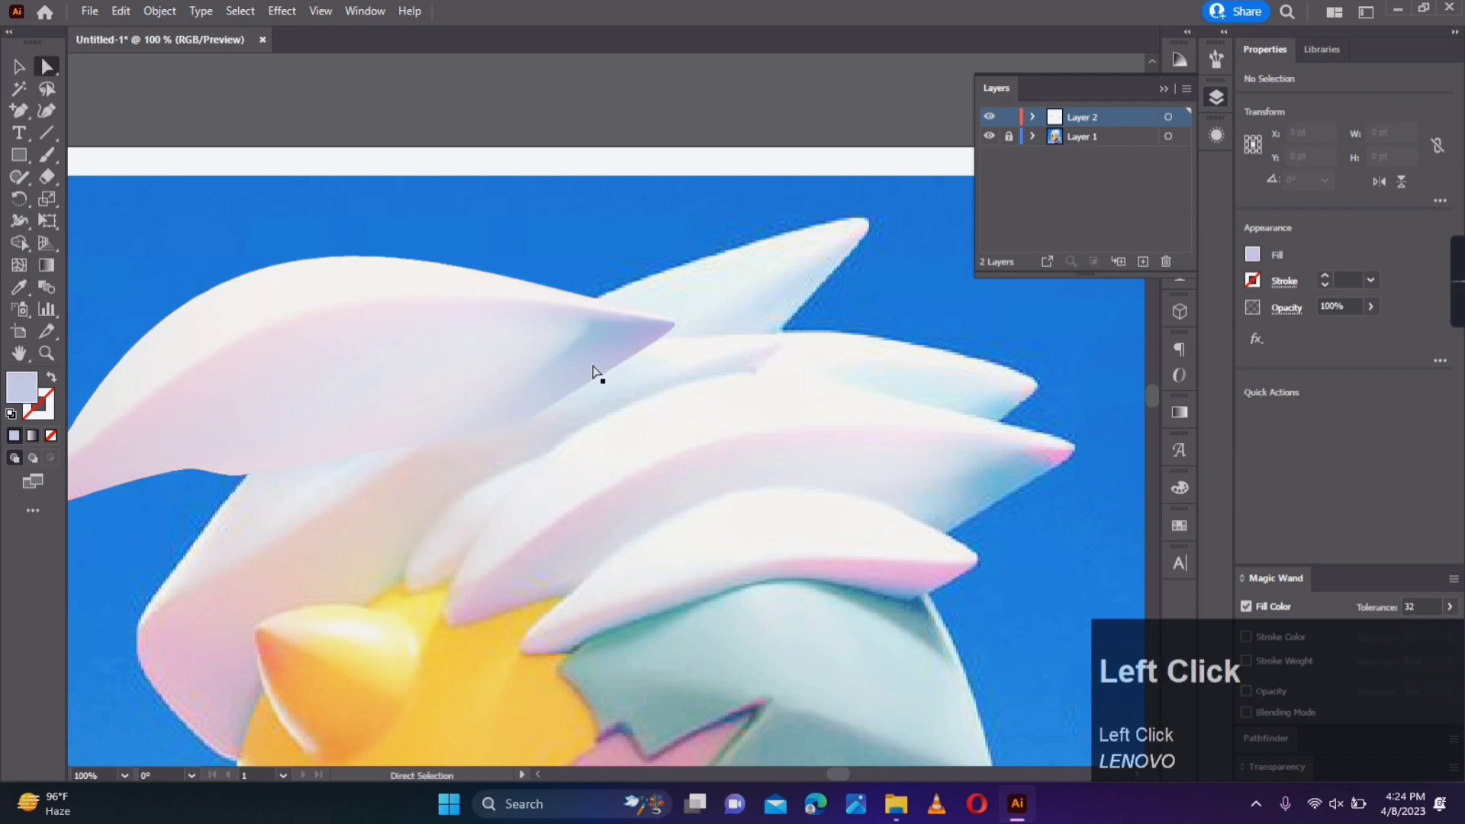
Step: Adjust the mesh point and its direction handles near the right tip to refine the blue shading
left_click_drag(594, 328, 589, 326)
scroll(670, 330, "up", 3)
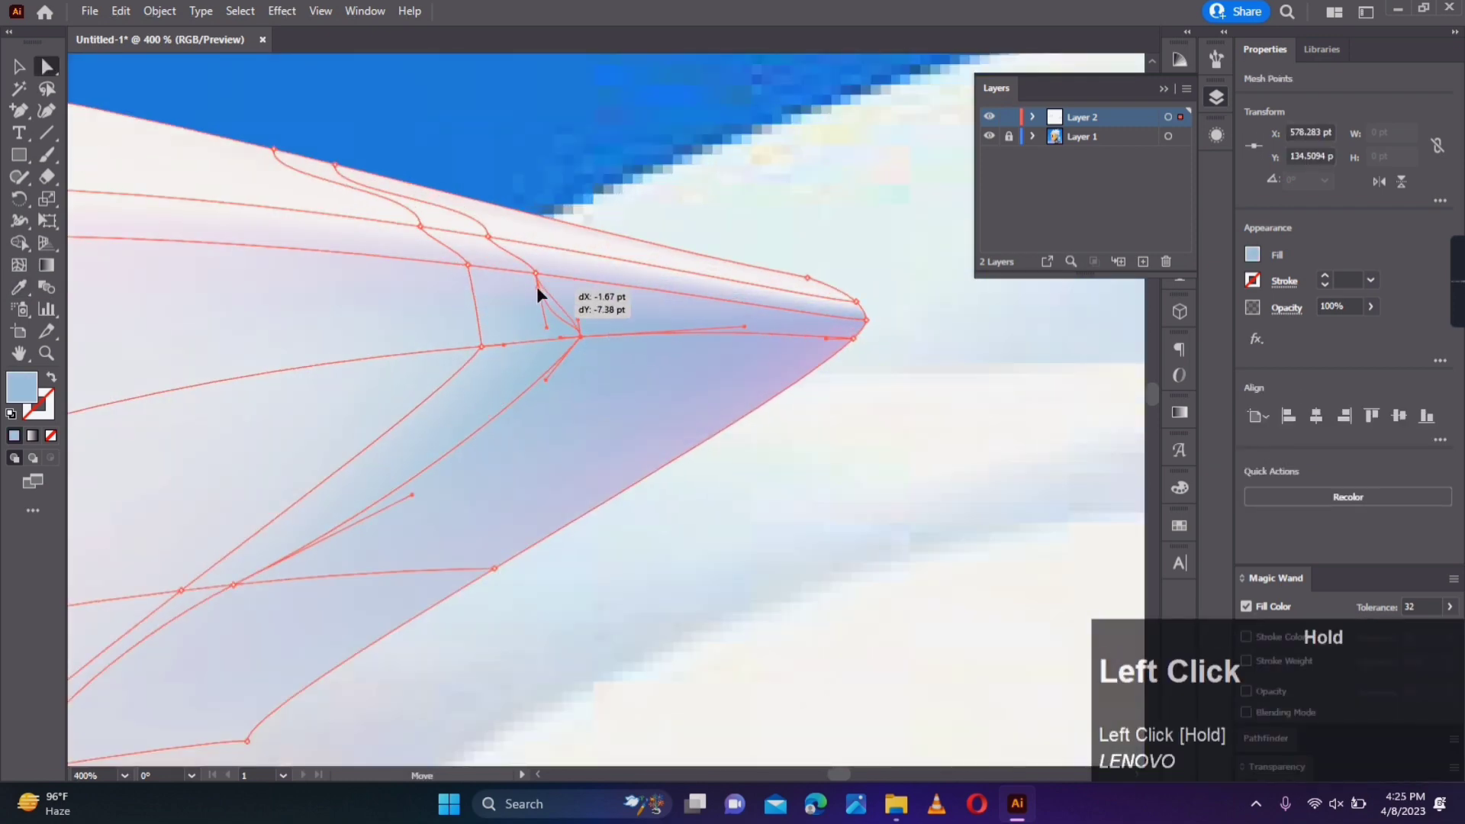
left_click(739, 448)
scroll(739, 448, "down", 4)
left_click_drag(728, 479, 753, 384)
left_click_drag(758, 438, 742, 460)
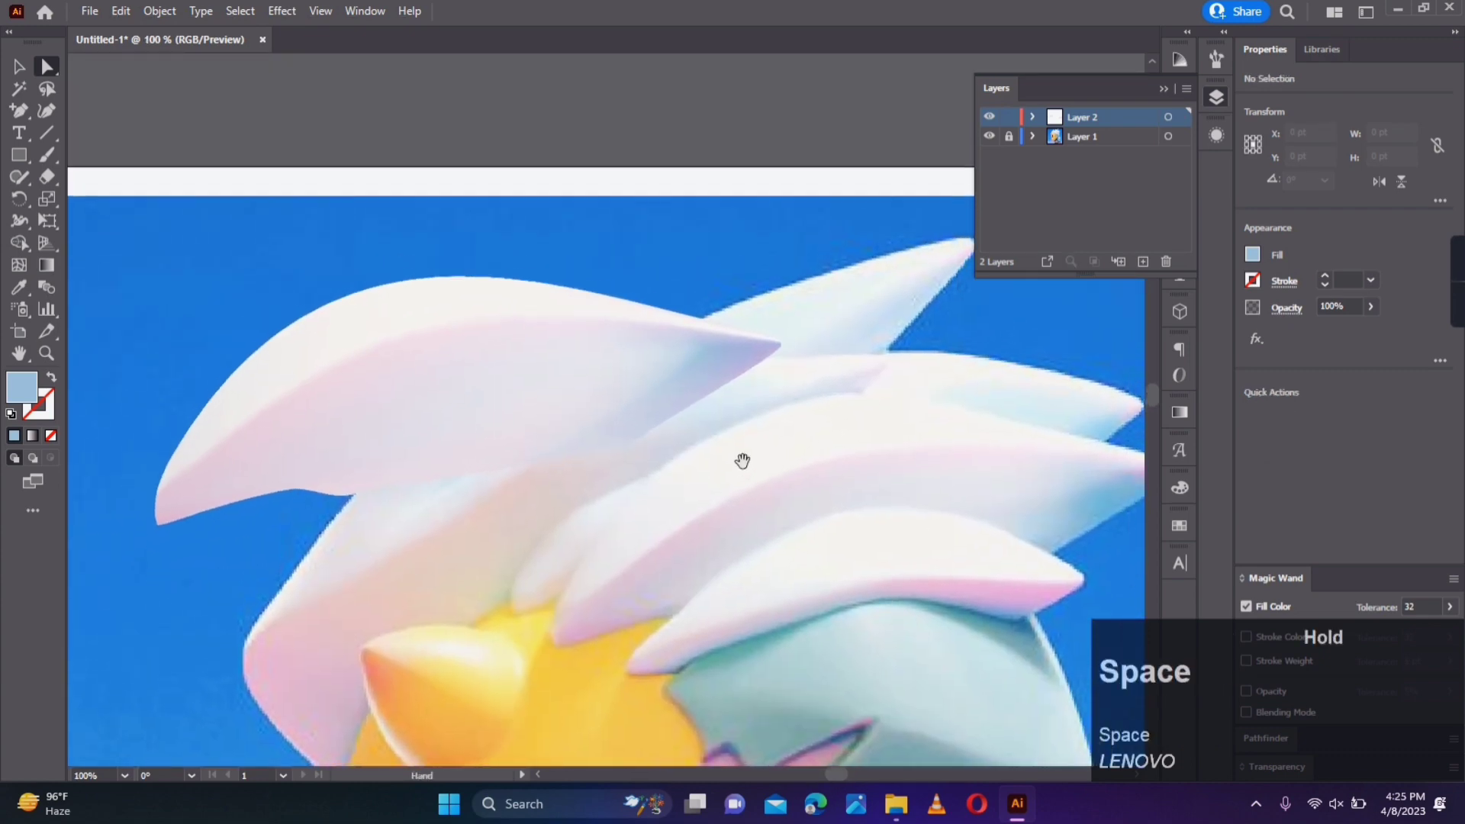
Step: Recolour the mesh points at the left tip with pale pink sampled from the reference lock
scroll(743, 461, "down", 1)
left_click(353, 485)
key("i")
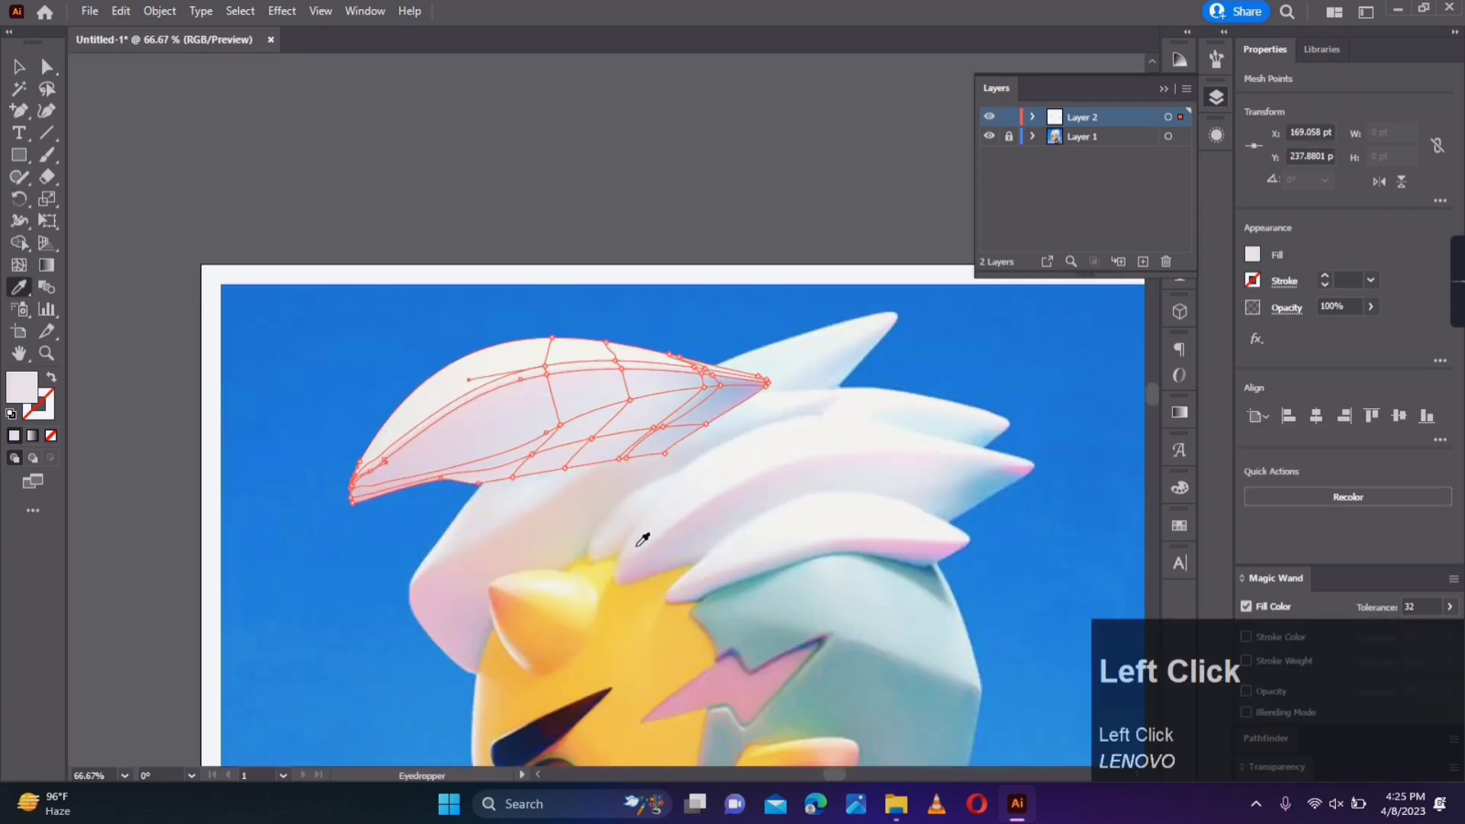
key("a")
left_click(478, 512)
Step: Move the finished hair-lock mesh off the artboard to the right, uncovering the reference hair
left_click(19, 67)
scroll(461, 469, "down", 2)
left_click_drag(531, 437, 913, 435)
left_click(919, 579)
scroll(509, 449, "up", 2)
left_click_drag(576, 519, 617, 483)
scroll(616, 482, "up", 1)
scroll(617, 482, "down", 1)
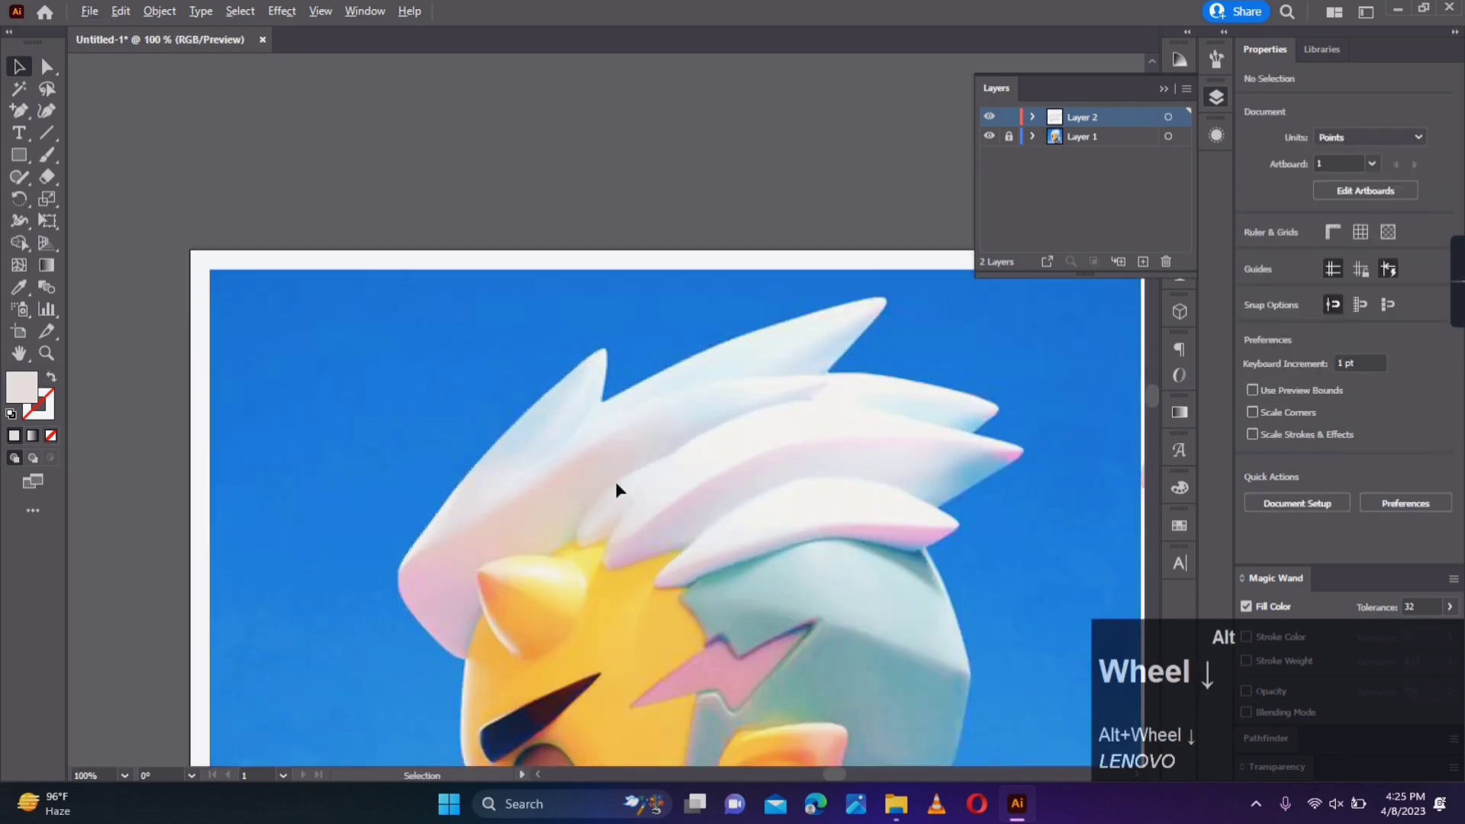
Step: Draw a rectangle about 130 × 102 pt over the upper hair, add a vertical mesh line, and show Layer 2 in outline
left_click(19, 155)
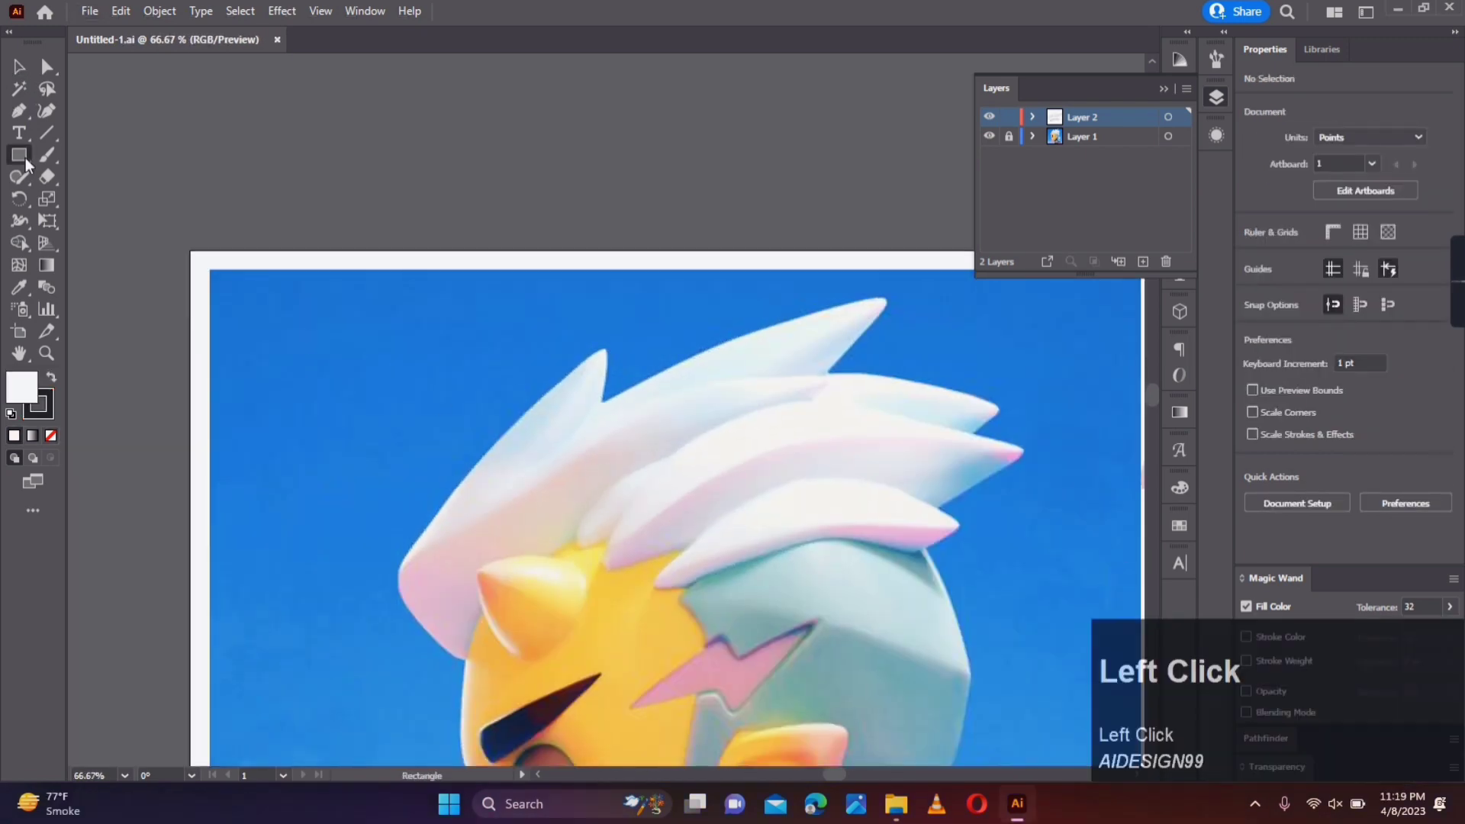
left_click_drag(586, 412, 704, 503)
key("u")
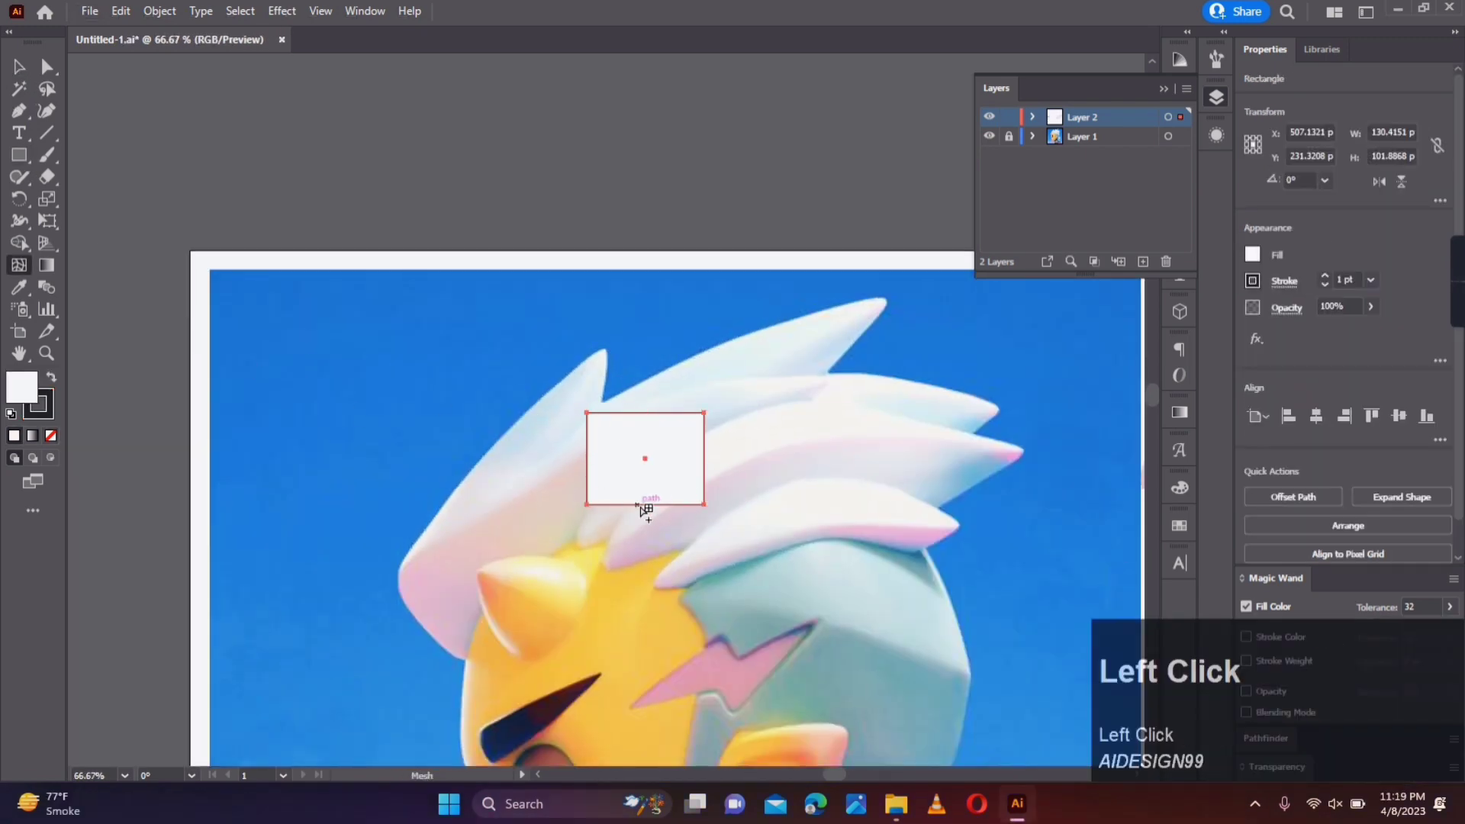
left_click(647, 505)
left_click(989, 116, "ctrl")
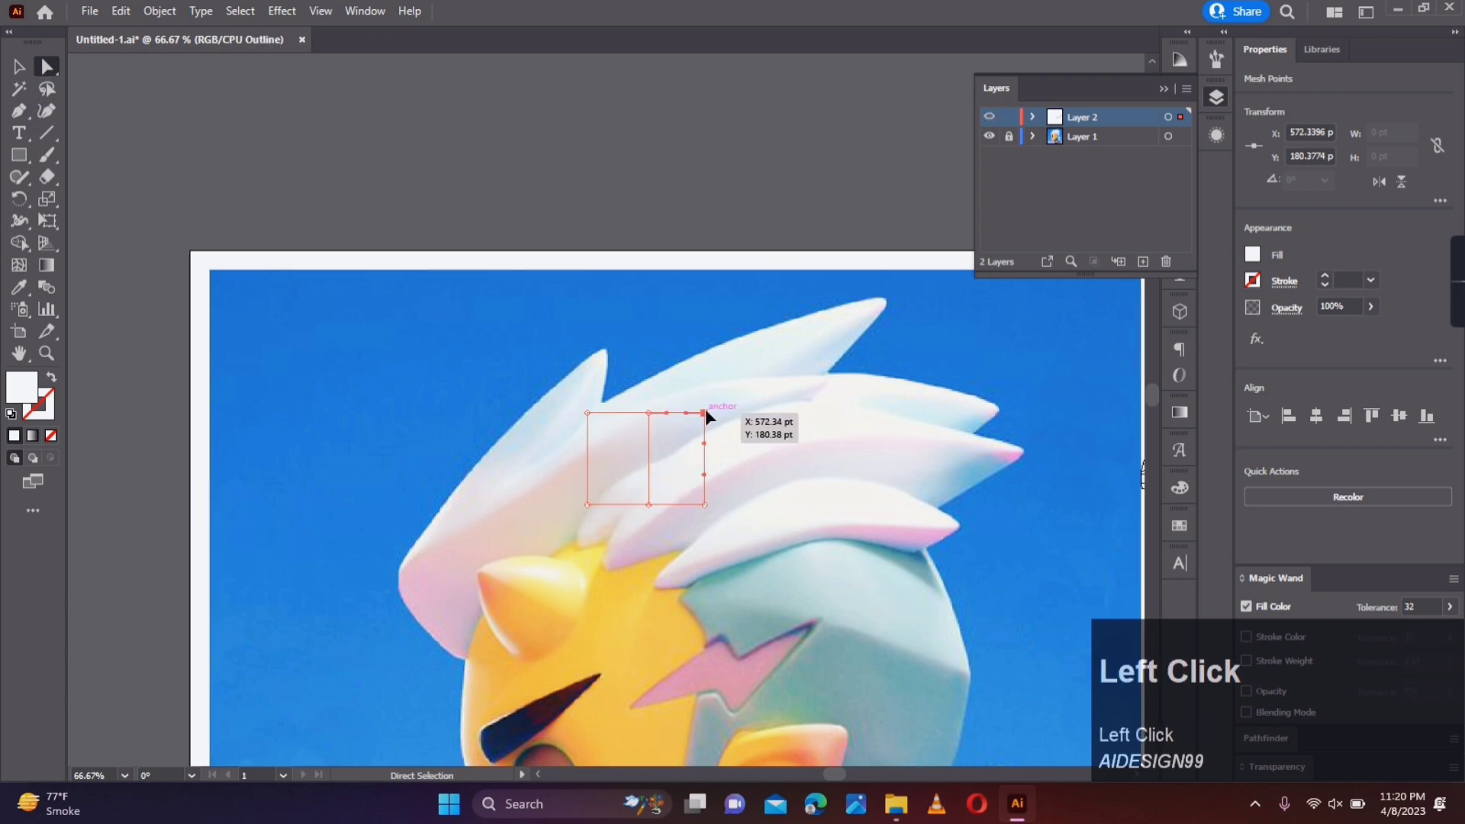
Step: Move the new mesh's corner points to the left end, upper edge and right end of the large upper hair section
left_click_drag(706, 414, 795, 386)
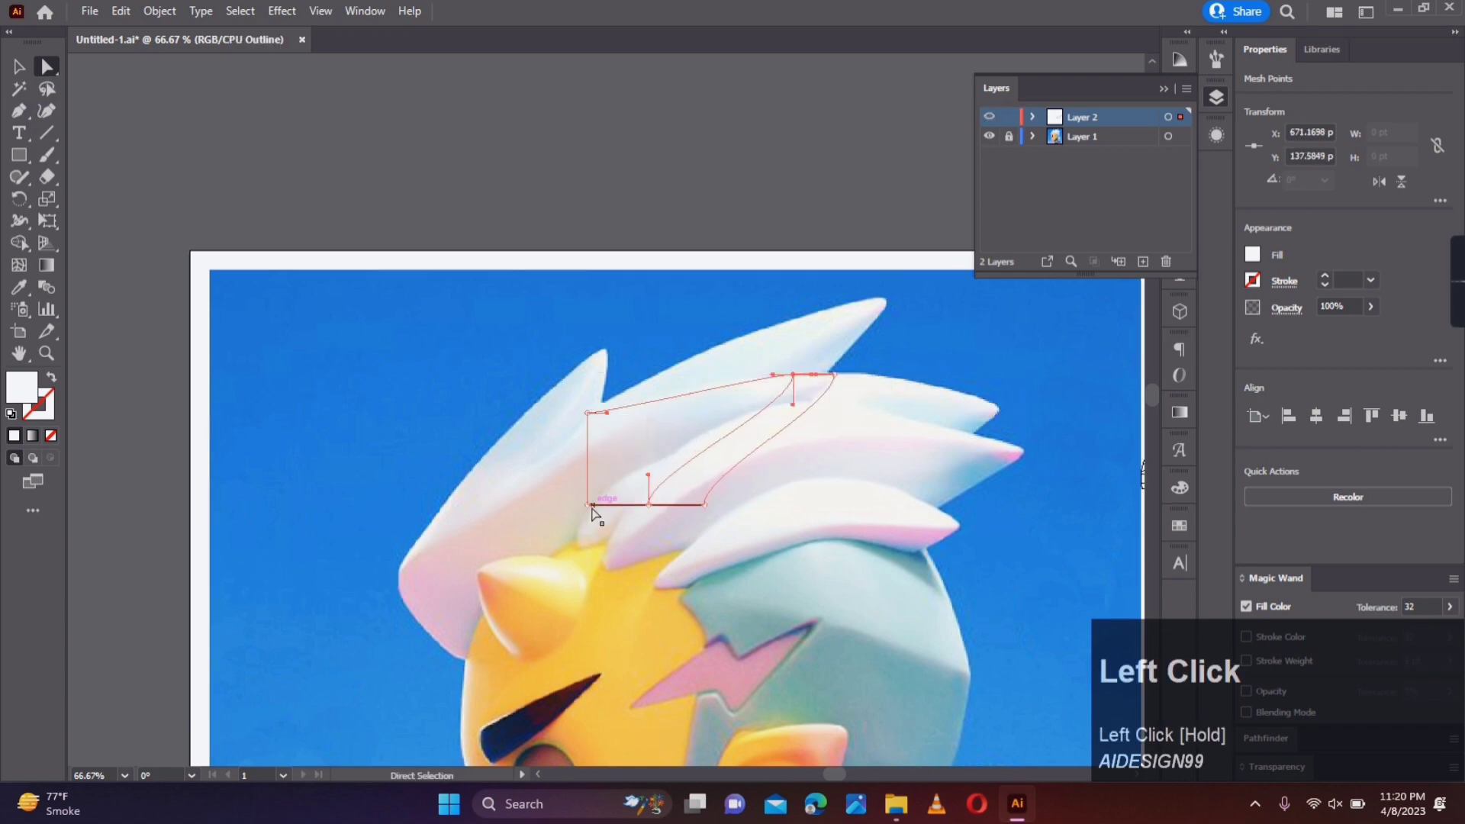
left_click_drag(429, 519, 431, 518)
left_click_drag(588, 414, 772, 327)
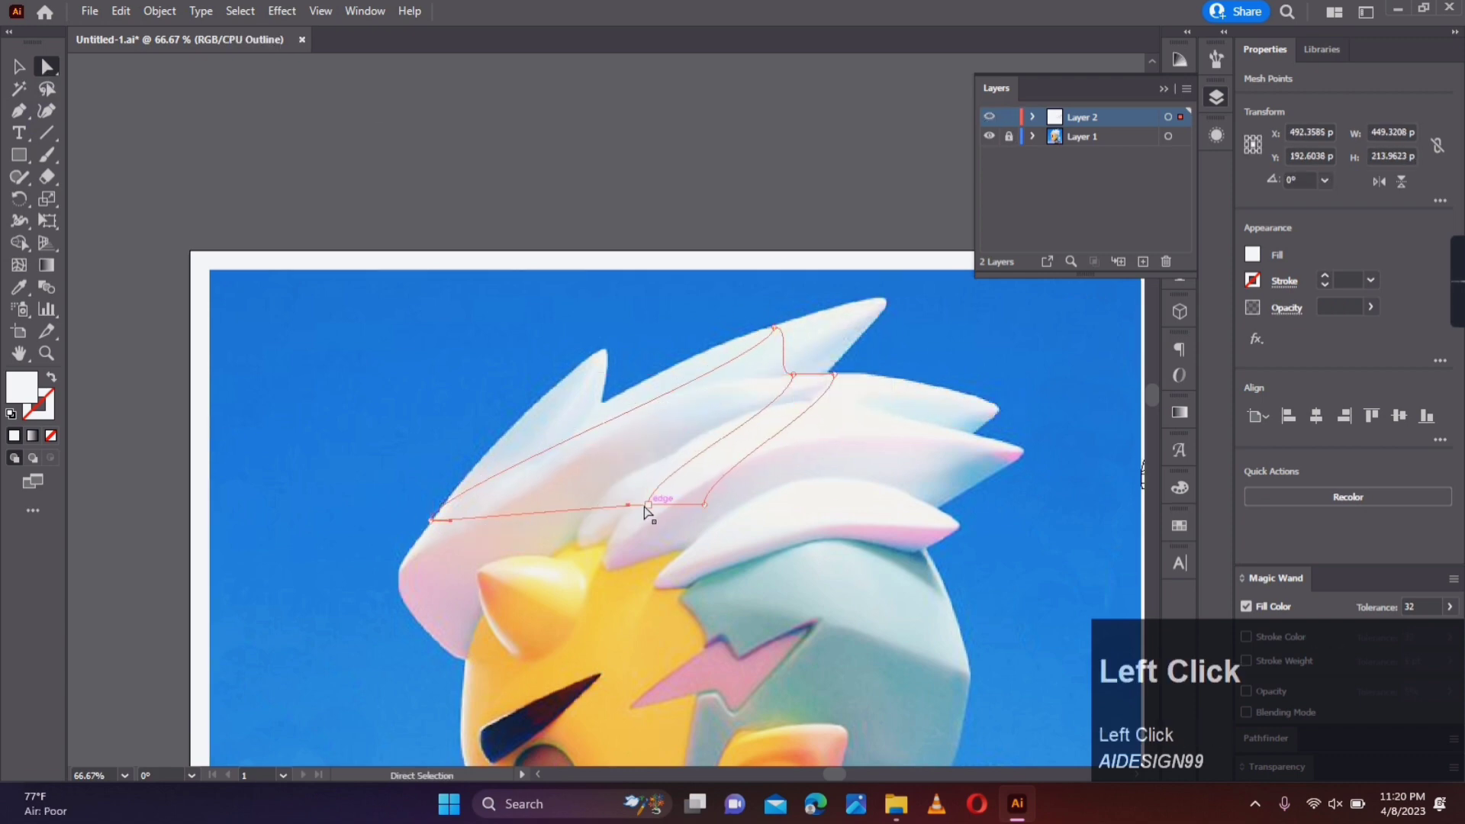
left_click_drag(647, 509, 532, 650)
Step: Adjust the points and direction handles at the new mesh's right end to fit the upper hair section
left_click(794, 375)
left_click_drag(794, 404, 827, 373)
left_click(773, 327)
scroll(830, 373, "up", 7)
left_click_drag(651, 402, 800, 395)
scroll(776, 394, "down", 6)
Step: Bend the inner mesh line along the boundary beneath the upper spike and adjust the mesh's long lower edge
left_click(777, 395)
left_click_drag(672, 352, 480, 371)
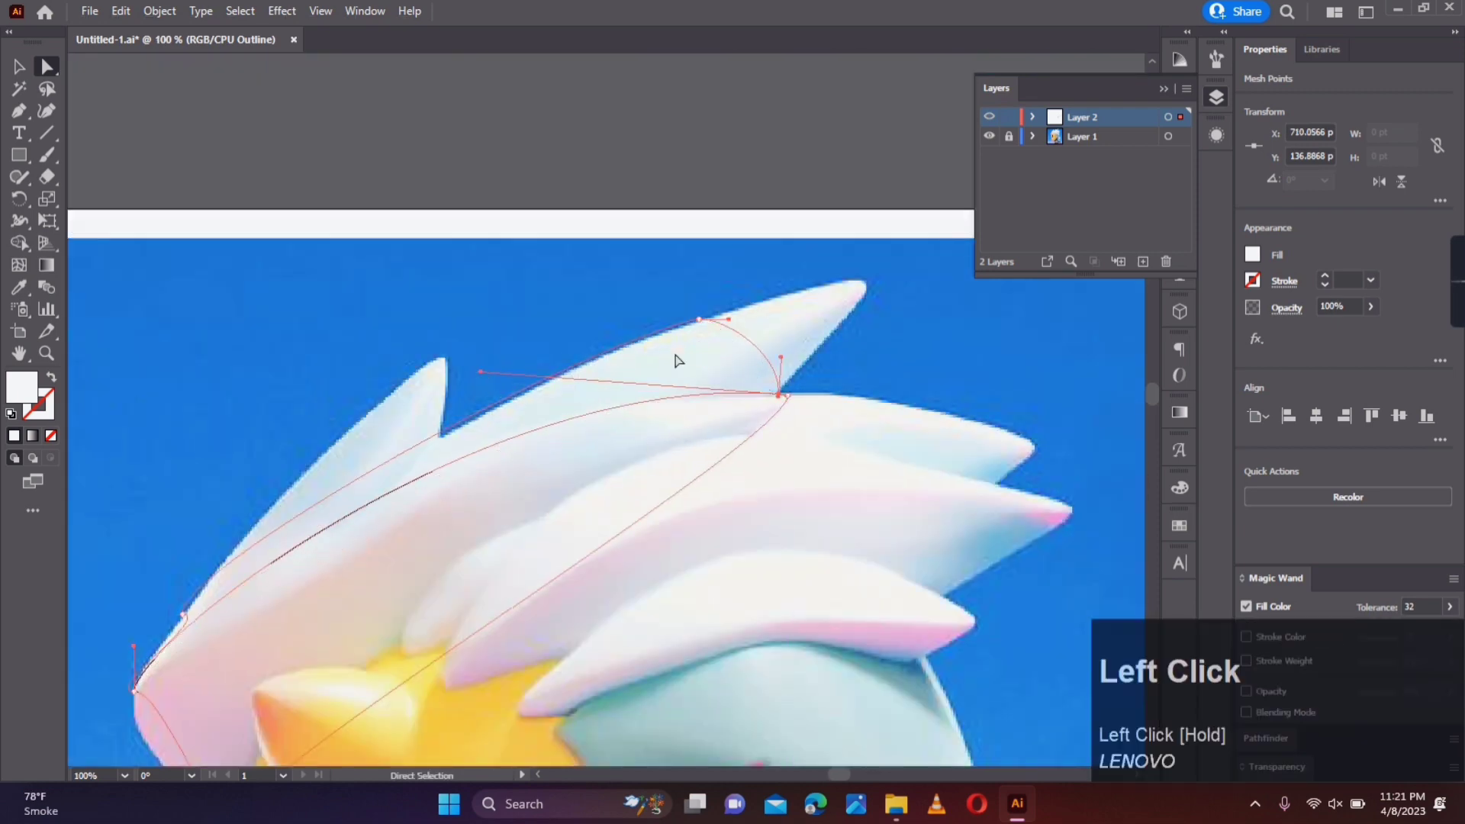
left_click(787, 418)
left_click(788, 396)
left_click_drag(731, 481, 742, 531)
left_click(707, 508)
Step: Add an anchor point on the mesh's right edge and shape it around the pointed tip of the upper hair spike
scroll(767, 376, "up", 2)
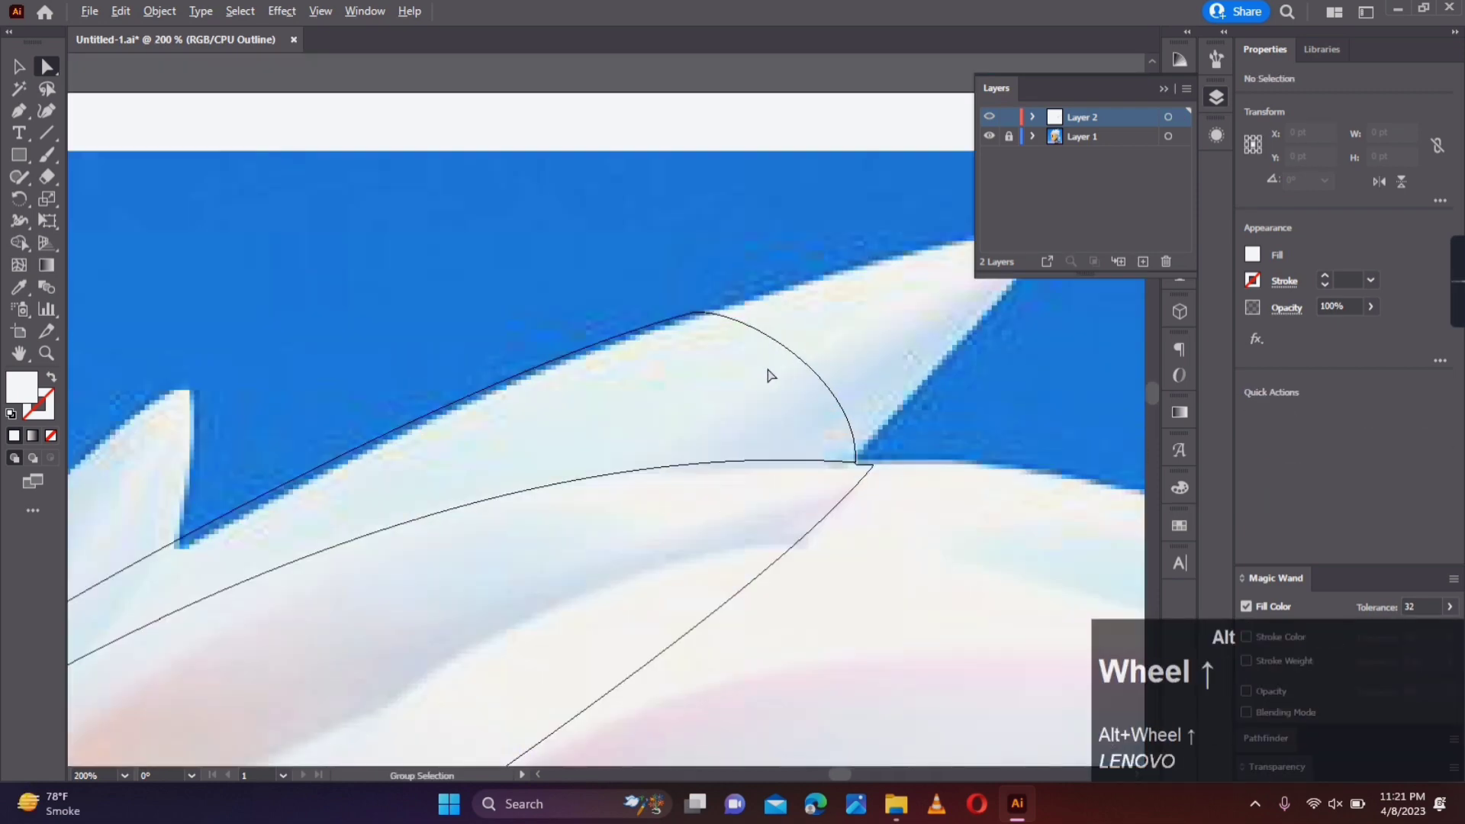
left_click(14, 113)
left_click(76, 134)
left_click(810, 367)
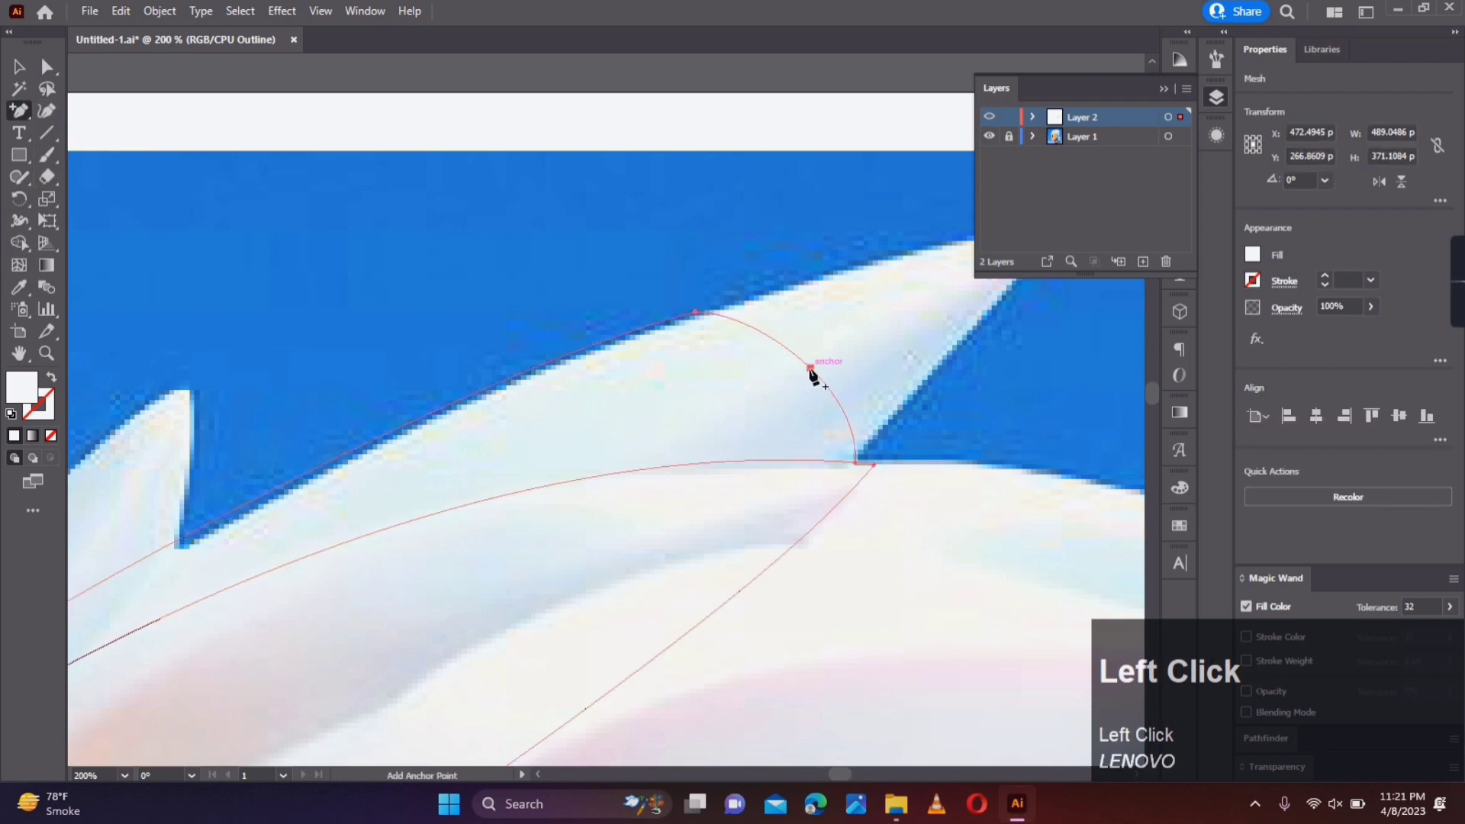
key("space")
left_click_drag(980, 299, 792, 416)
key("space")
left_click_drag(697, 507, 844, 381)
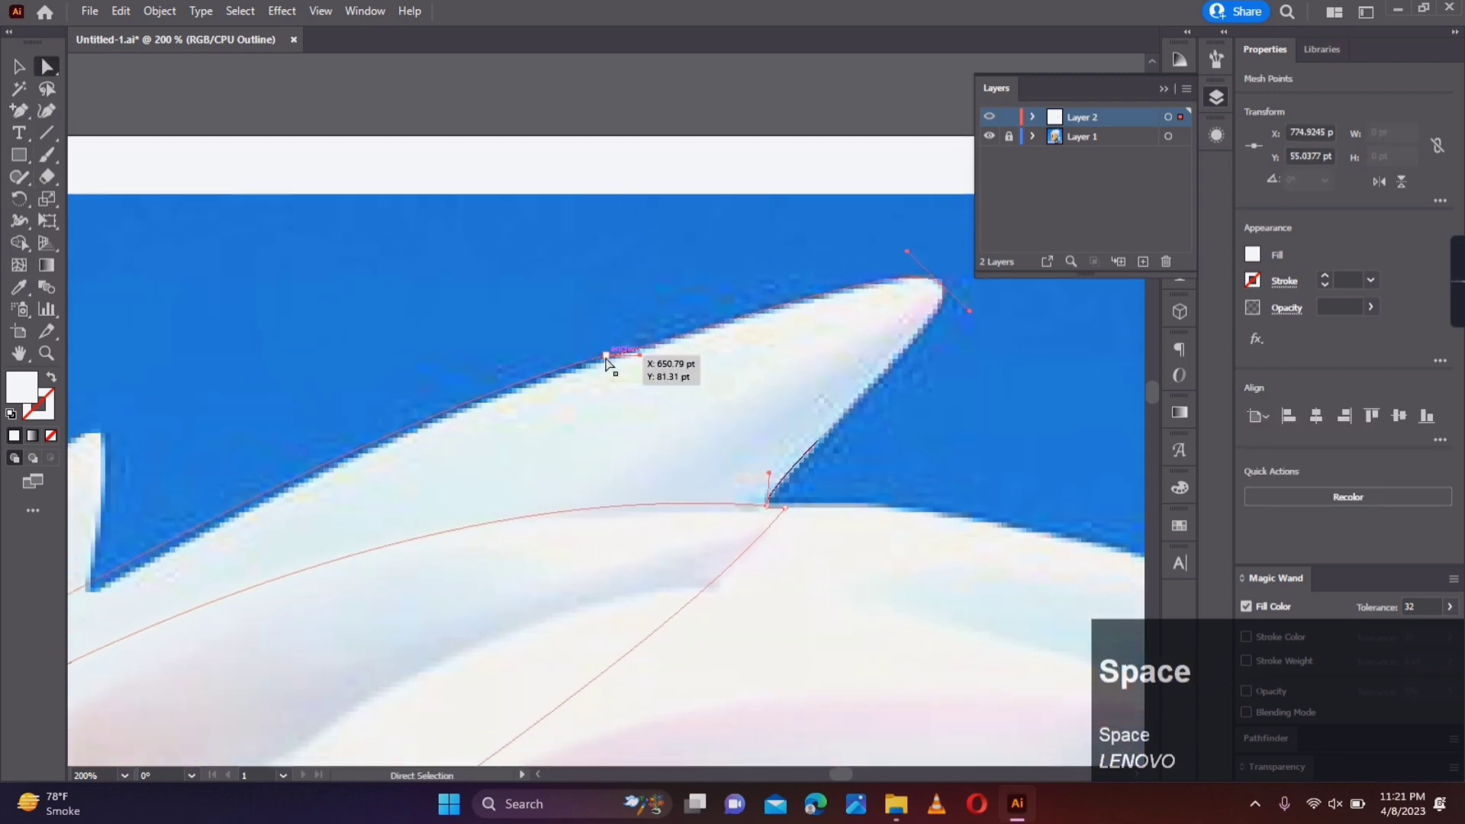
Step: Adjust the direction handles along the upper spike's top edge to match its contour up to the tip
left_click_drag(607, 364, 913, 275)
scroll(608, 379, "down", 2)
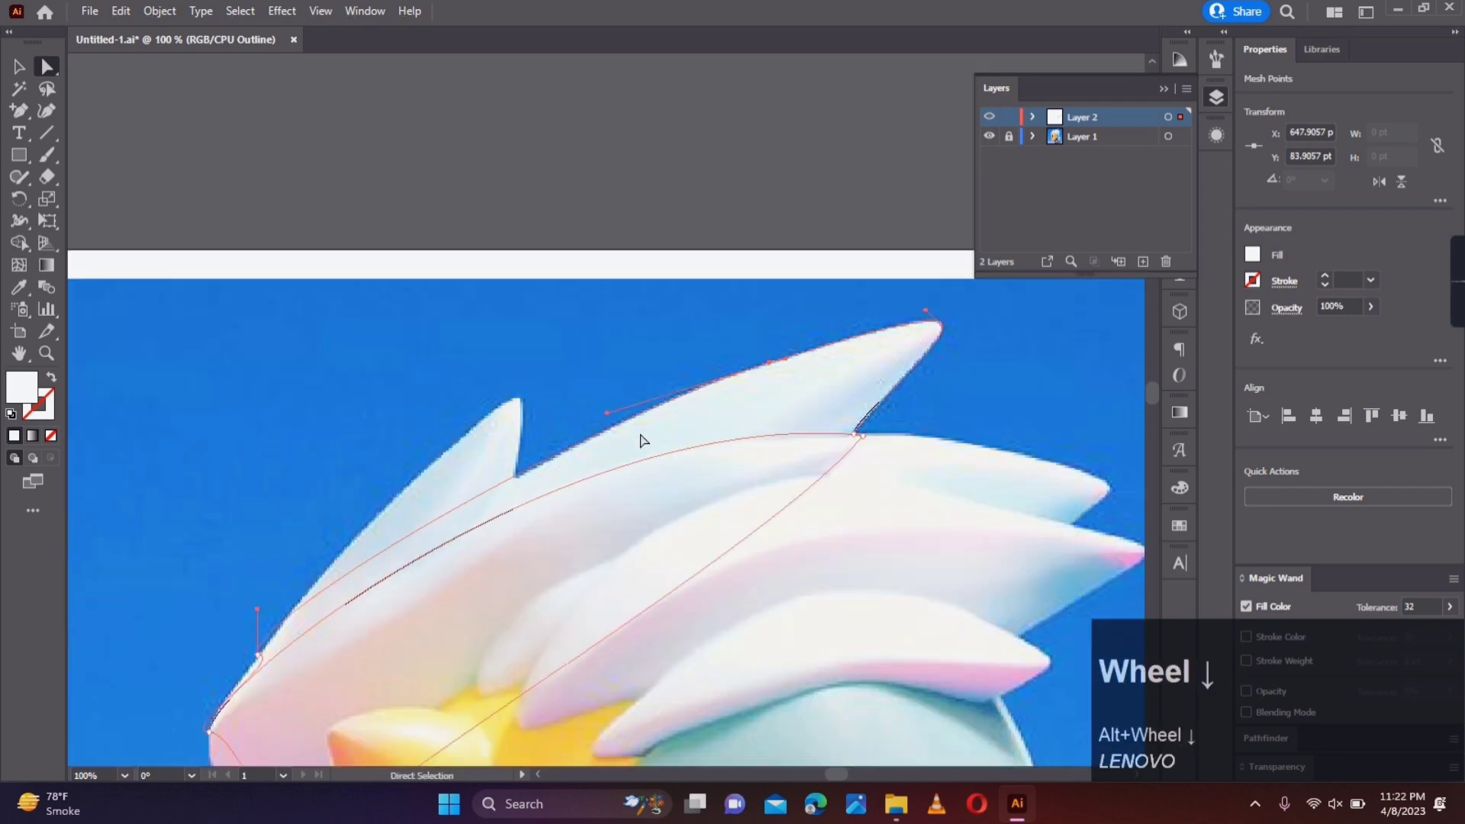
scroll(779, 360, "up", 4)
left_click_drag(785, 363, 808, 356)
scroll(839, 290, "down", 3)
Step: Add two anchor points on the mesh's upper-left edge and shape them into the smaller left spike and its notch
left_click(19, 111)
left_click(703, 501)
left_click(737, 484)
key("a")
left_click_drag(703, 502, 834, 341)
left_click(741, 482)
key("space")
left_click_drag(704, 314, 841, 233)
Step: Curve the mesh's short left edge around the rounded pink end of the hair
key("space")
left_click_drag(500, 599, 635, 386)
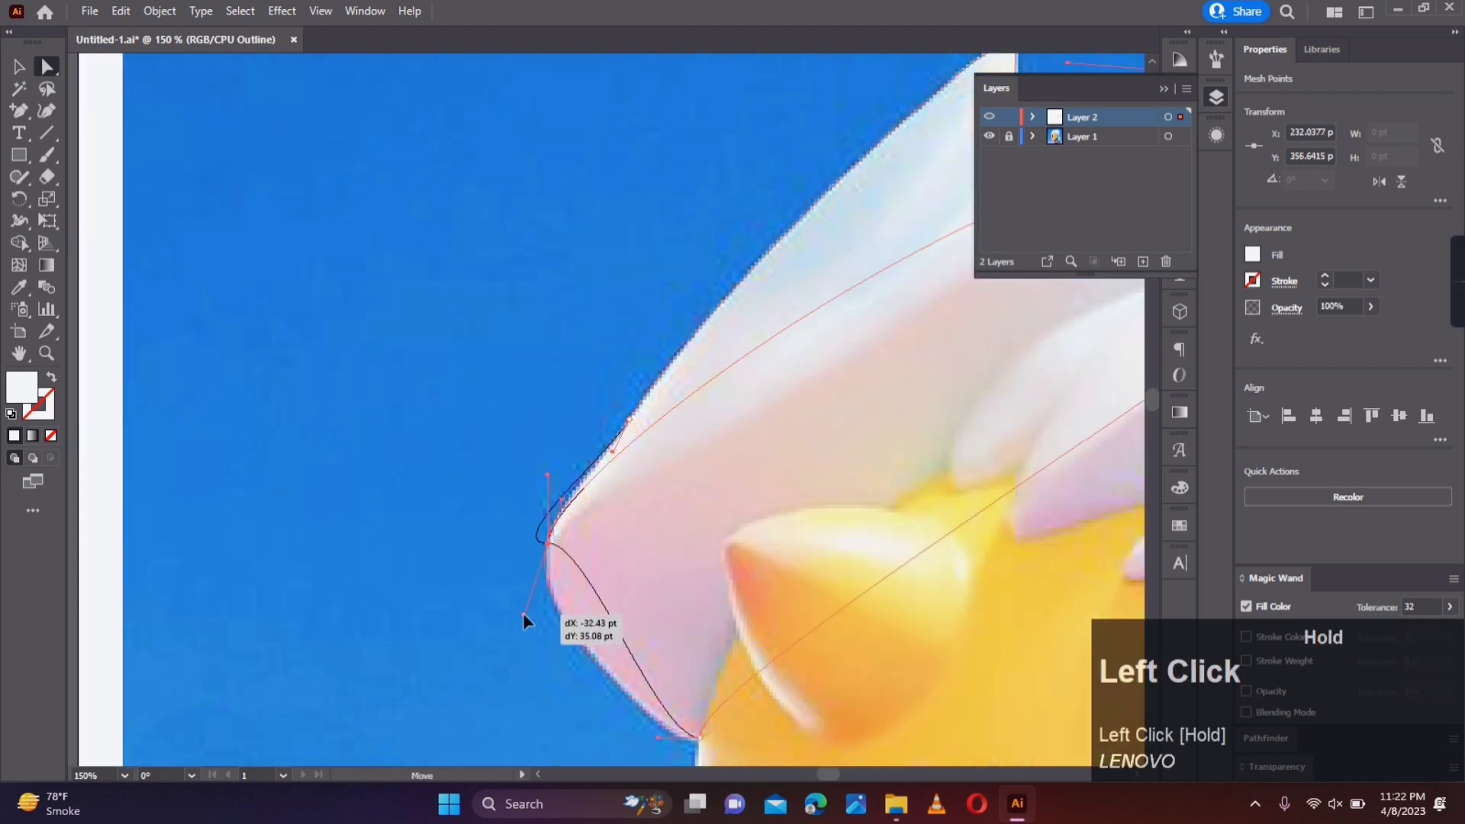
left_click_drag(564, 501, 565, 502)
scroll(689, 520, "down", 2)
Step: Add two anchor points on the inner mesh line and bend it along the white and pink shading boundary to the left end
key("plus")
left_click(507, 533)
left_click(595, 467)
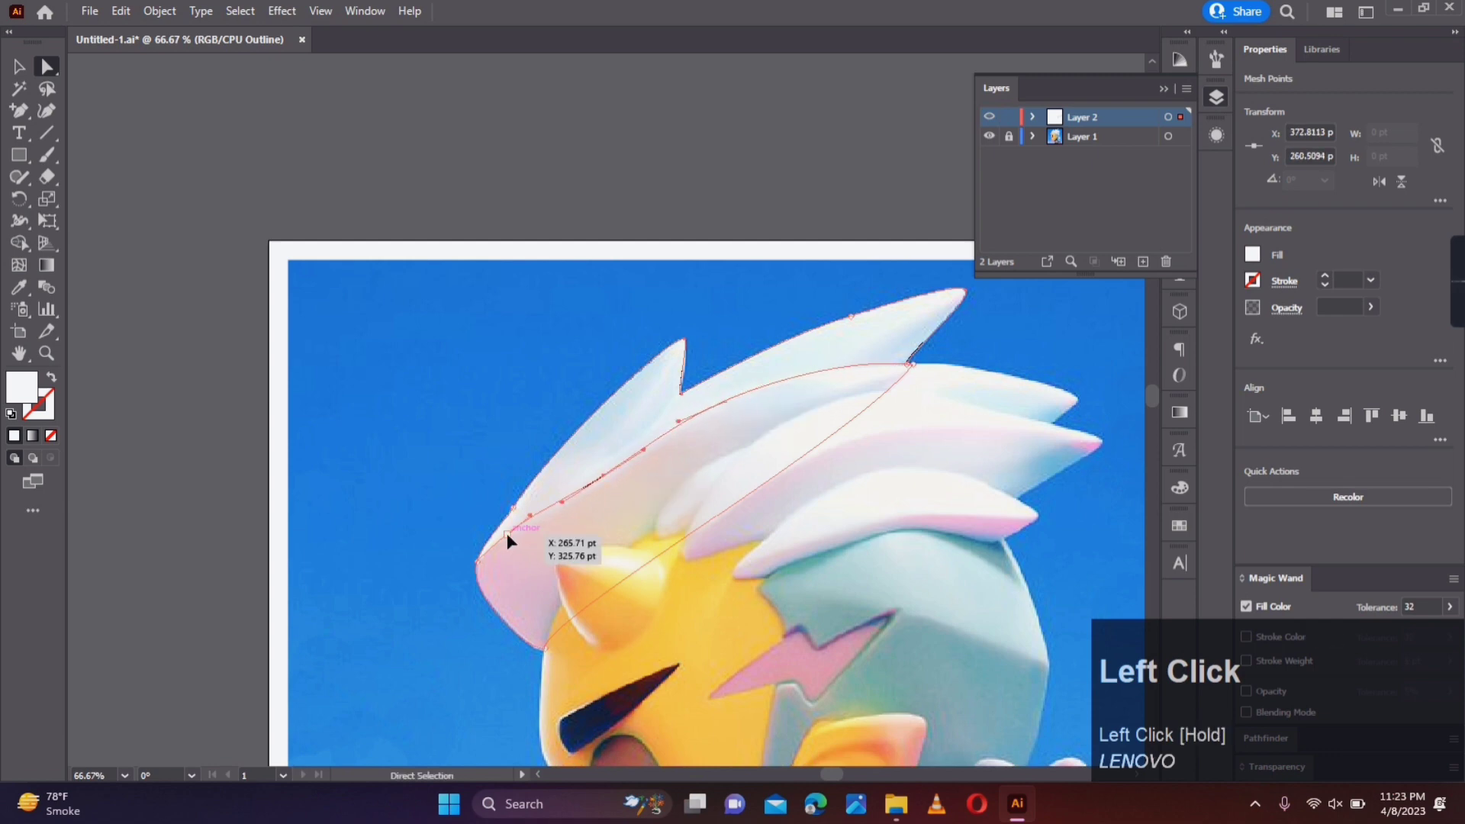
left_click_drag(547, 507, 548, 506)
scroll(511, 512, "up", 4)
left_click_drag(494, 537, 501, 512)
left_click_drag(389, 654, 391, 652)
scroll(579, 419, "down", 5)
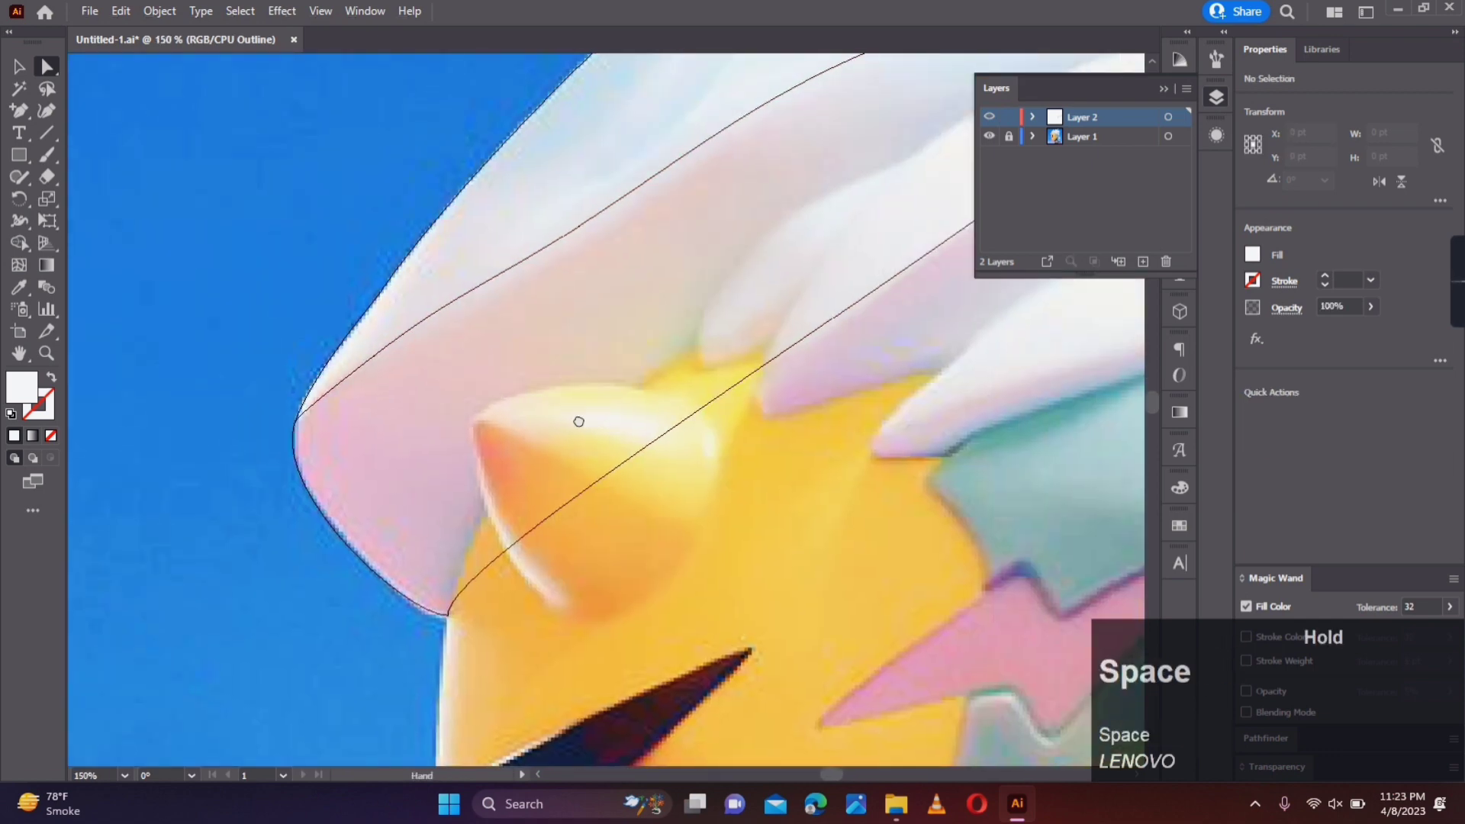
Step: Add a lengthwise mesh line starting from the left end, alongside the inner mesh line of the upper hair section
left_click(20, 265)
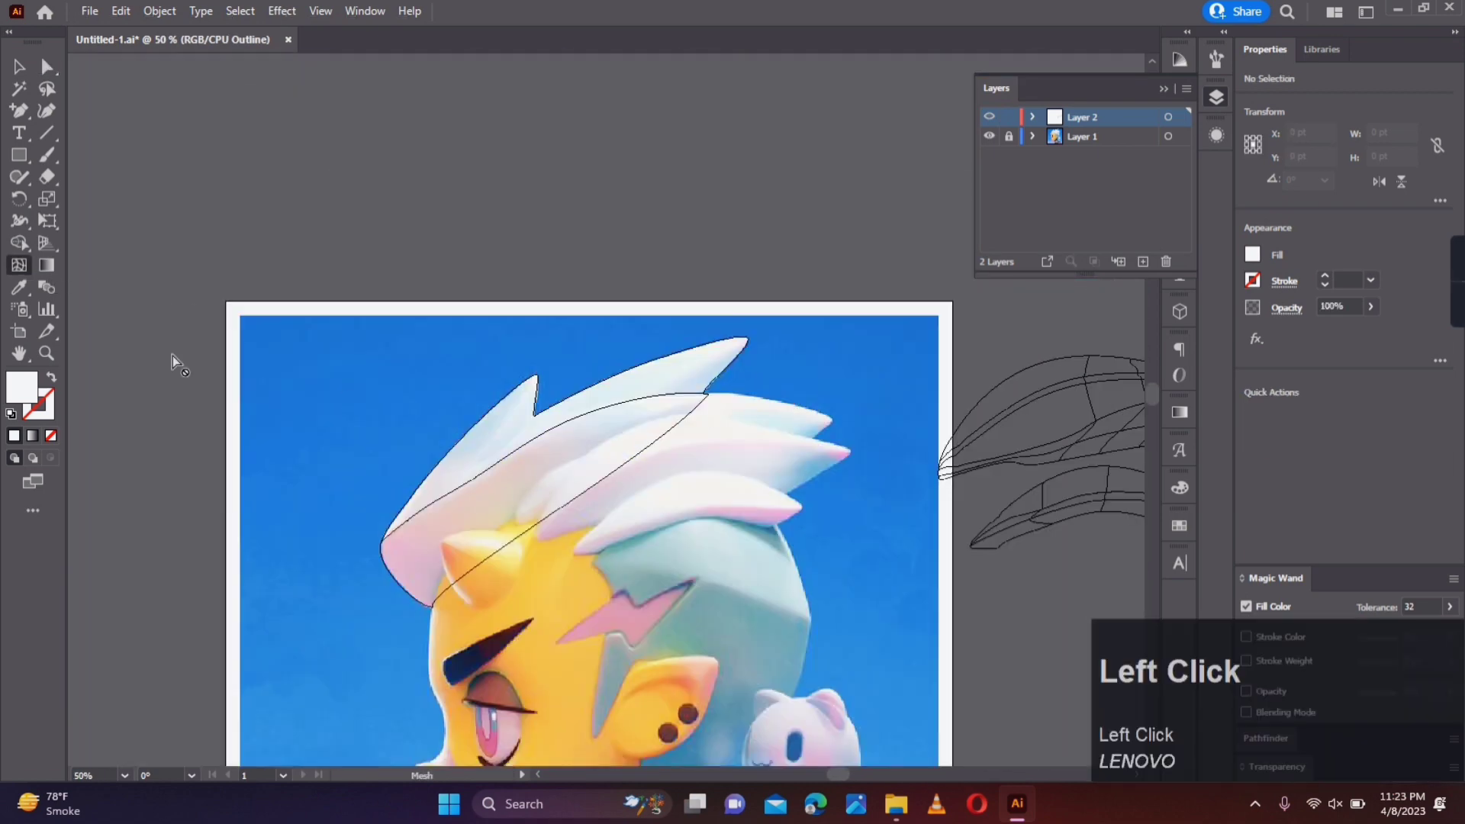
scroll(387, 539, "up", 4)
left_click(397, 547)
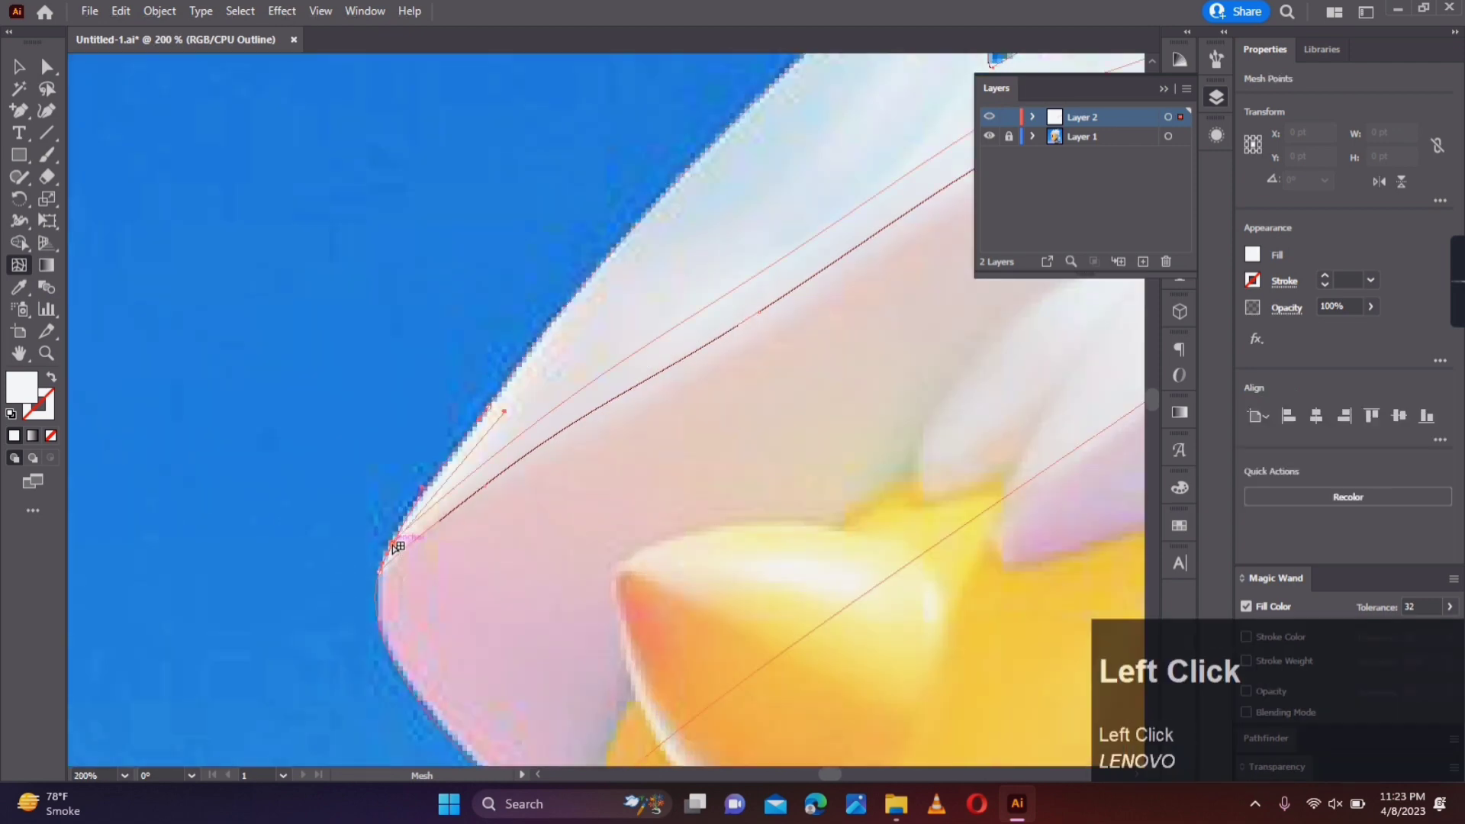
Step: Move the right ends of the inner mesh lines onto the corner of the notch beneath the large spike
scroll(619, 490, "down", 3)
key("space")
left_click_drag(782, 385, 533, 463)
left_click(48, 68)
scroll(464, 451, "up", 2)
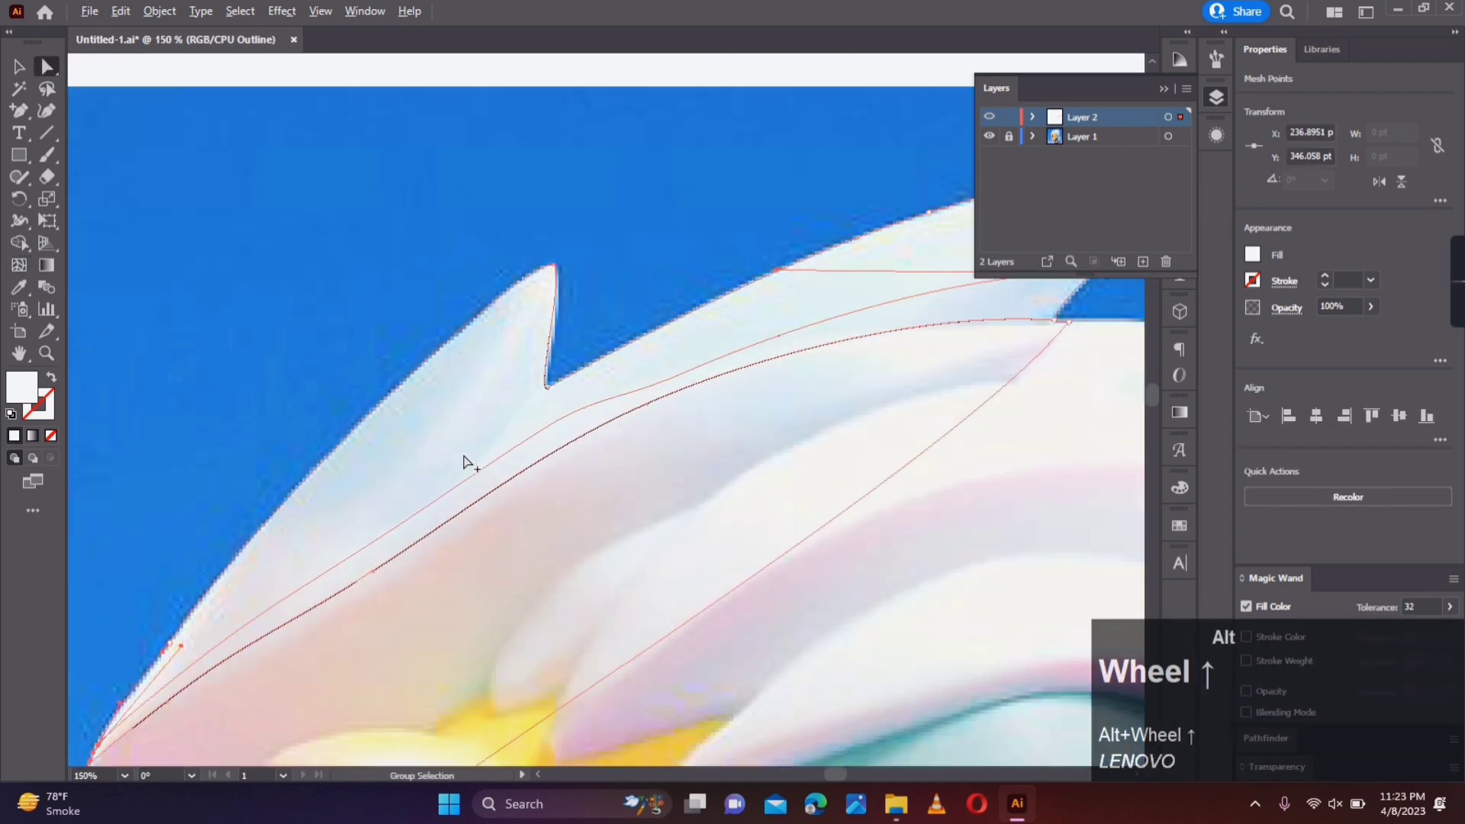
left_click_drag(732, 470, 214, 573)
scroll(574, 402, "up", 2)
left_click_drag(568, 363, 518, 416)
scroll(519, 408, "up", 3)
left_click_drag(505, 452, 464, 529)
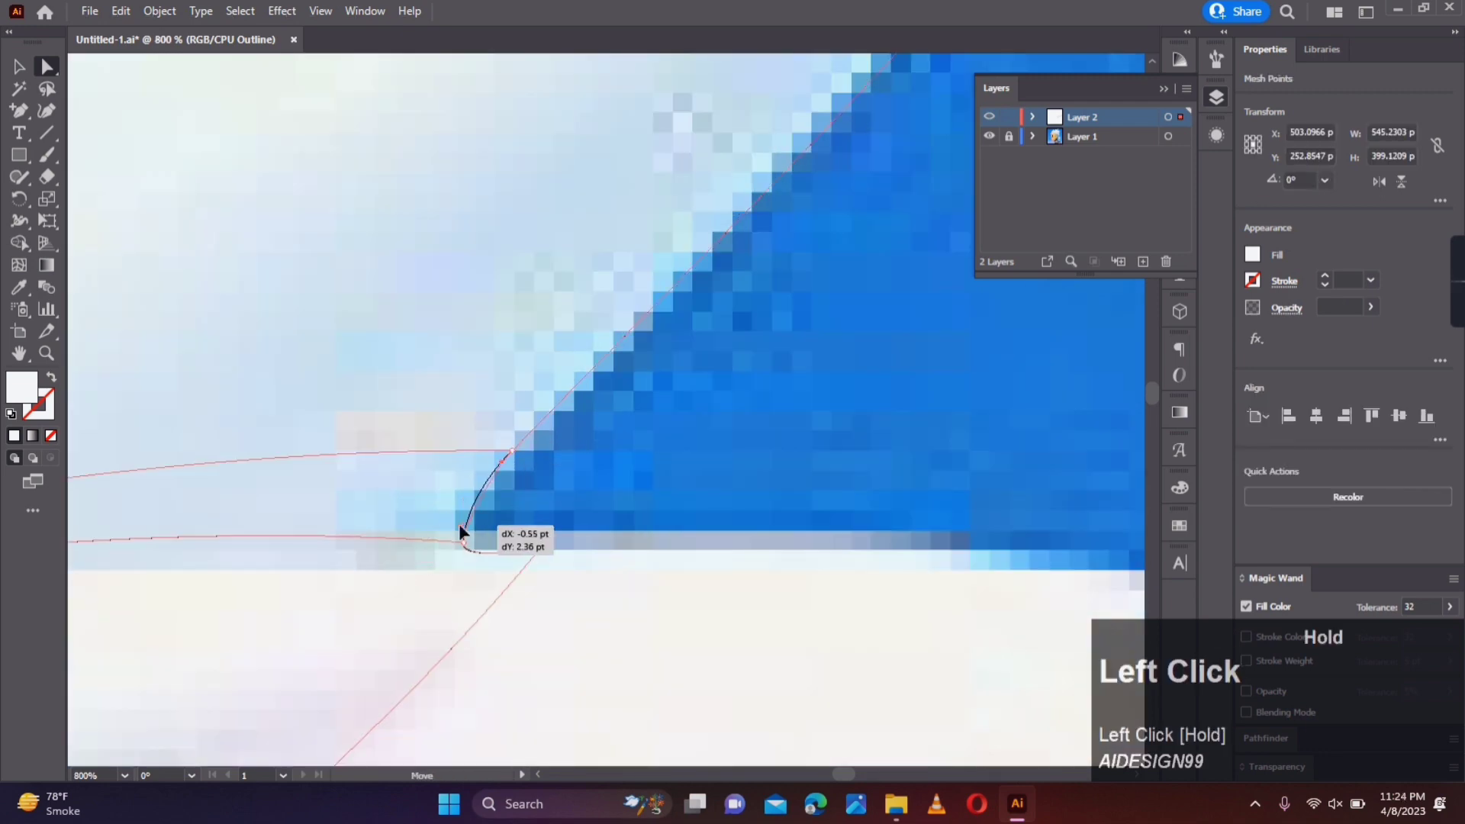
left_click(686, 458)
Step: Try to remove an anchor point from the upper inner mesh line
scroll(1118, 523, "down", 5)
left_click_drag(1118, 523, 859, 420)
key("minus")
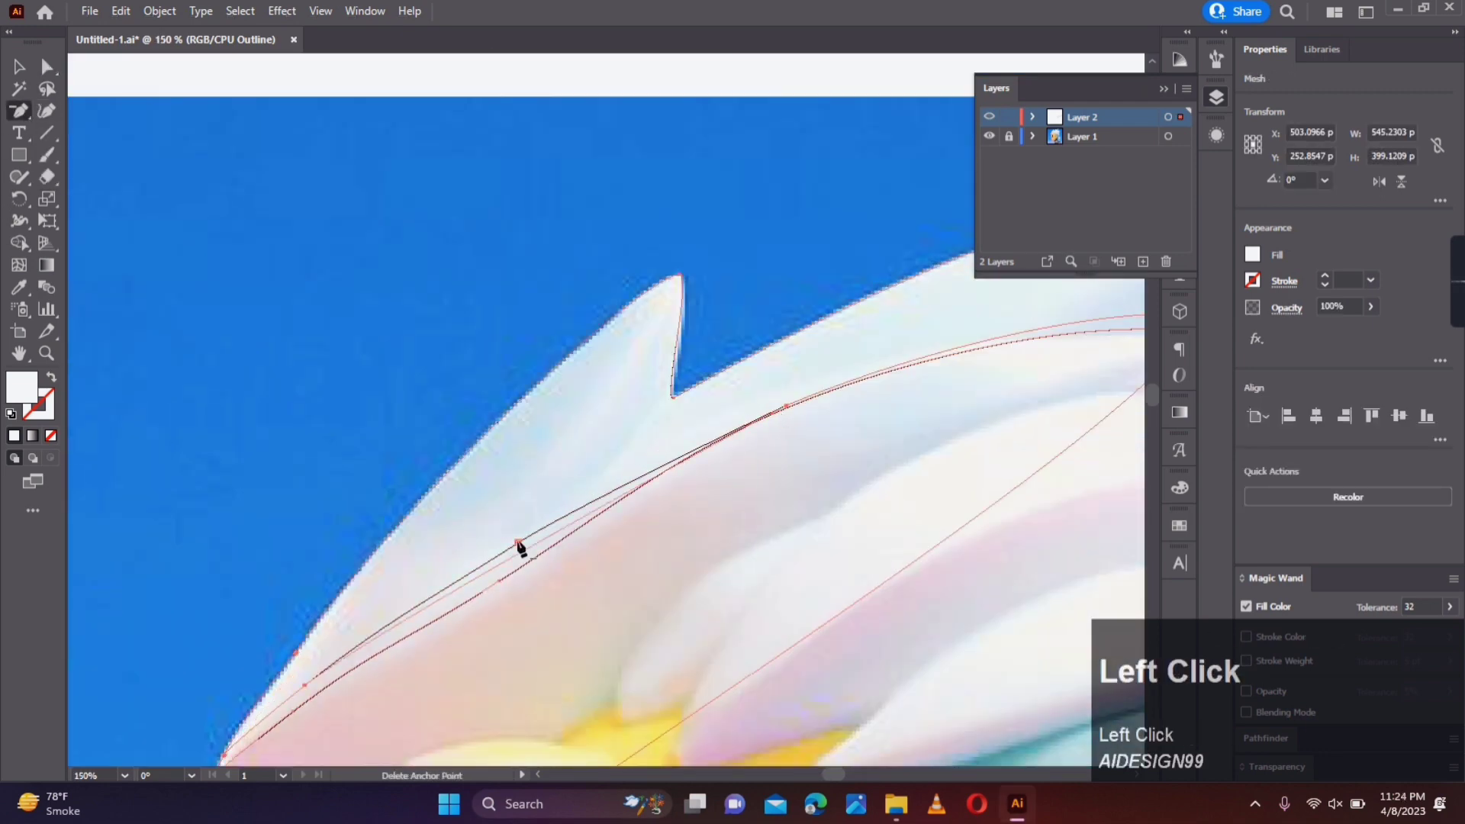
left_click(518, 543)
left_click_drag(425, 317, 245, 319)
key("ctrl+z")
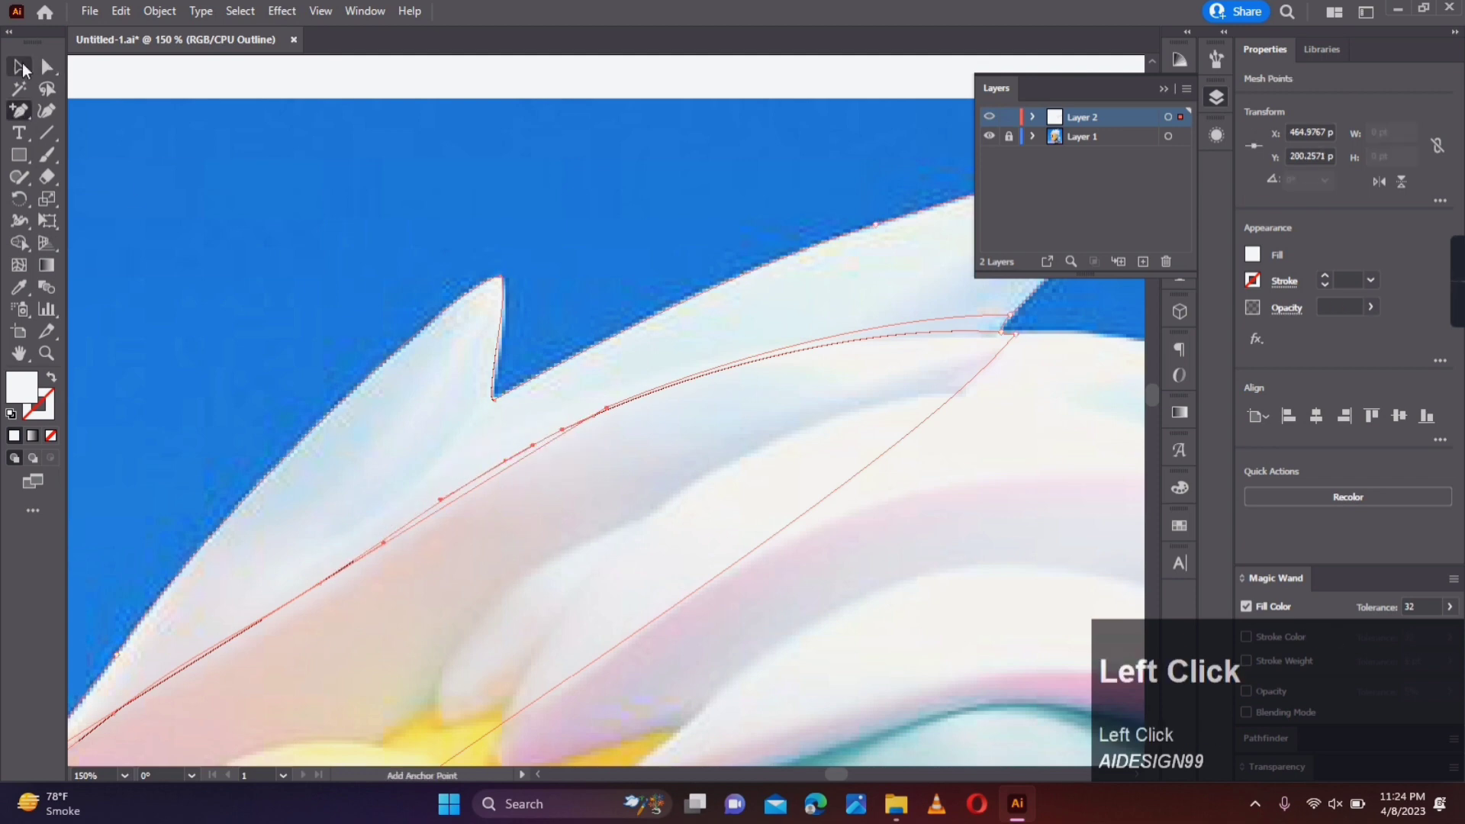
Step: Reshape the upper inner mesh line below the small spike's notch so it stops crossing the line underneath
left_click(46, 67)
left_click(534, 198)
left_click(1010, 315)
left_click(19, 111)
scroll(539, 460, "up", 6)
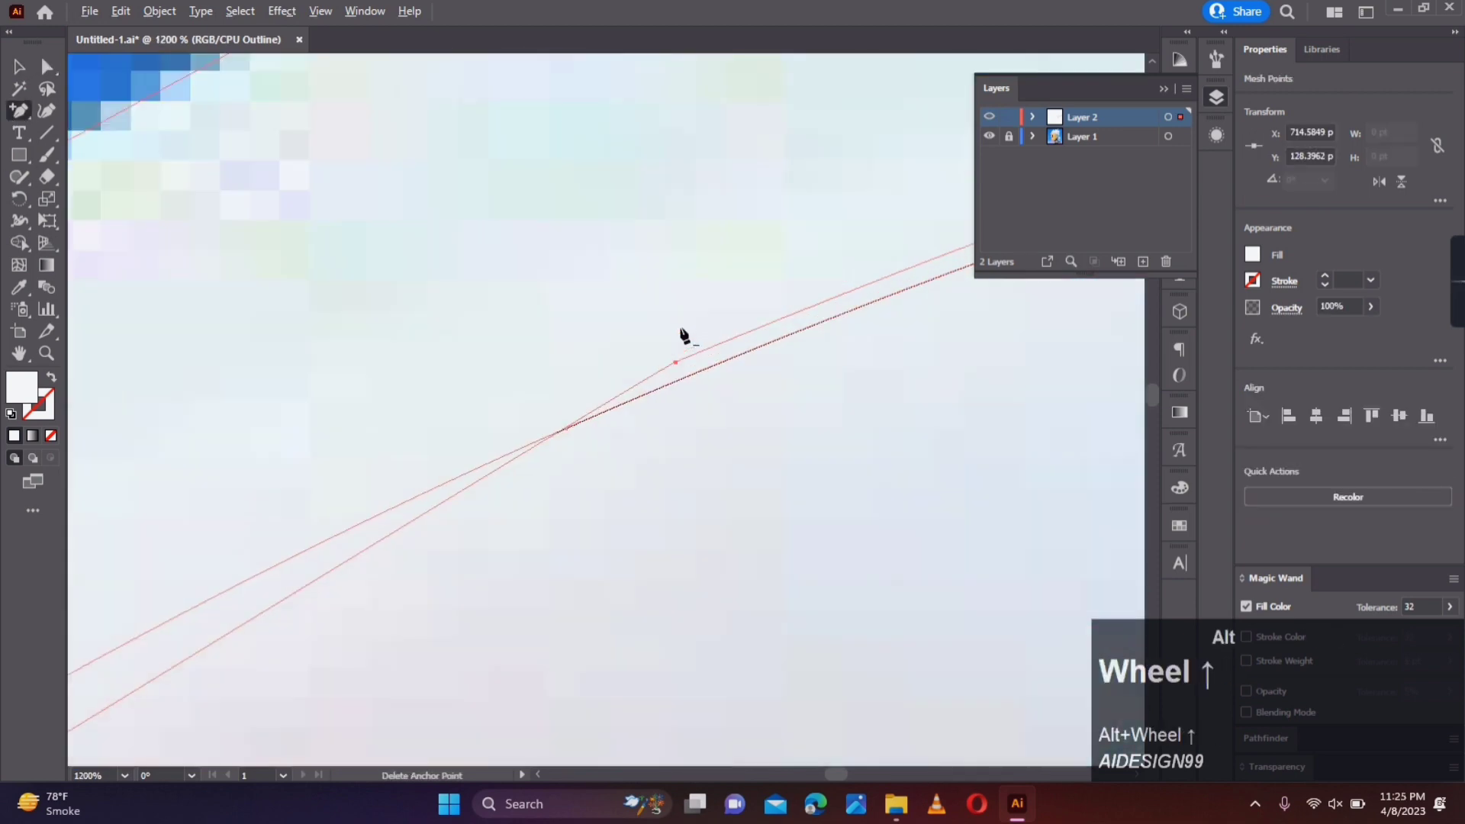
scroll(683, 336, "down", 6)
key("a")
left_click_drag(704, 281, 600, 260)
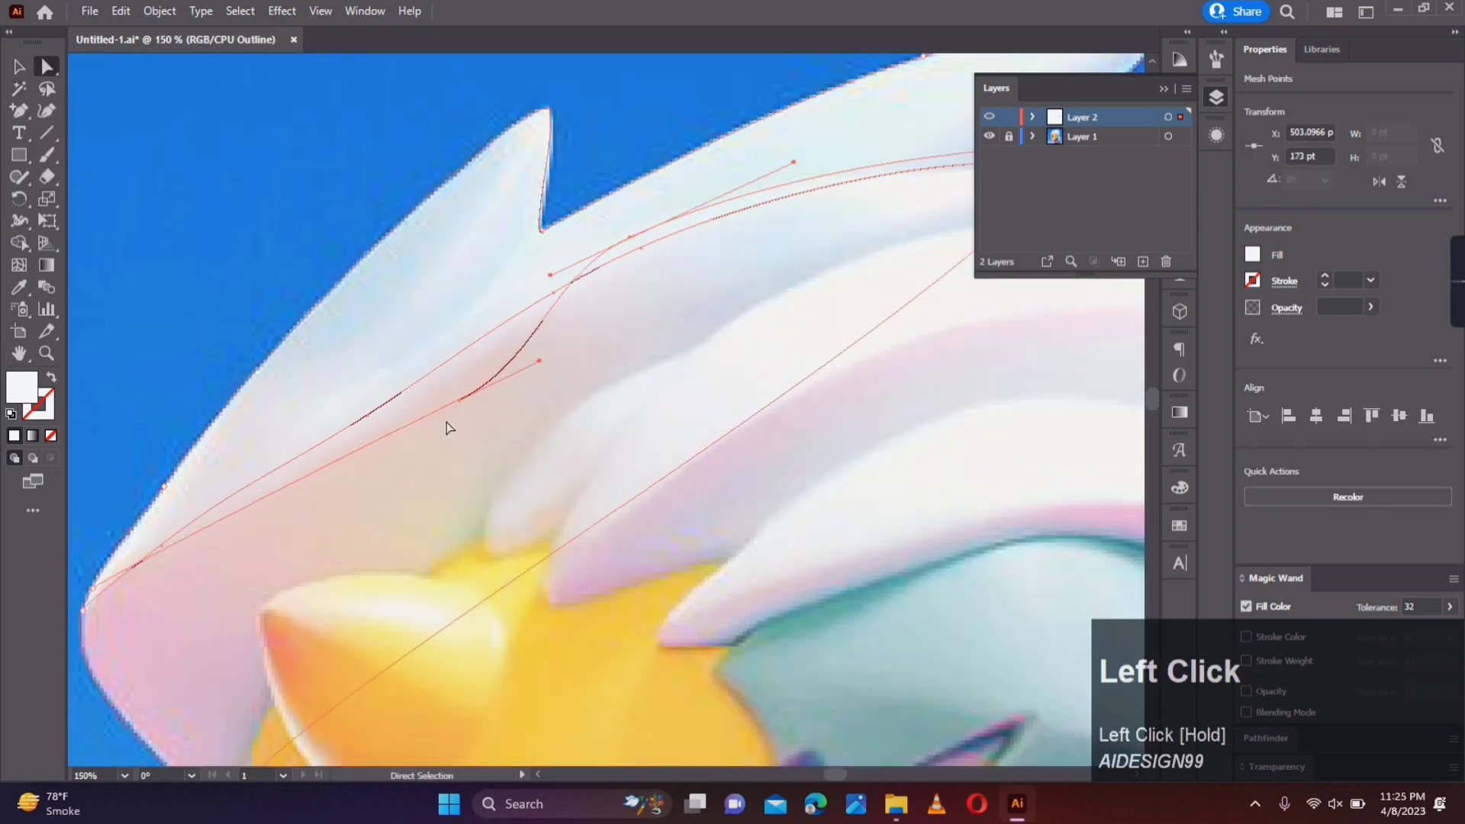
Step: Reposition the left half of the upper inner mesh line so it follows the white and pink shading boundary
left_click(448, 425)
scroll(464, 404, "up", 2)
left_click_drag(447, 400, 404, 309)
scroll(404, 309, "down", 2)
left_click_drag(482, 268, 530, 336)
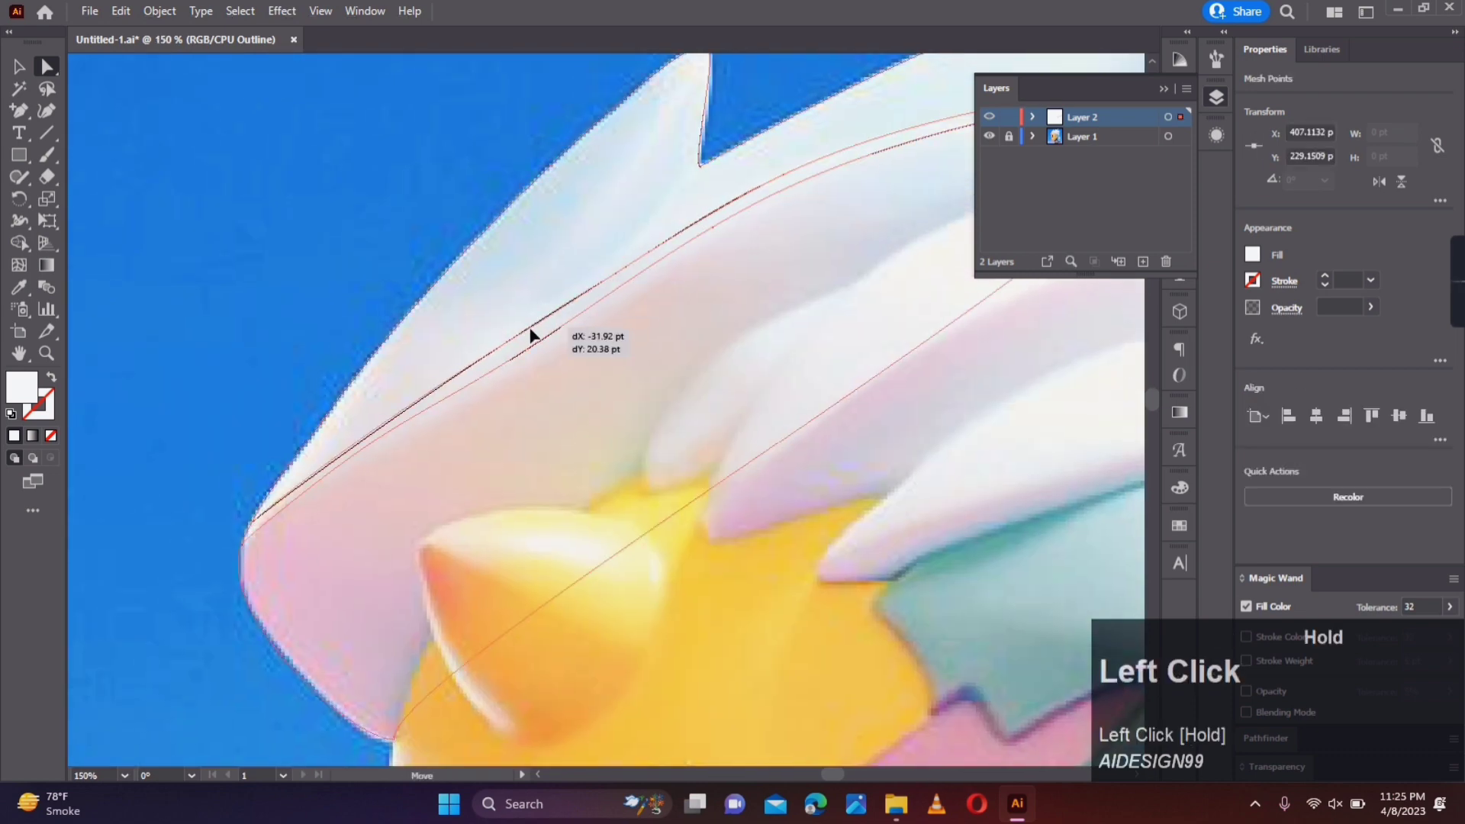
Step: Add a lengthwise mesh line through the lower hair section and a crosswise line meeting it near the middle
scroll(623, 445, "down", 2)
left_click_drag(825, 335, 745, 326)
scroll(806, 290, "up", 1)
key("u")
left_click(808, 275)
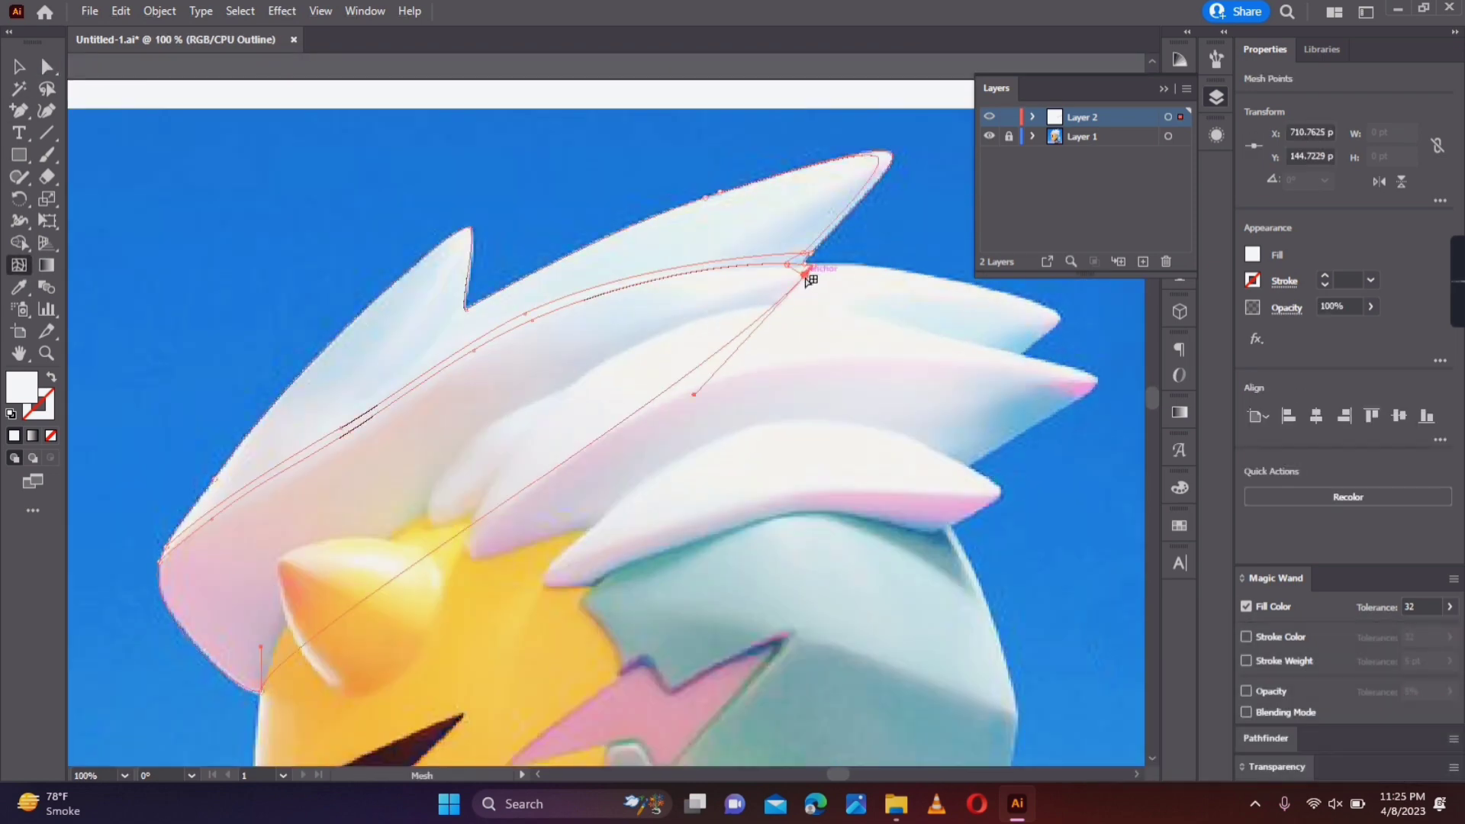
key("ctrl+z")
scroll(806, 266, "up", 4)
left_click(816, 254)
scroll(818, 255, "down", 4)
key("a")
scroll(564, 378, "down", 2)
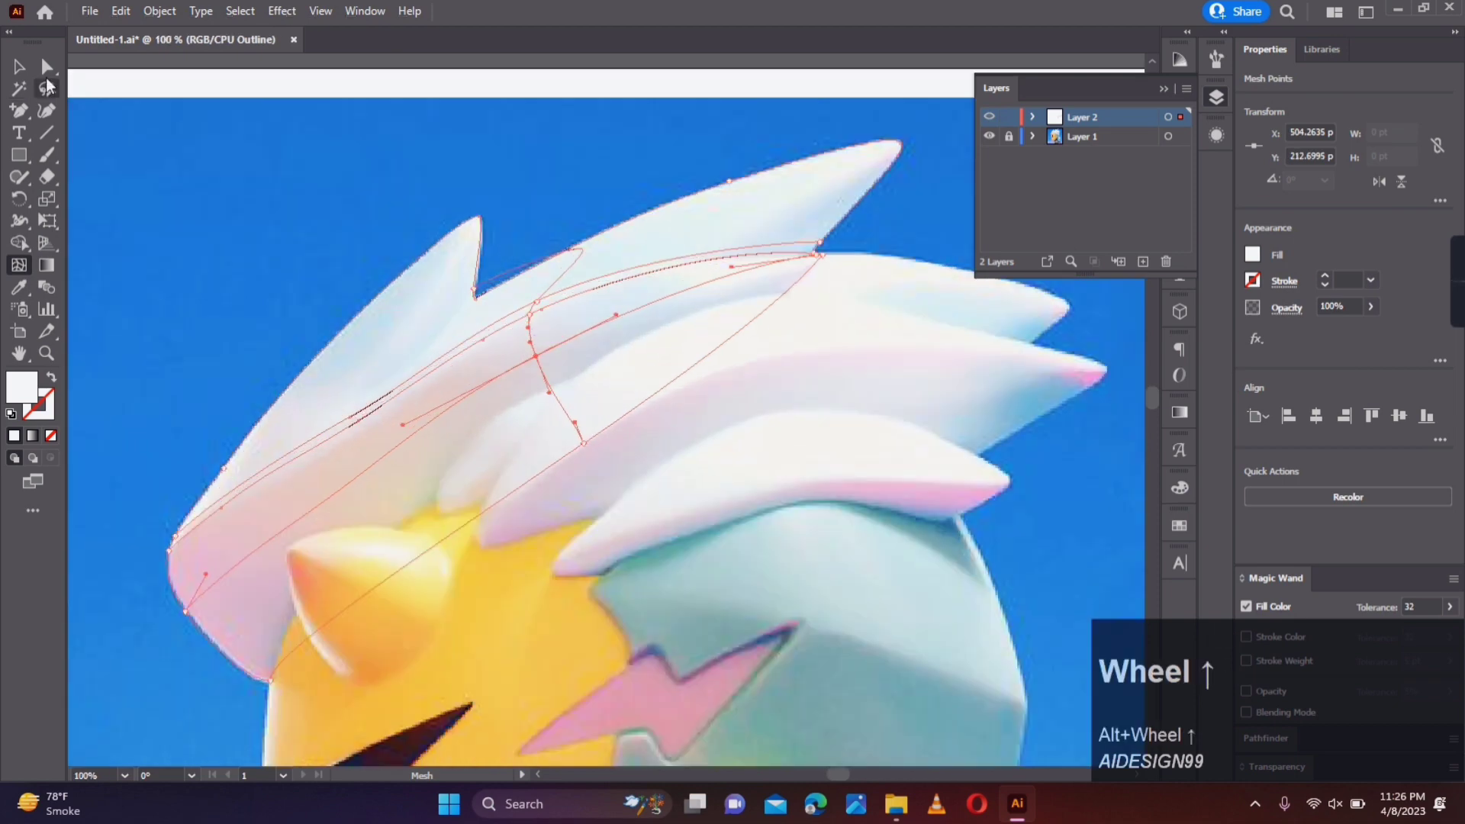
Step: Colour the mesh points at the left end, right notch and lower edge with tones sampled from the reference
key("a")
left_click(553, 229)
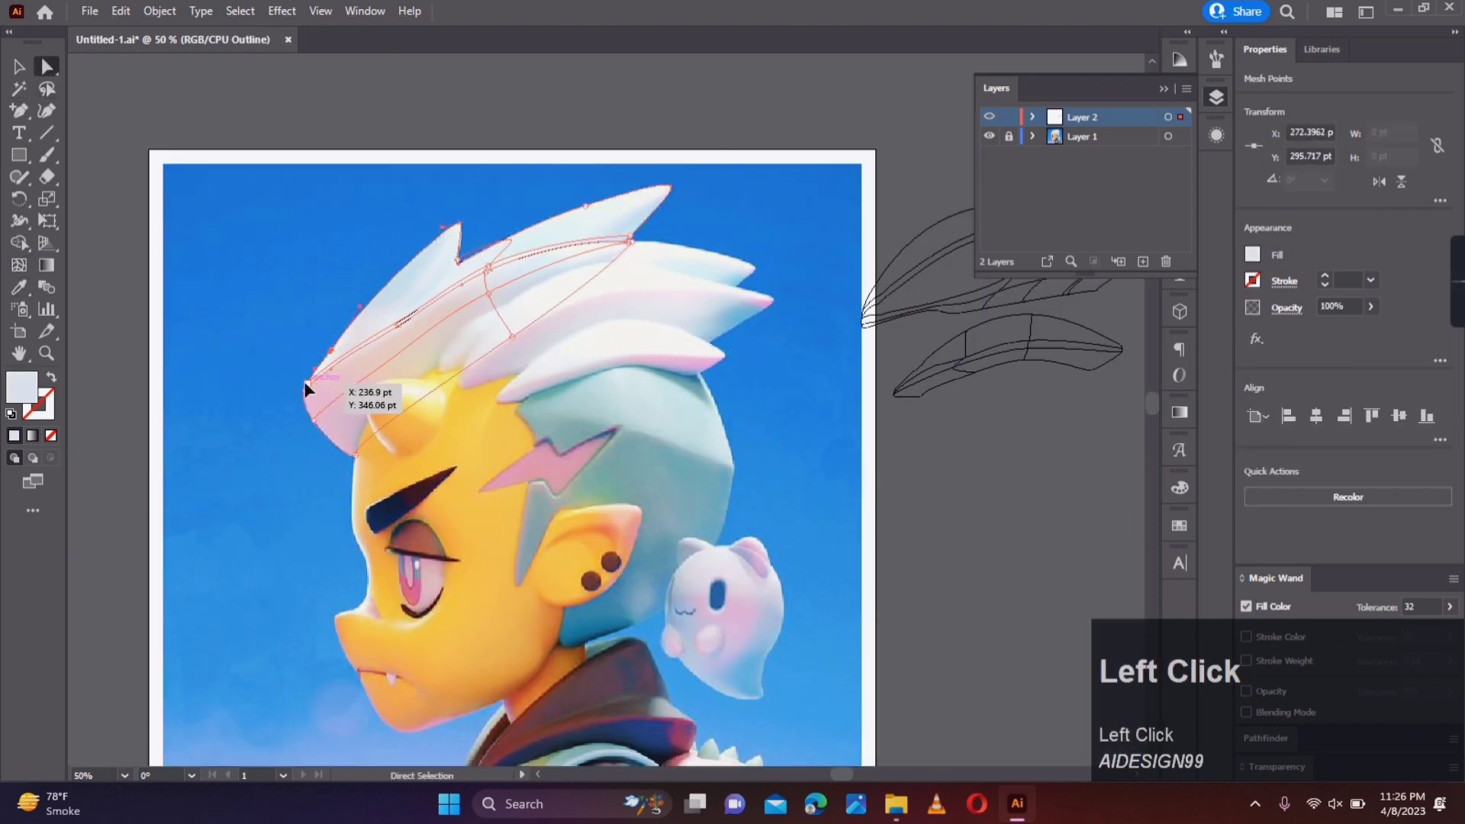
left_click_drag(624, 255, 621, 258)
key("i")
left_click(630, 221)
key("a")
left_click(637, 255)
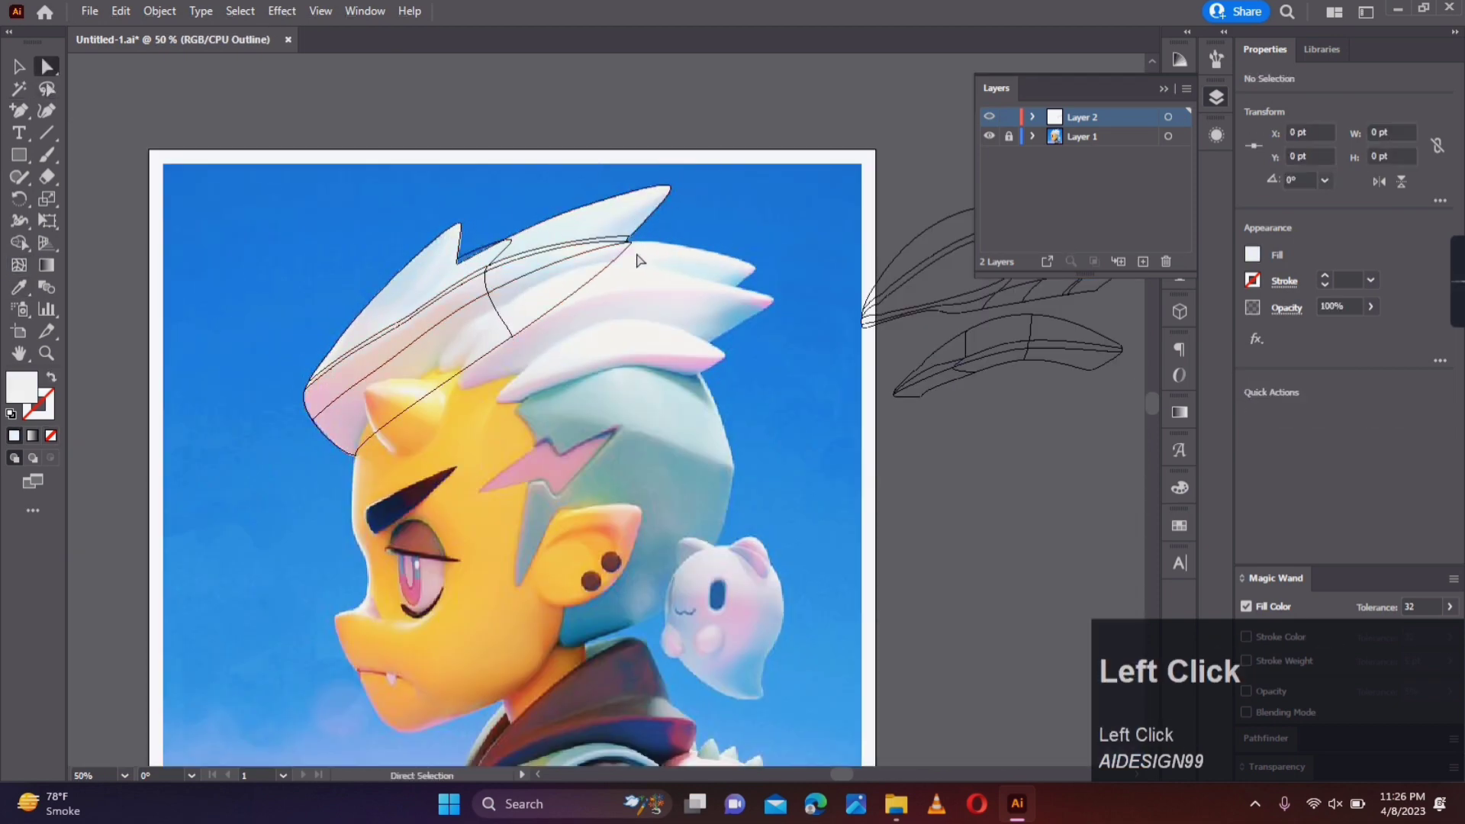
left_click(630, 243)
key("i")
left_click(512, 337)
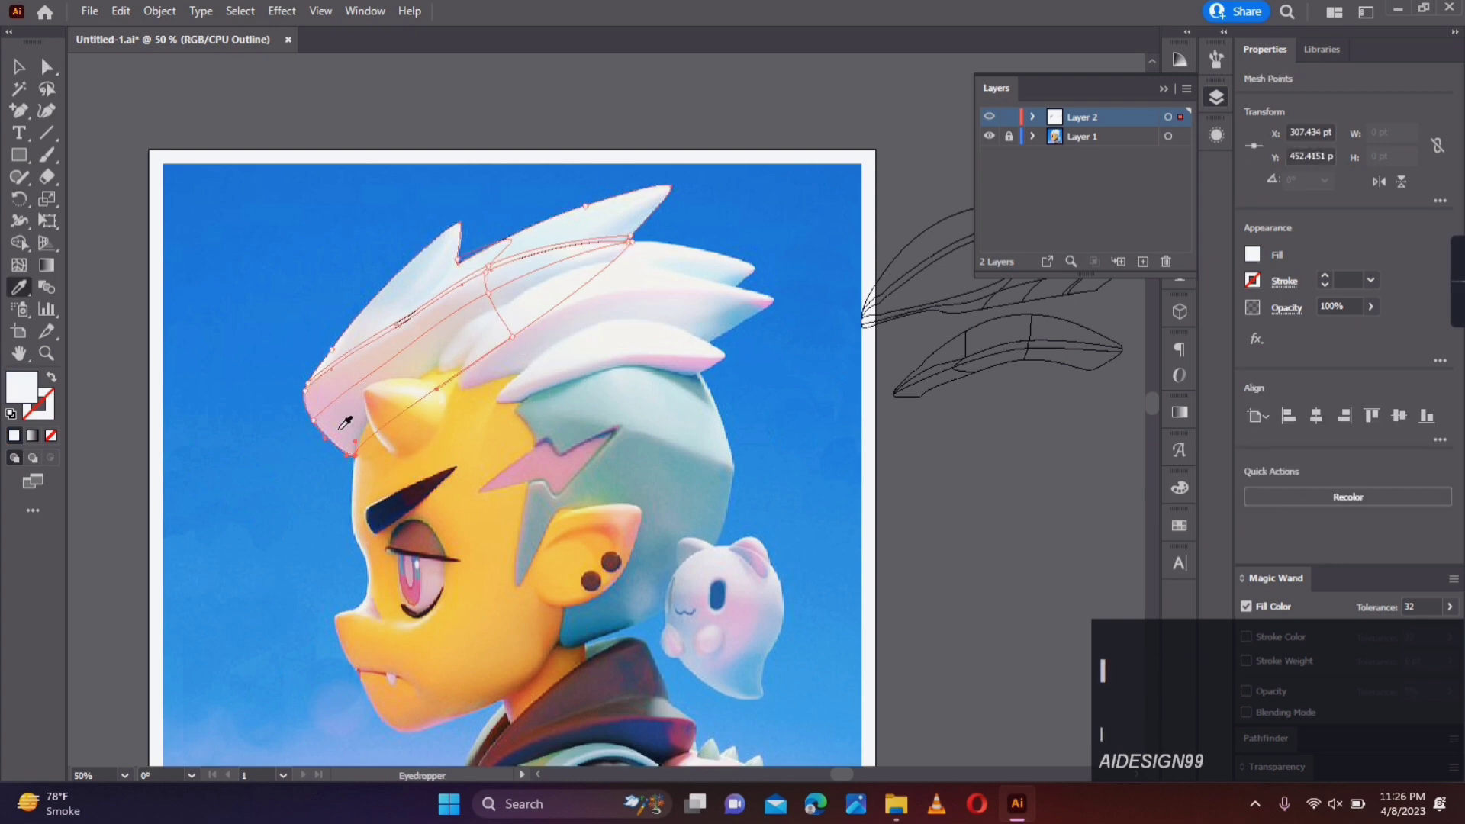
Step: Show Layer 2 in preview mode and move the hair mesh off the reference hair, up and to the left
left_click(990, 122, "ctrl")
left_click(483, 327)
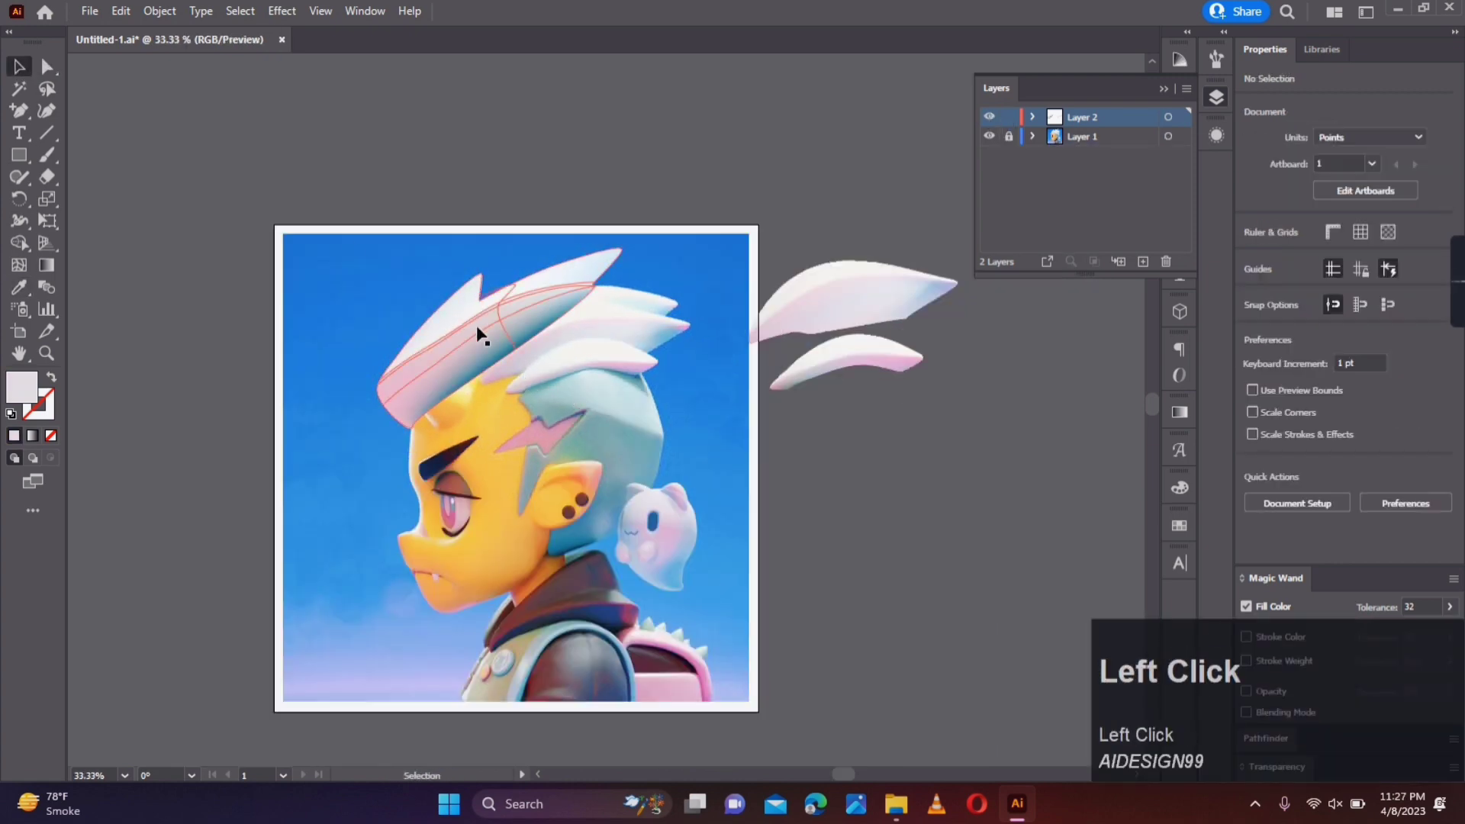
scroll(523, 264, "up", 1)
left_click(340, 202)
key("minus")
left_click(333, 179)
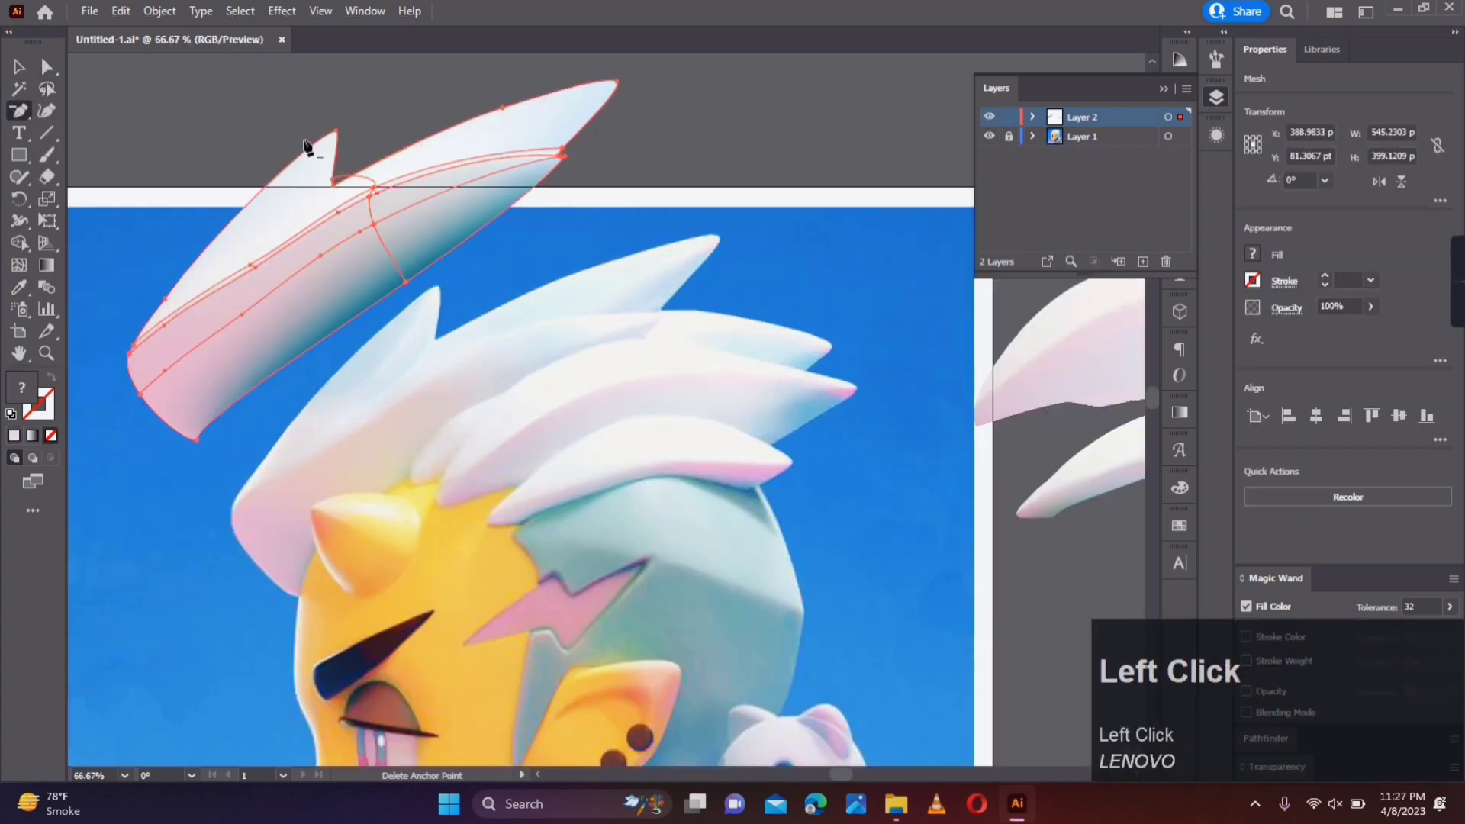
Step: Adjust mesh points and handles along the crosswise line and the inner lines' left half to refine the shading
key("a")
left_click_drag(384, 180, 413, 194)
left_click(565, 152)
scroll(371, 205, "up", 3)
left_click_drag(266, 266, 528, 200)
left_click_drag(510, 216, 529, 203)
scroll(456, 319, "down", 2)
left_click_drag(440, 366, 601, 308)
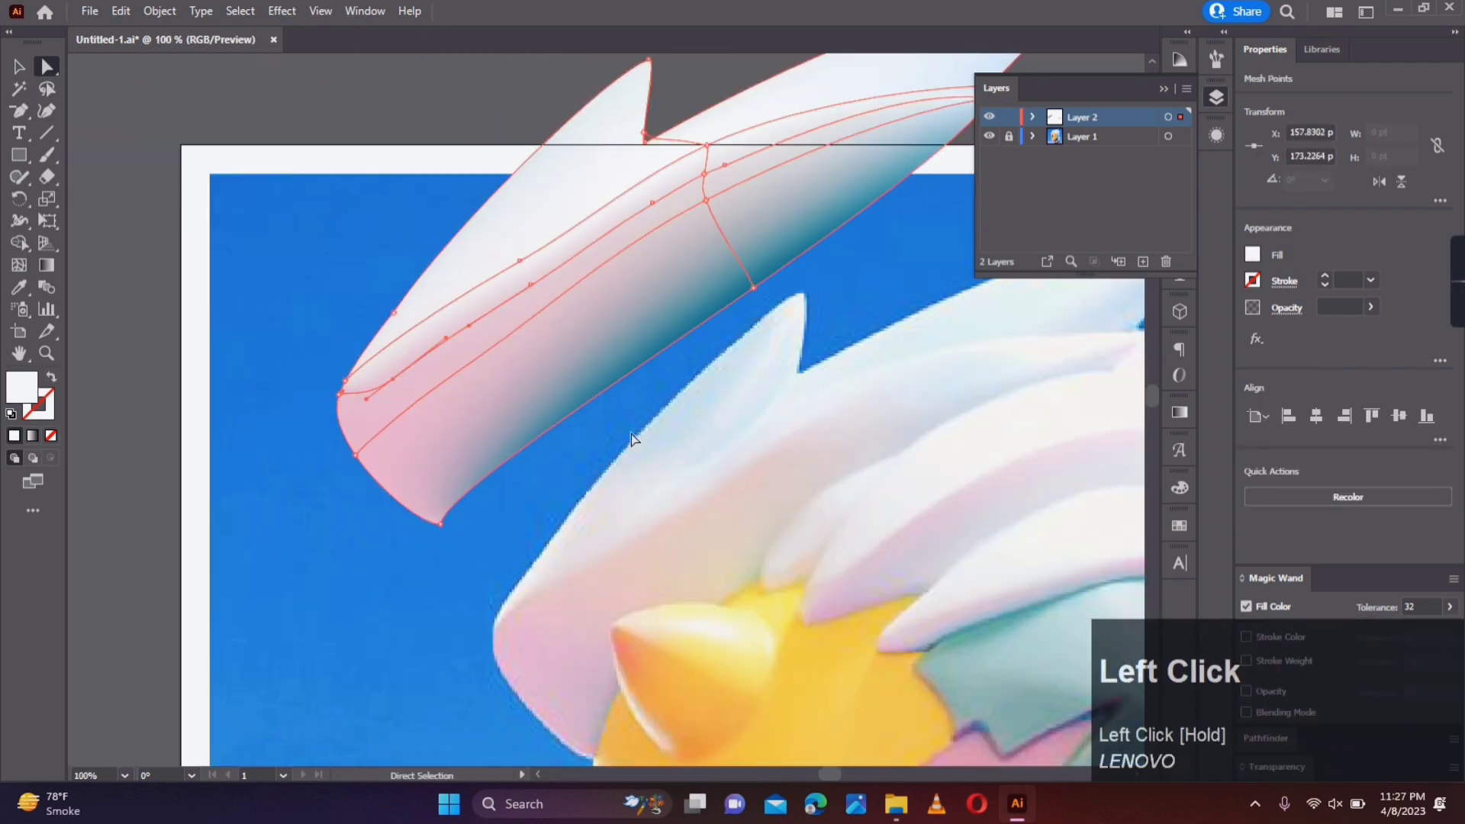
Step: Colour the inner mesh point near the right notch with a sampled light tone
left_click(634, 437)
scroll(634, 438, "down", 2)
left_click_drag(827, 352, 732, 379)
scroll(722, 297, "up", 3)
left_click(688, 301)
key("i")
left_click(630, 300)
key("a")
left_click(775, 304)
scroll(775, 304, "down", 2)
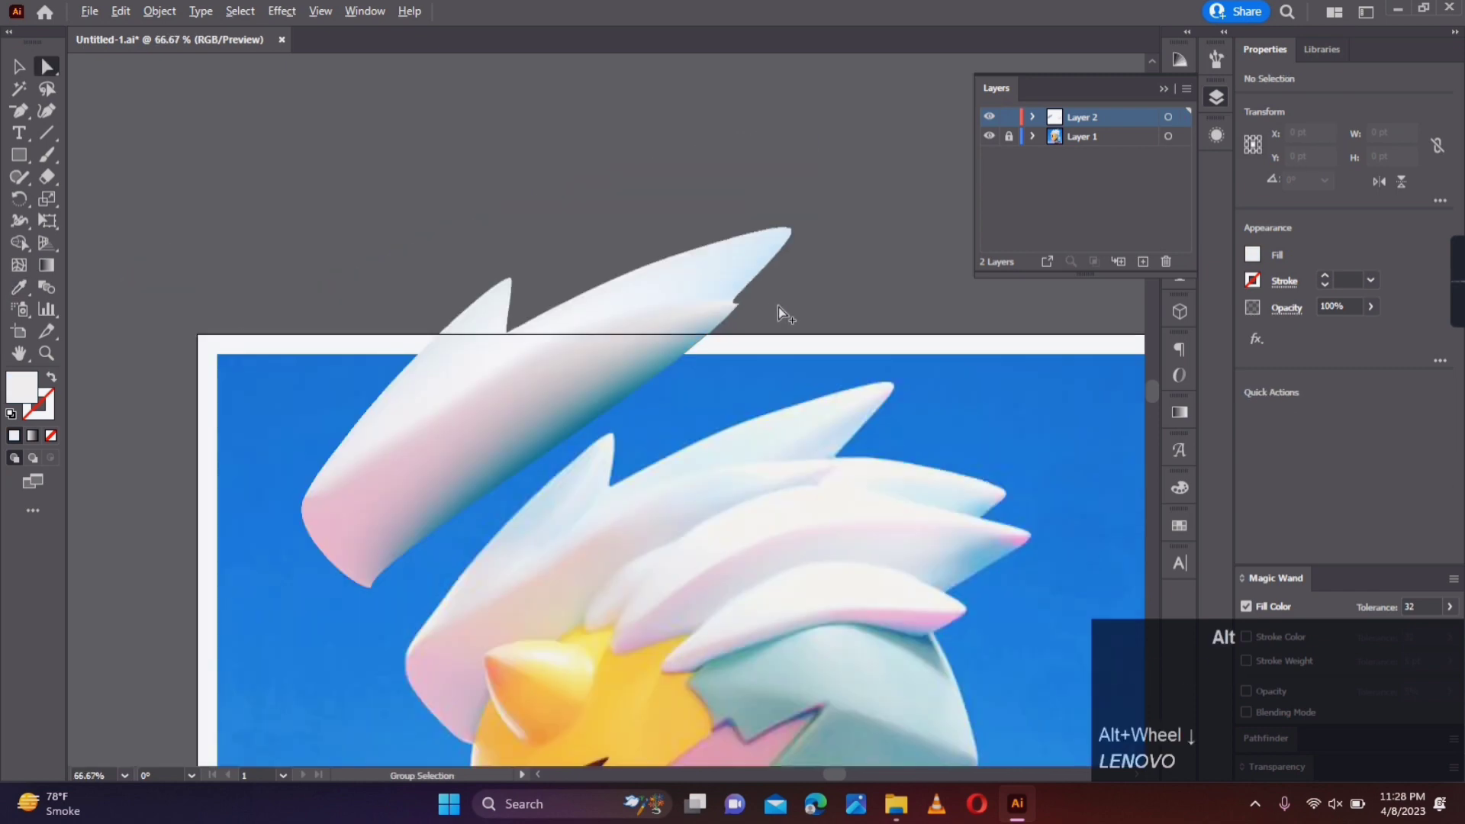
Step: Add a second crosswise mesh line toward the large spike and colour its inner point a light tone
scroll(730, 304, "up", 2)
key("u")
left_click(491, 353)
scroll(489, 353, "down", 3)
key("i")
key("a")
left_click(611, 366)
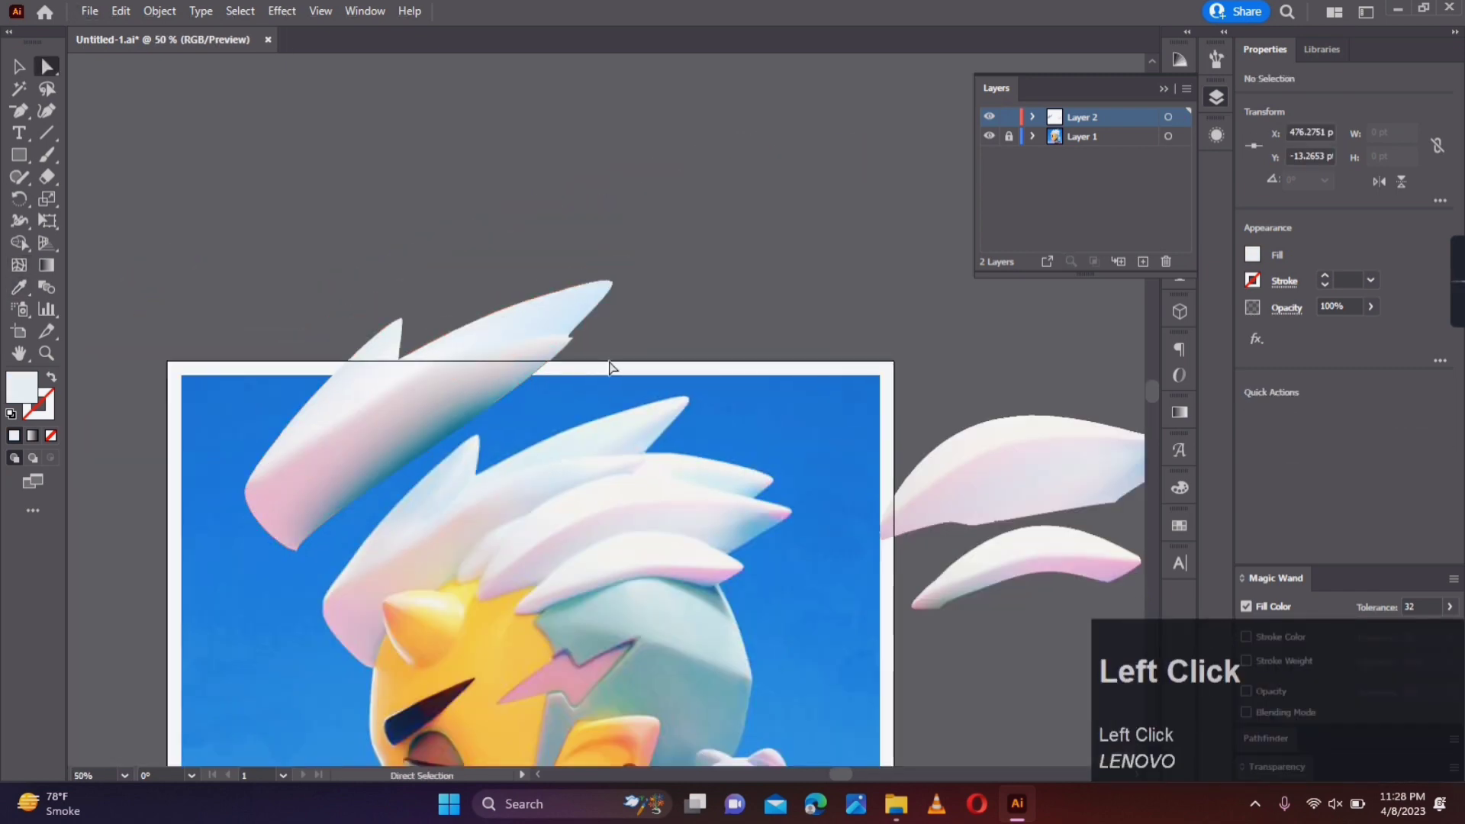
Step: Adjust the points and handles where the second crosswise mesh line meets the inner lines to sharpen the shading boundary
scroll(507, 346, "up", 4)
left_click_drag(493, 319, 399, 369)
left_click(827, 293)
scroll(827, 293, "down", 1)
scroll(642, 314, "up", 3)
left_click_drag(821, 275, 458, 314)
left_click_drag(638, 291, 599, 280)
left_click(673, 306)
scroll(673, 305, "down", 8)
scroll(687, 311, "up", 2)
scroll(572, 323, "up", 4)
left_click_drag(686, 253, 712, 244)
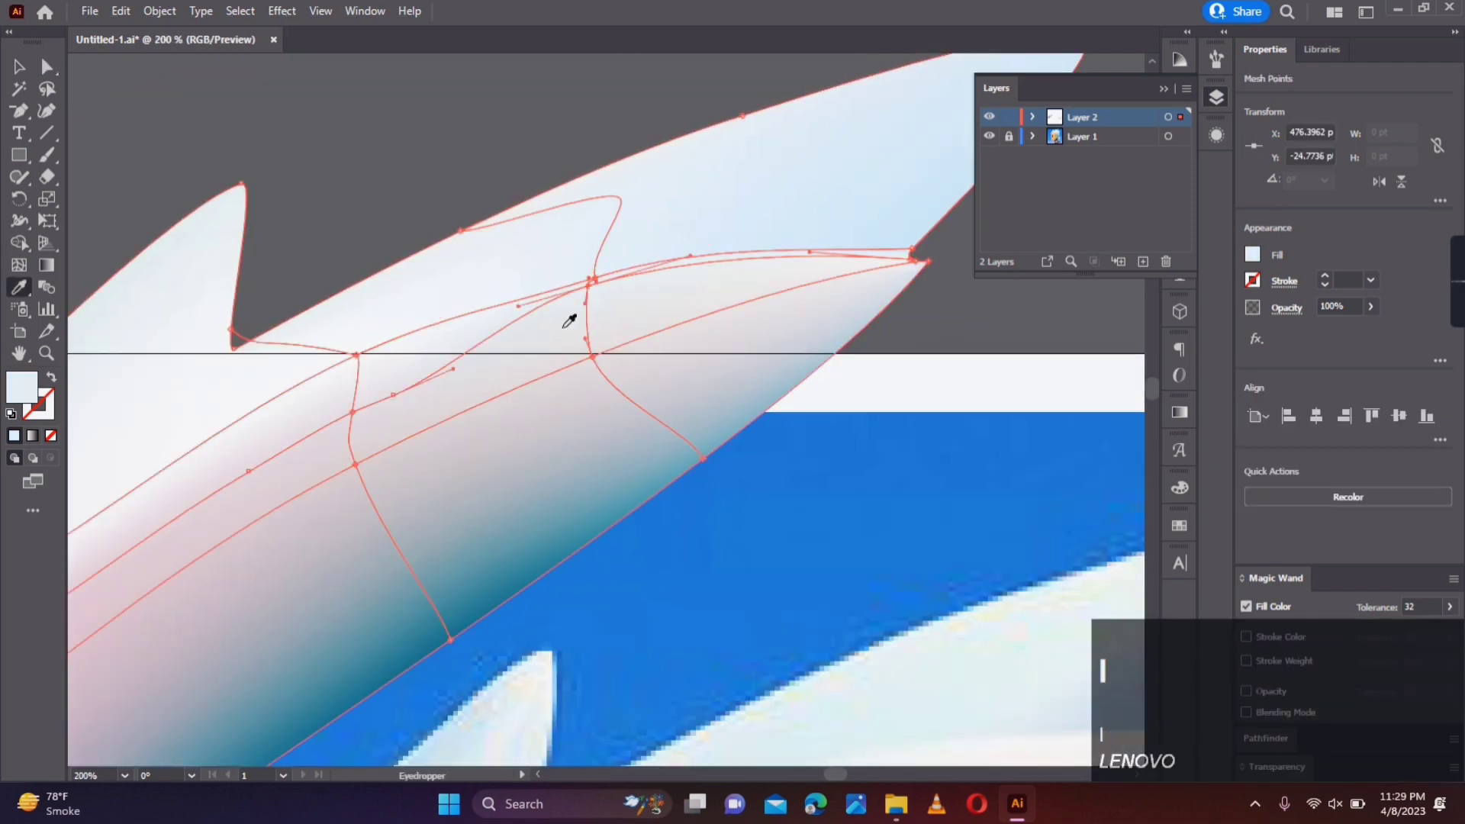
Step: Refine the closely spaced mesh points and handles on the inner lines beneath the large spike
scroll(1023, 331, "down", 3)
scroll(1022, 343, "down", 1)
left_click_drag(1082, 287, 752, 278)
scroll(702, 267, "up", 4)
scroll(457, 377, "up", 2)
left_click_drag(615, 435, 606, 436)
mouse_move(602, 419)
left_mouse_down()
mouse_move(599, 406)
mouse_move(582, 438)
mouse_move(622, 439)
left_mouse_up()
left_click(631, 429)
scroll(627, 442, "up", 3)
left_click(629, 409)
left_click(710, 389)
scroll(711, 389, "down", 3)
scroll(712, 392, "down", 6)
scroll(662, 410, "up", 3)
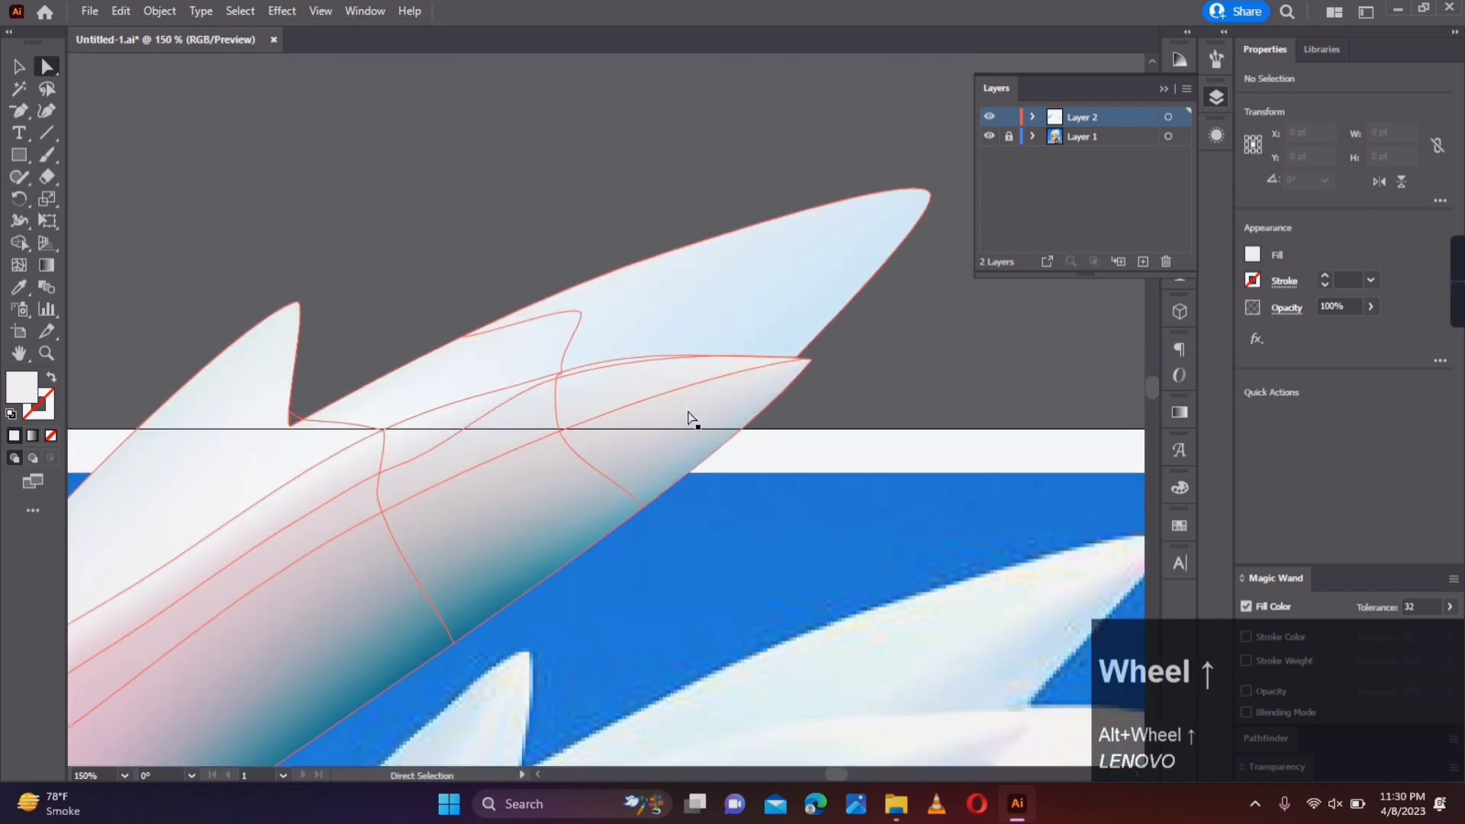
Step: Add two lengthwise mesh lines through the lower hair section, crossing the second crosswise line
key("u")
left_click(577, 419)
scroll(538, 397, "down", 3)
scroll(539, 397, "up", 5)
left_click(587, 432)
scroll(592, 435, "down", 4)
Step: Colour the new point on the second crosswise mesh line with a sampled light tone and nudge it upward
key("i")
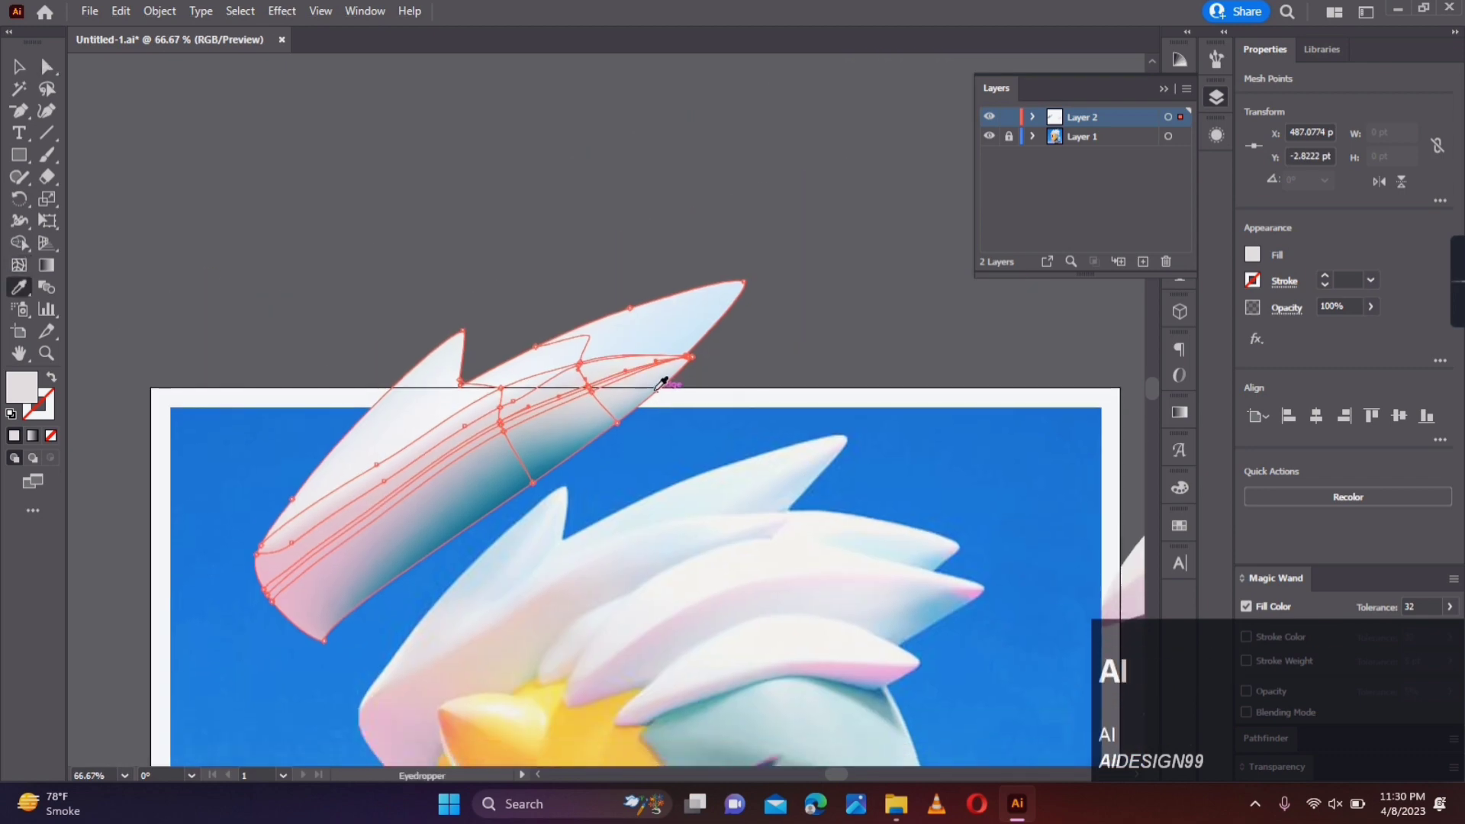
left_click(592, 399)
key("a")
scroll(595, 398, "up", 4)
left_click(603, 402)
left_click(968, 425)
scroll(885, 421, "down", 2)
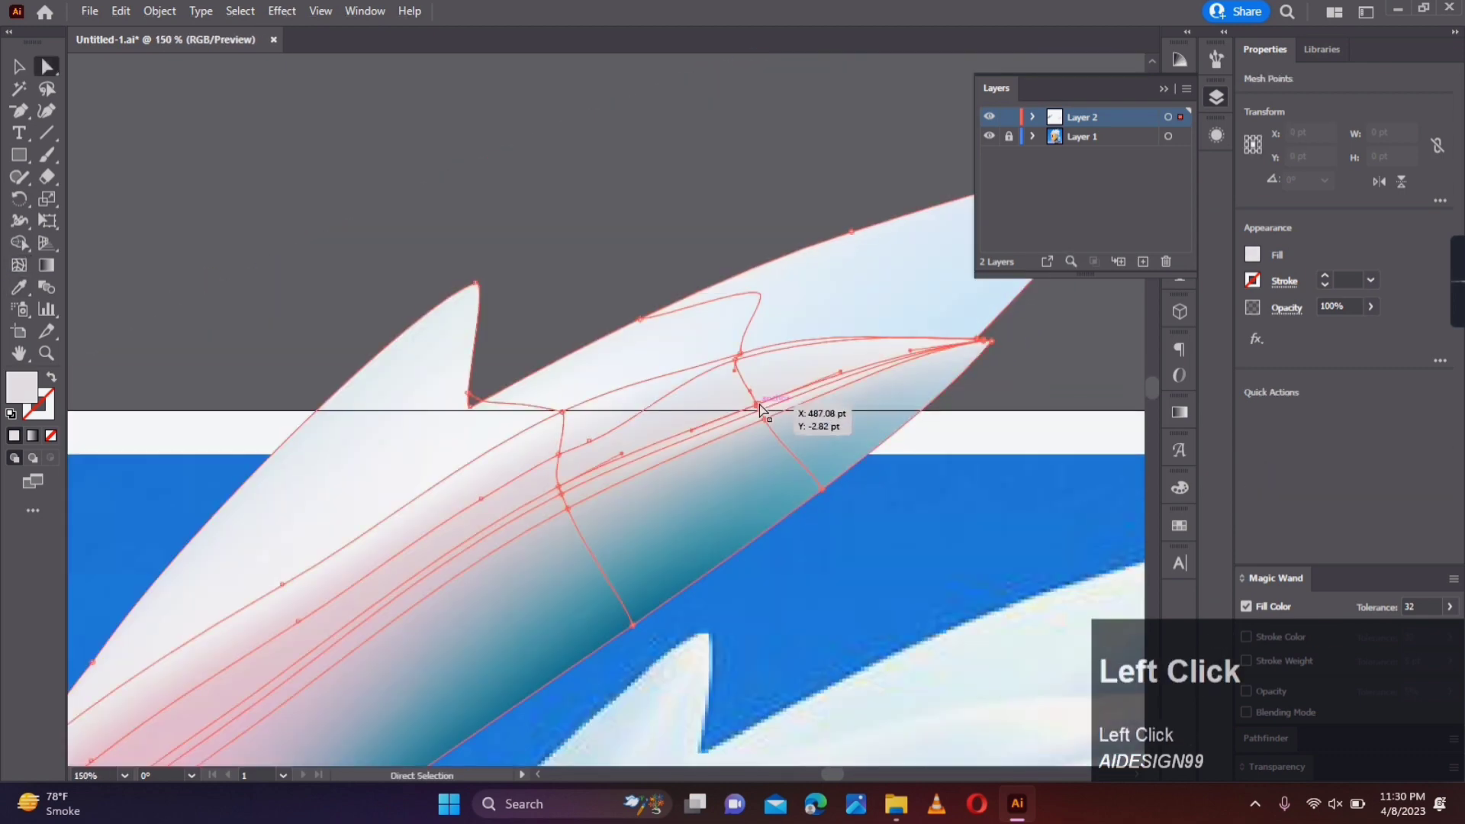
left_click_drag(760, 409, 757, 401)
left_click(963, 429)
Step: Recolour the dark teal mesh point on the lower edge with a lighter tone sampled from inside the mesh
scroll(963, 429, "down", 3)
left_click_drag(1040, 425, 1007, 373)
left_click(802, 441)
key("i")
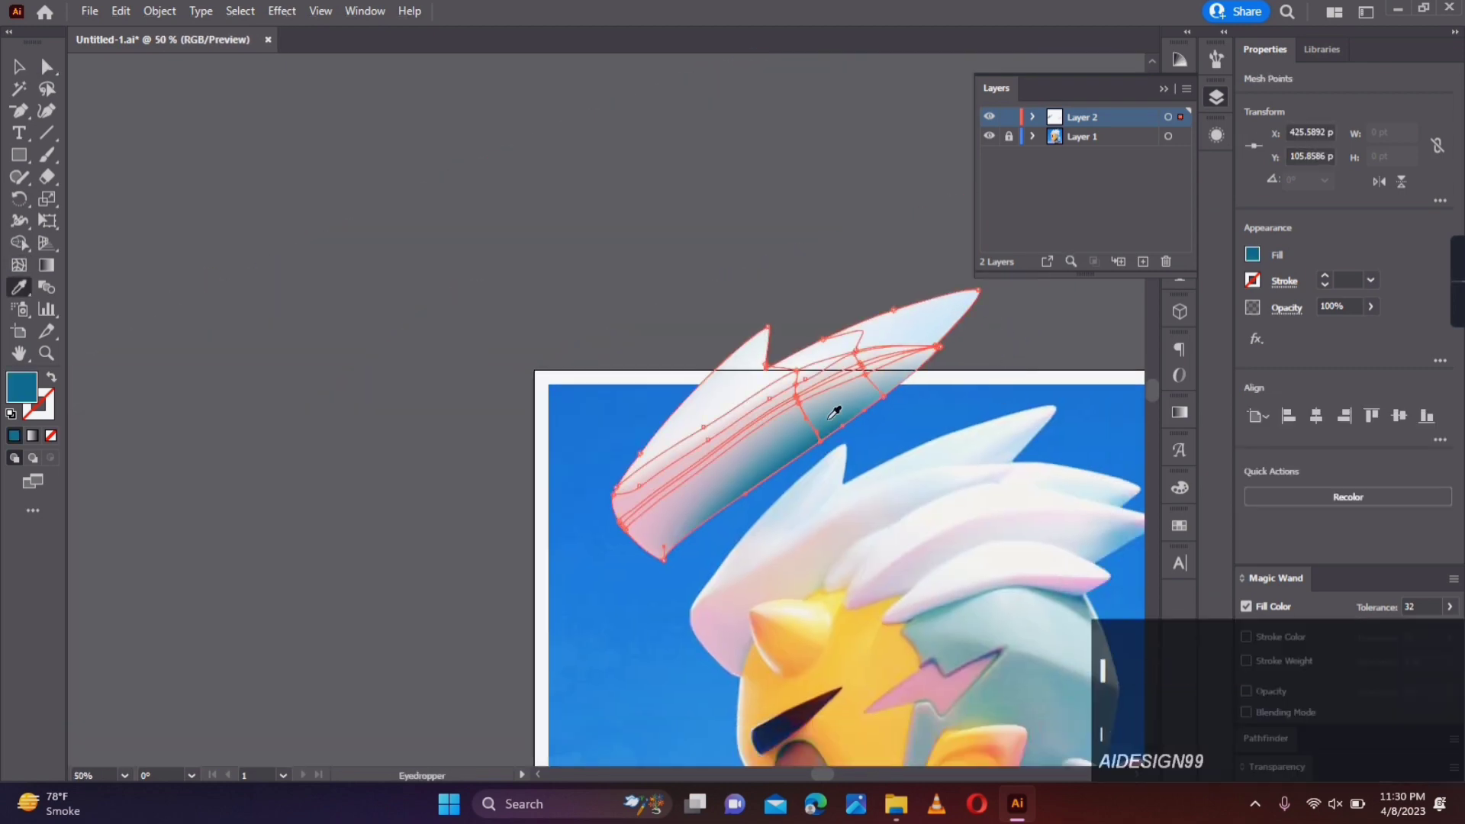
left_click(837, 409)
key("a")
Step: Add two lengthwise mesh lines from the small spike's notch, keeping the lower one blue-grey and lightening the upper one
key("u")
scroll(729, 374, "up", 4)
left_click(880, 352)
scroll(877, 354, "down", 2)
scroll(885, 340, "up", 4)
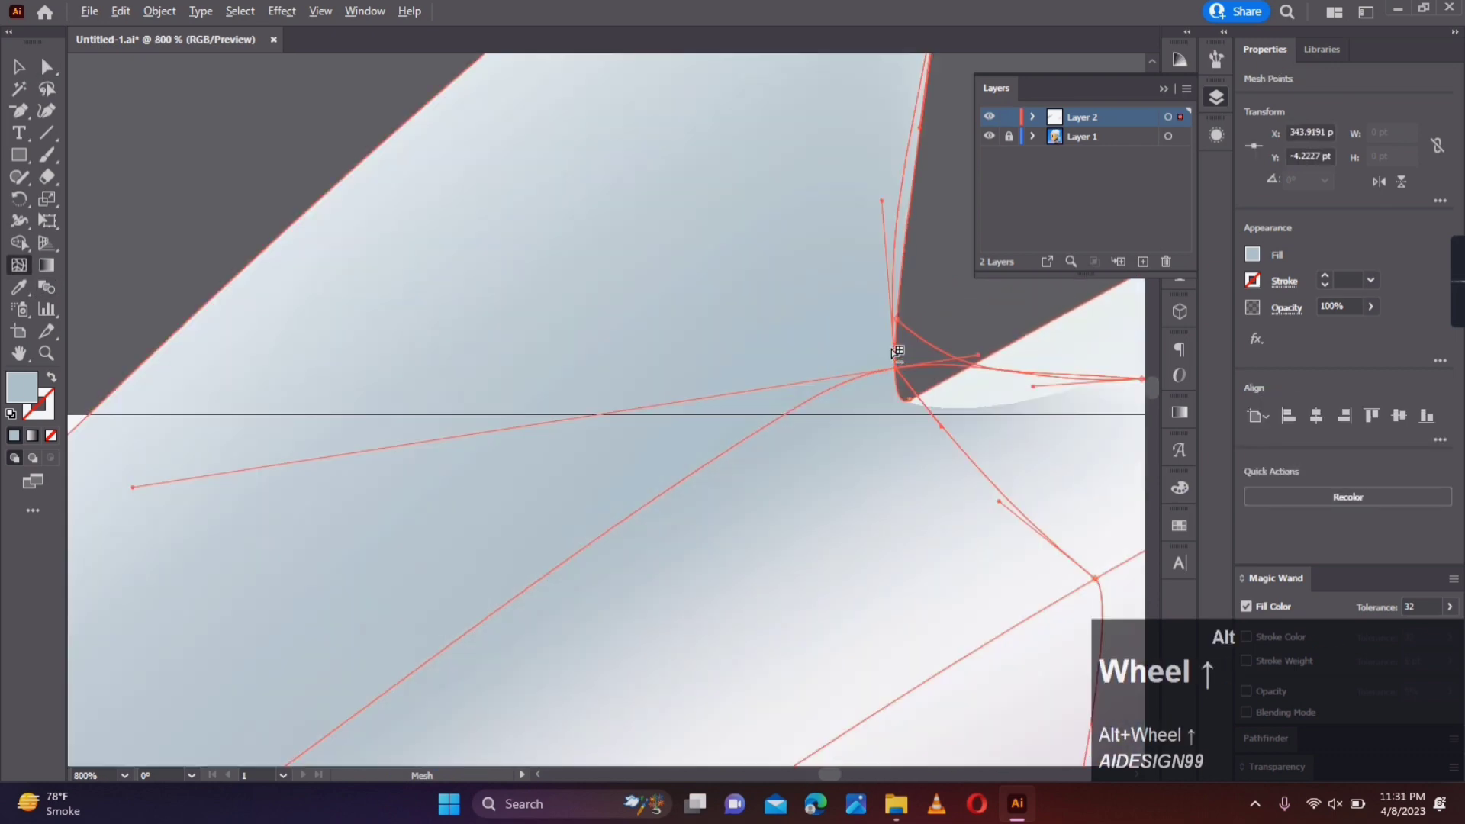
scroll(895, 345, "down", 6)
key("i")
left_click(898, 381)
Step: Adjust the notch mesh points and bend the lower line's handle downward to shape the small spike's blue-grey shadow
key("a")
scroll(921, 354, "up", 6)
left_click_drag(799, 304, 801, 295)
left_click_drag(800, 311, 802, 314)
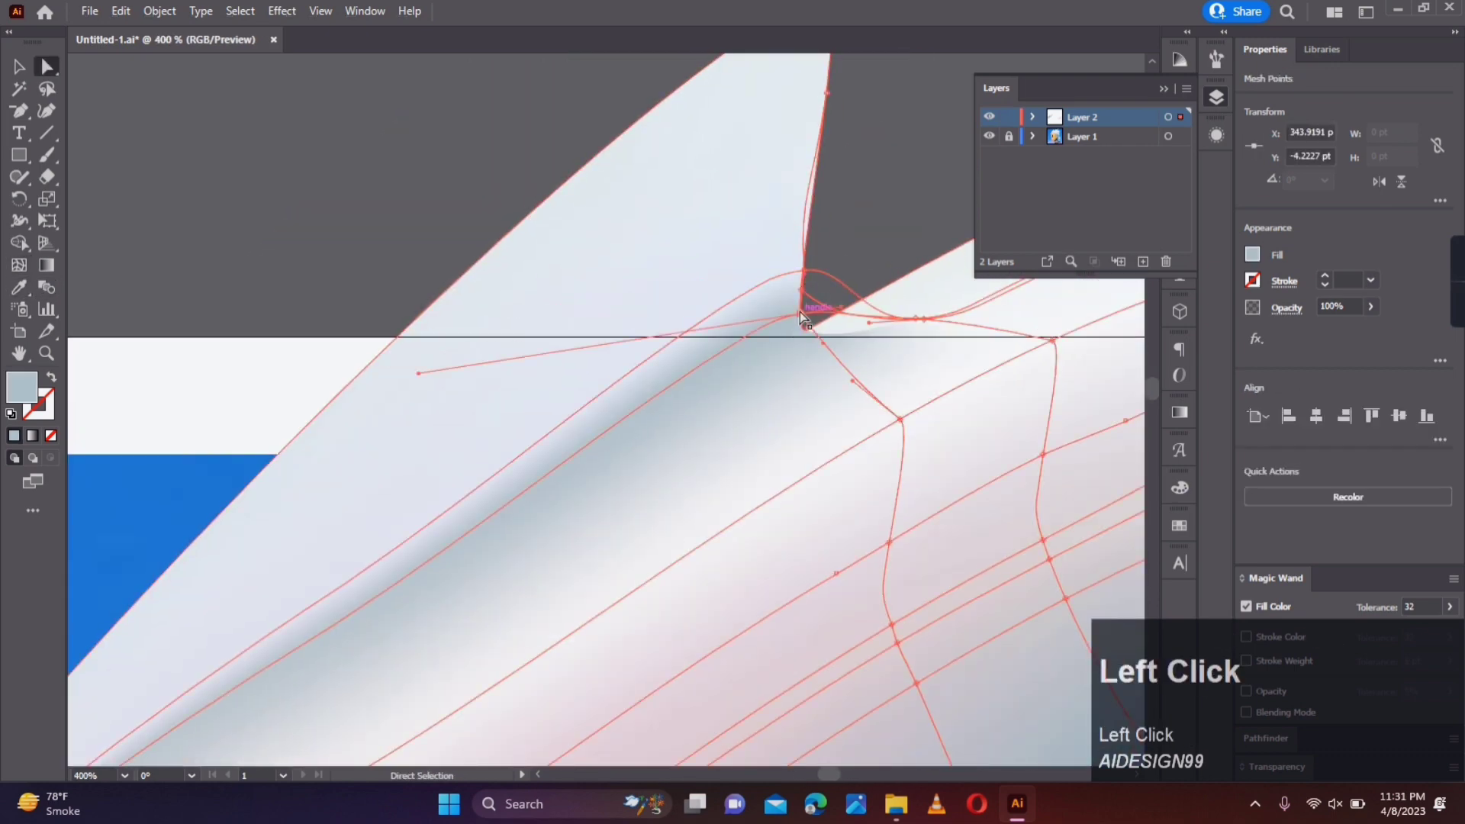
mouse_move(425, 379)
left_mouse_down()
mouse_move(393, 349)
mouse_move(441, 469)
left_mouse_up()
scroll(277, 410, "down", 6)
scroll(621, 308, "up", 5)
Step: Add a crosswise mesh line through the small spike and another lengthwise line just below its shadow
left_click(19, 265)
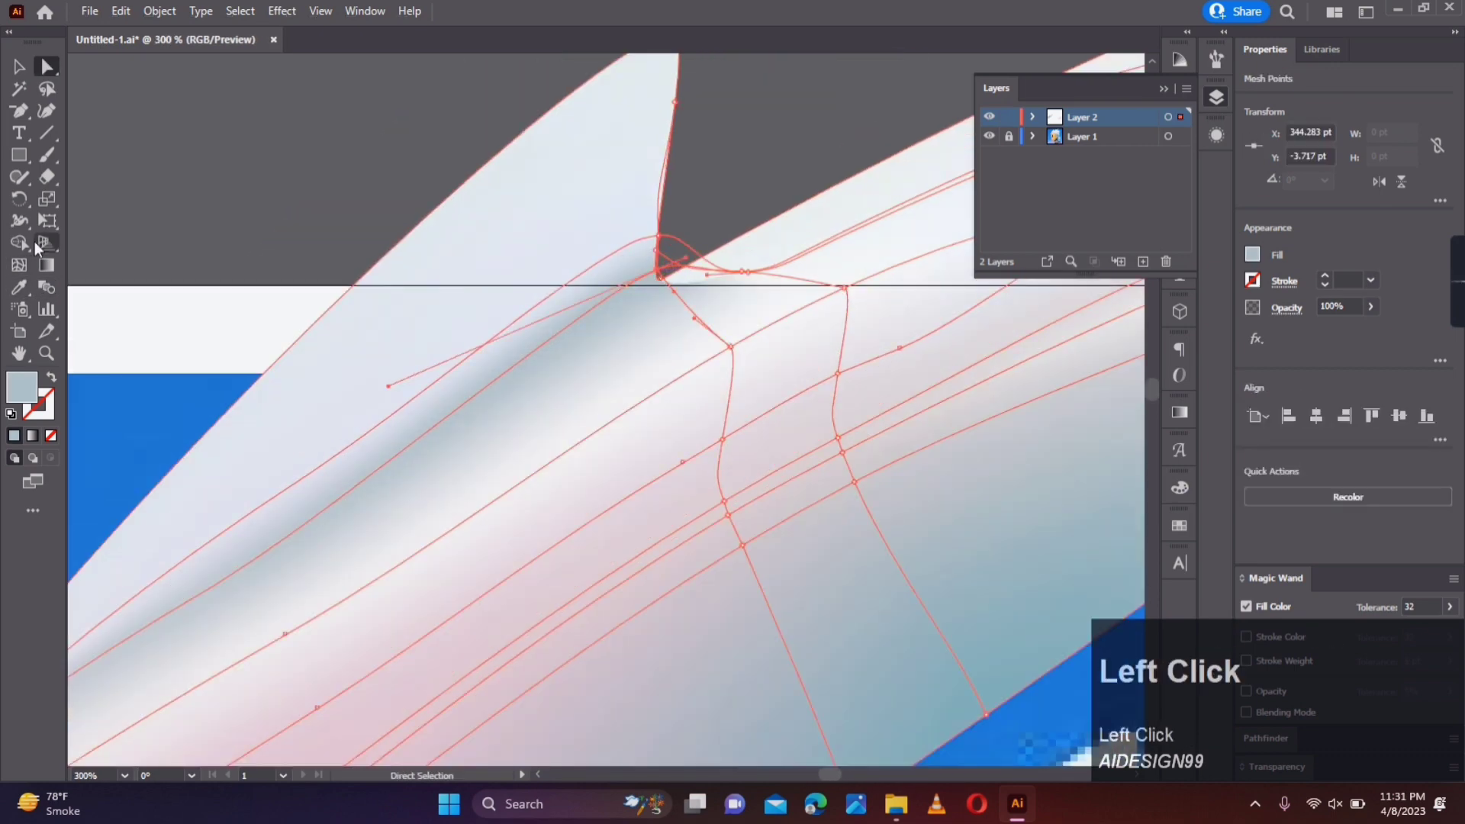
left_click(349, 492)
key("q")
key("a")
scroll(191, 213, "up", 2)
scroll(236, 229, "down", 4)
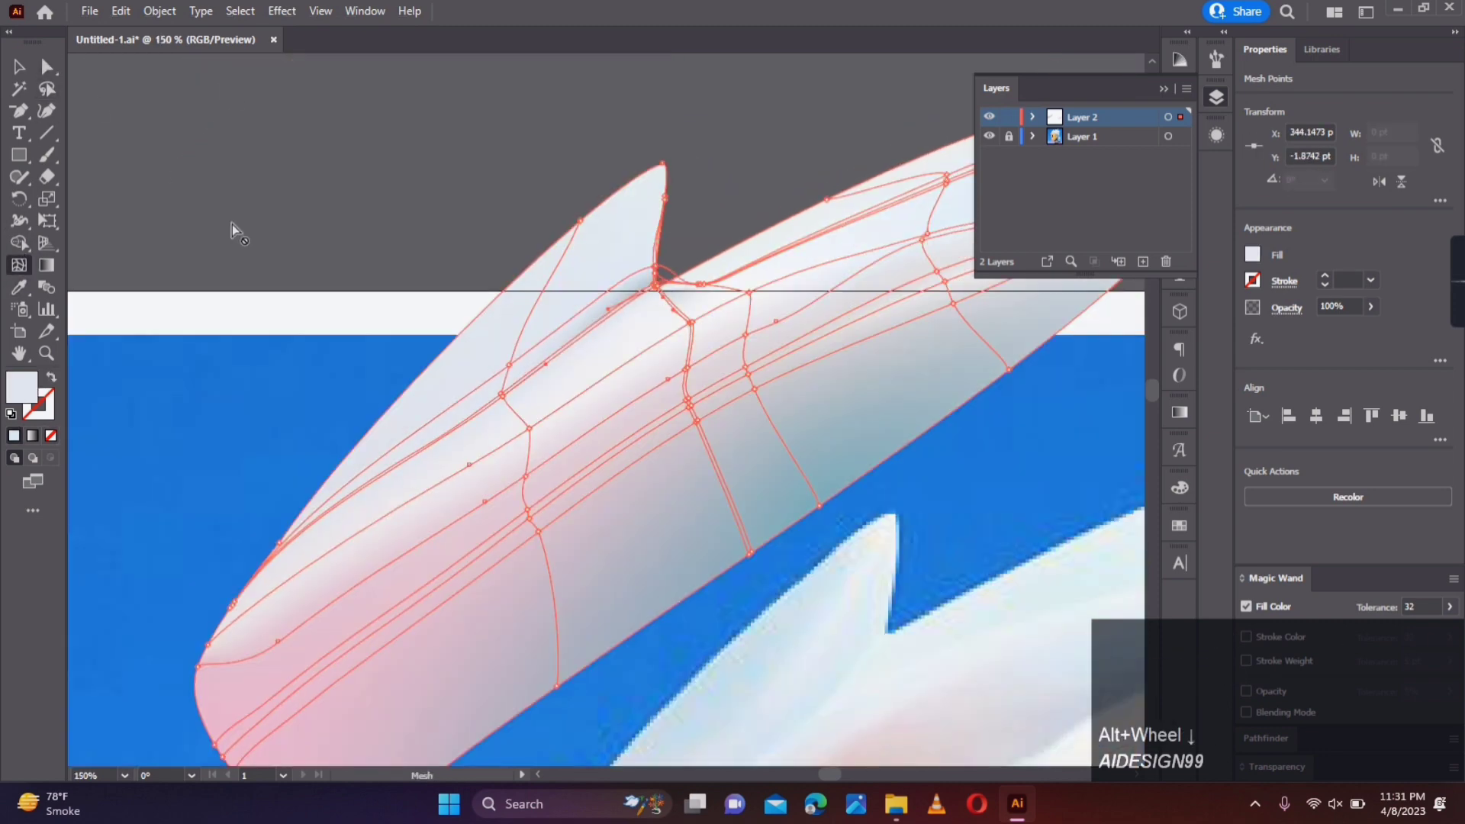
Step: Move the mesh point at the small spike's notch slightly down and outward to tighten the shadow's edge
left_click(746, 210)
scroll(654, 282, "up", 4)
left_click(668, 293)
left_click(804, 155)
scroll(804, 157, "down", 4)
scroll(755, 194, "up", 5)
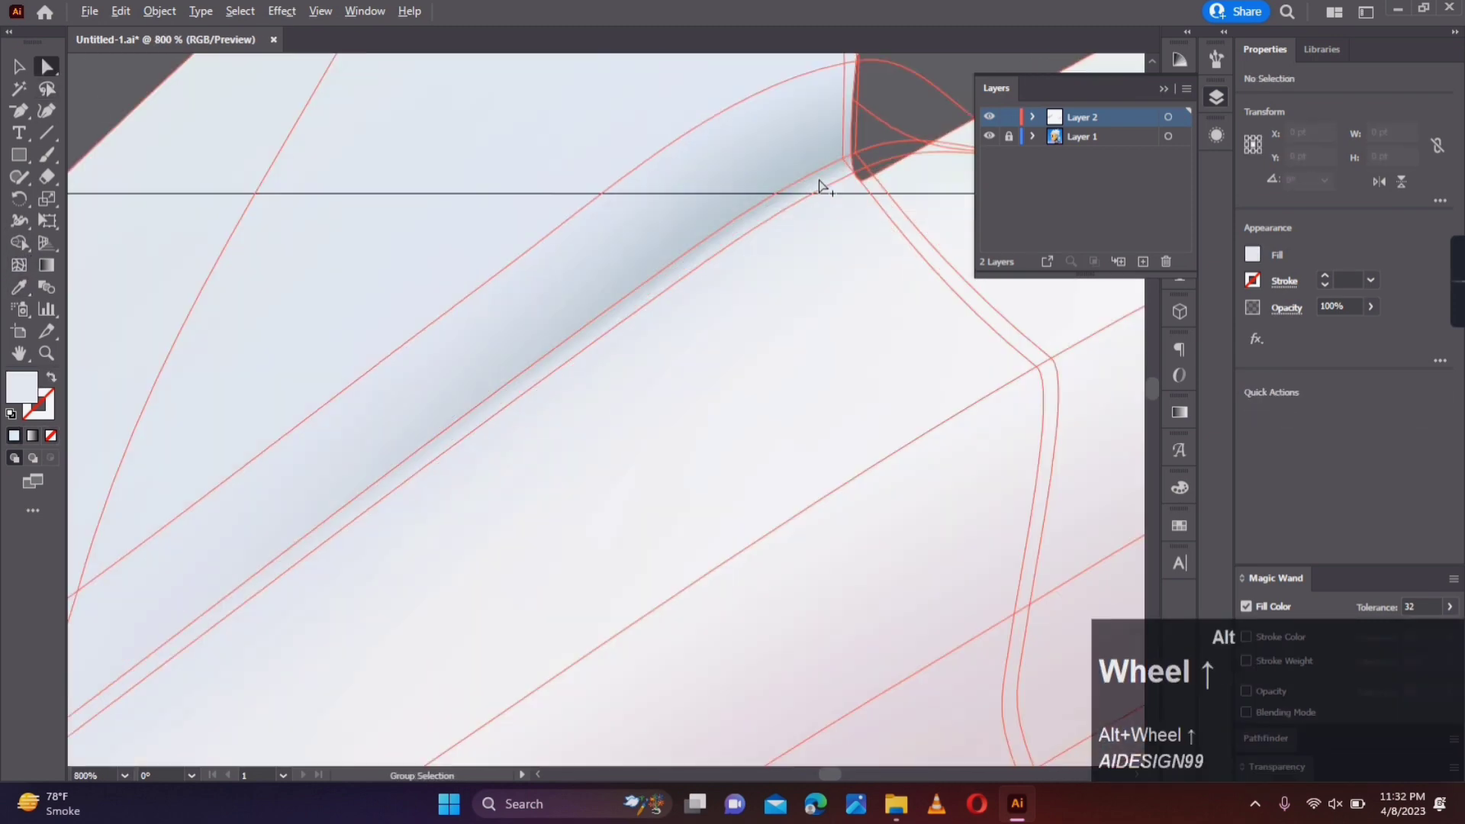
left_click_drag(857, 178, 867, 191)
scroll(771, 282, "down", 8)
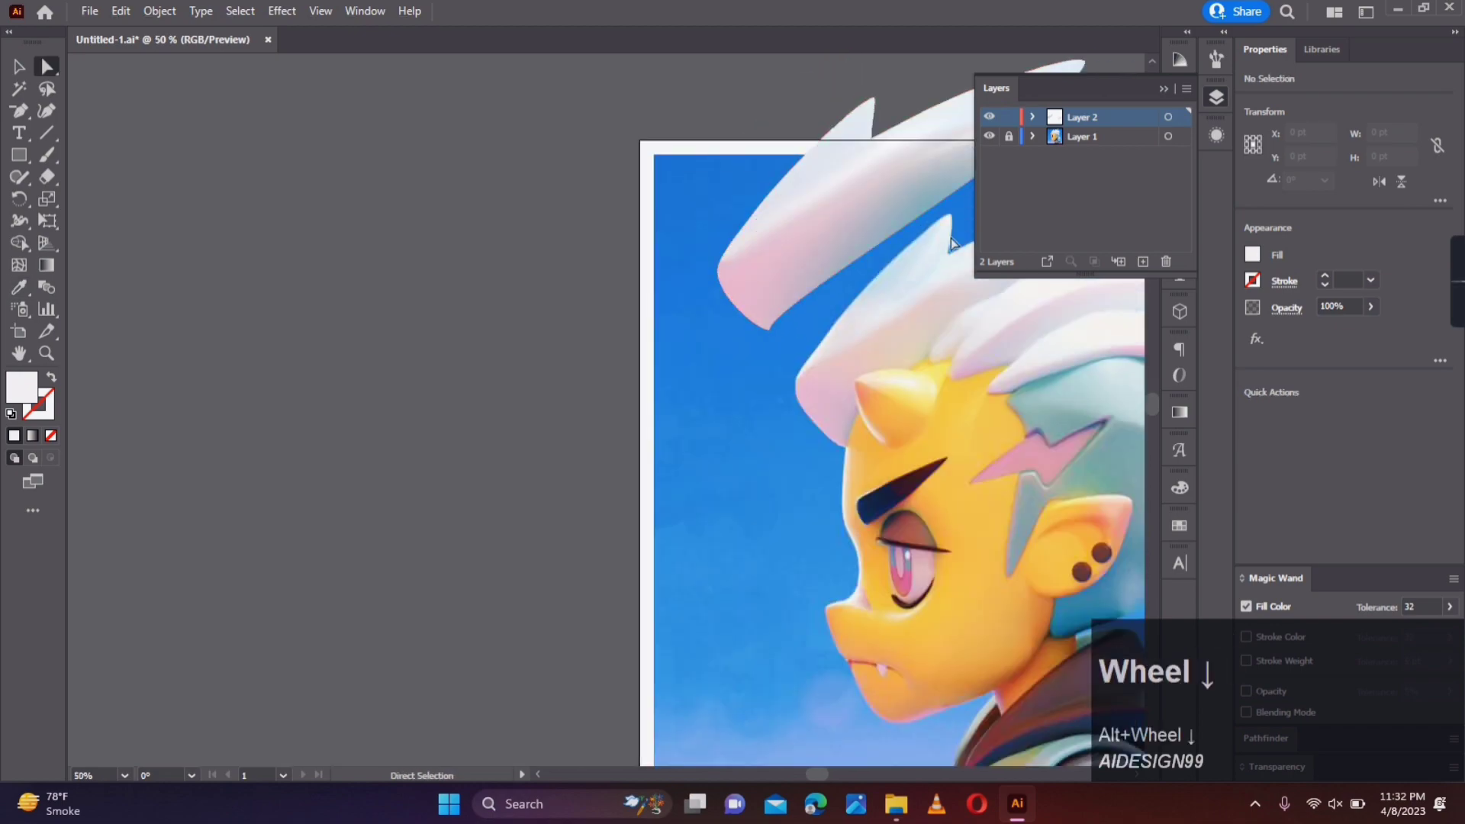
Step: Recolour the mesh points near the long upper spike's tip with pale blue-white sampled from the reference
left_click(943, 268)
scroll(943, 270, "down", 1)
scroll(762, 264, "up", 4)
left_click(831, 194)
left_click(834, 192)
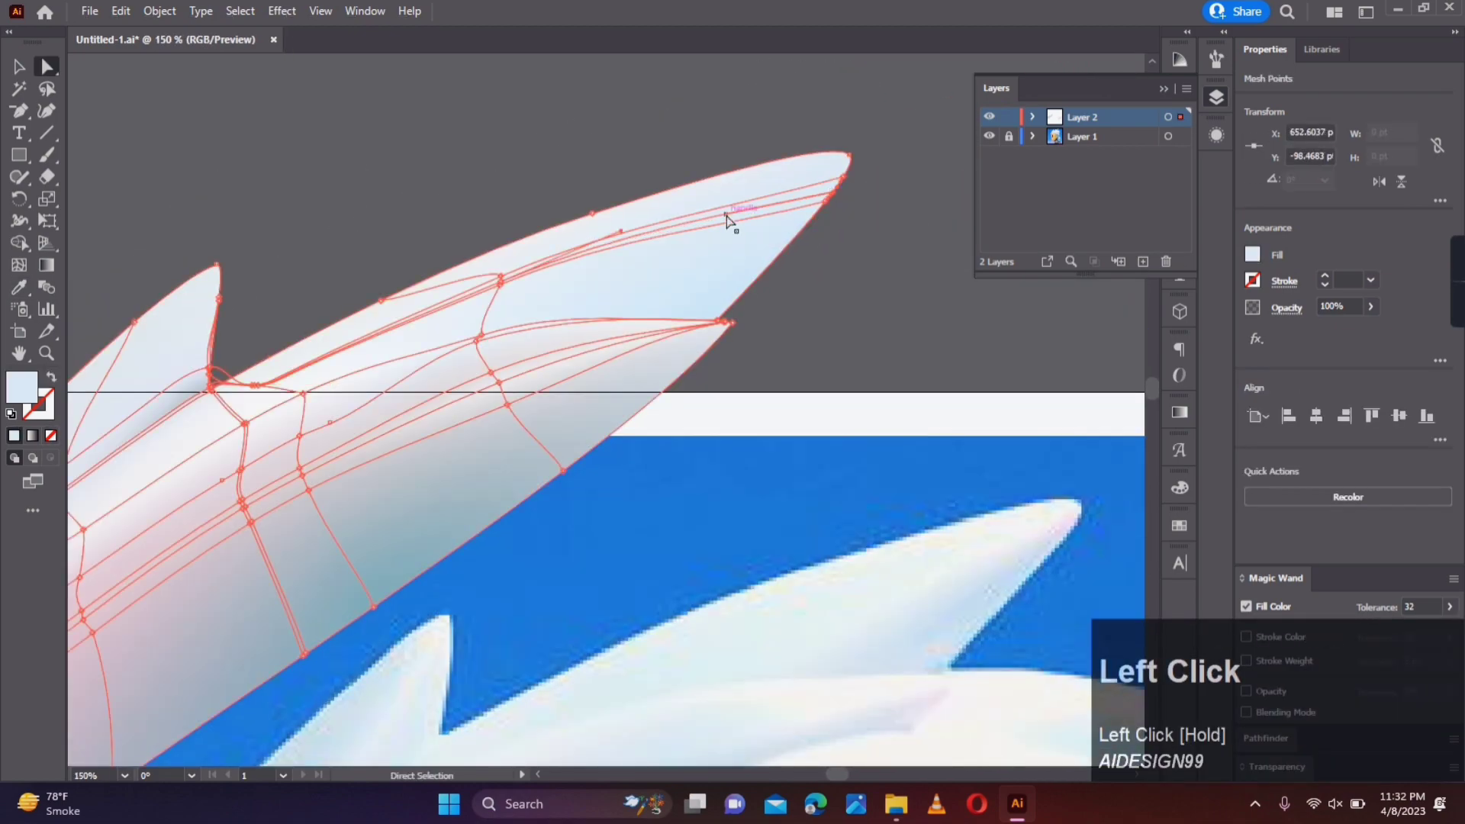
key("i")
scroll(941, 445, "down", 4)
scroll(957, 478, "up", 3)
left_click(957, 479)
key("a")
Step: Move the mesh point on the long upper spike's crosswise line slightly down to reshape its shading
scroll(479, 203, "down", 1)
scroll(474, 209, "up", 1)
scroll(614, 250, "up", 3)
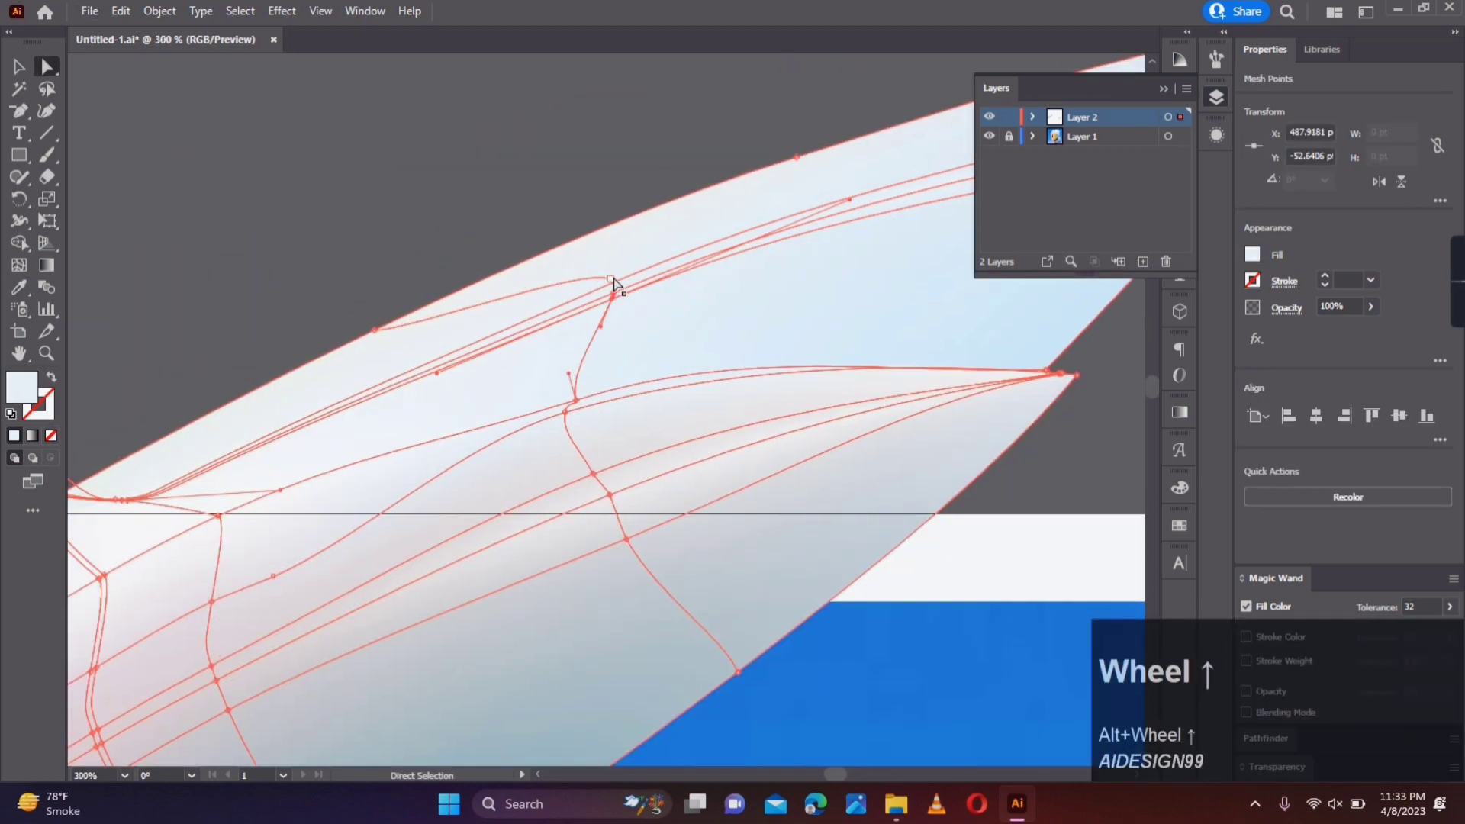
left_click_drag(611, 301, 618, 325)
scroll(647, 357, "down", 4)
left_click(886, 345)
Step: Draw a rectangle over the rear white spike, add a horizontal mesh line, and display the tracing layer as outlines
key("v")
scroll(755, 428, "up", 2)
left_click_drag(705, 365, 629, 373)
left_click(542, 226)
scroll(817, 340, "up", 3)
key("m")
left_click_drag(662, 320, 801, 407)
left_click(18, 264)
left_click(663, 360)
left_click(988, 117, "ctrl")
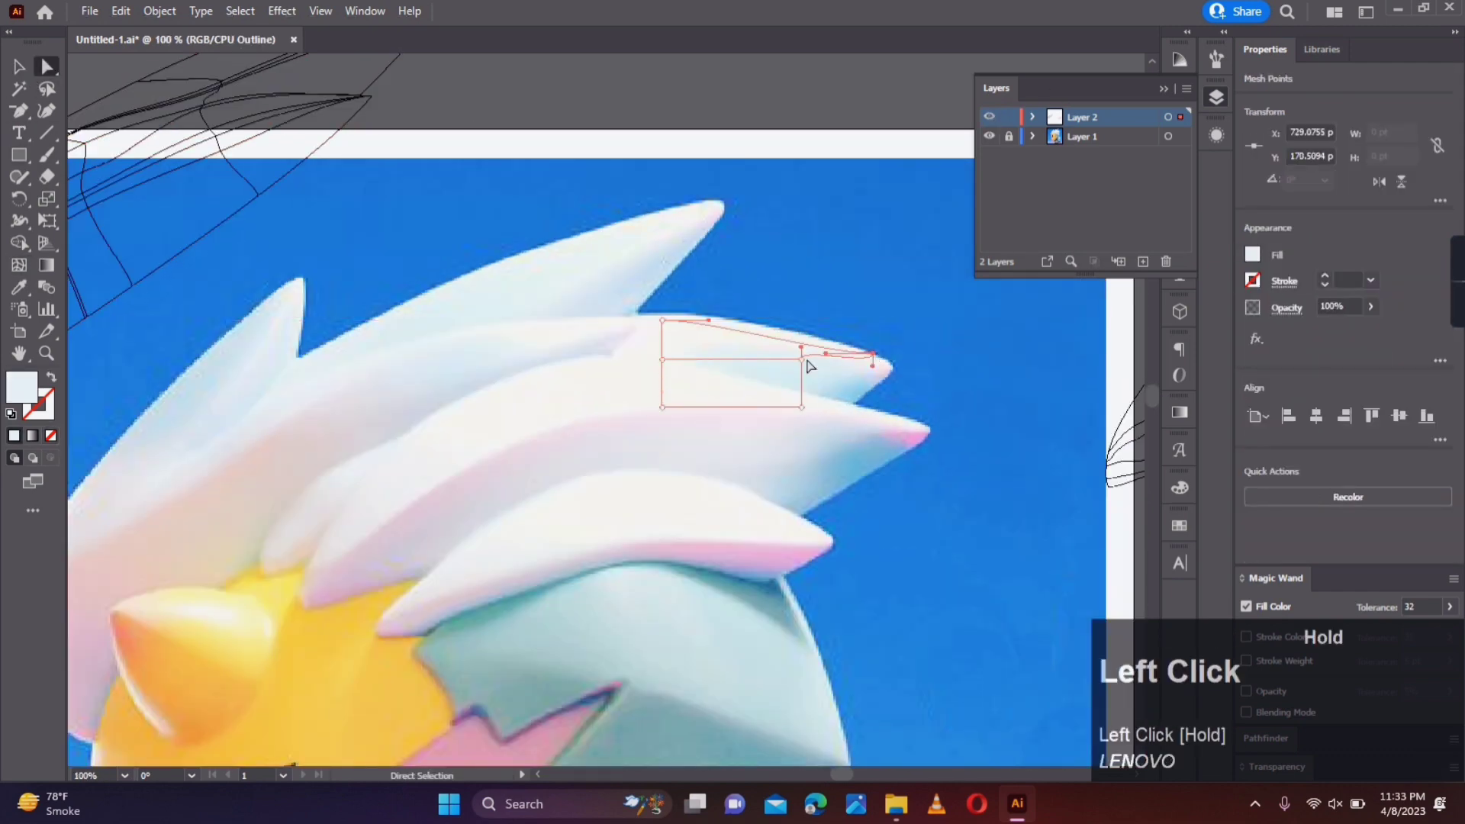
Step: Move the new mesh's inner points to the rear spike's base and curve its top edge along the reference contour
left_click_drag(662, 320, 614, 312)
left_click_drag(612, 372, 565, 382)
scroll(565, 380, "down", 2)
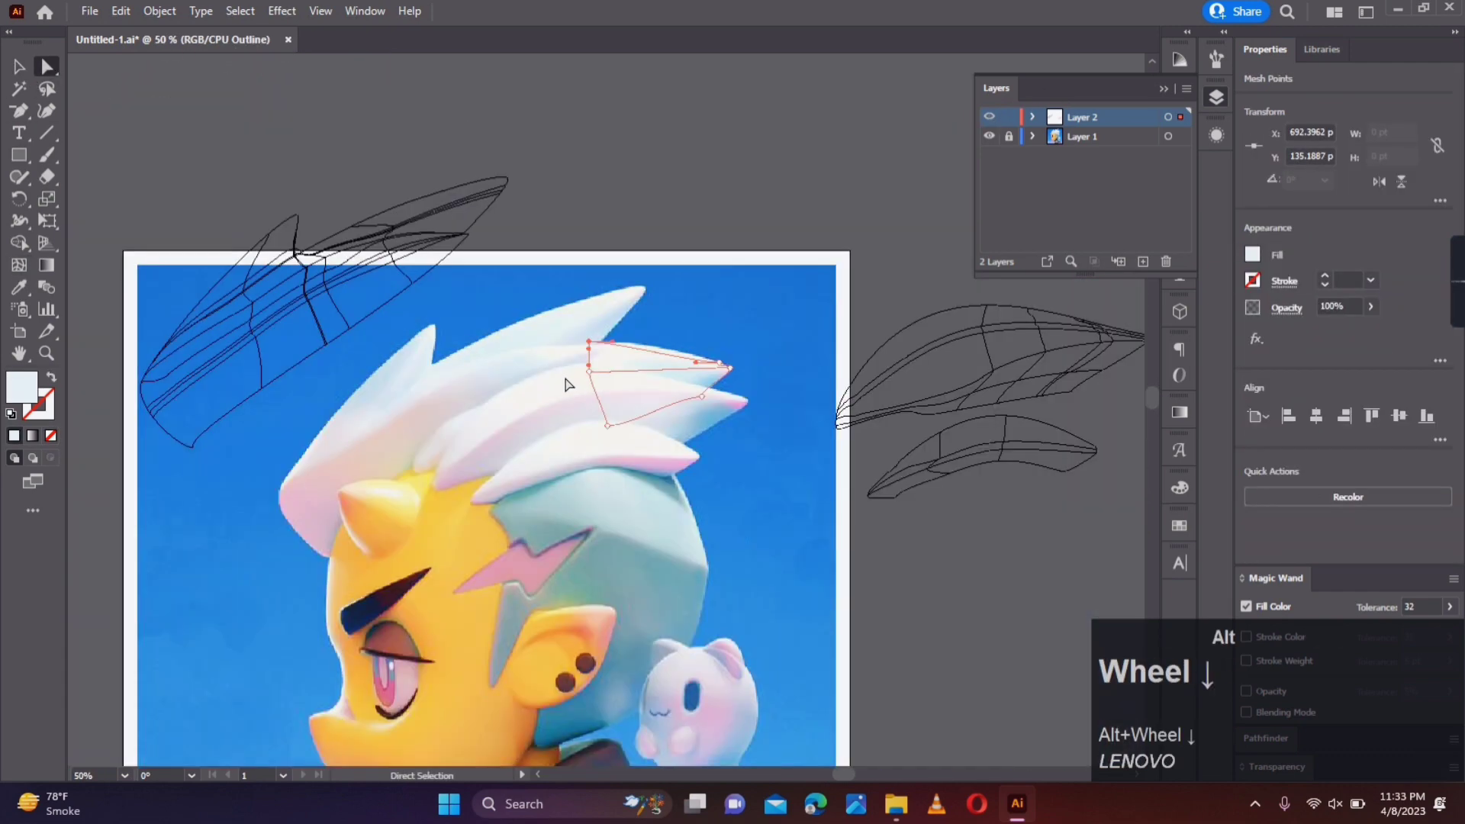
scroll(721, 386, "up", 2)
scroll(599, 308, "up", 3)
left_click(947, 396)
left_click_drag(810, 392, 753, 317)
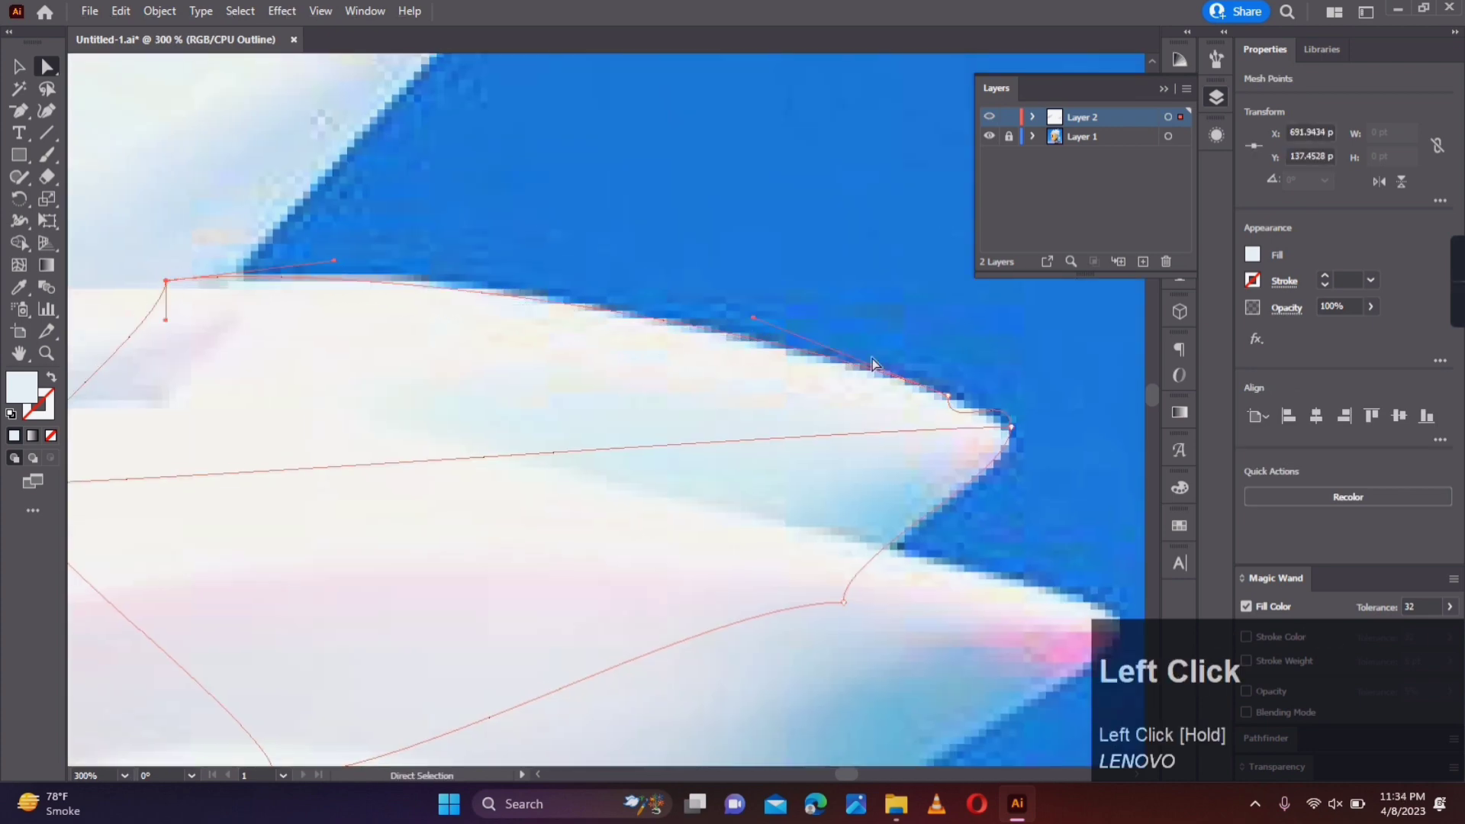
Step: Adjust the handles at the rear spike's tip so the outline and inner line follow its rounded point
left_click(1008, 429)
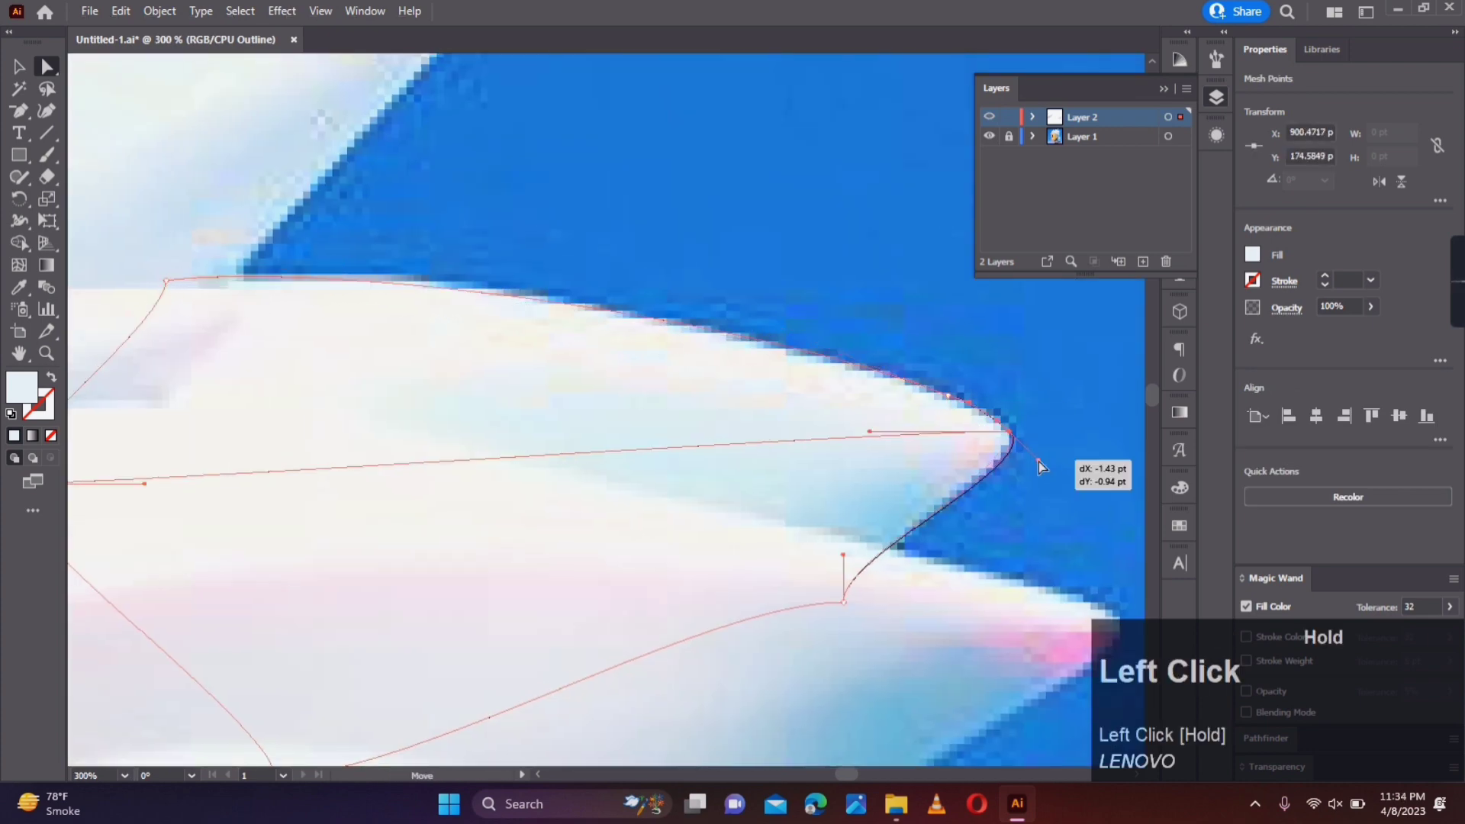
left_click_drag(1038, 461, 1035, 462)
left_click_drag(870, 431, 648, 366)
scroll(735, 414, "down", 4)
Step: Add a second lengthwise mesh line through the rear spike just below its tip
left_click(674, 477)
left_click(797, 418)
key("u")
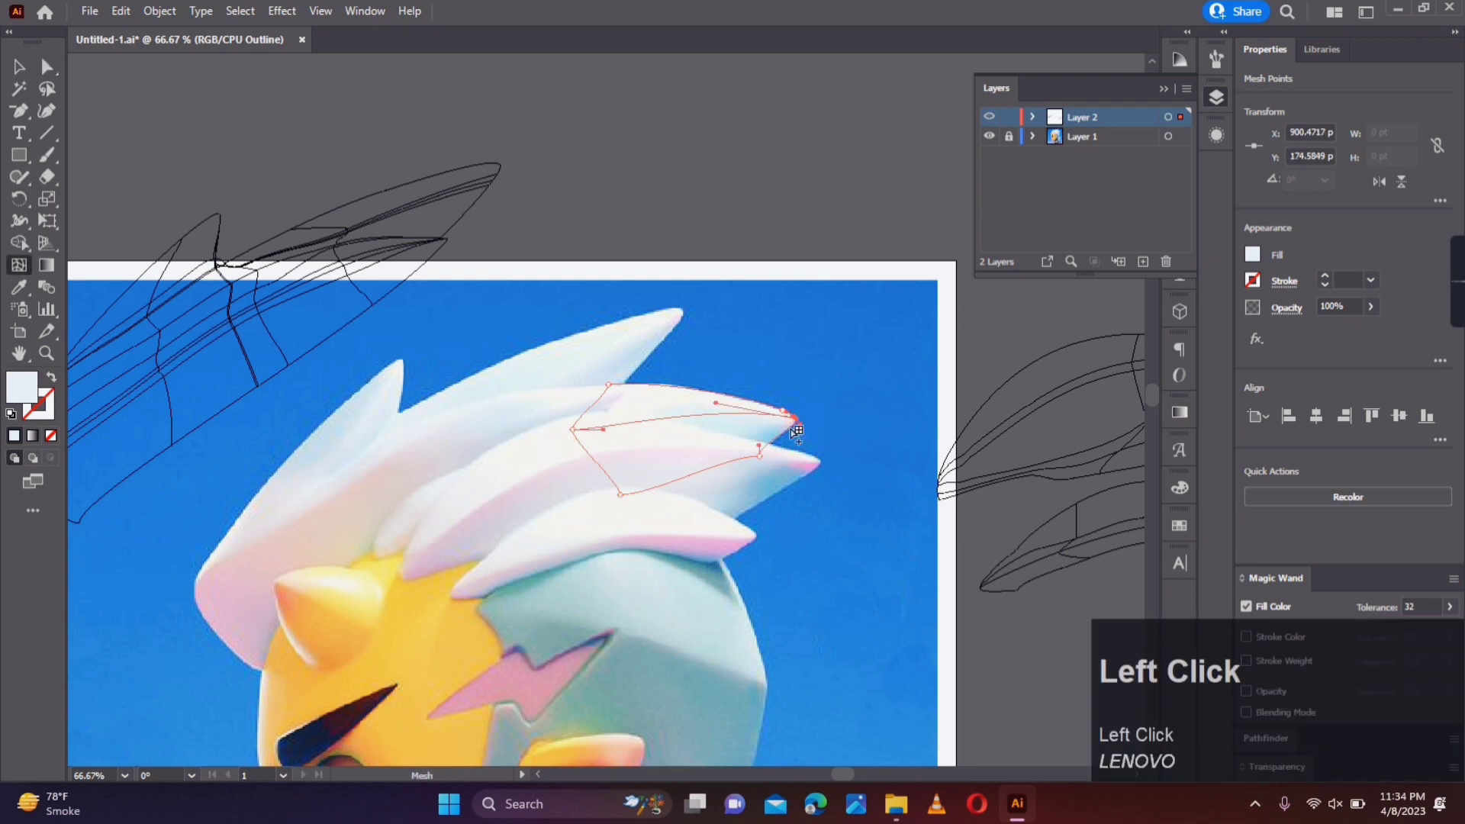
scroll(786, 429, "up", 2)
left_click(777, 439)
key("a")
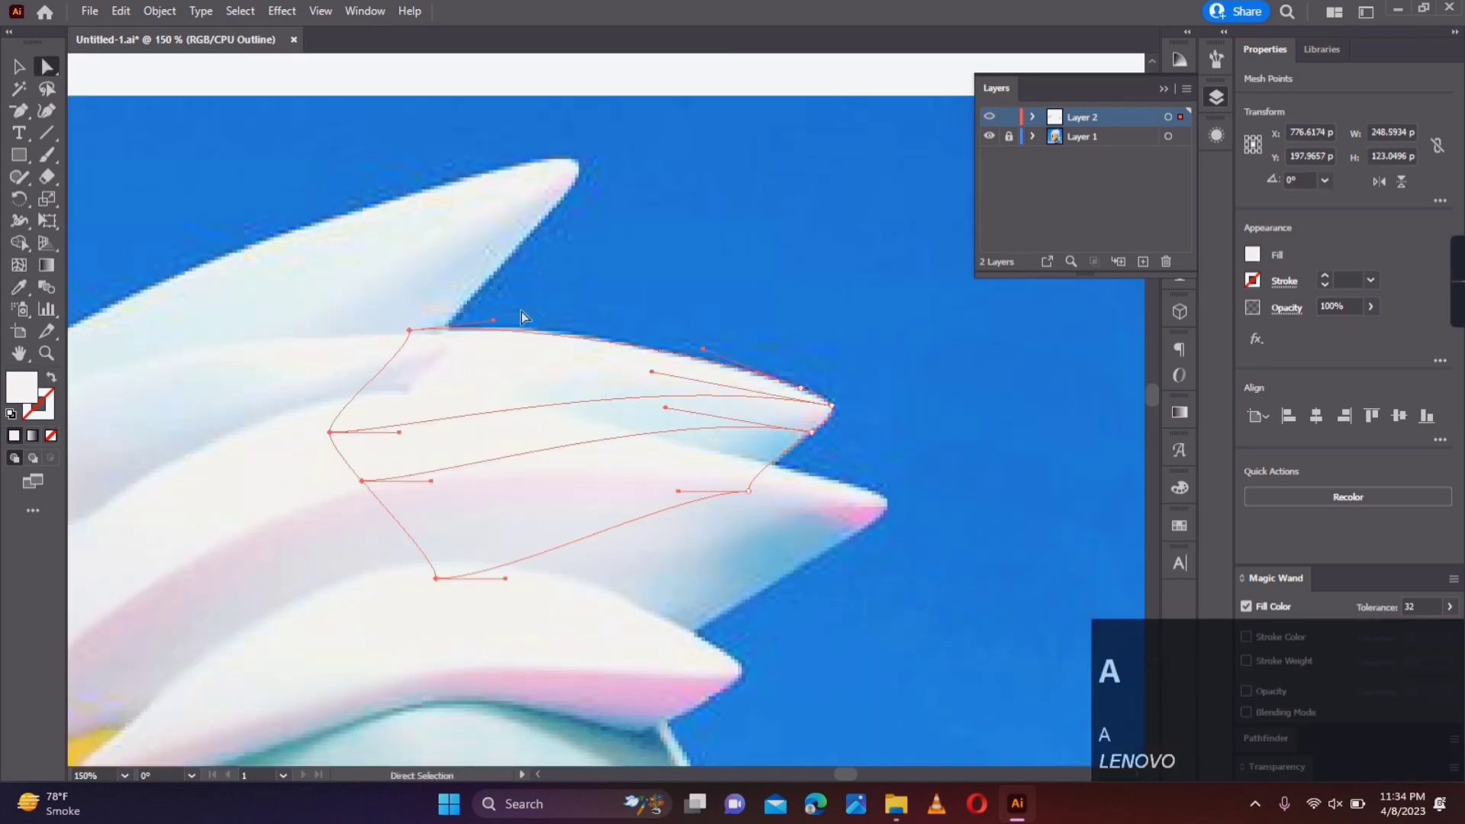
Step: Colour the rear spike's mesh points with white and pale blue tones sampled from the reference
left_click(329, 432)
key("i")
left_click(564, 393)
key("a")
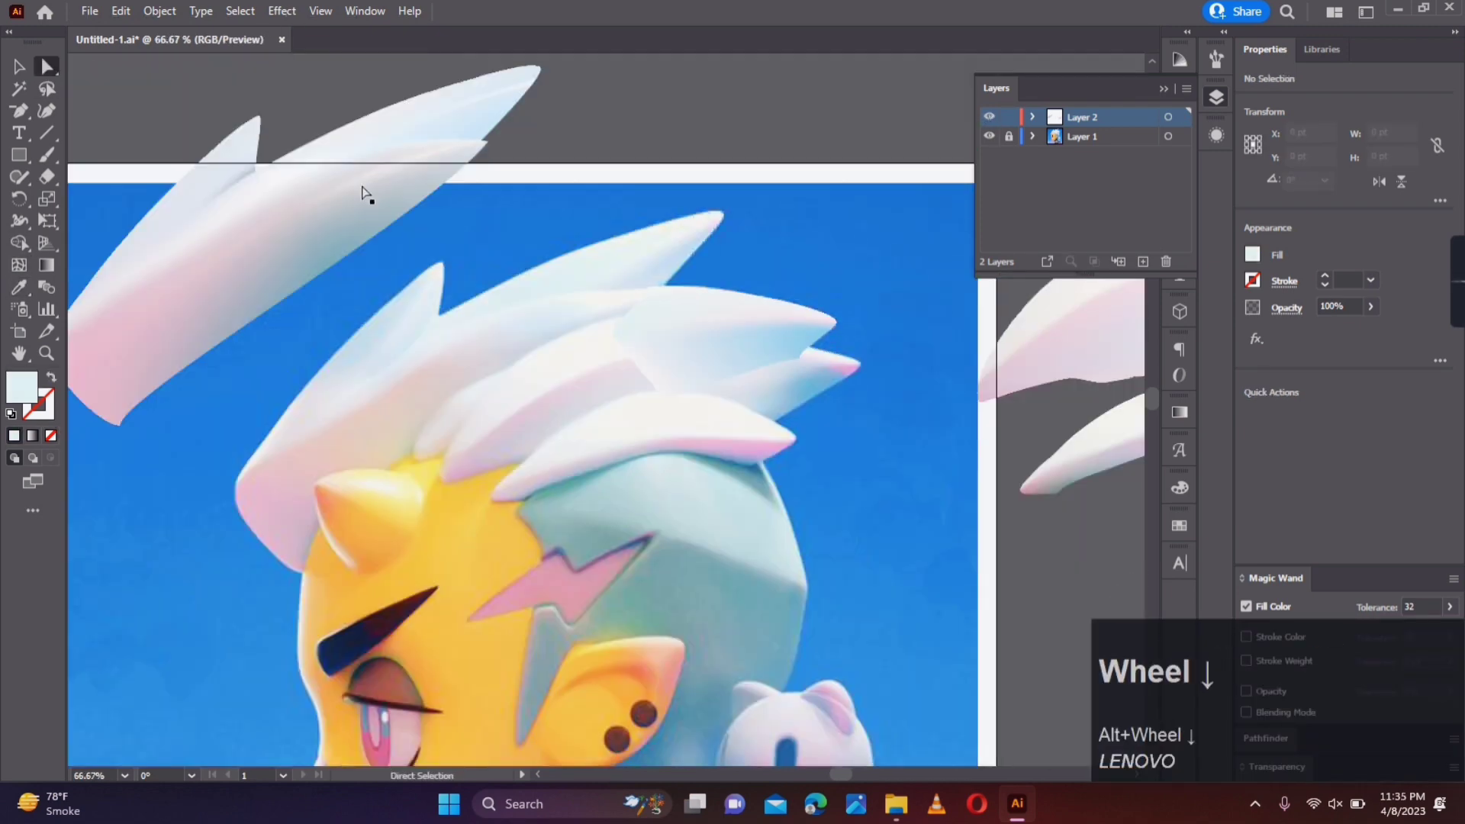
Step: Draw a rectangle about 54 × 35 pt over the small lock behind the horn, add a horizontal mesh line, and show outlines
key("v")
scroll(373, 374, "up", 3)
key("m")
left_click_drag(767, 402, 622, 306)
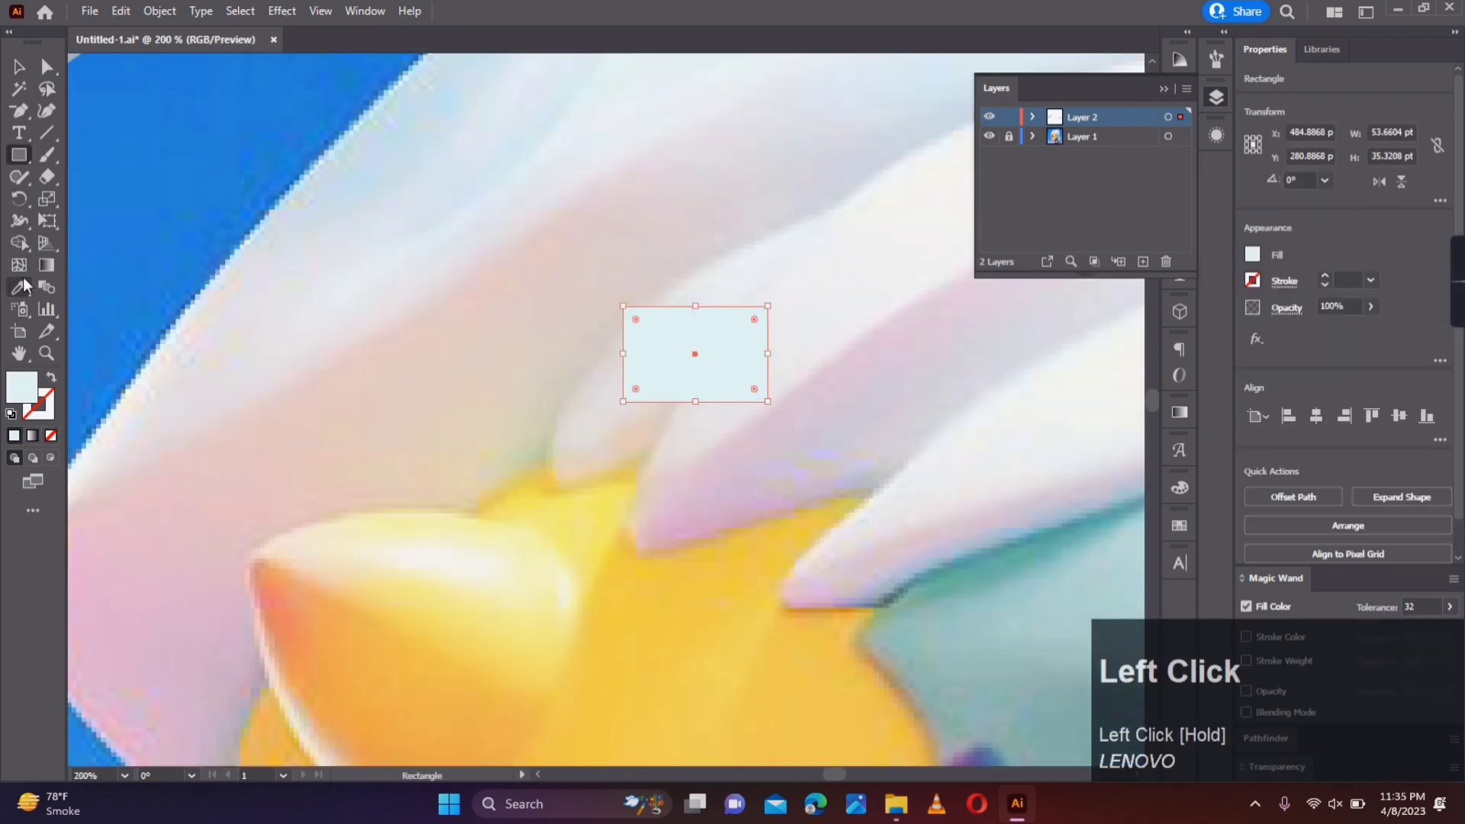
left_click(19, 265)
left_click(623, 353)
left_click(988, 117, "ctrl")
Step: Move the small lock's mesh corners onto its reference outline and gather the front points at its lower tip
left_click(46, 67)
left_click_drag(768, 306, 865, 202)
left_click_drag(595, 282, 652, 427)
left_click_drag(622, 401, 581, 481)
scroll(577, 524, "down", 1)
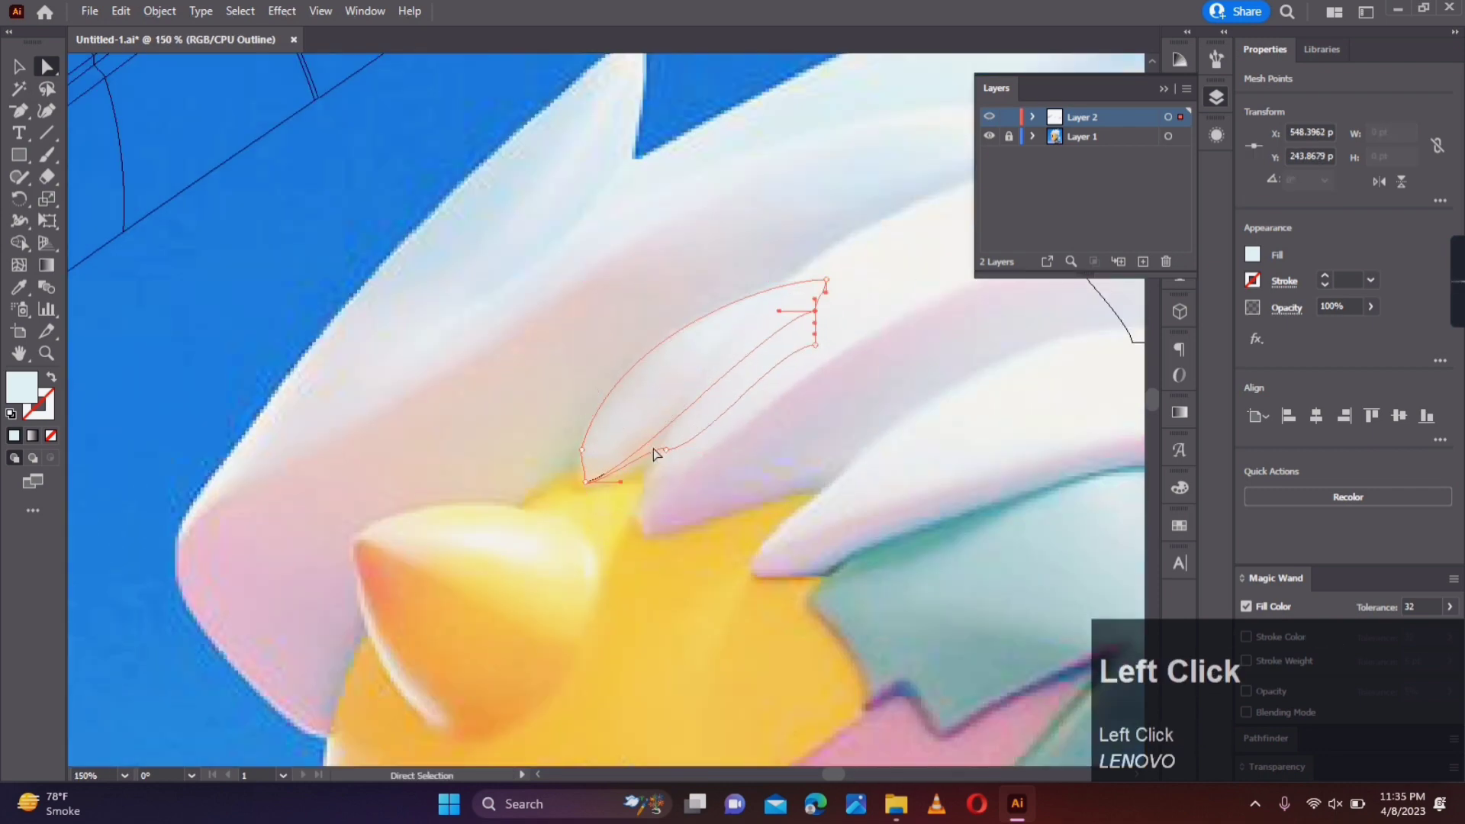
Step: Refine the handles at the small lock's lower tip and bend its inner and lower curves to the reference
scroll(582, 469, "up", 3)
left_click_drag(579, 446, 572, 478)
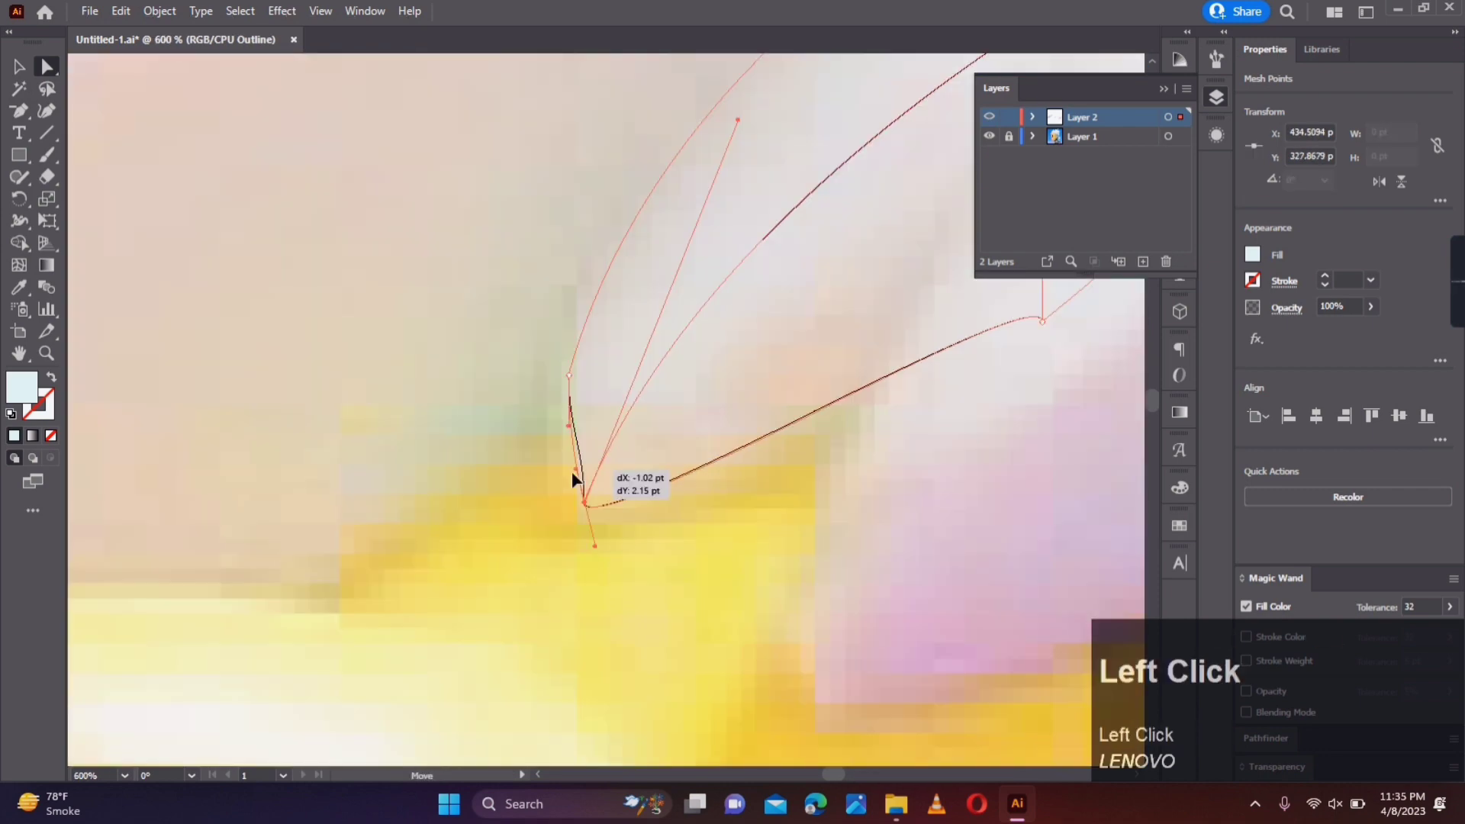
left_click(572, 434)
scroll(604, 387, "down", 3)
left_click(821, 354)
left_click_drag(821, 353, 827, 439)
Step: Add another lengthwise mesh line along the small lock's lower part
scroll(827, 439, "up", 1)
left_click(607, 510)
left_click(19, 265)
left_click(639, 498)
key("a")
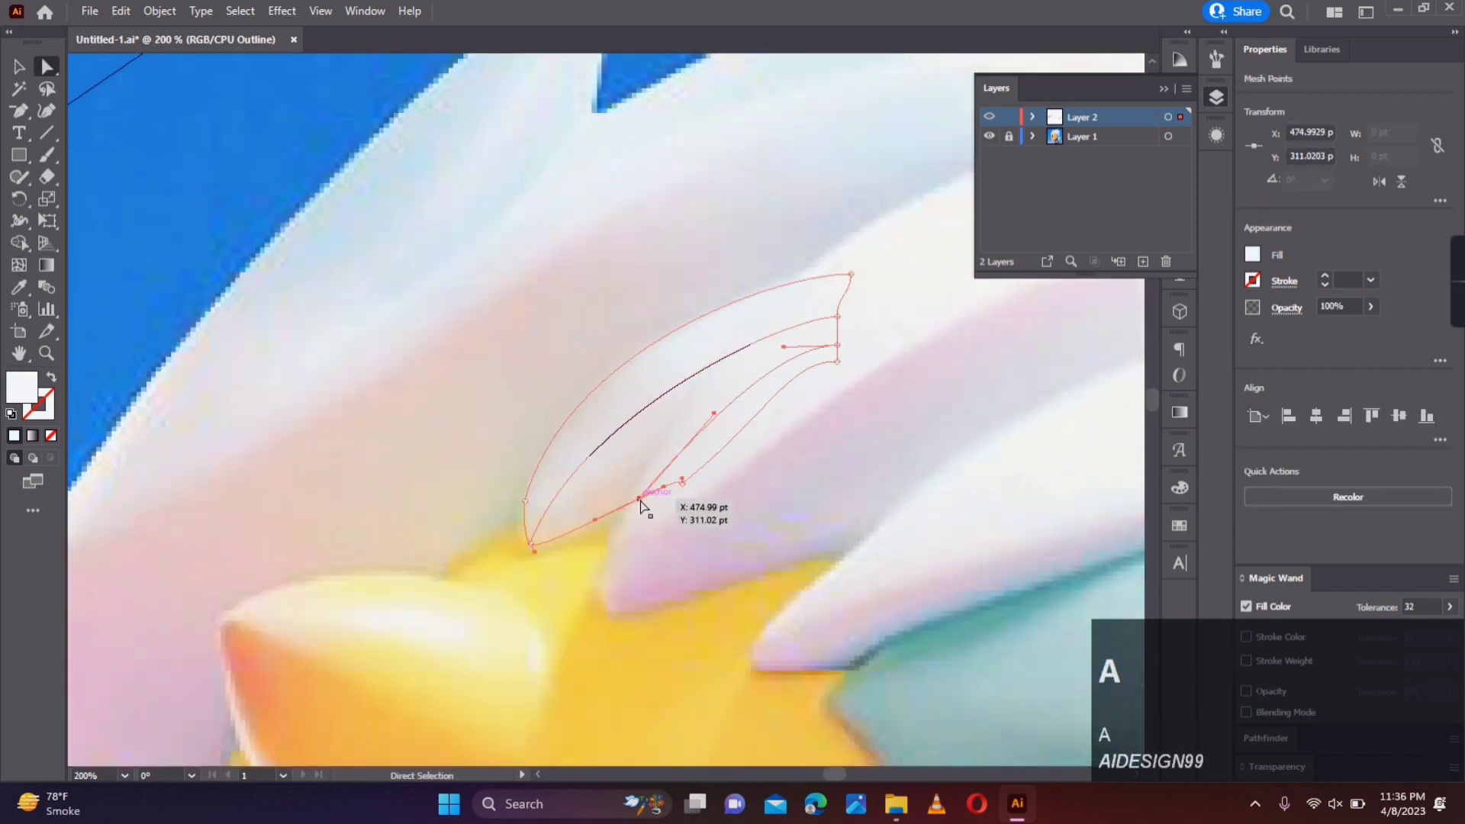
Step: Colour the small lock's mesh points with off-white and pinkish beige tones sampled from the reference
left_click_drag(899, 382, 802, 226)
key("a")
left_click(524, 500)
key("i")
left_click(628, 461)
scroll(926, 354, "up", 2)
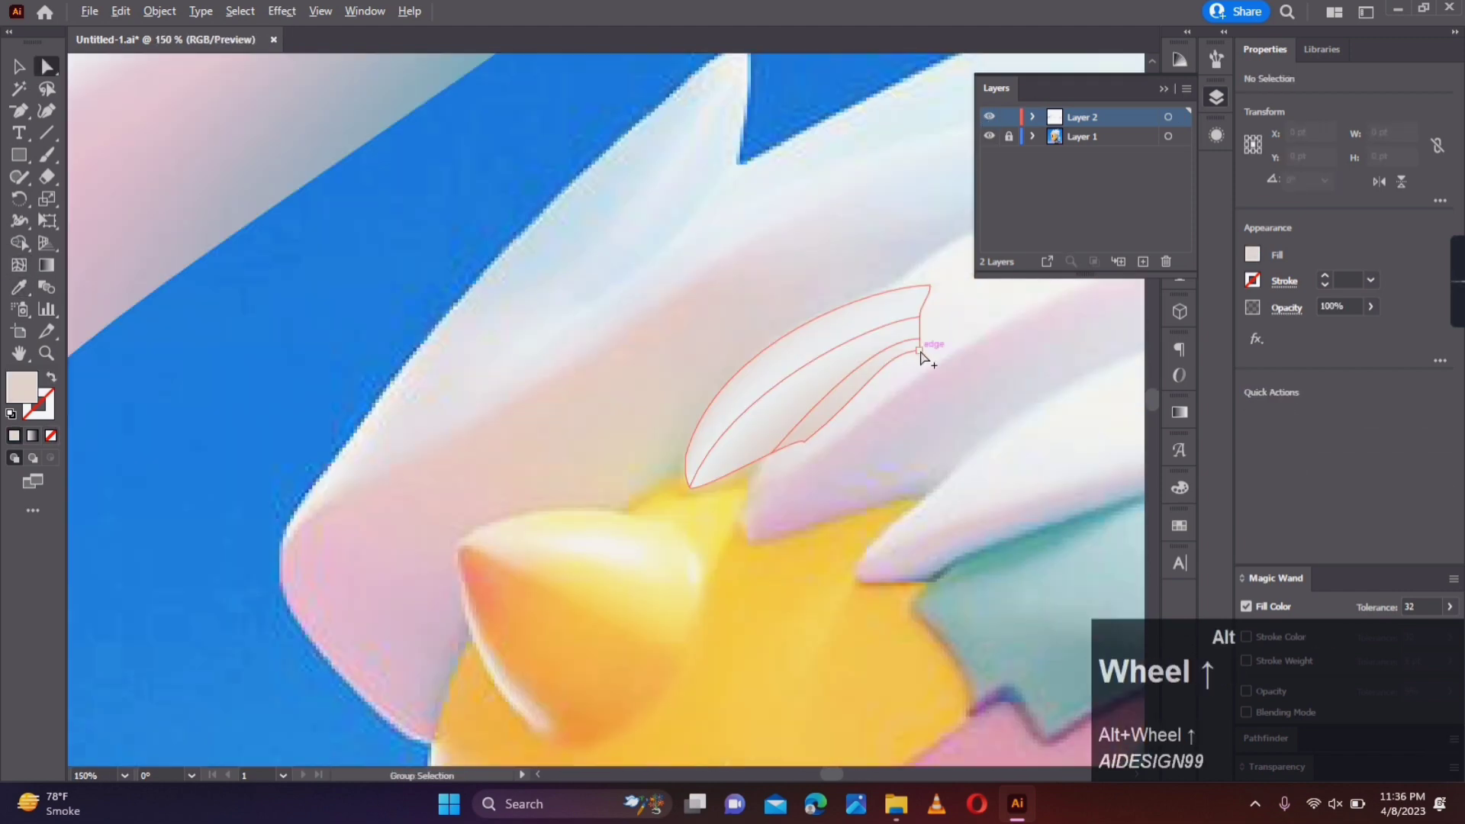
left_click(664, 513)
Step: Move the large front hair mesh into place over the reference, then try changing its stacking order and undo that change
scroll(540, 345, "down", 2)
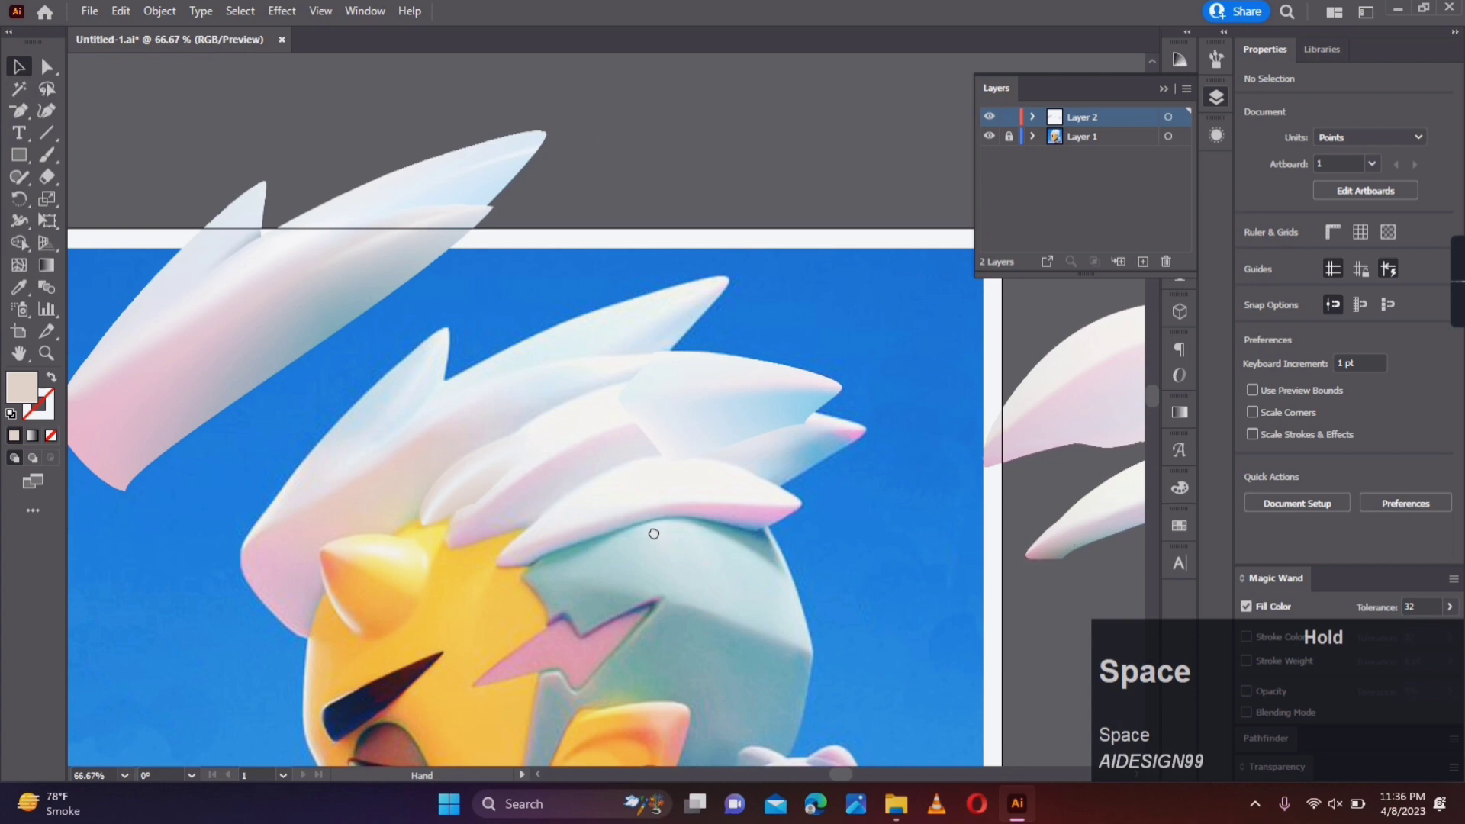
left_click_drag(219, 371, 401, 515)
right_click(441, 415)
left_click(687, 527)
key("ctrl+z")
Step: Send the rear spike's mesh behind the other hair locks
left_click(716, 412)
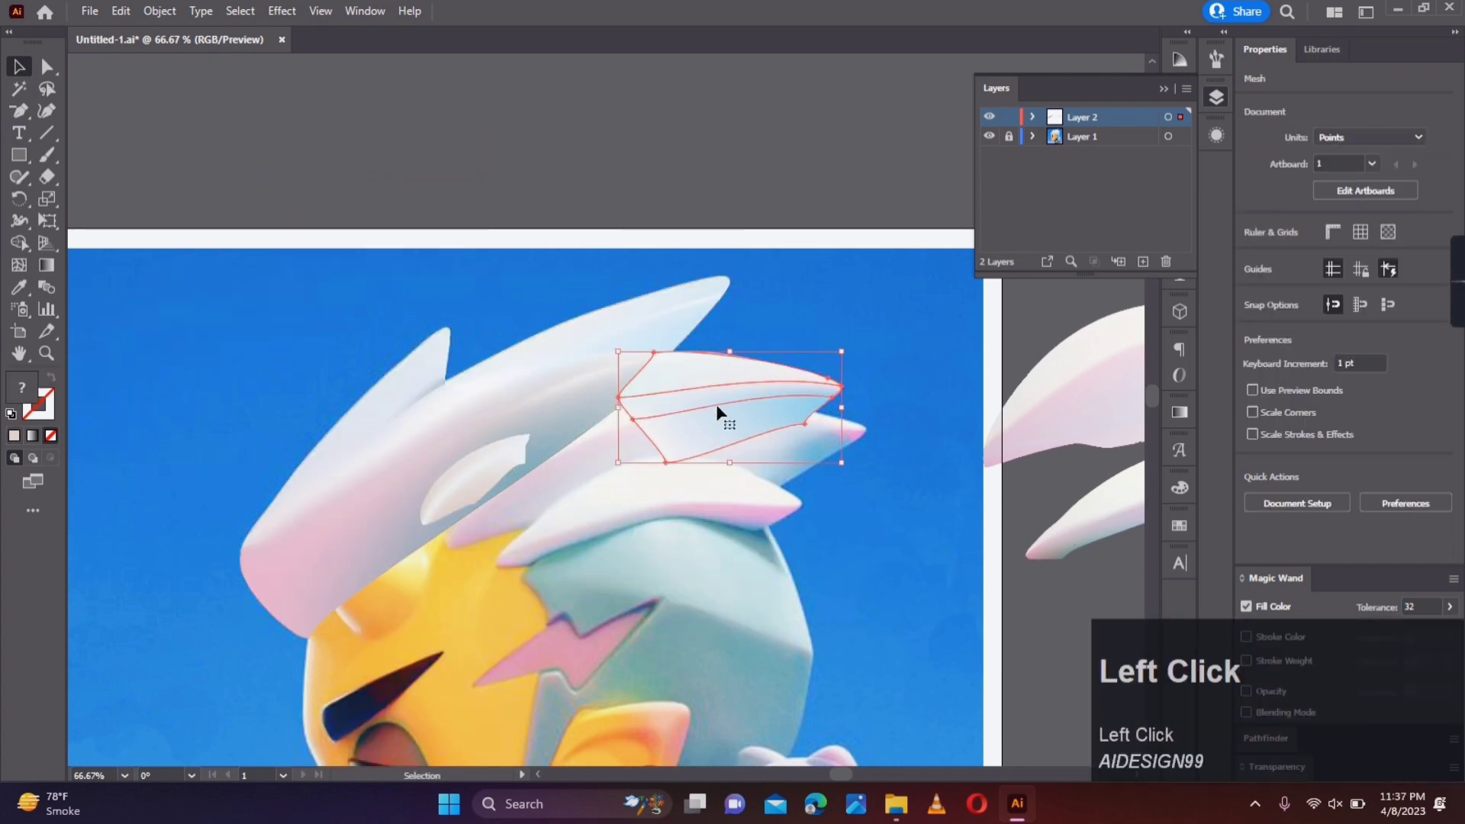
right_click(691, 406)
left_click(903, 572)
Step: Move the two finished lower lock meshes from beside the artboard onto their matching locks, displaying the layer as outlines
scroll(907, 527, "down", 1)
left_click_drag(1092, 412, 685, 430)
right_click(685, 430)
left_click(989, 116, "ctrl")
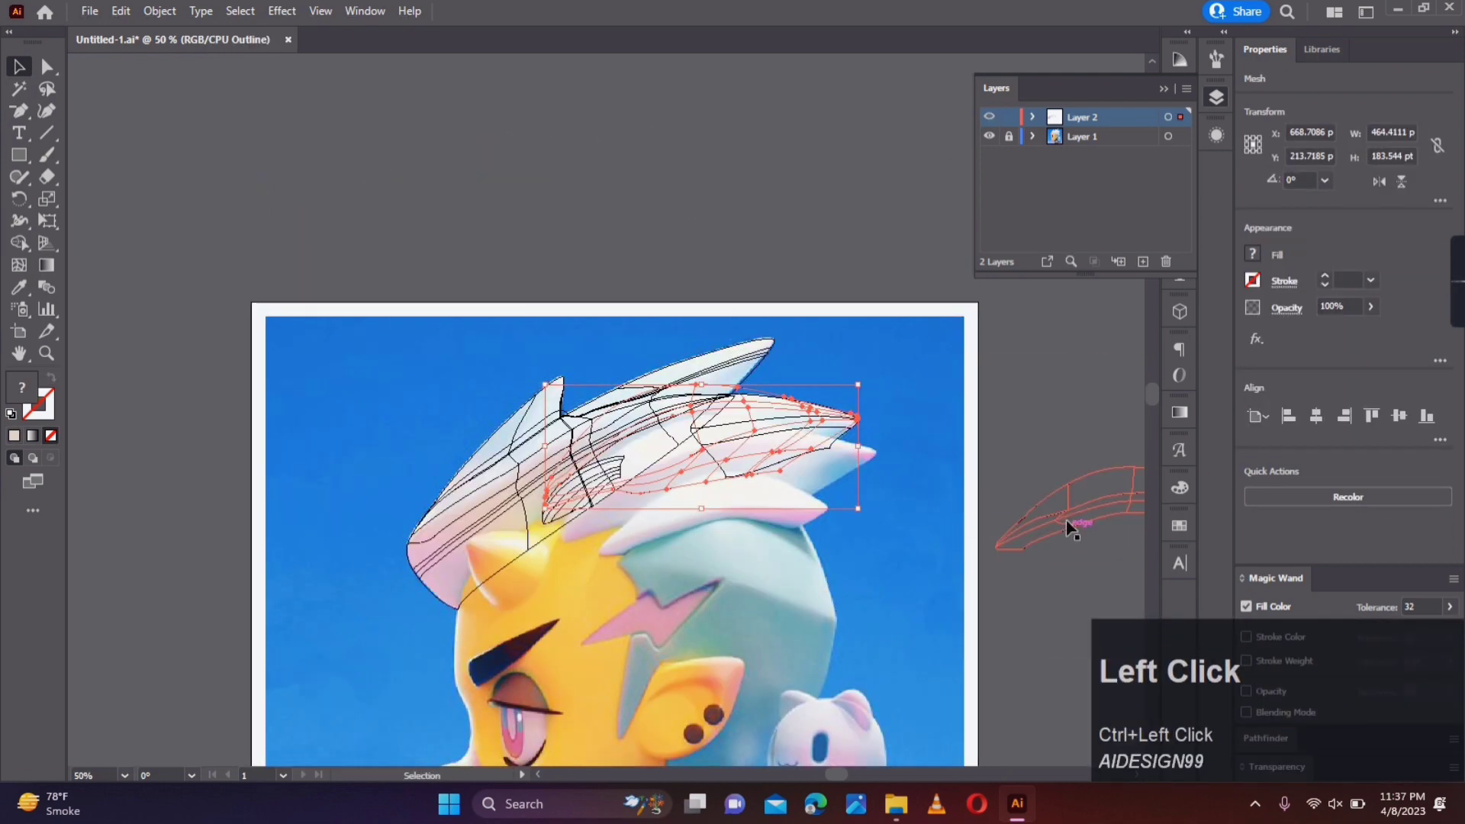
scroll(975, 524, "down", 1)
left_click_drag(1069, 527, 628, 592)
scroll(973, 473, "up", 3)
Step: Nudge the front hair mesh and the lowest lock slightly so their outlines line up with the reference
left_click(732, 428)
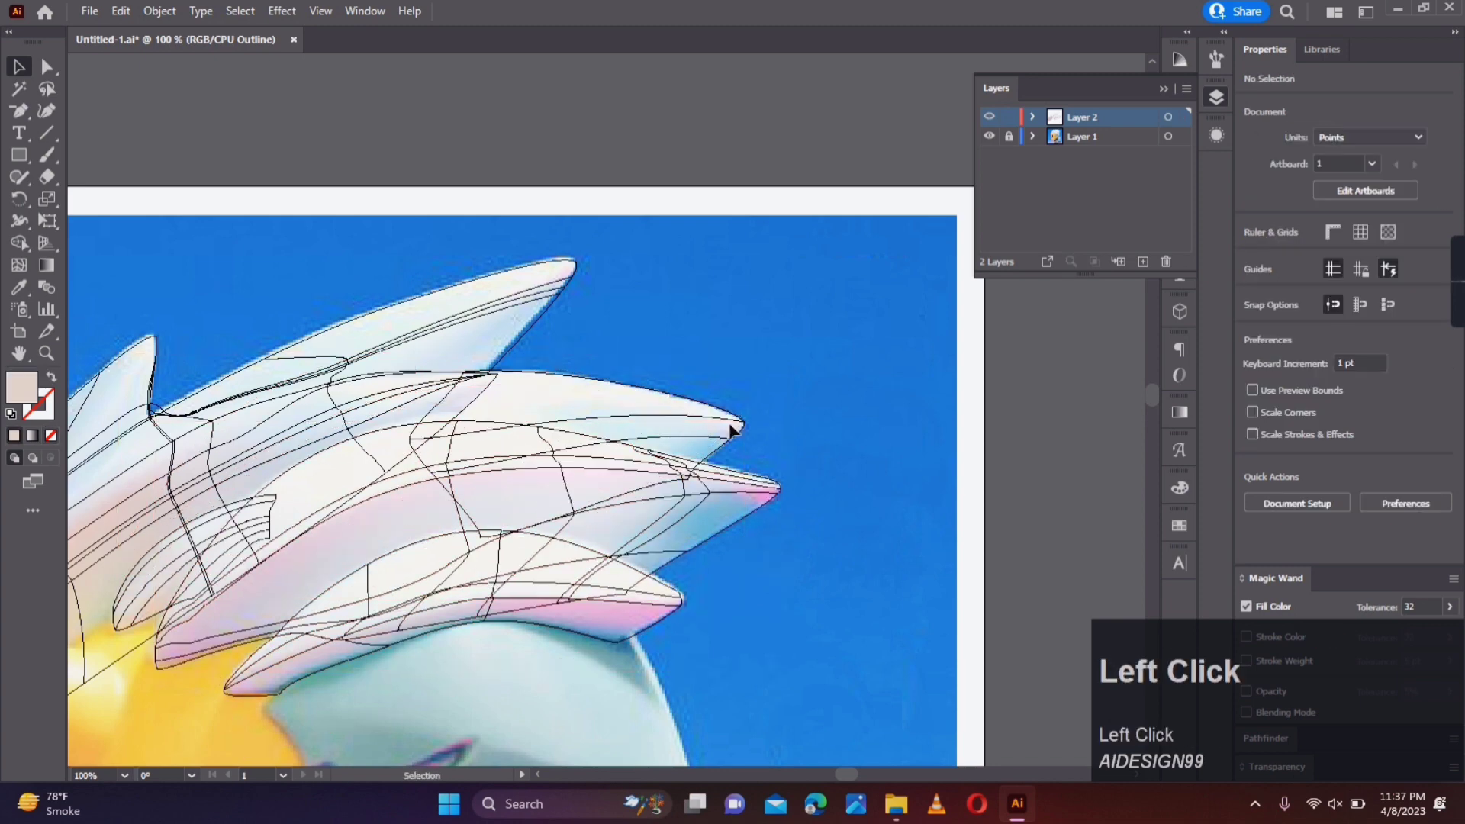
left_click_drag(556, 289, 554, 289)
key("Right")
left_click(582, 335)
left_click(677, 592)
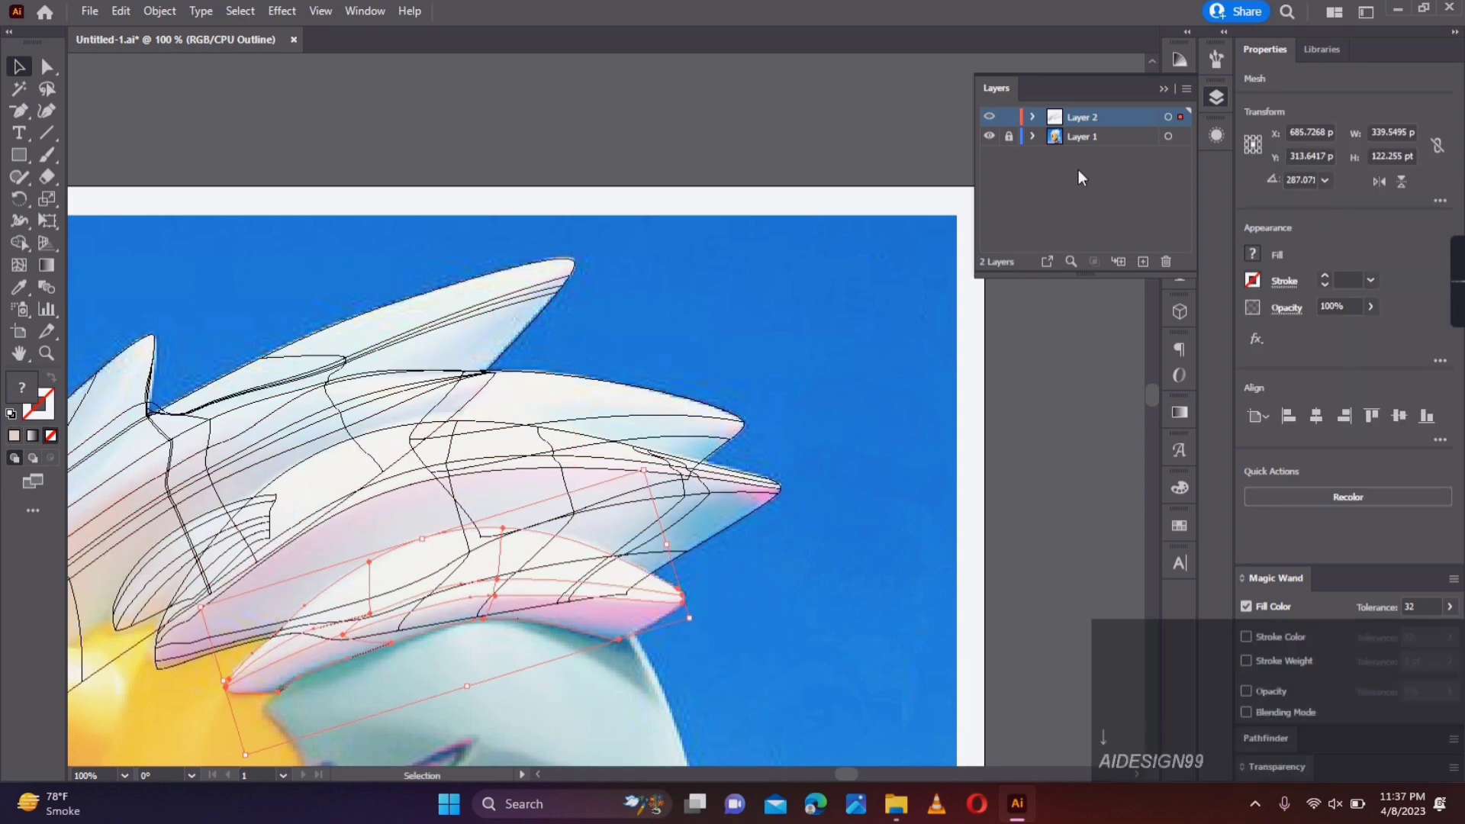
left_click(745, 516)
Step: Return the tracing layer to full preview and bring the lowest lock's mesh to the front
left_click(989, 116, "ctrl")
left_click(845, 387)
scroll(845, 387, "down", 1)
left_click(685, 543)
right_click(685, 543)
mouse_move(793, 651)
left_click(950, 655)
left_click(865, 424)
Step: Group all the hair meshes and move the group horizontally off the reference
scroll(865, 425, "down", 2)
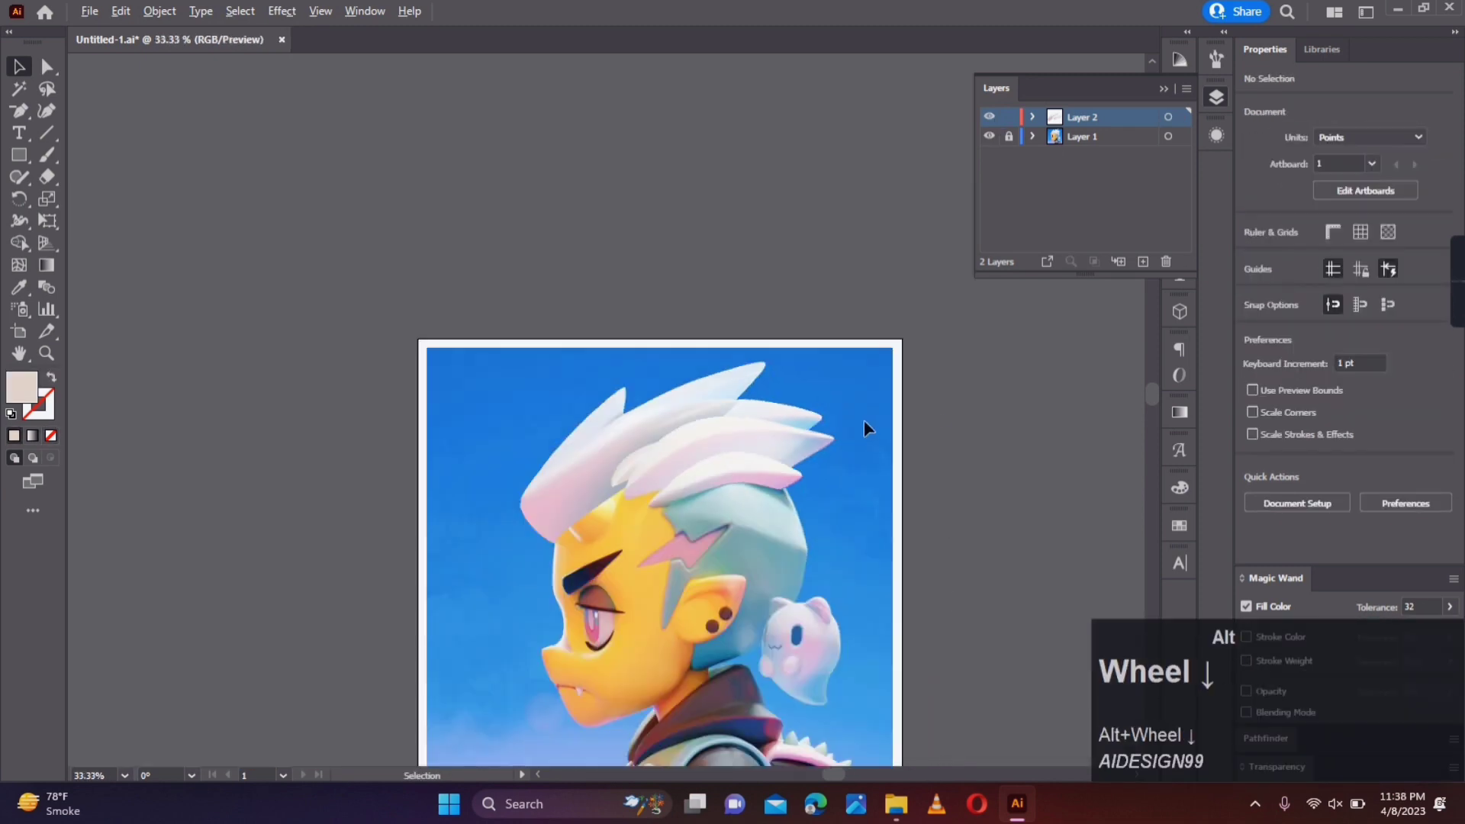
key("ctrl+a")
key("ctrl+g")
left_click_drag(763, 458, 1063, 458)
left_click(778, 621)
Step: Draw a rectangle over the teal side hair, add a horizontal mesh line, and display the tracing layer as outlines
scroll(771, 622, "up", 2)
left_click(21, 156)
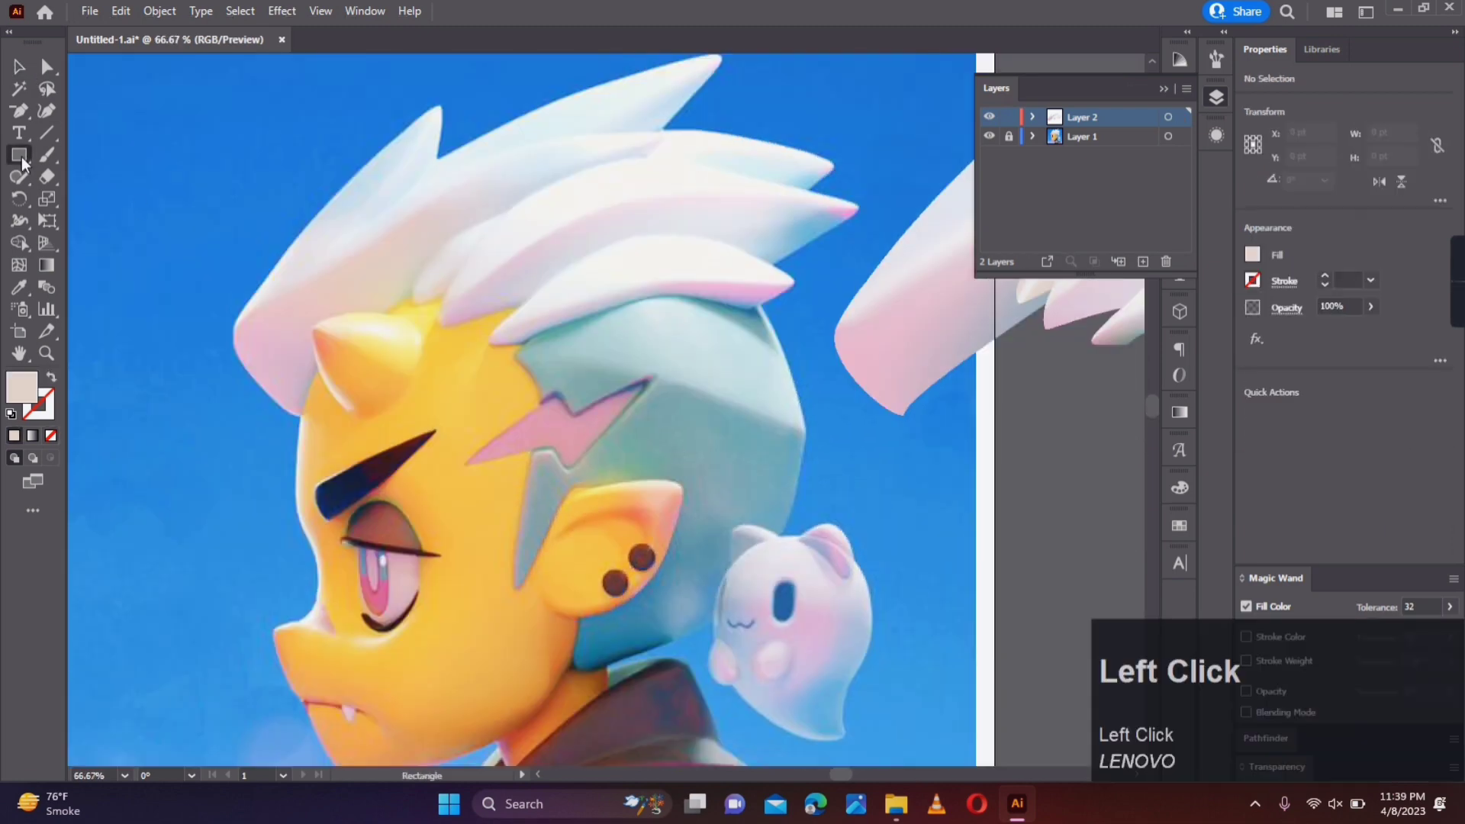
left_click_drag(594, 374, 752, 576)
left_click(19, 264)
left_click(595, 440)
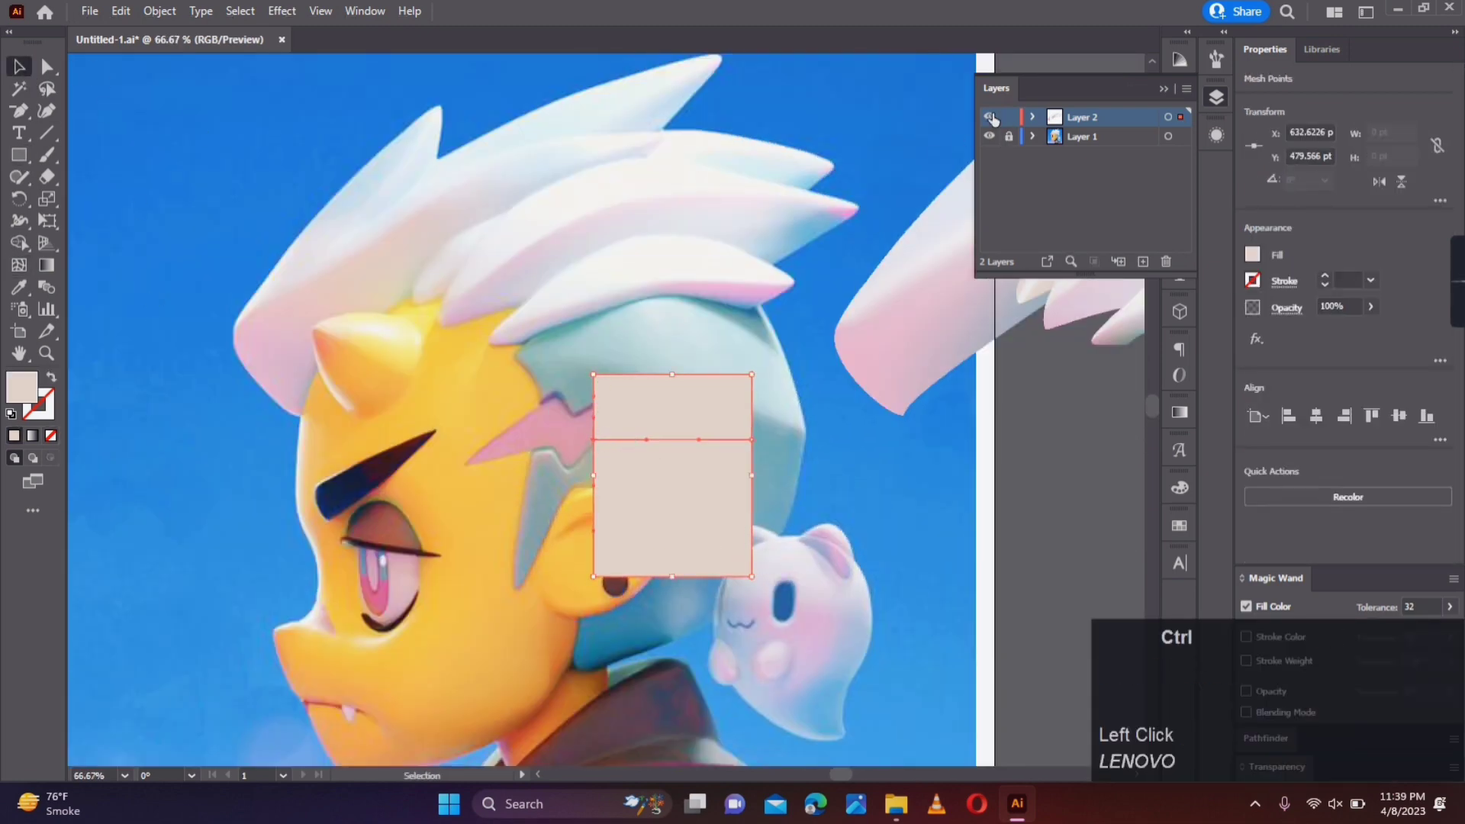
left_click(989, 116, "ctrl")
Step: Move the teal hair mesh's upper corners to the rear edge under the lowest lock and to the front hairline
scroll(724, 381, "up", 3)
left_click(46, 67)
left_click_drag(809, 364, 835, 154)
scroll(719, 380, "down", 1)
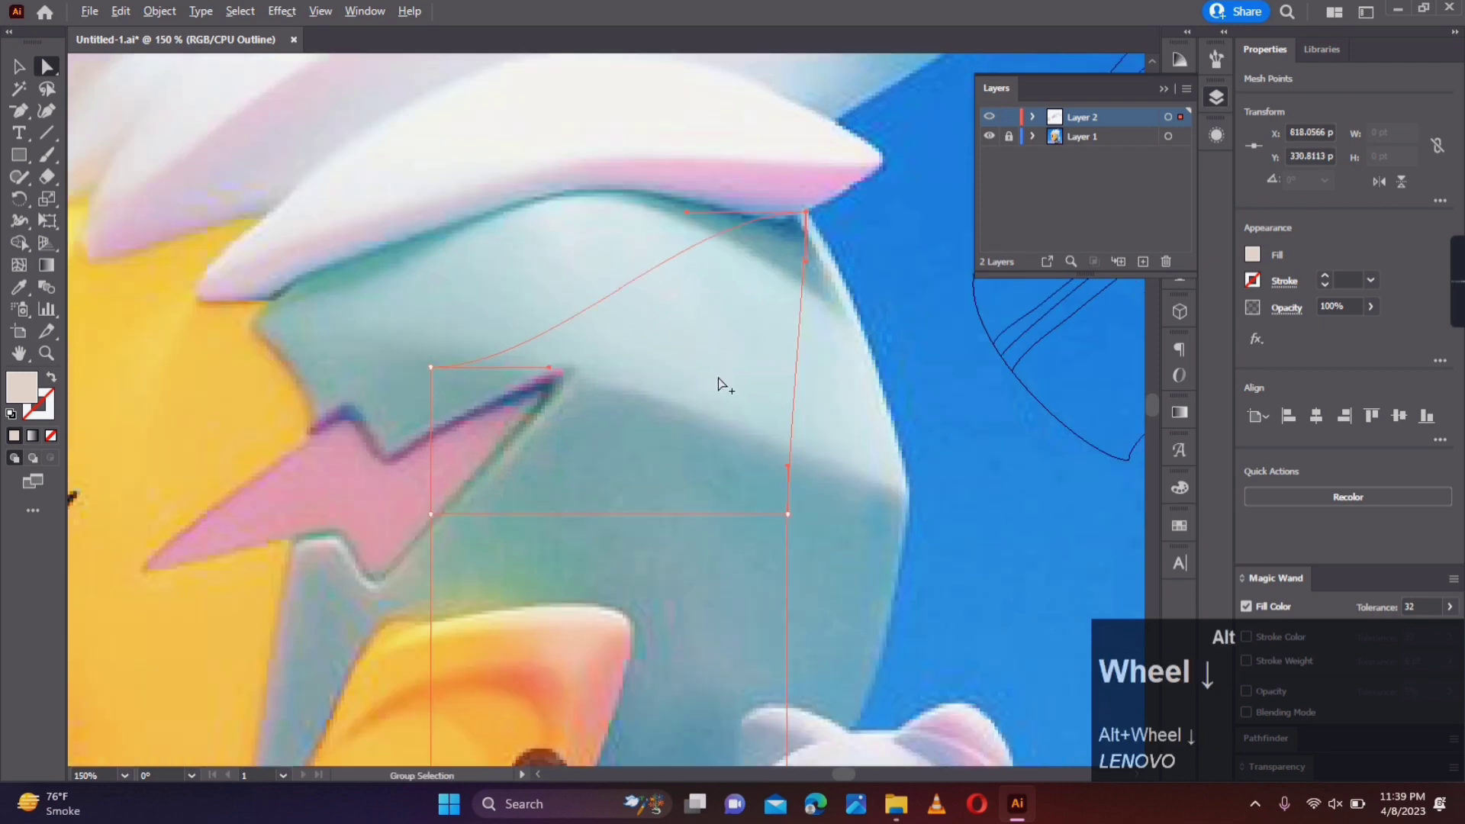
scroll(724, 385, "down", 1)
left_click_drag(526, 370, 406, 341)
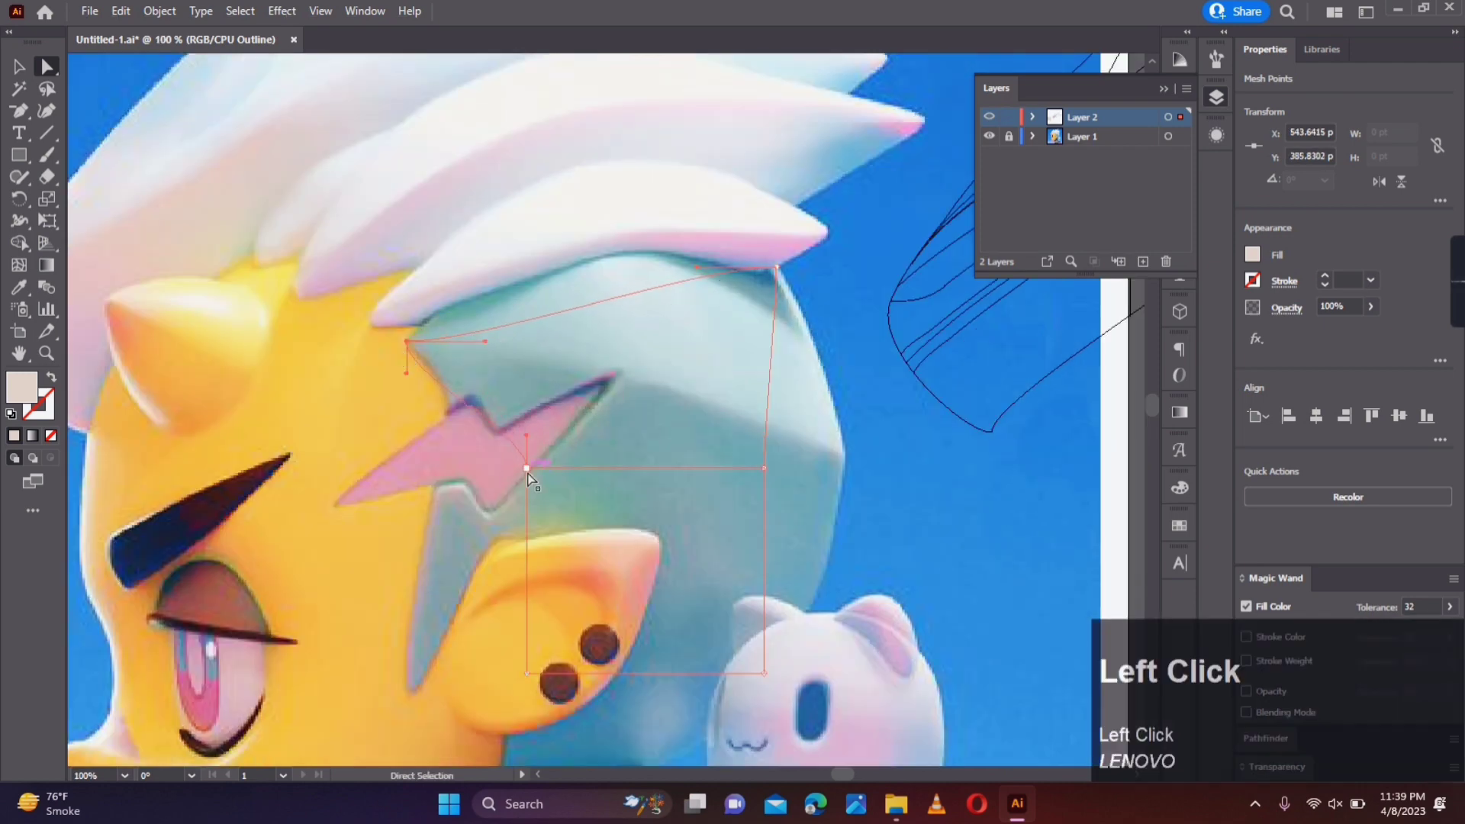
Step: Place the teal hair mesh's remaining points at the lightning bolt's tip, the rear crease end, the sideburn and the nape
left_click_drag(526, 467, 624, 374)
left_click_drag(764, 468, 517, 615)
key("space")
left_click_drag(540, 478, 448, 294)
scroll(652, 365, "down", 2)
scroll(701, 210, "up", 2)
left_click(368, 292)
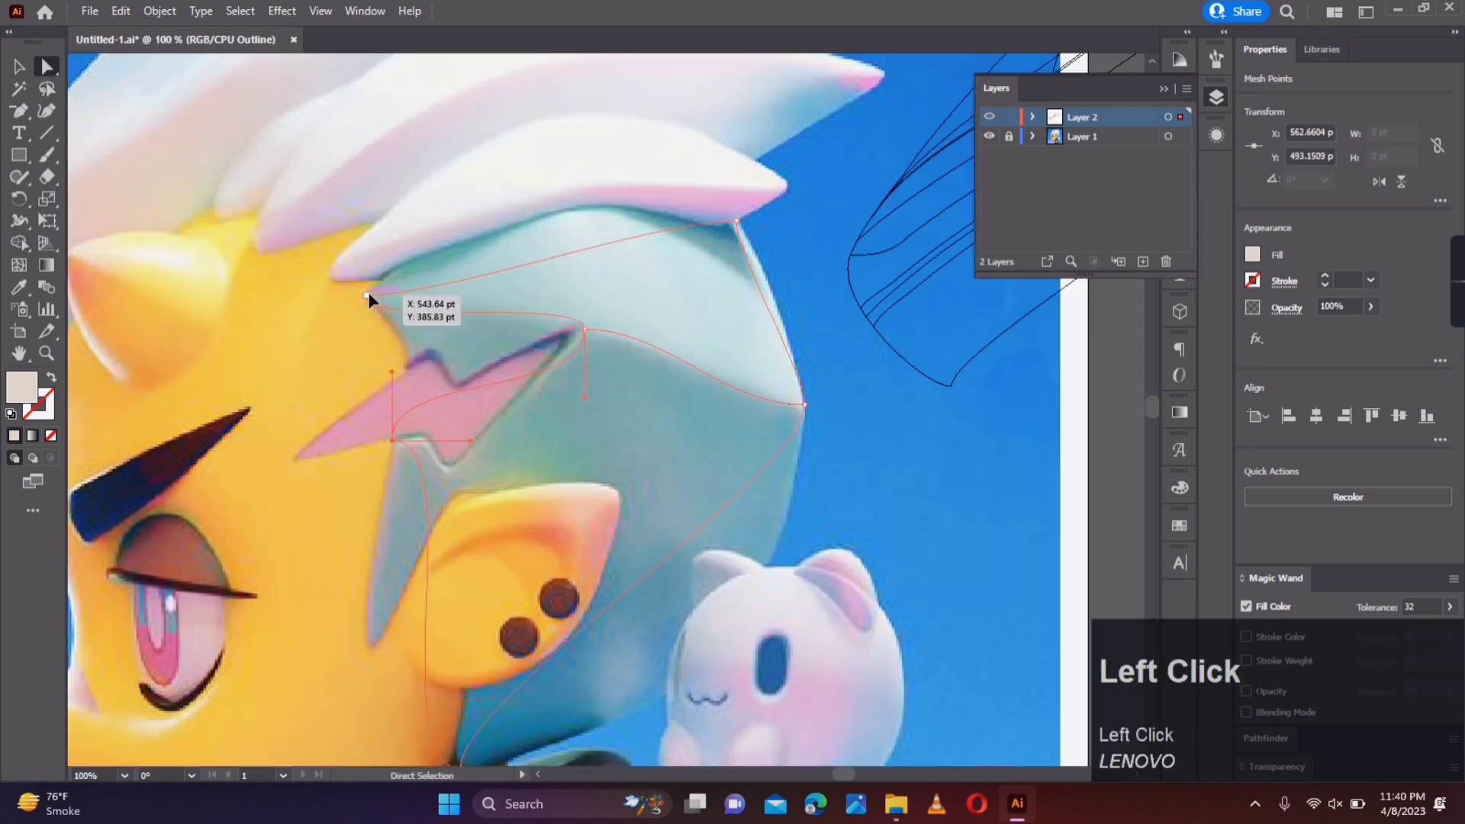
Step: Bend the teal hair mesh's top edge, rear edge and crease line to follow the reference contours
key("space")
left_click_drag(433, 200, 274, 321)
scroll(534, 367, "down", 2)
scroll(506, 334, "up", 2)
left_click_drag(641, 484, 638, 489)
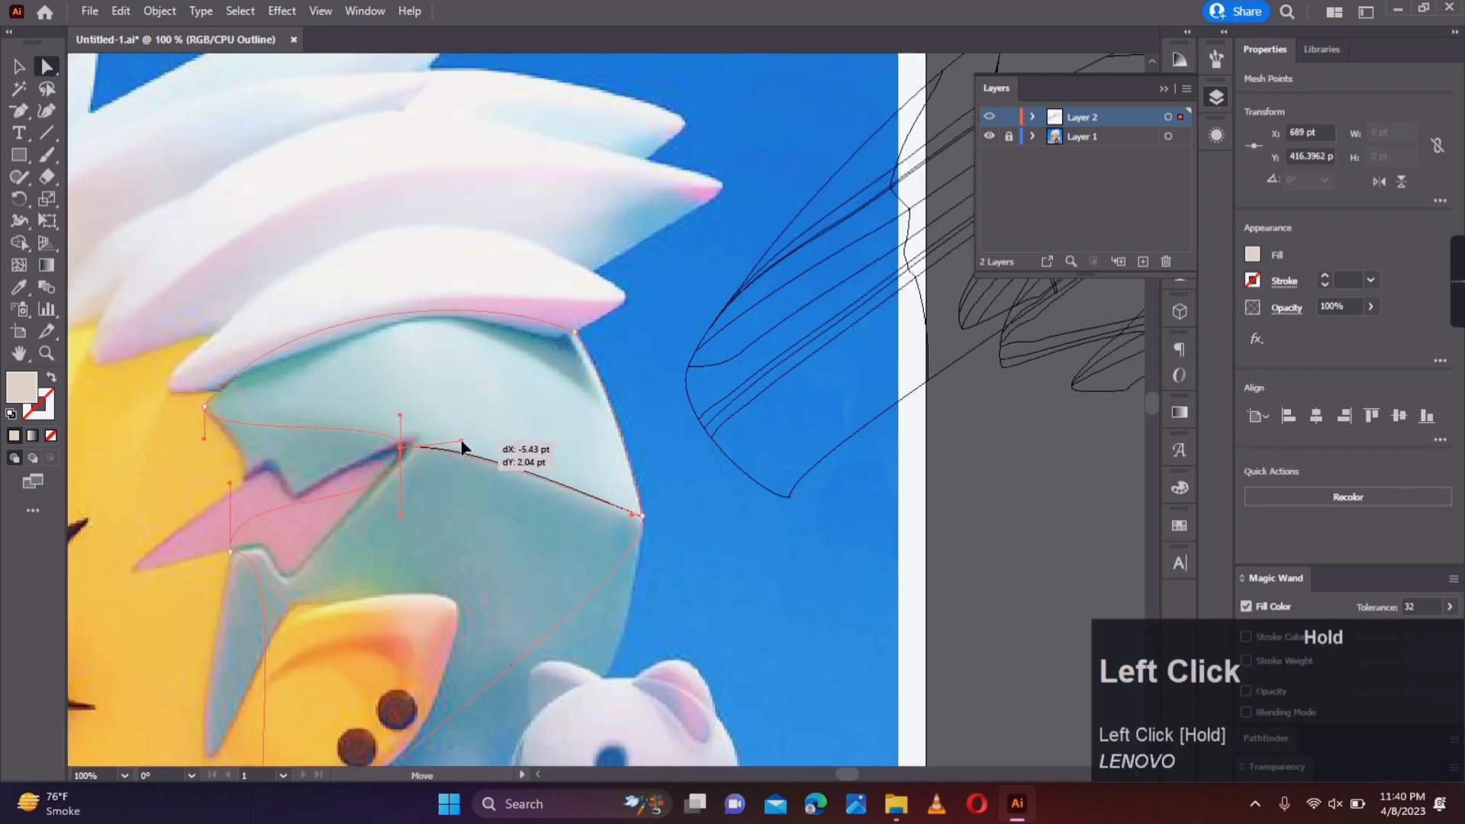
Step: Shape the teal hair's edge along the lightning bolt's upper notch and out to the bolt's tip
scroll(262, 443, "up", 1)
left_click(290, 431)
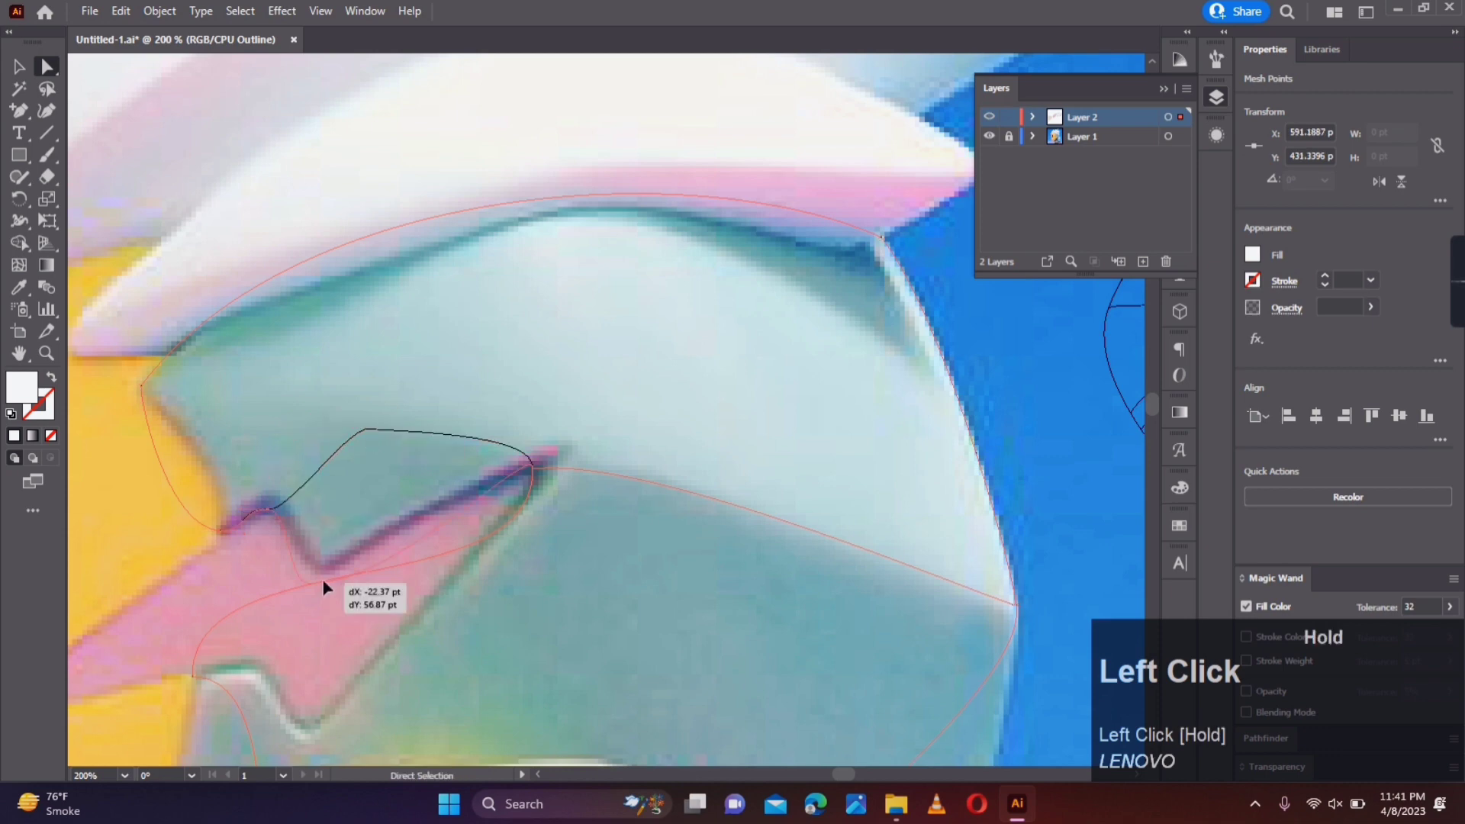
left_click_drag(323, 580, 319, 568)
left_click_drag(532, 444, 497, 462)
left_click_drag(406, 572, 397, 541)
Step: Pull the second edge's points to the bolt's lower notch and adjust the handles where the hairline meets the bolt
key("a")
left_click_drag(313, 571, 305, 728)
left_click_drag(255, 601, 258, 666)
left_click(220, 530)
left_click_drag(167, 526, 274, 511)
left_click(200, 402)
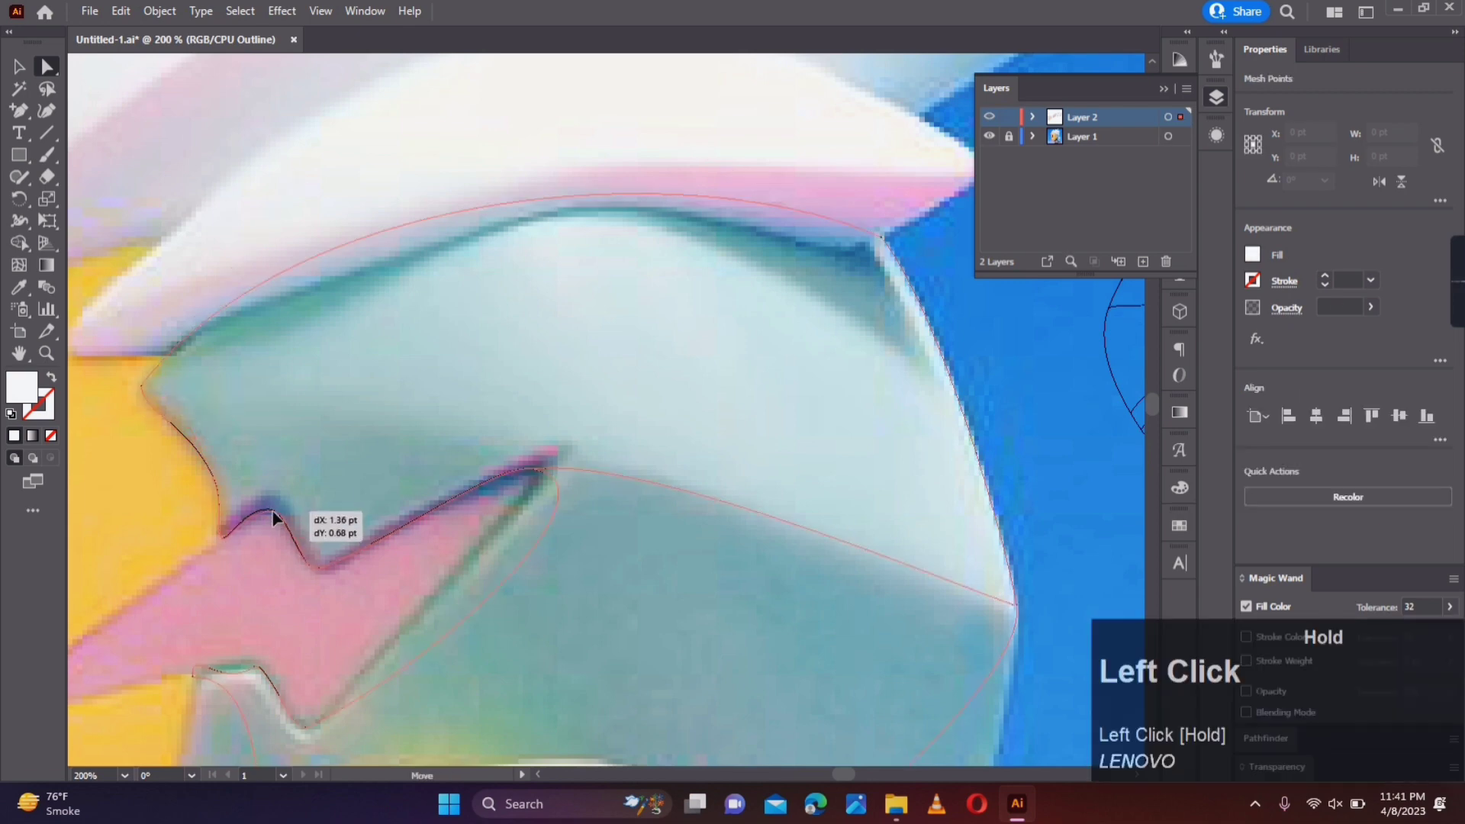
Step: Straighten the teal hair's edges along both sides of the lightning bolt's upper arm
left_click_drag(491, 478, 508, 515)
left_click(557, 497)
key("a")
left_click_drag(478, 567, 686, 474)
left_click_drag(533, 573, 521, 580)
Step: Refine the edge beneath the lightning bolt's lower notch and adjust the point at the top of the sideburn
scroll(450, 518, "up", 2)
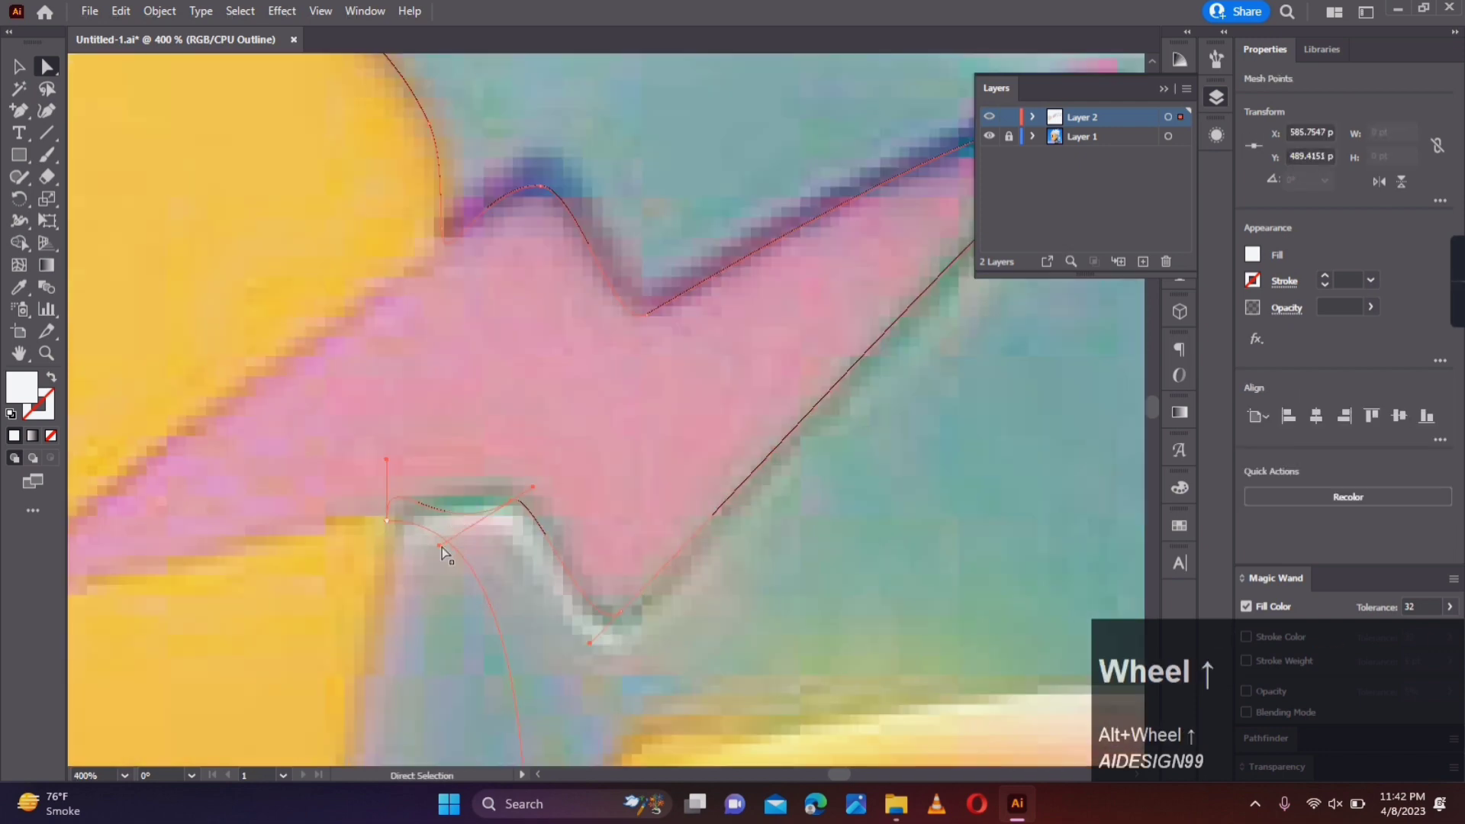
left_click_drag(421, 491, 409, 474)
left_click(489, 577)
scroll(489, 577, "down", 2)
left_click_drag(499, 589, 443, 615)
scroll(443, 615, "down", 2)
scroll(529, 553, "up", 1)
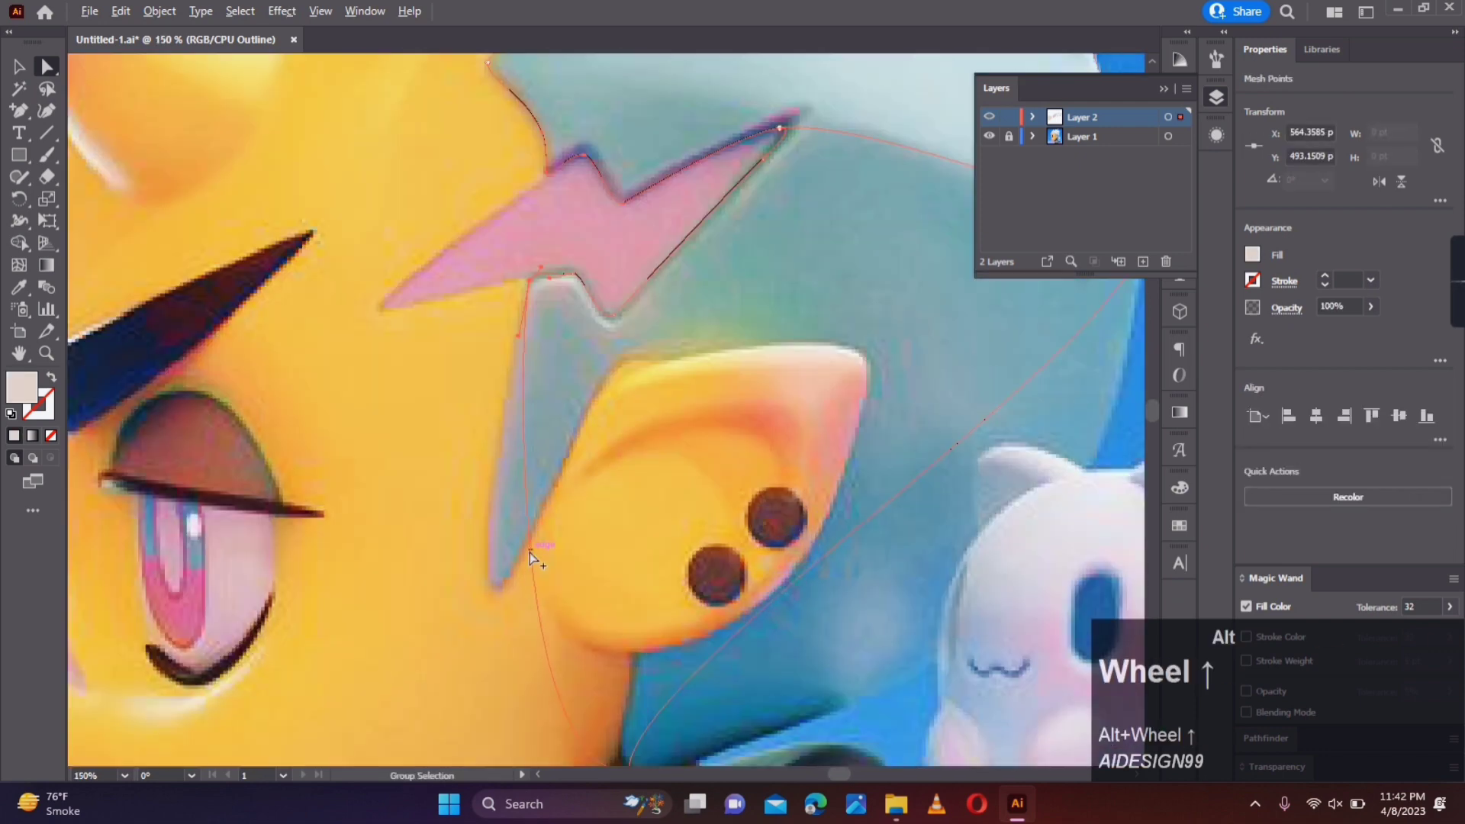
Step: Pull the mesh points down to the sideburn's tip and align the handles with its outer edge
left_click_drag(530, 553, 486, 581)
left_click_drag(497, 470, 488, 468)
left_click(509, 666)
left_click_drag(508, 665, 495, 595)
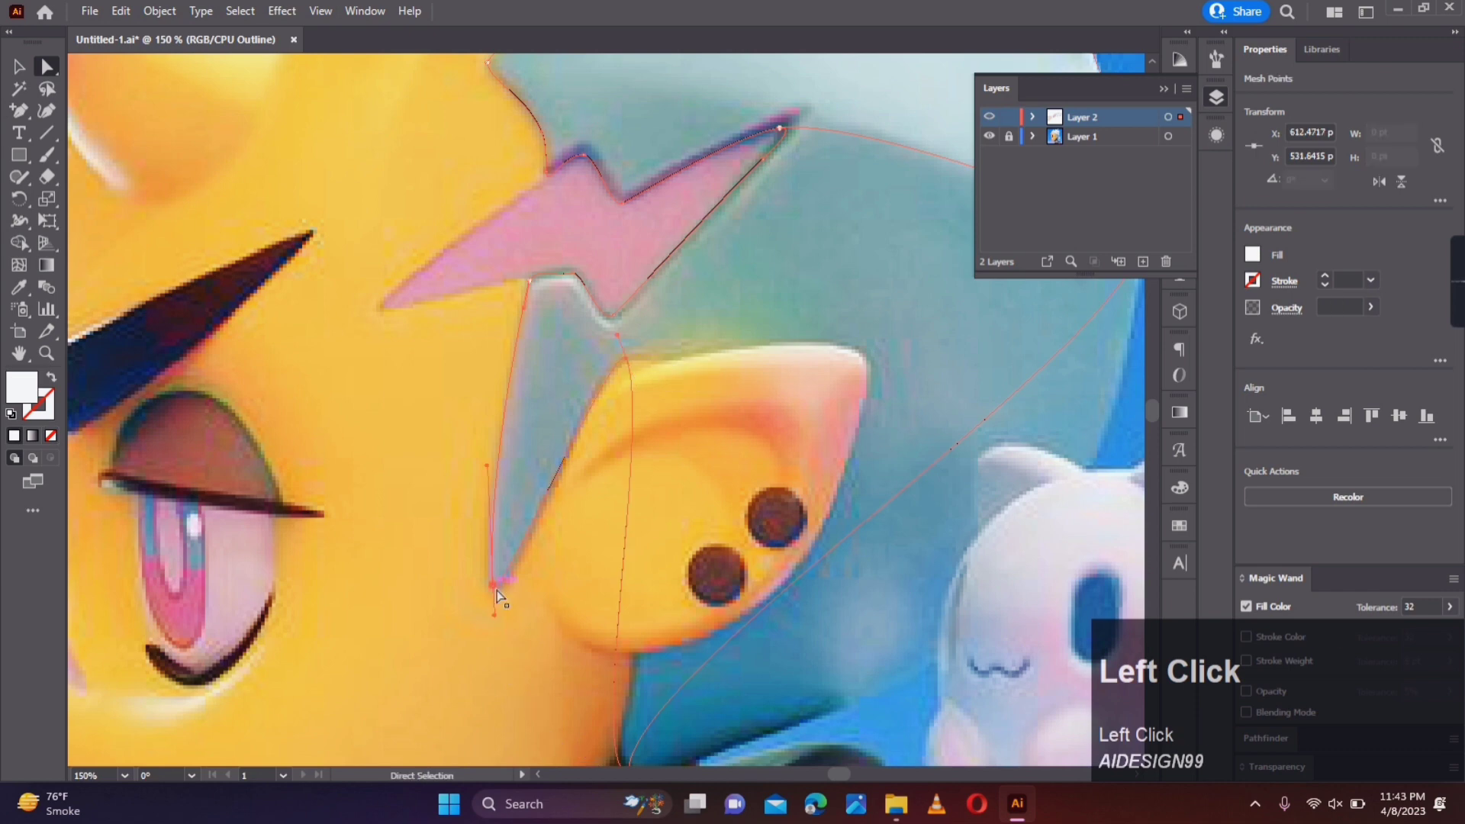
Step: Fit the mesh edge around the top of the ear and its pointed tip
left_click(629, 495)
key("a")
left_click_drag(629, 496, 643, 564)
key("shift+=")
key("a")
left_click_drag(710, 600, 571, 468)
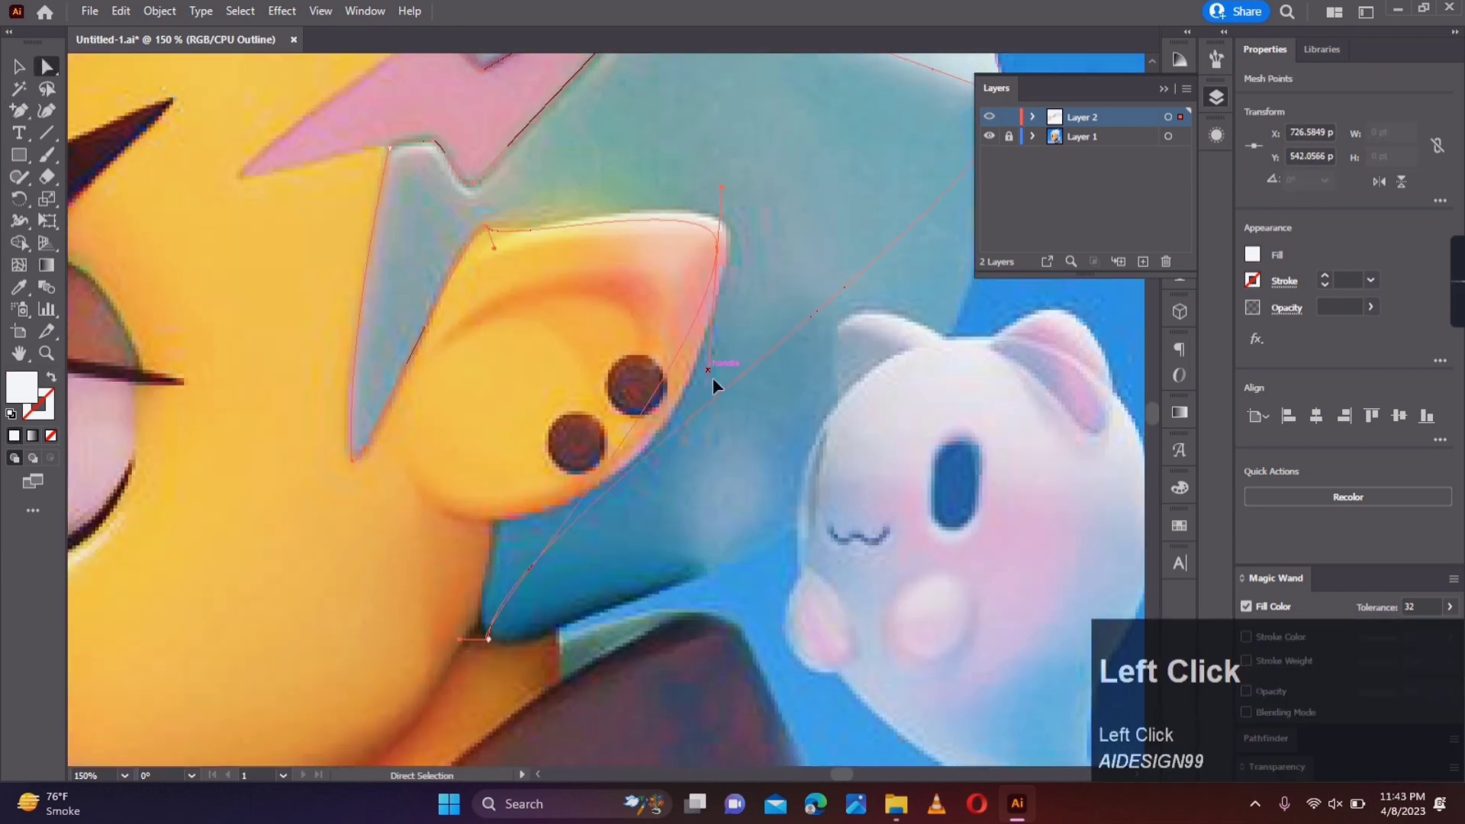
Step: Add a point beneath the ear and shape the edge down to the hair's lower corner at the neck
key("a")
left_click_drag(488, 638, 481, 638)
left_click_drag(565, 538, 490, 507)
key("shift+=")
scroll(490, 507, "up", 2)
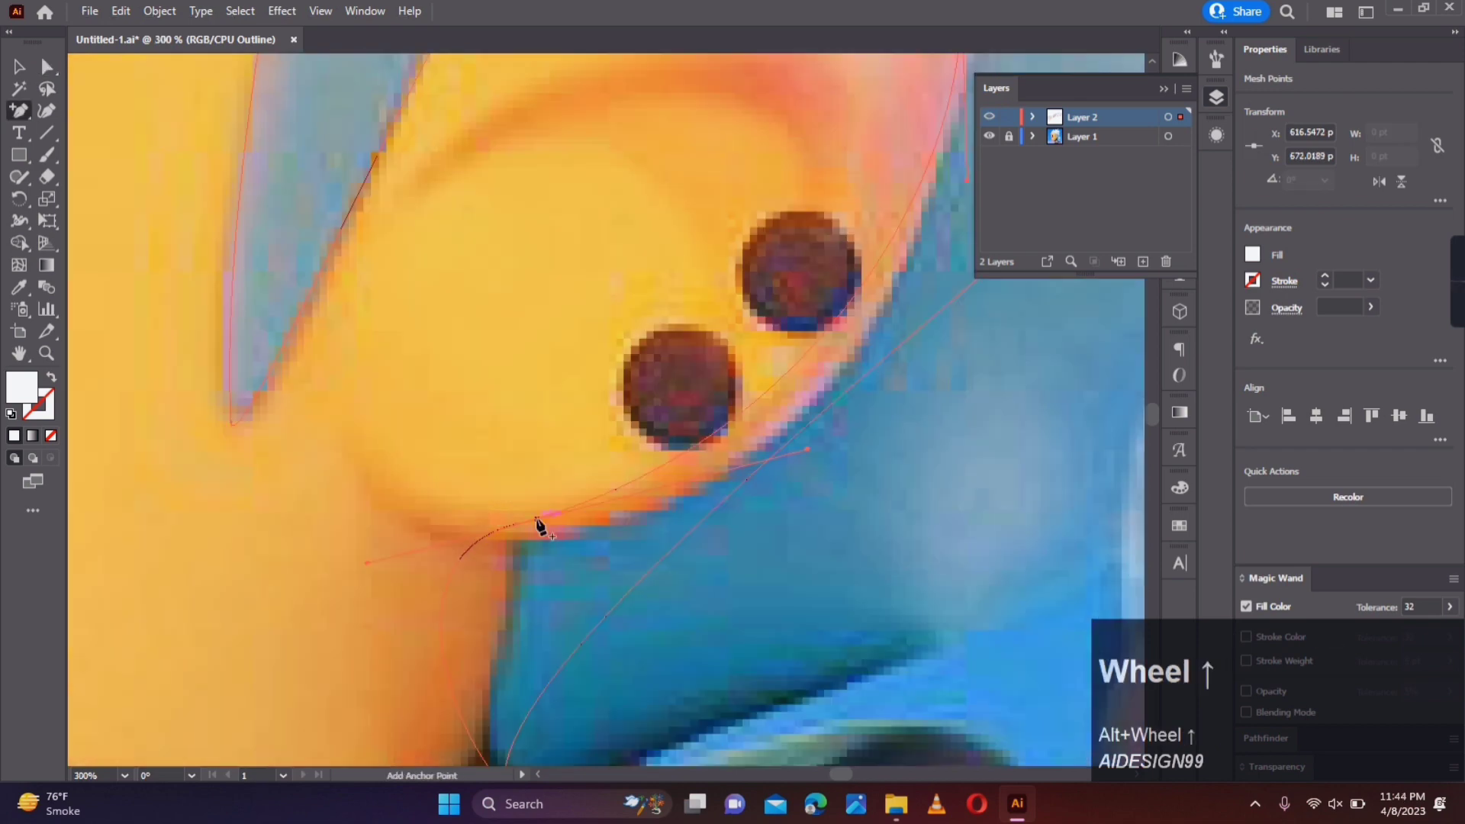
left_click(523, 521)
key("a")
left_click(518, 524)
left_click_drag(572, 539, 553, 324)
left_click(478, 565)
left_click_drag(499, 564, 646, 553)
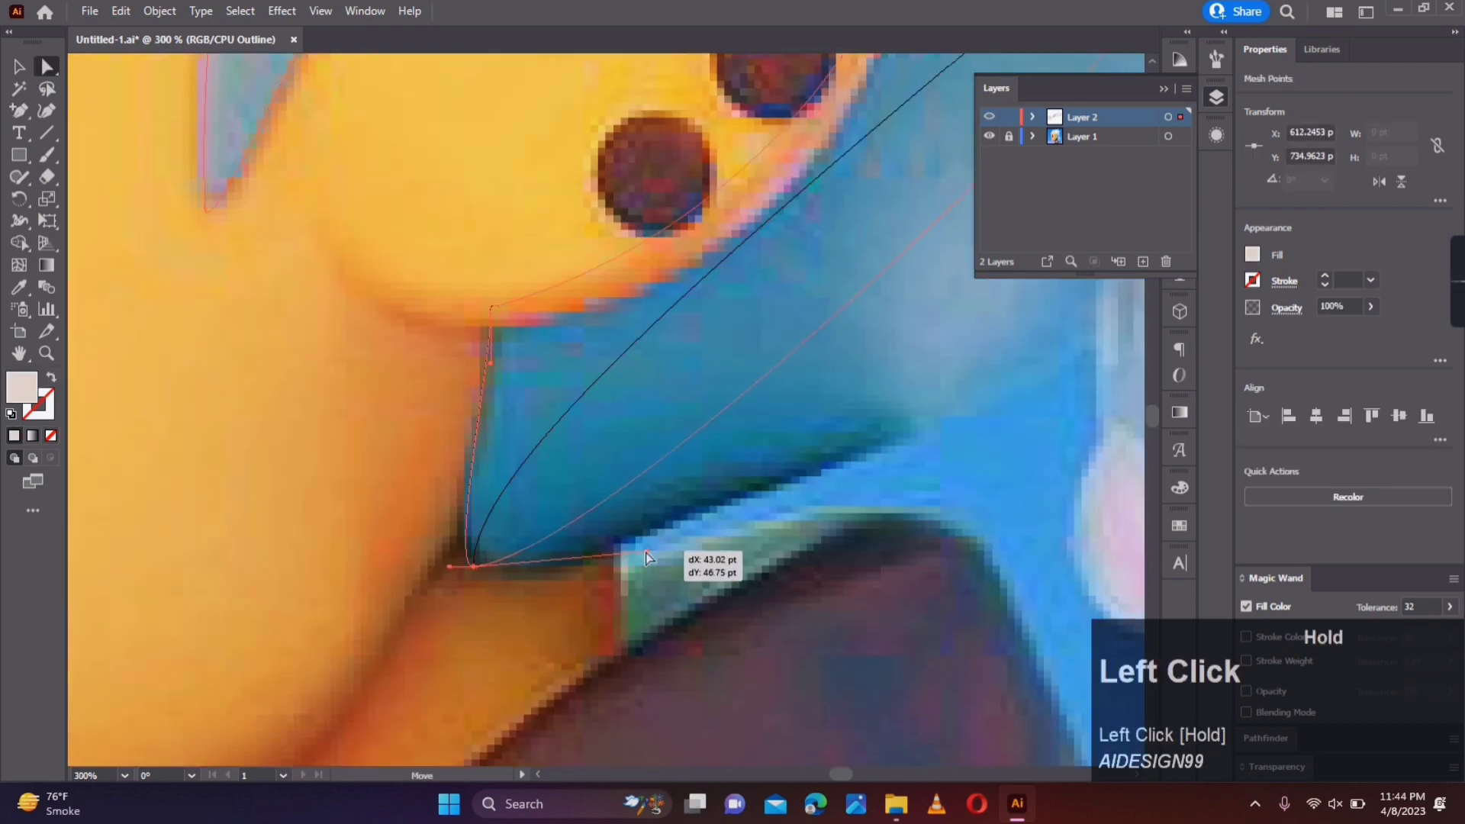
Step: Bend the back edge of the teal hair outward to match the head's outline behind the ghost
key("ctrl+minus")
key("ctrl+minus")
key("ctrl+minus")
key("ctrl+minus")
left_click_drag(749, 419, 752, 493)
scroll(784, 485, "up", 1)
left_click(654, 376)
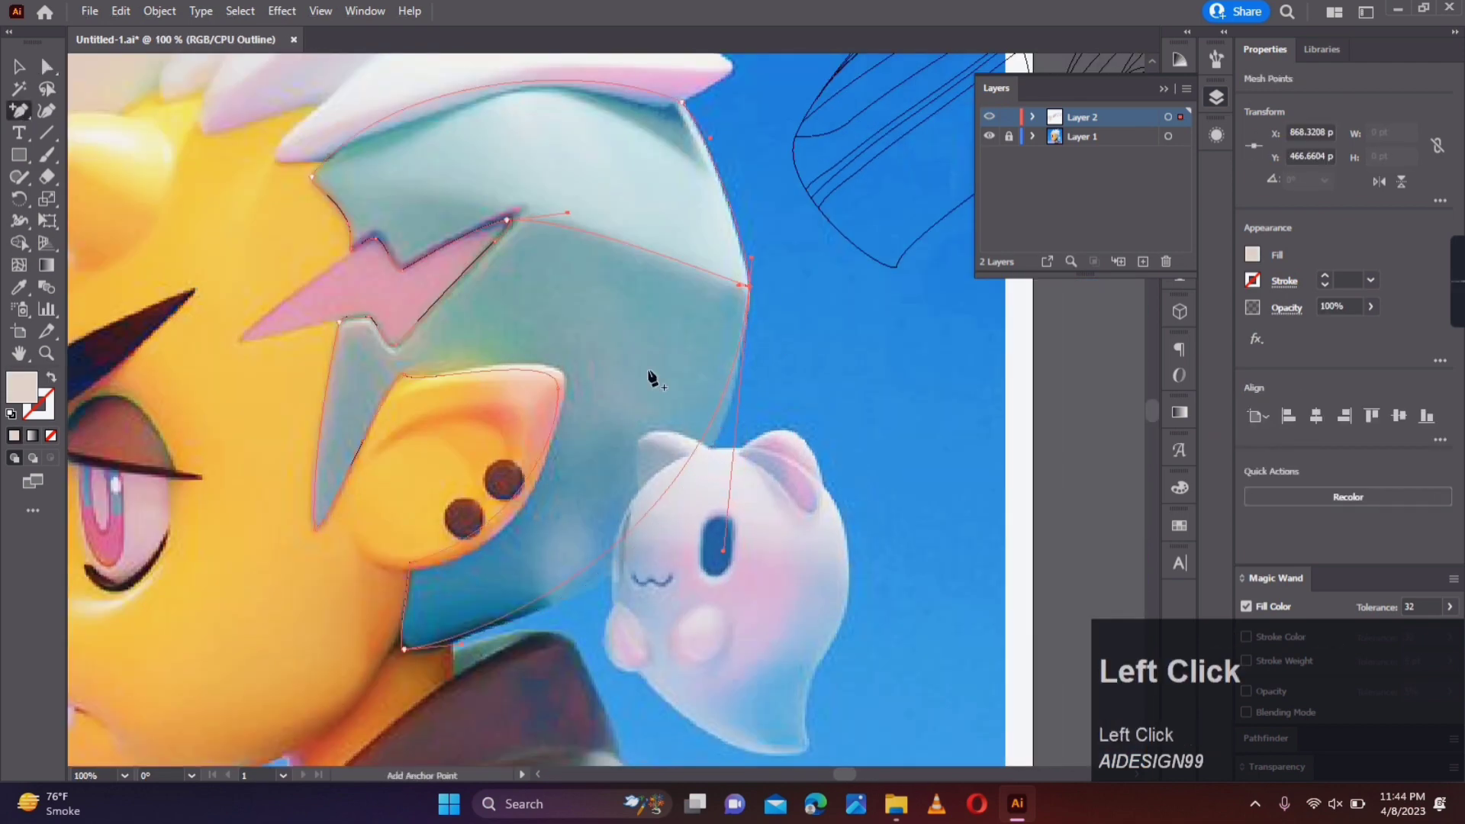
key("shift+=")
left_click_drag(645, 517, 736, 396)
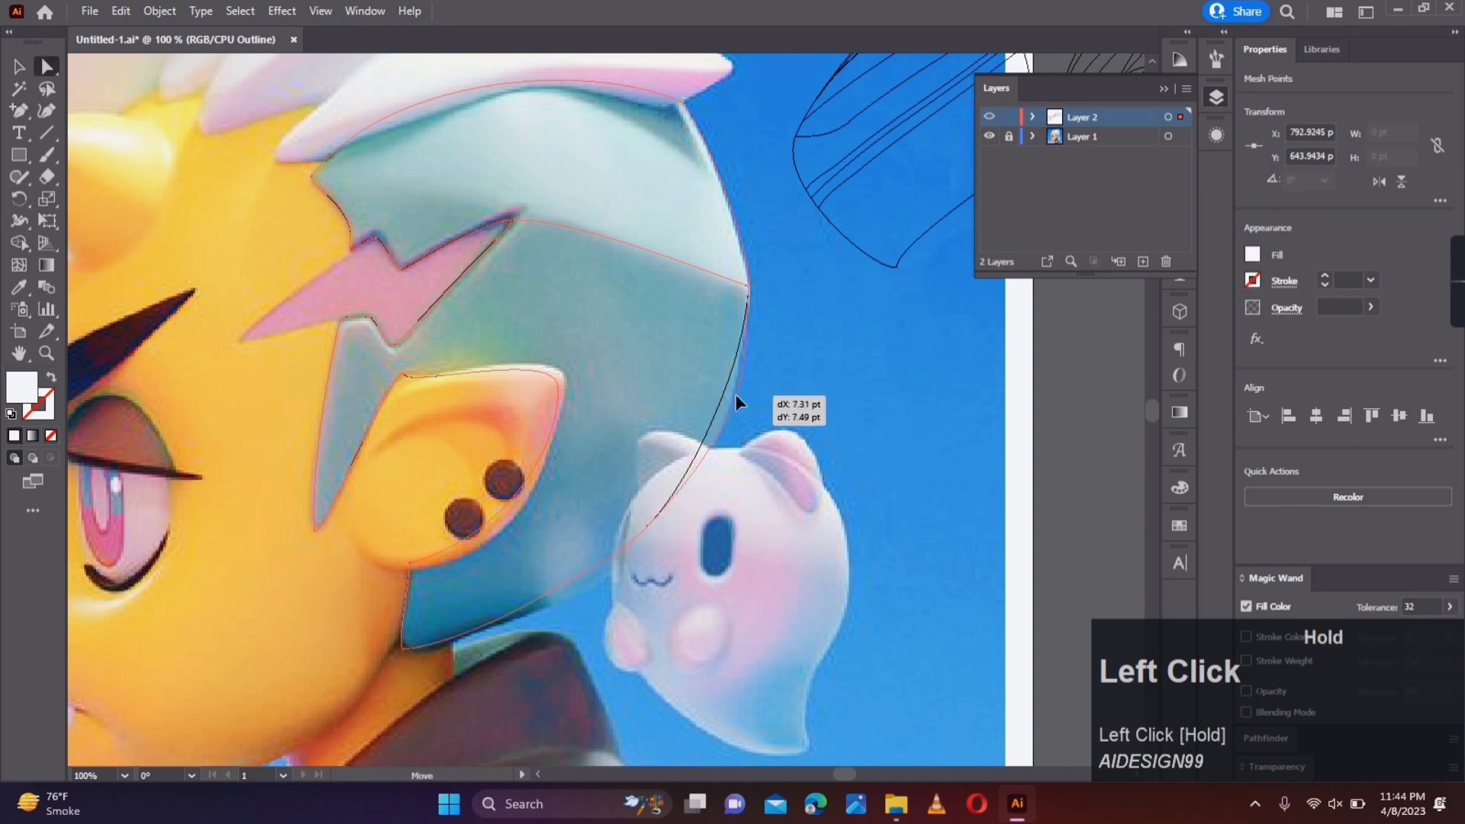
Step: Refine the handles along the hair's lower back edge and the crease starting at the bolt's tip
left_click_drag(425, 653, 424, 654)
left_click(553, 612)
left_click(648, 528)
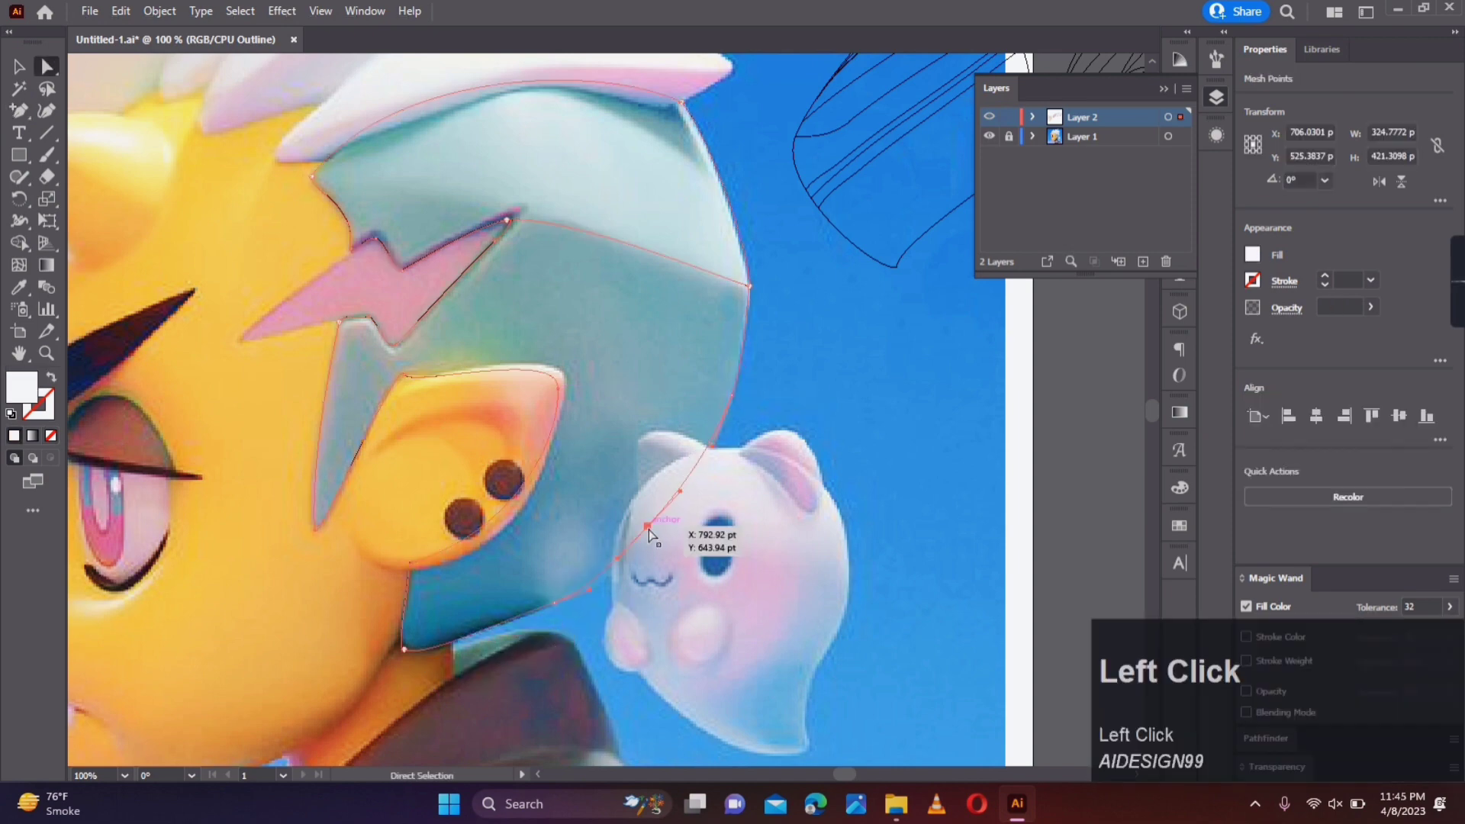
left_click_drag(710, 446, 716, 453)
left_click(790, 529)
scroll(791, 528, "down", 2)
scroll(631, 377, "up", 3)
left_click(768, 364)
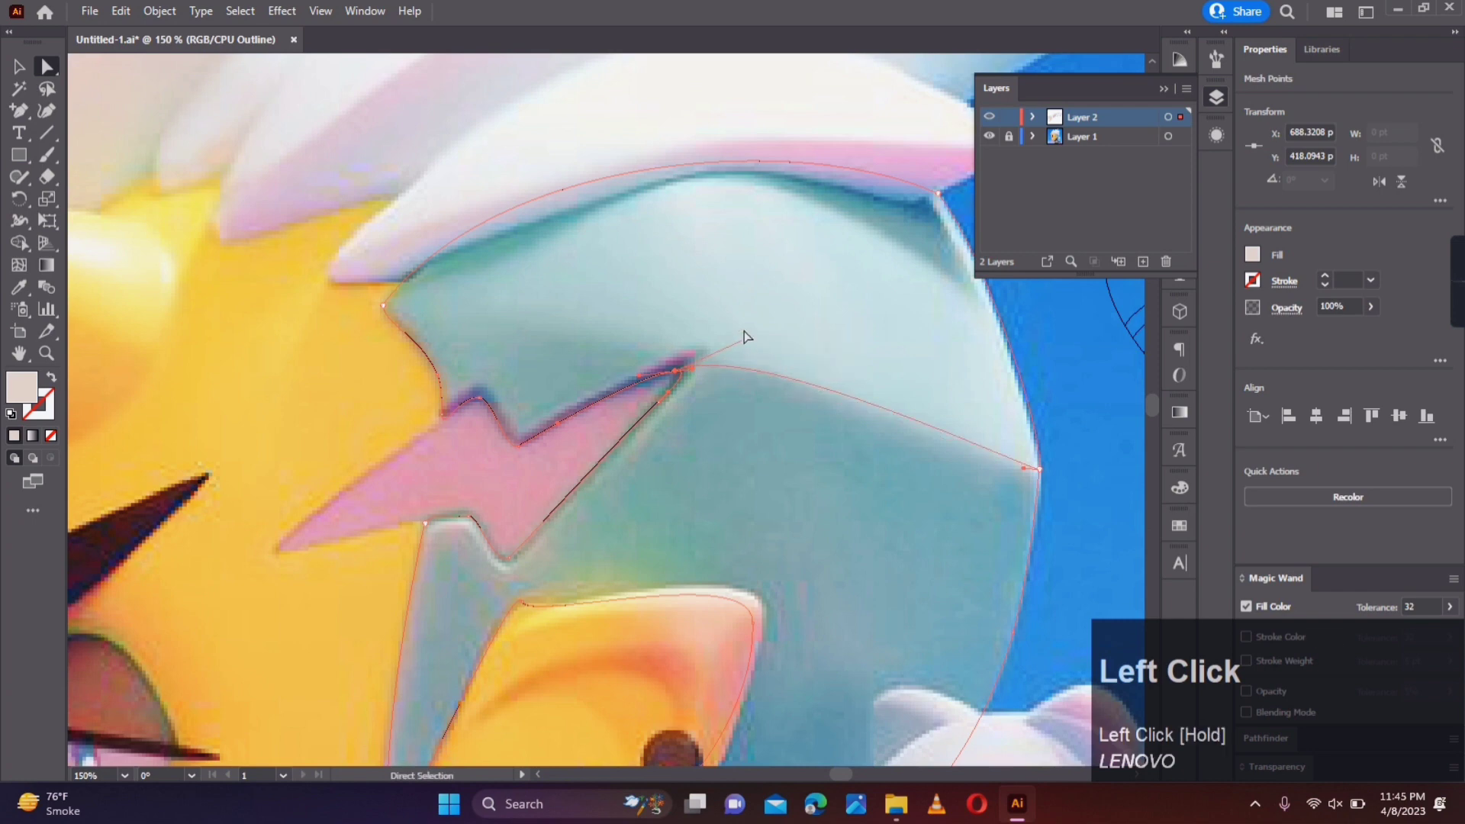
left_click_drag(744, 333, 753, 328)
left_click(1053, 474)
Step: Add a mesh line from the hairline and pull its point out to the lightning bolt's tip
scroll(1088, 485, "down", 3)
left_click(28, 266)
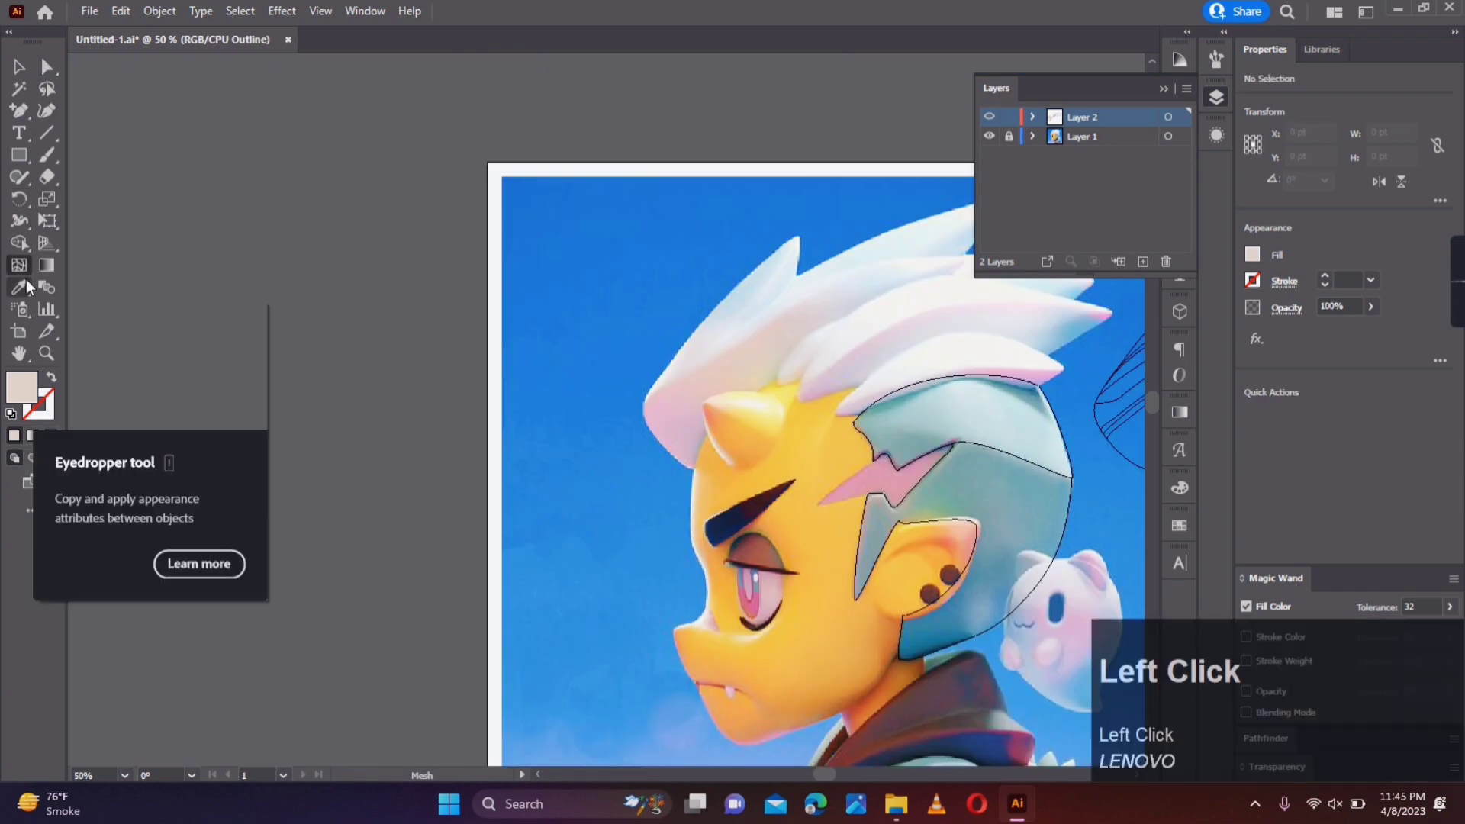
scroll(932, 481, "up", 4)
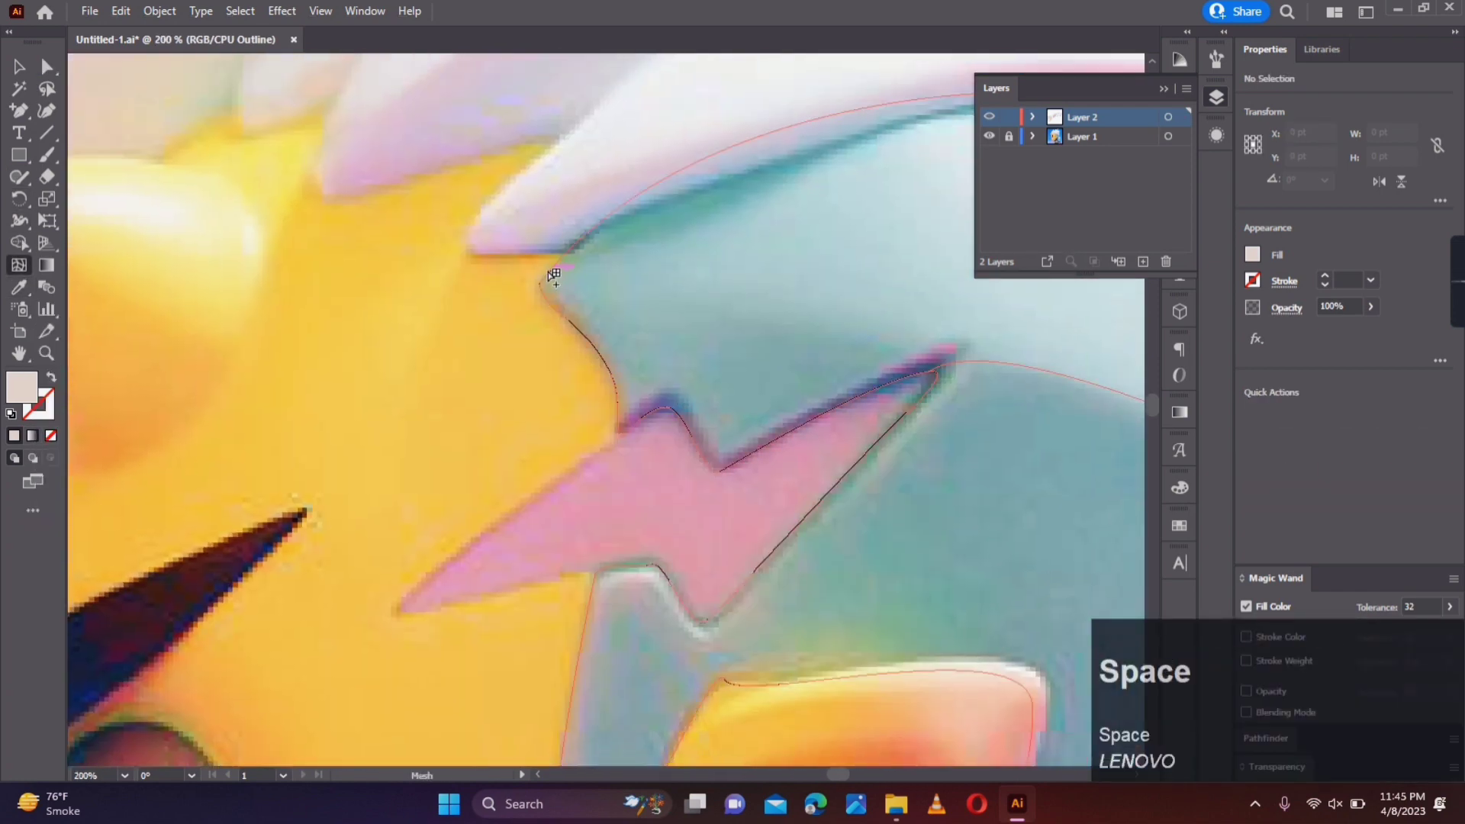
left_click(546, 277)
left_click(932, 370)
left_click_drag(932, 368, 957, 348)
left_click_drag(826, 365, 814, 362)
Step: Adjust the new mesh line's handles along the crease, the bolt's arm and the lower notch
key("space")
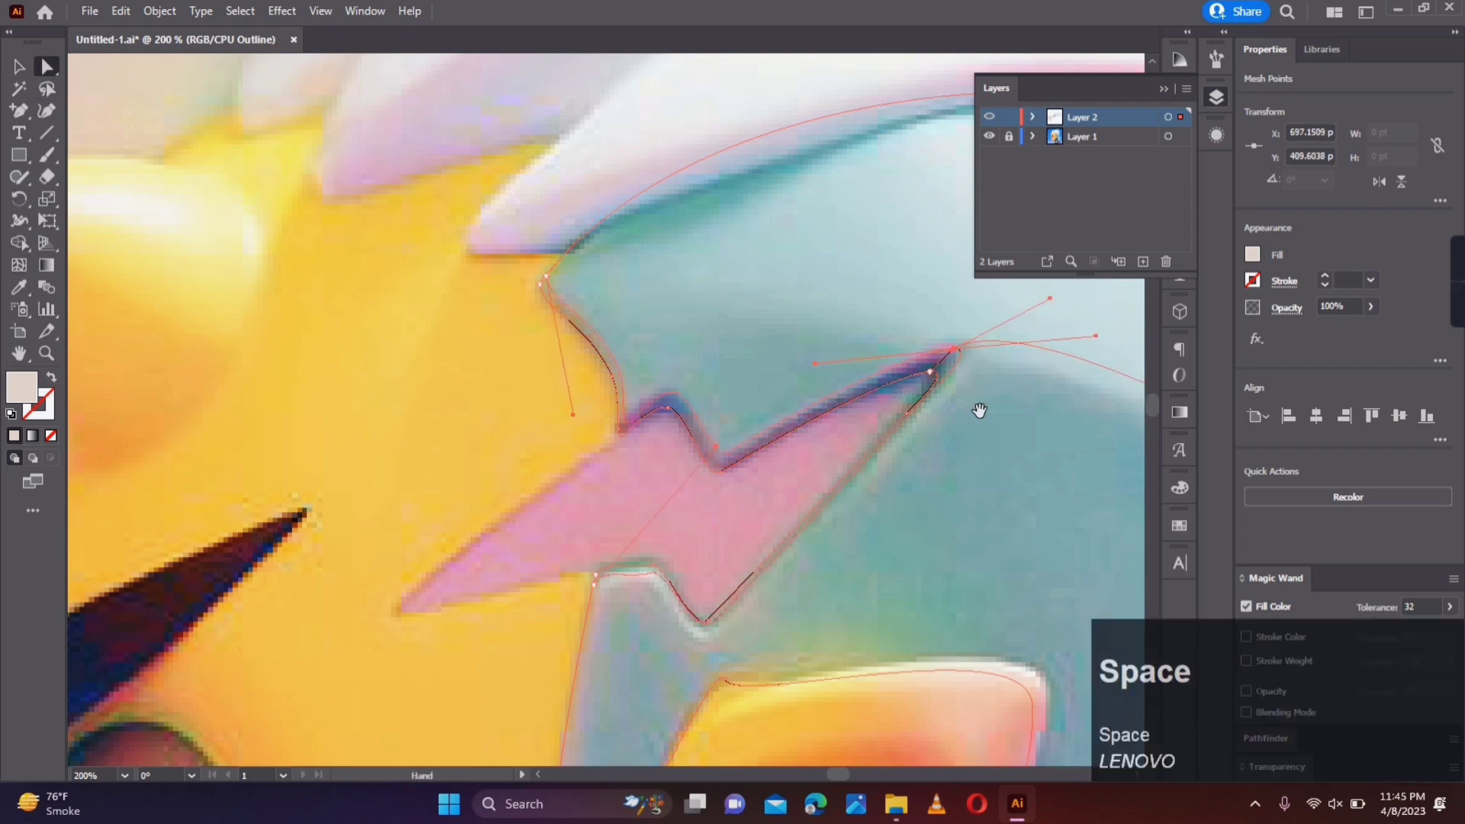
left_click_drag(977, 409, 778, 393)
left_click(546, 579)
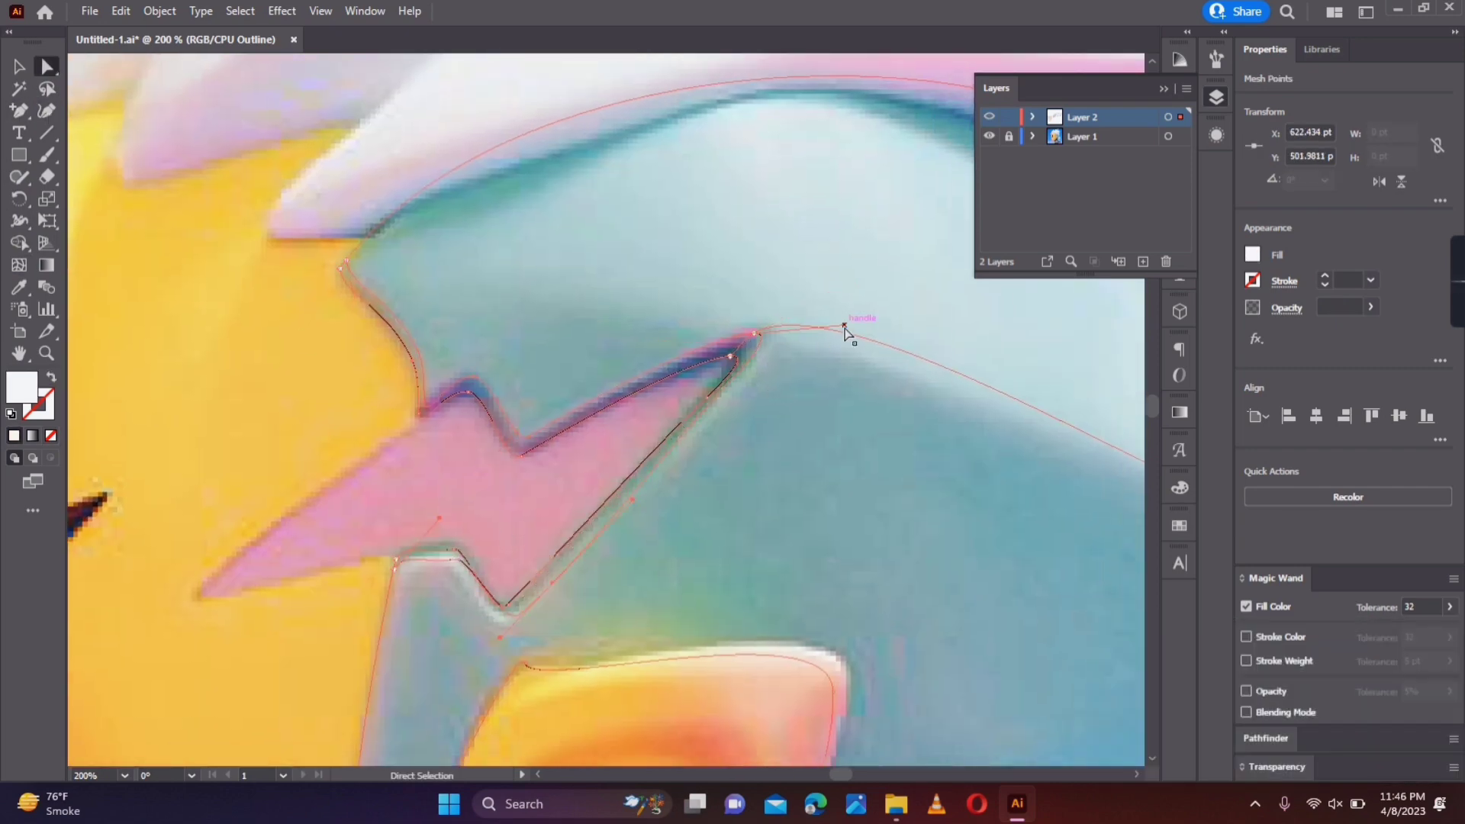
left_click(845, 337)
left_click(461, 569)
key("a")
mouse_move(486, 586)
left_mouse_down()
mouse_move(499, 612)
mouse_move(480, 594)
left_mouse_up()
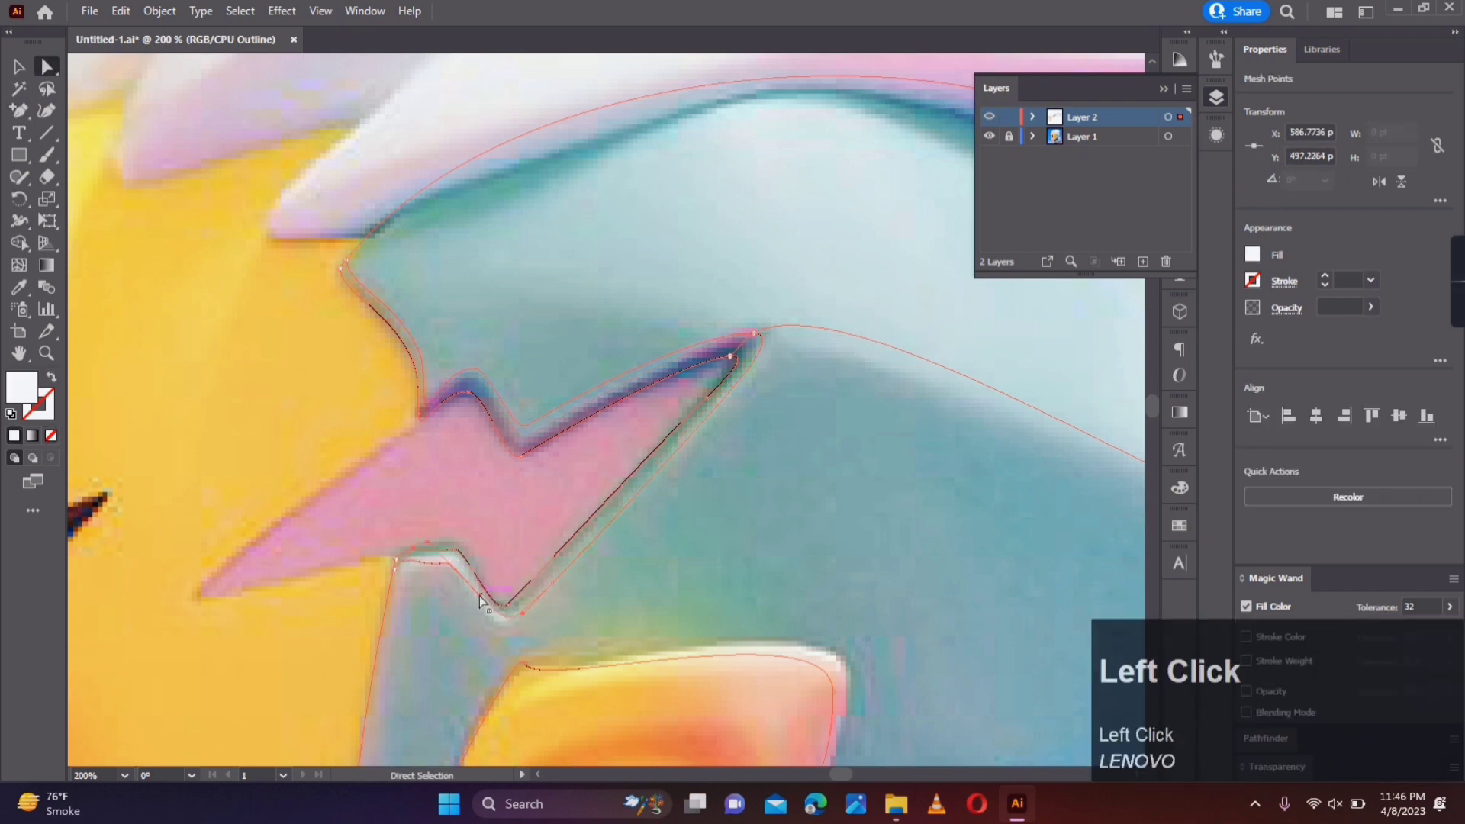
Step: Add further mesh lines to the teal hair next to its front upper corner
scroll(717, 527, "down", 5)
scroll(686, 473, "up", 5)
left_click_drag(641, 473, 765, 488)
left_click(661, 427)
scroll(661, 442, "down", 3)
left_click_drag(689, 491, 656, 486)
scroll(548, 446, "up", 1)
left_click(19, 265)
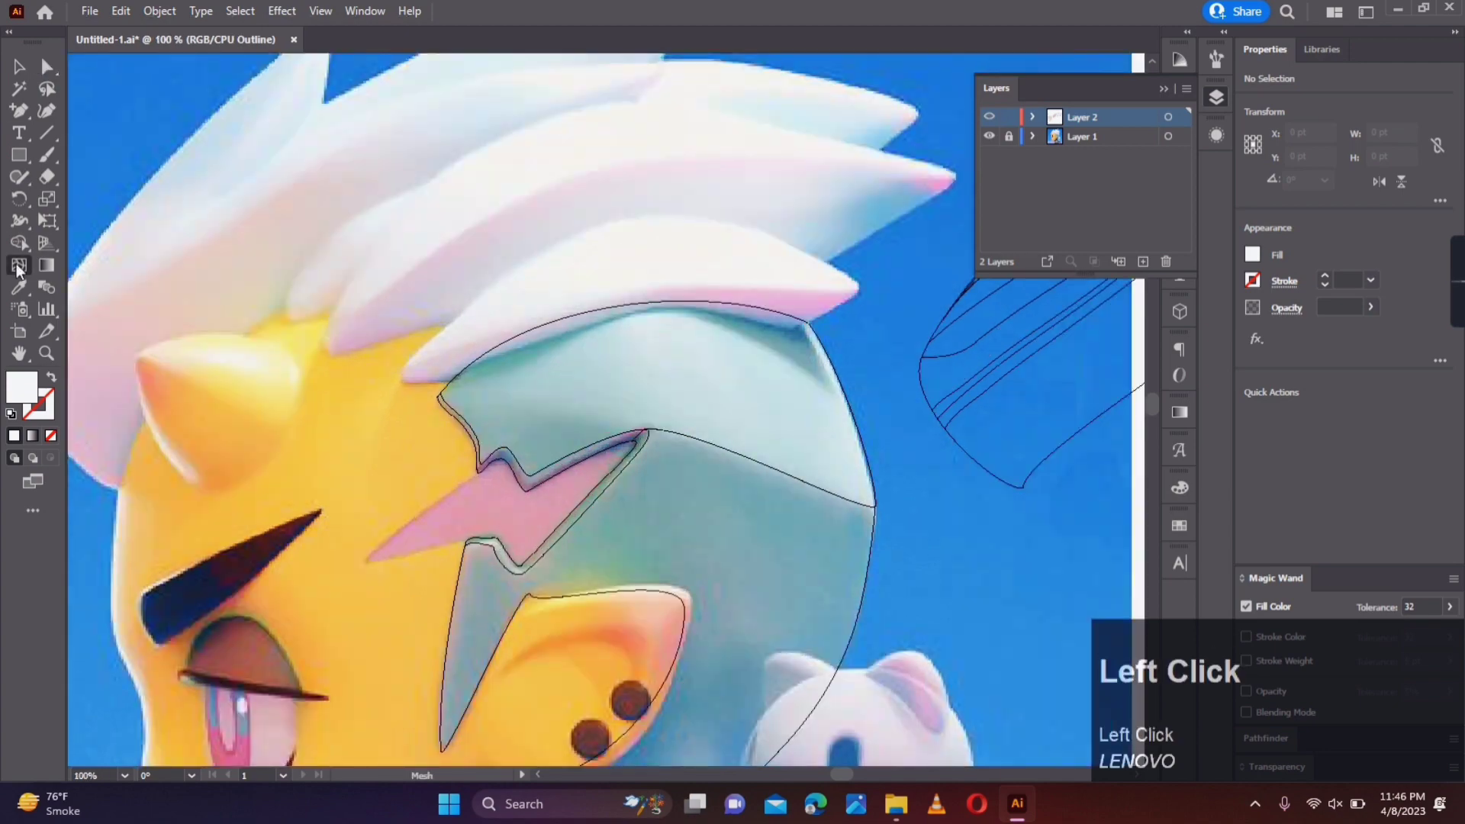
left_click(458, 418)
left_click(479, 398)
key("minus")
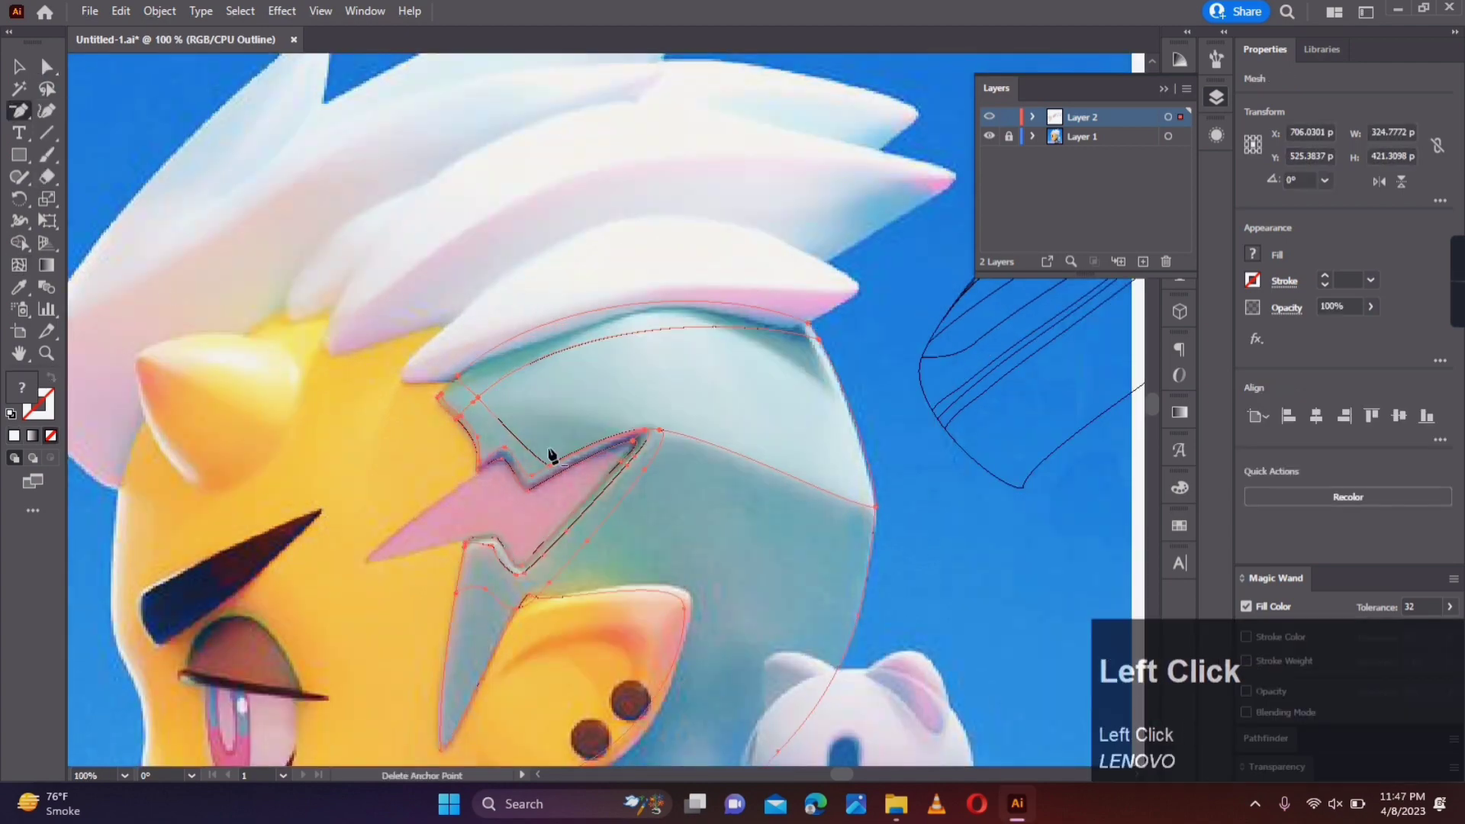
Step: Move the new mesh point next to the bolt's tip and align its handle with the crease
scroll(549, 456, "up", 3)
scroll(911, 370, "down", 2)
left_click(47, 66)
left_click_drag(894, 343, 752, 442)
left_click(745, 439)
scroll(744, 435, "up", 5)
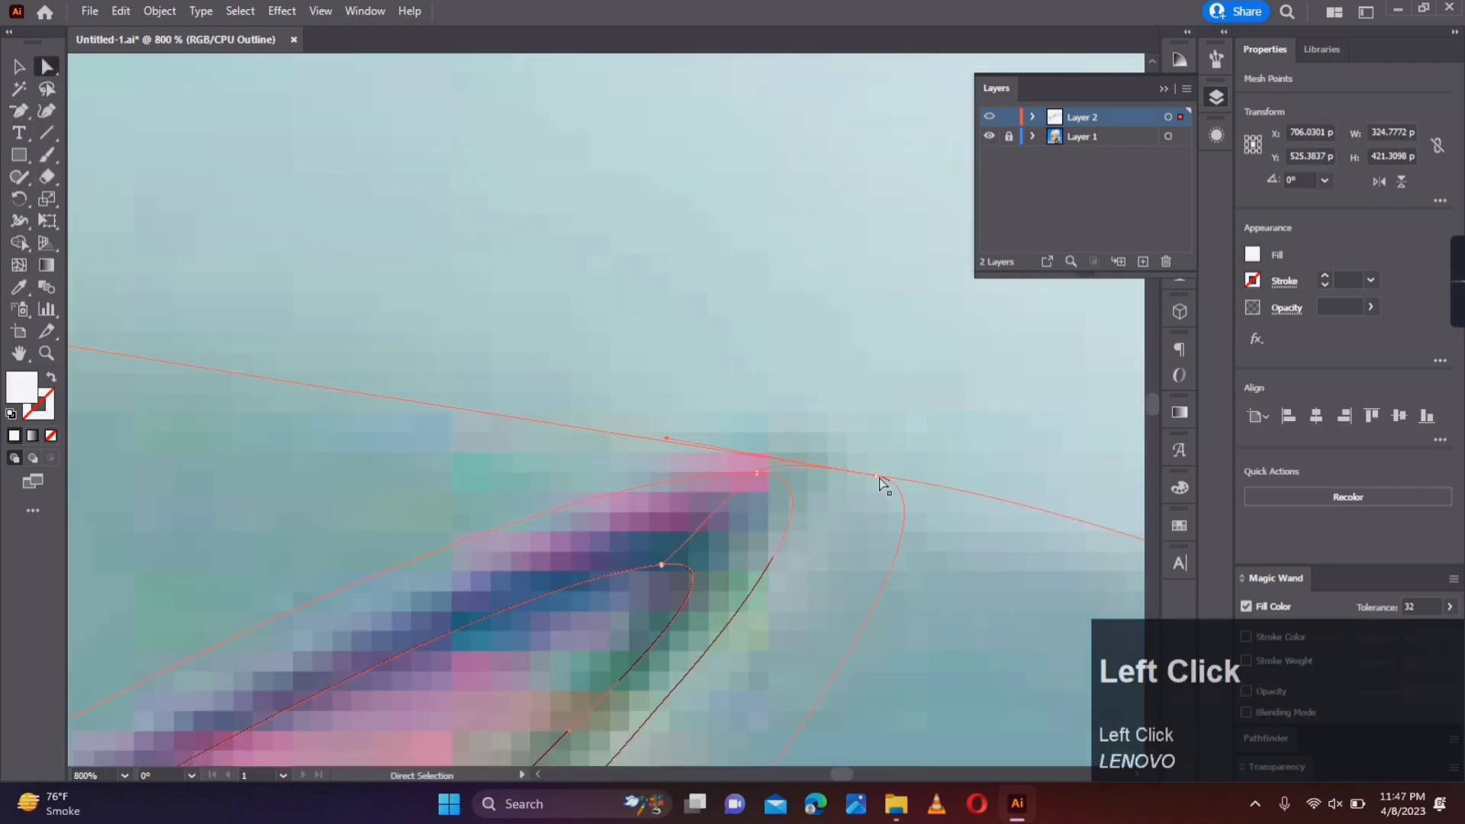
left_click(872, 467)
left_click_drag(663, 427, 662, 432)
Step: Add mesh lines near the hair's upper back corner and crease, and sample the reference's teal there
scroll(737, 421, "down", 5)
left_click(570, 337)
key("u")
key("a")
scroll(698, 435, "down", 3)
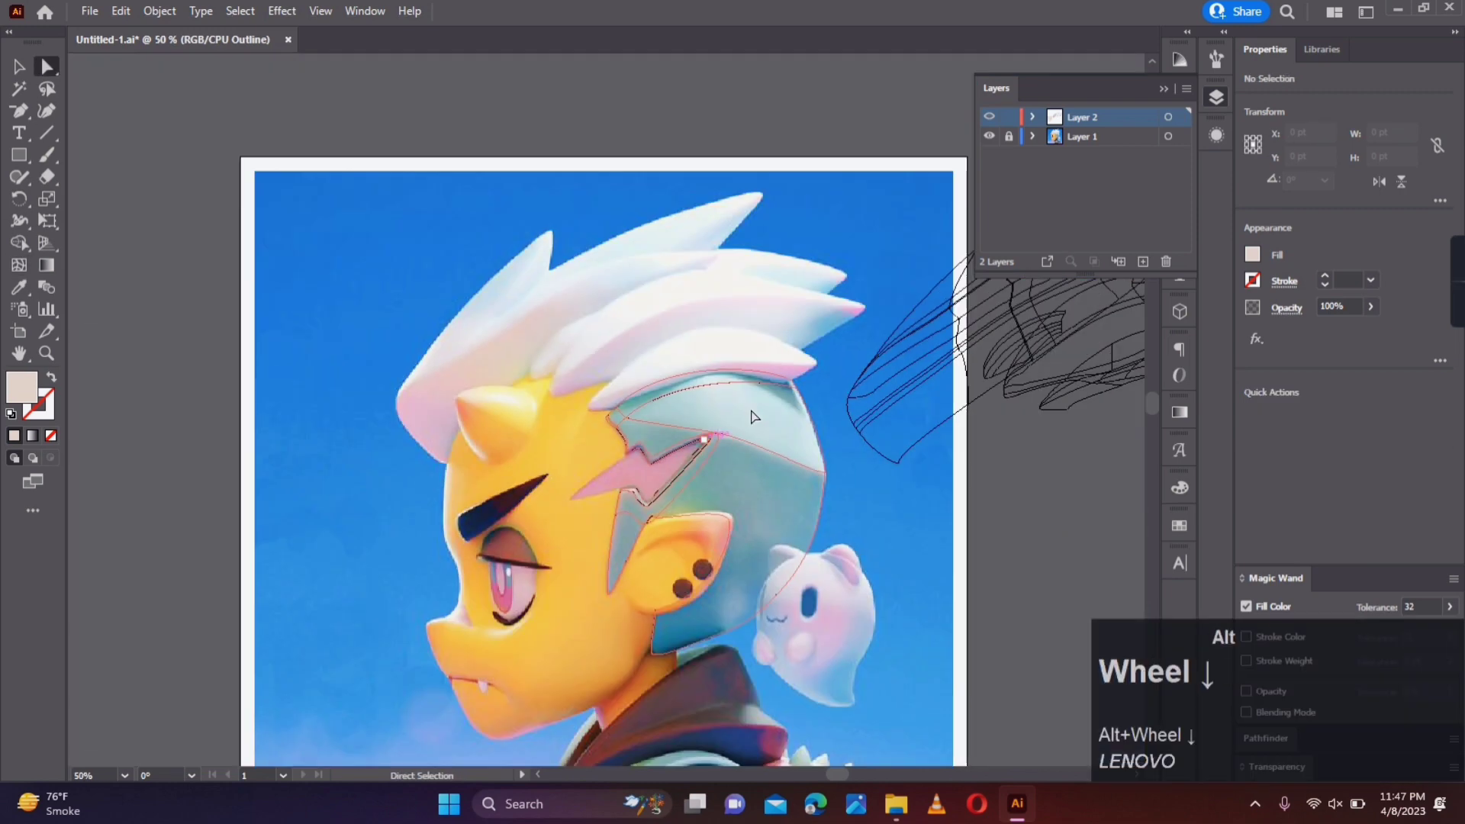
left_click(794, 385)
key("i")
left_click(19, 264)
scroll(822, 473, "up", 4)
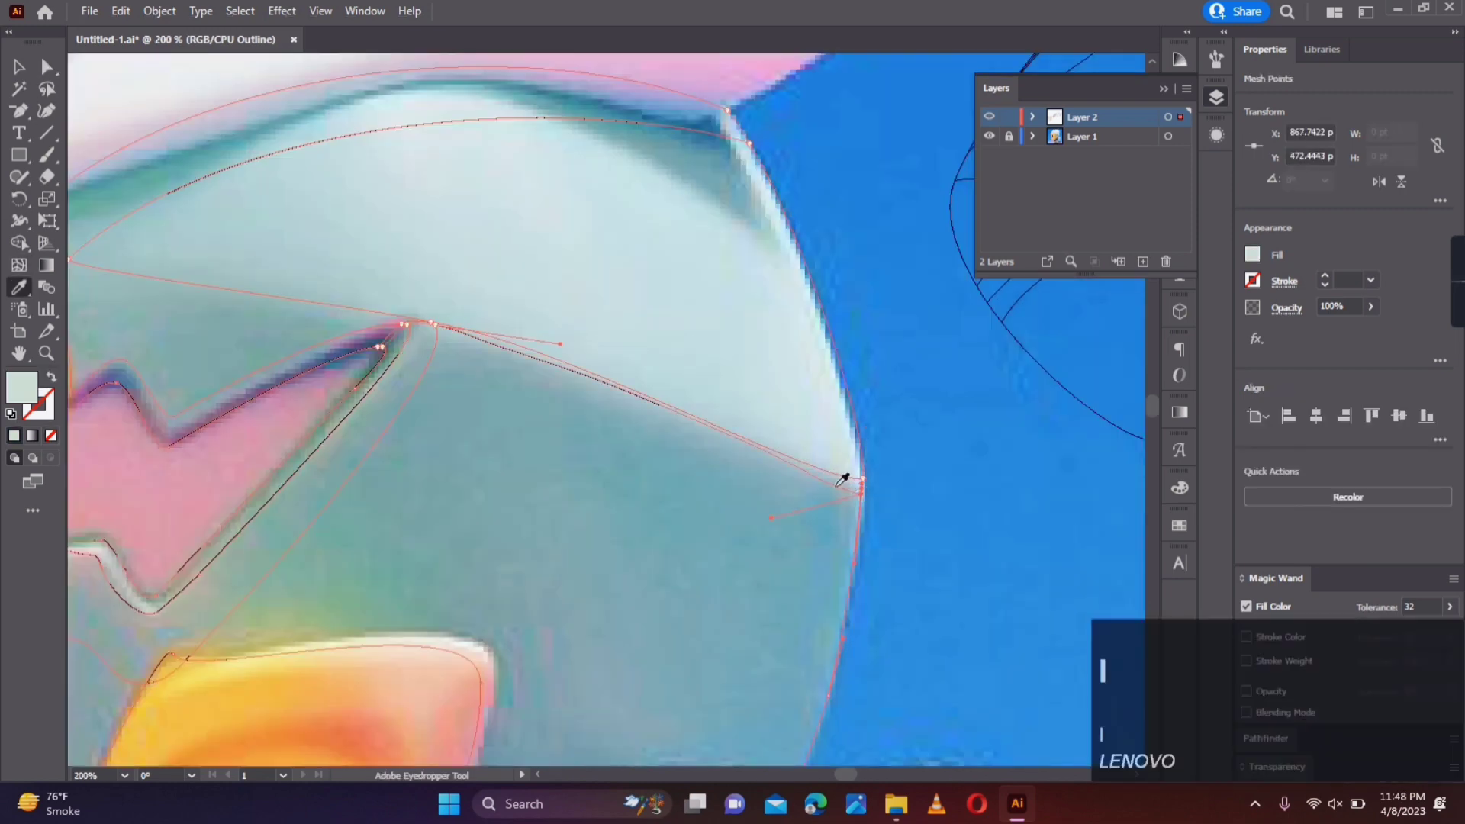
left_click(838, 485)
Step: Lower the mesh point beside the bolt's tip to separate the line beneath the crease
key("a")
scroll(434, 343, "up", 3)
left_click_drag(438, 288, 438, 343)
scroll(423, 370, "down", 3)
left_click_drag(350, 291, 881, 275)
key("a")
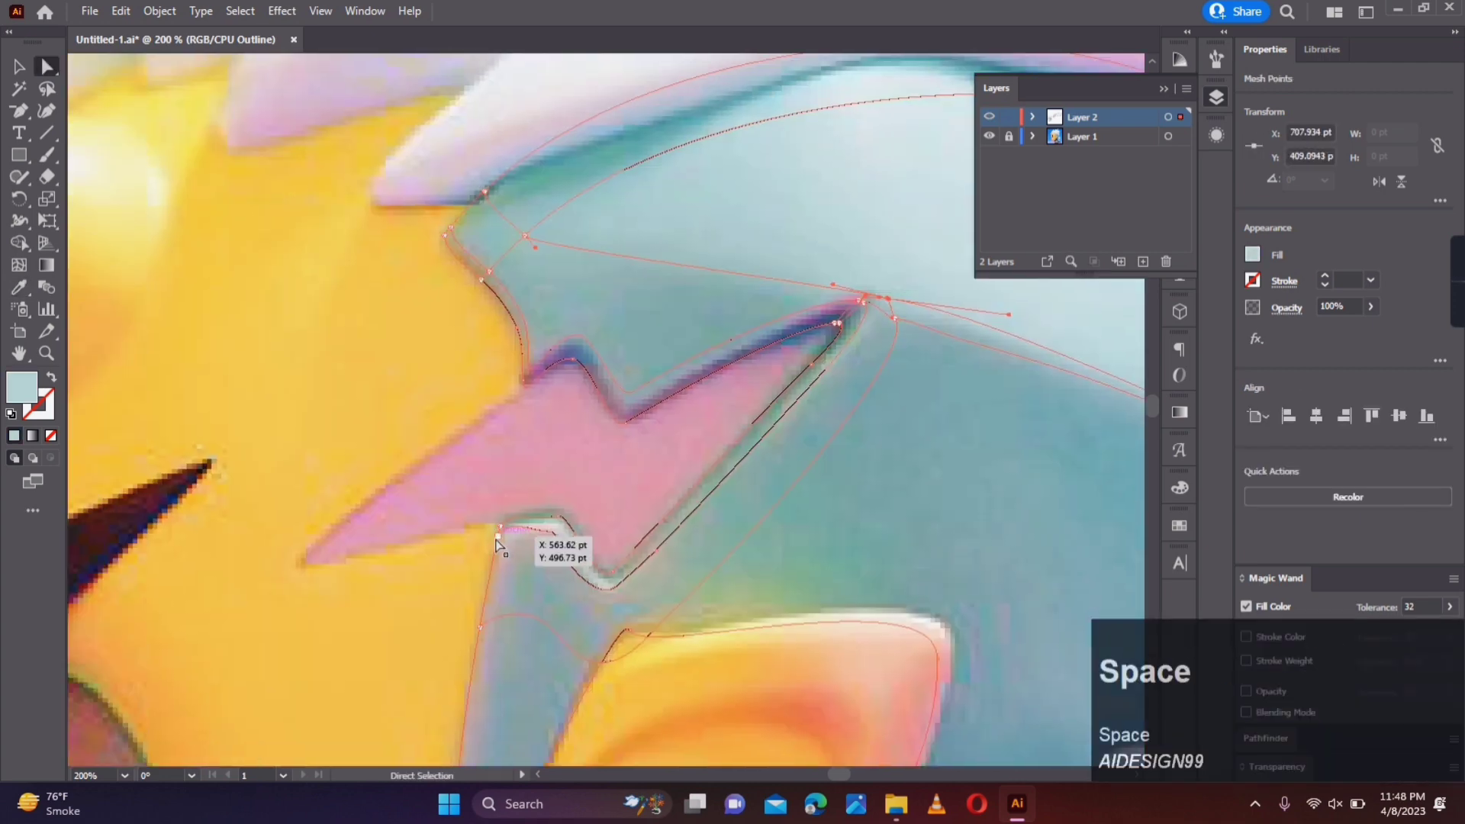
Step: Colour the mesh points along the hairline and the bolt's edges with teals sampled from the reference
left_click(772, 480)
key("a")
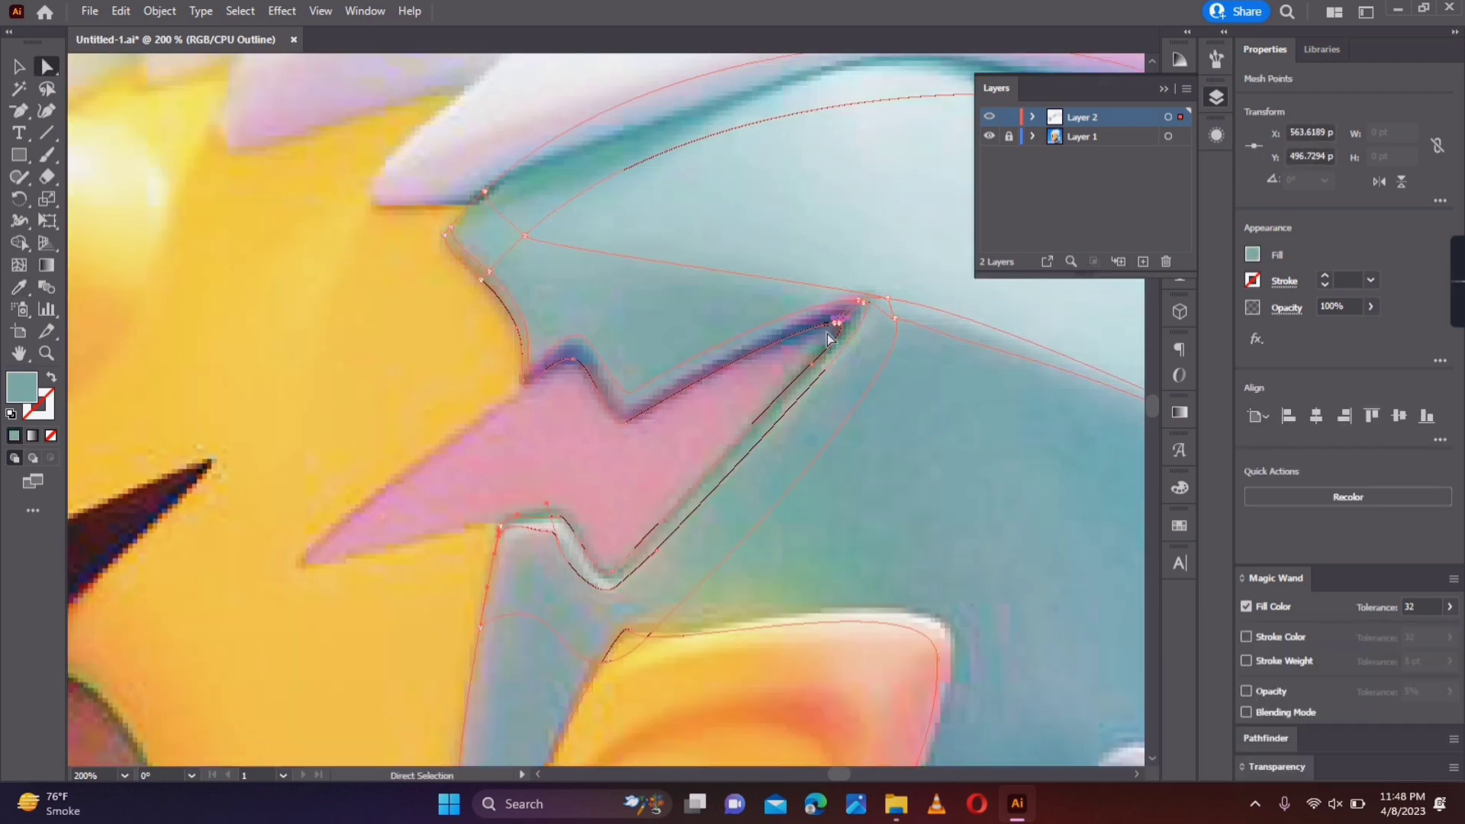
left_click(482, 279)
key("i")
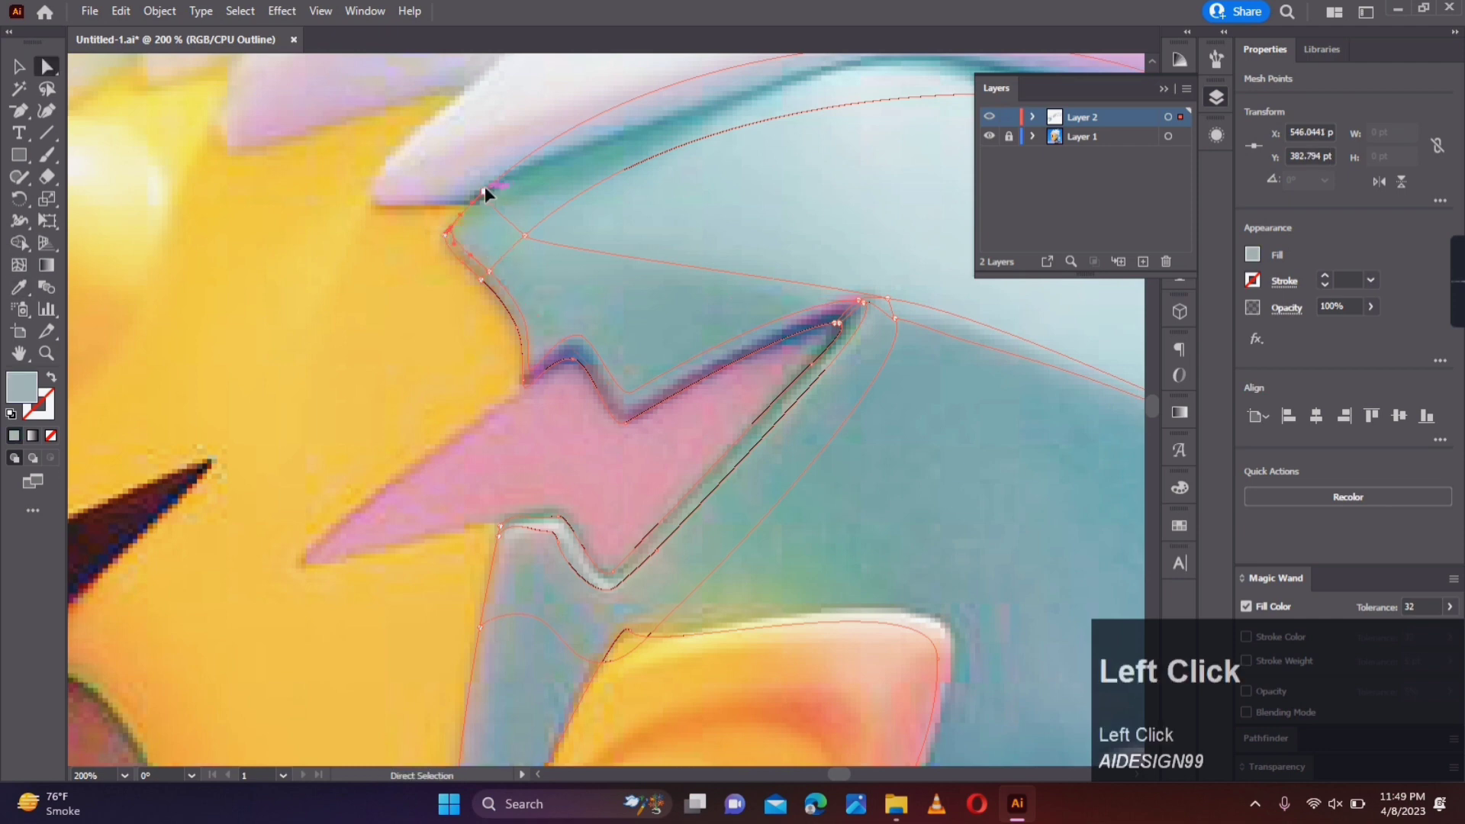
scroll(781, 363, "up", 1)
left_click(595, 580)
left_click(378, 548)
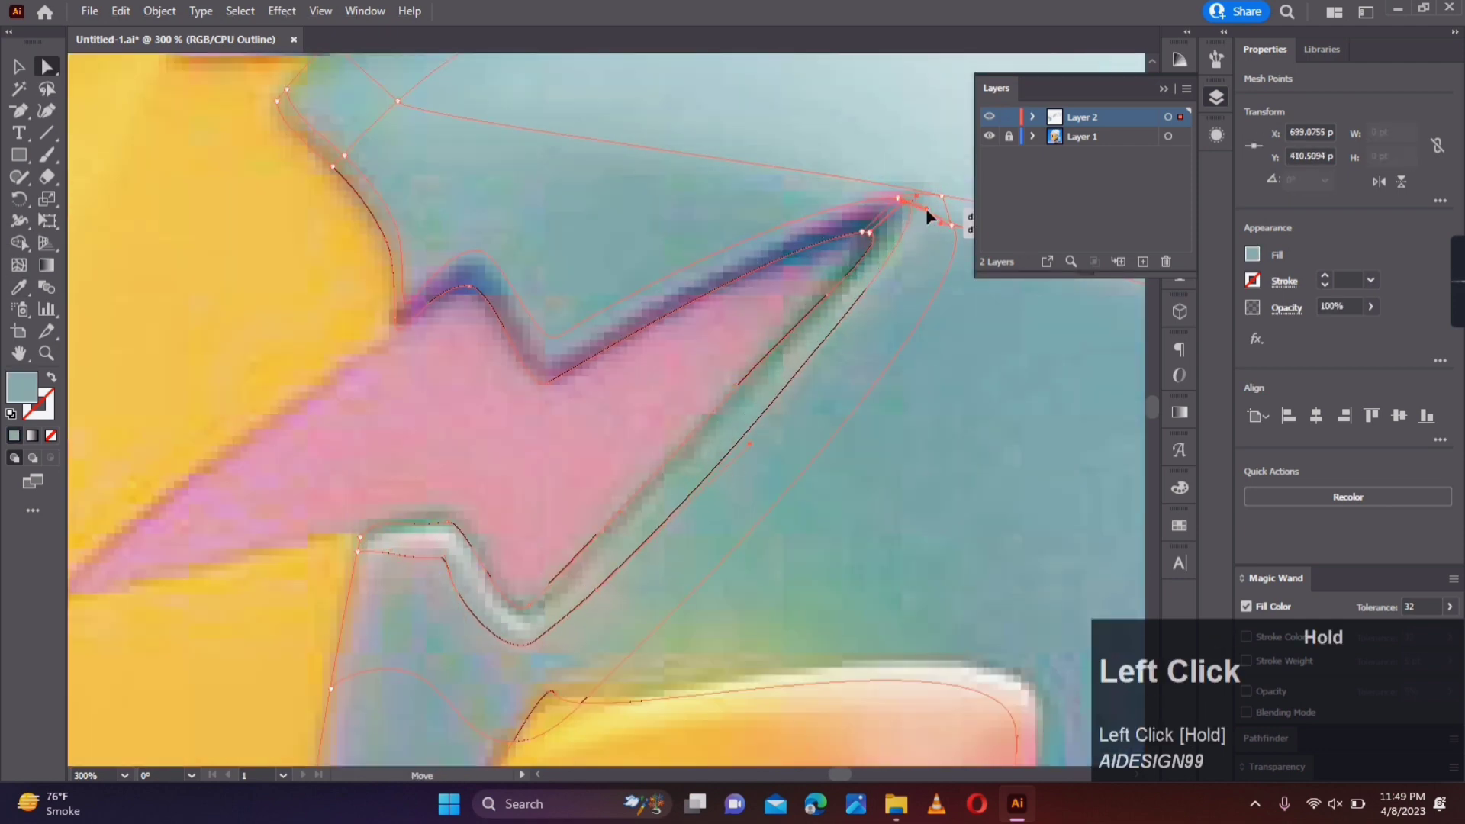
Step: Fit another mesh line around the bolt and sample the dark blue shadow and the notch's highlight for it
left_click_drag(926, 210, 917, 217)
key("i")
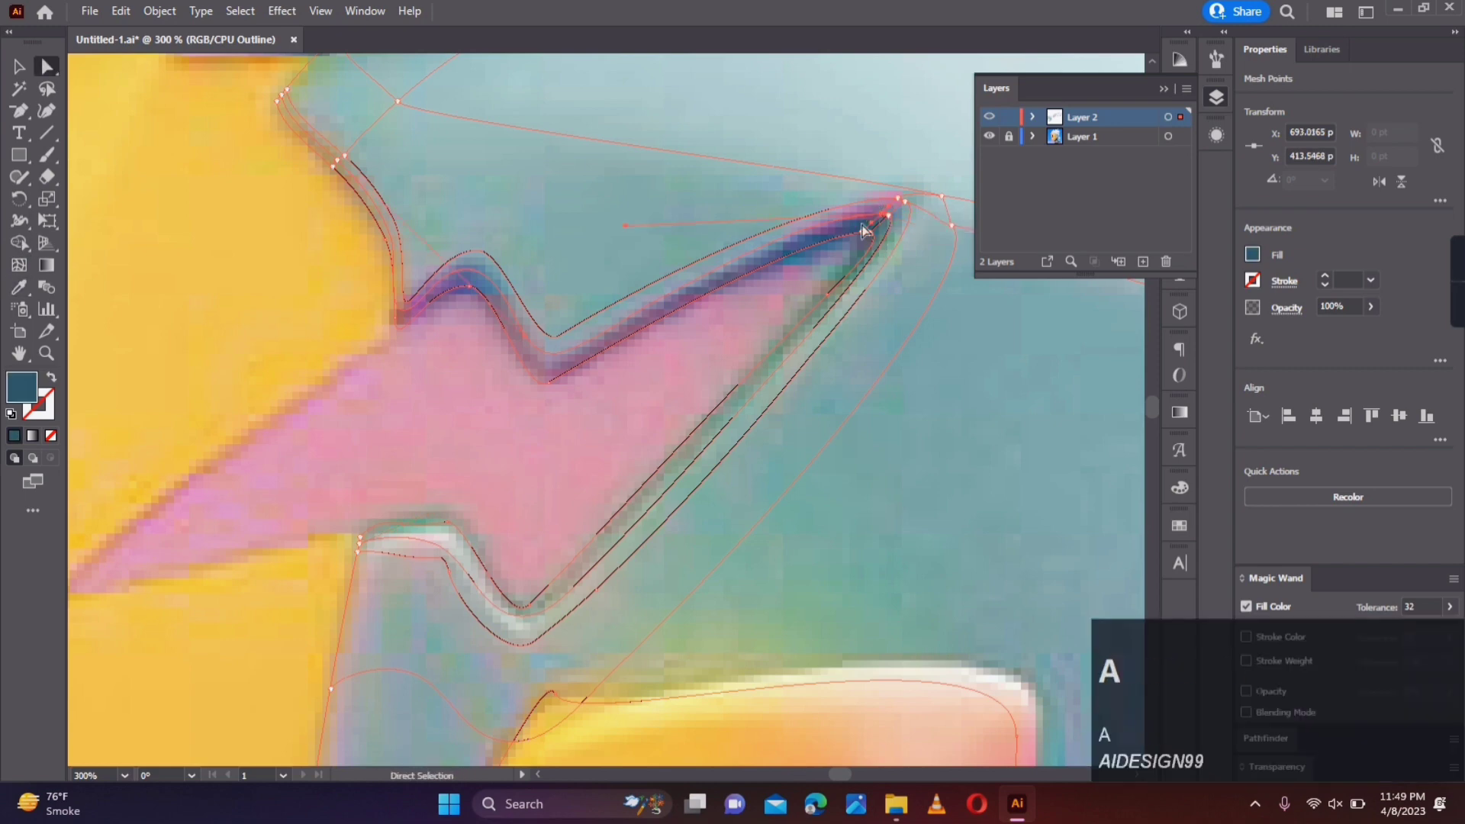
left_click(431, 537)
key("a")
left_click(990, 116, "ctrl")
left_click(990, 117, "ctrl")
Step: Colour the mesh points around the hair's lower corner at the neck with the reference's deeper blue
scroll(616, 432, "down", 3)
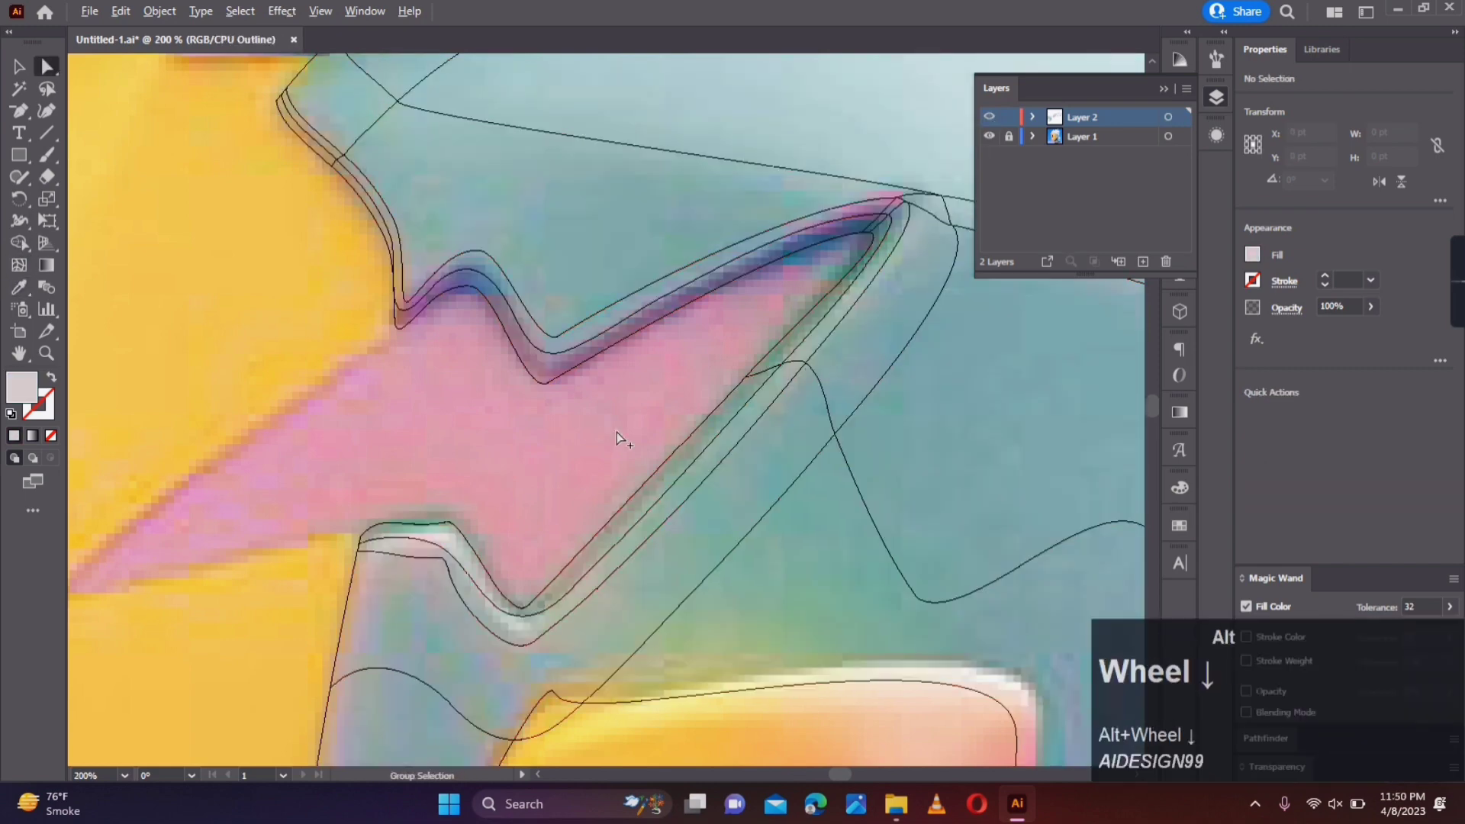
left_click_drag(447, 523, 363, 383)
left_click_drag(519, 252, 519, 252)
key("space")
left_click_drag(858, 367, 808, 299)
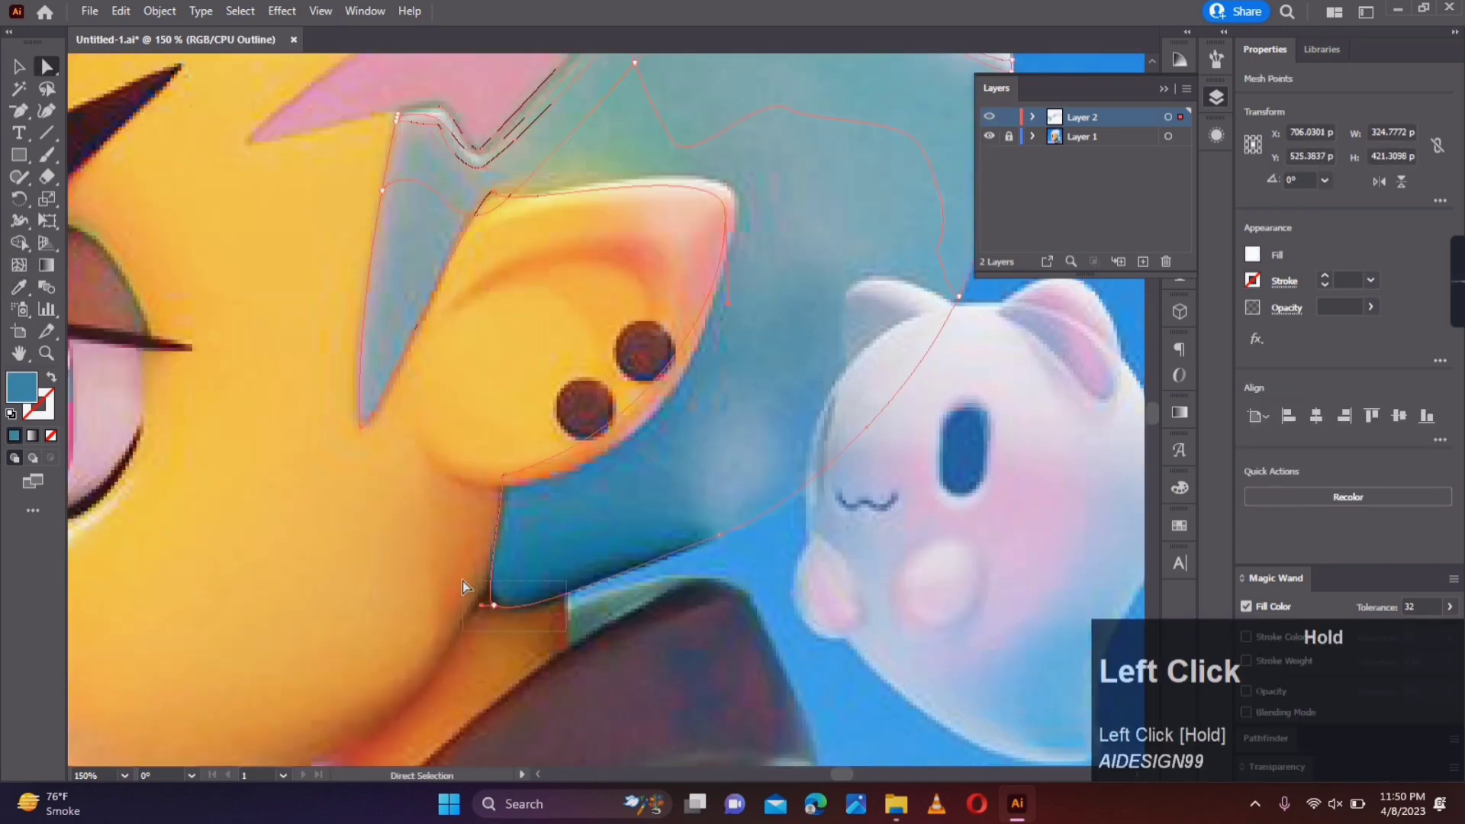
left_click_drag(462, 584, 462, 585)
key("space")
left_click_drag(998, 340, 713, 502)
Step: Switch Layer 2 to preview mode and shift the teal hair mesh aside to expose the reference hair
left_click(19, 111)
key("a")
left_click(793, 200)
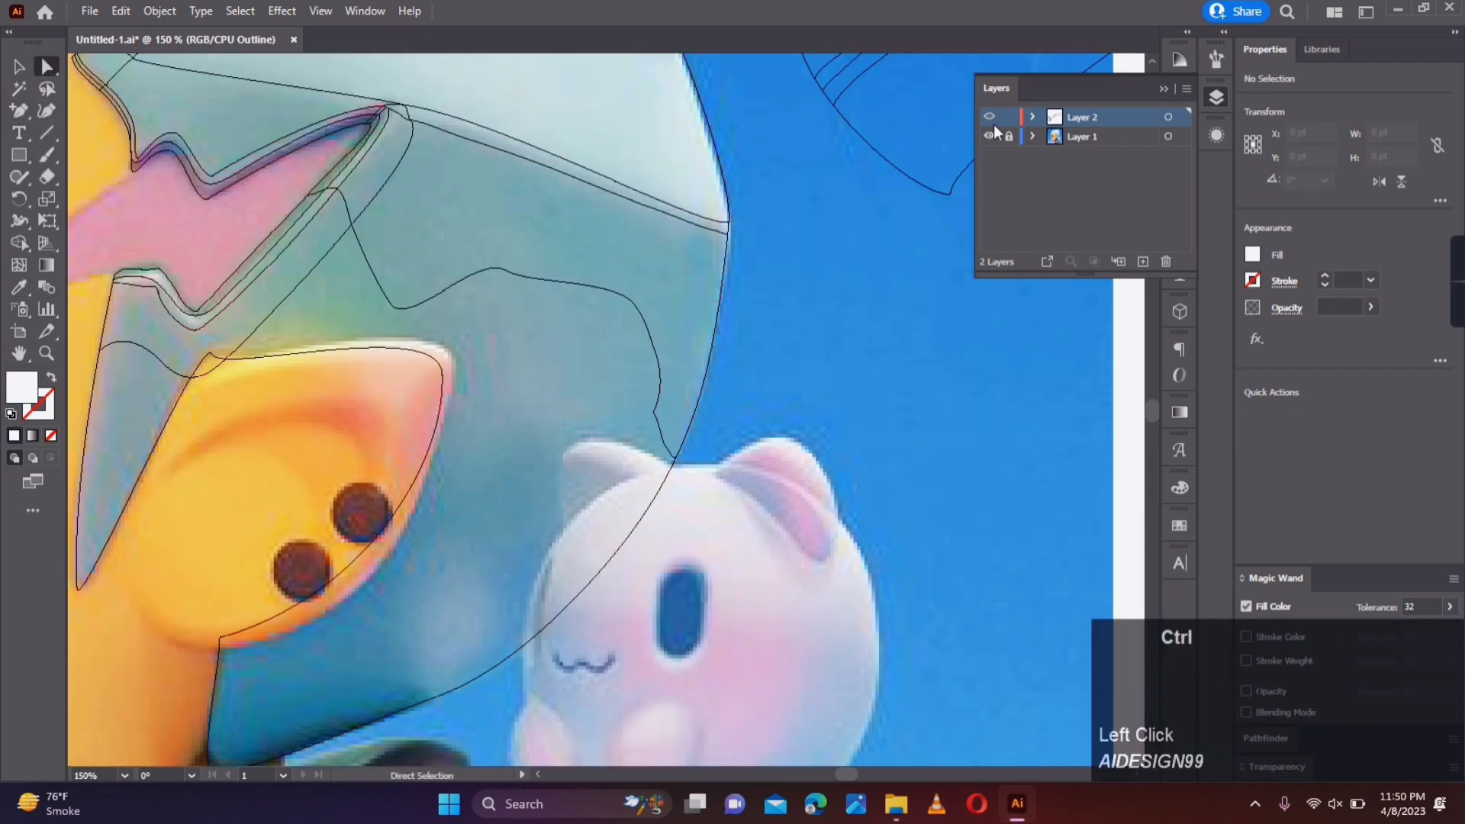
left_click(990, 118, "ctrl")
scroll(794, 323, "down", 2)
key("v")
left_click(730, 355)
left_click_drag(731, 355, 639, 341)
Step: Adjust the mesh handles along the crease between the bolt's tip and the hair's back edge
scroll(669, 276, "up", 2)
key("a")
left_click(655, 250)
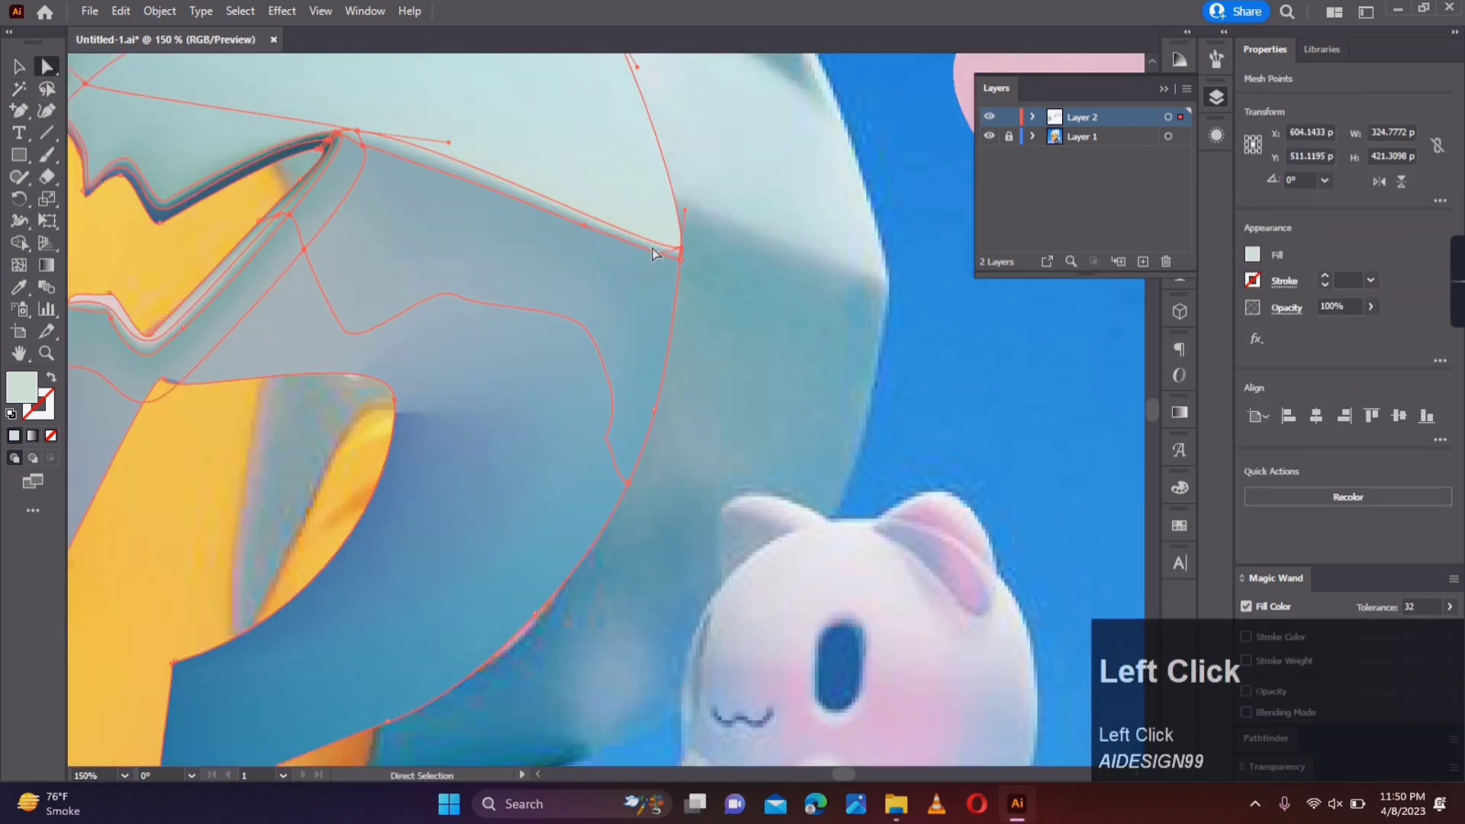
left_click(461, 149)
left_click_drag(577, 225, 569, 227)
left_click(345, 135)
left_click(818, 392)
scroll(818, 392, "down", 2)
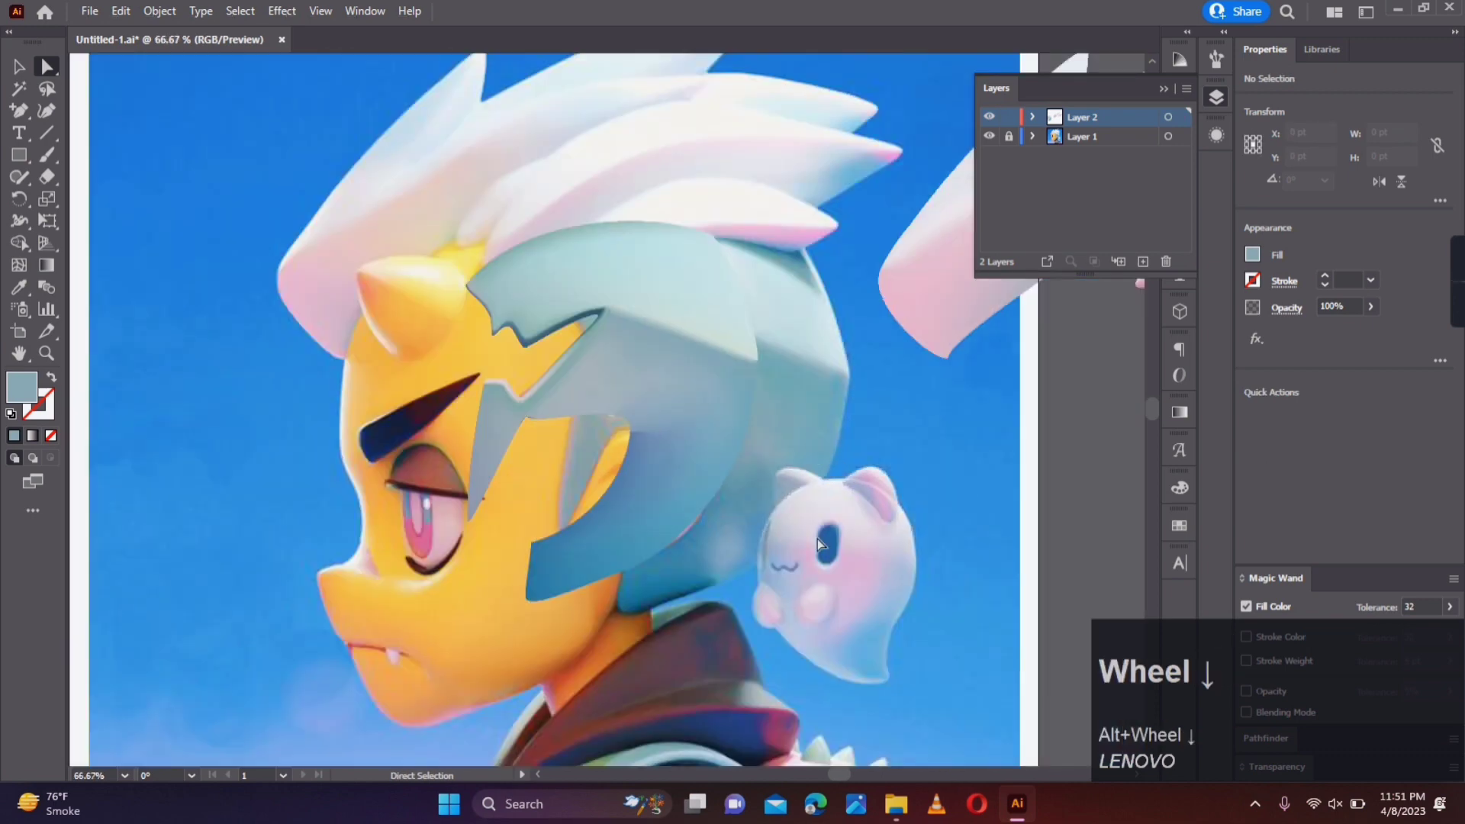
Step: Add two mesh lines running from the hair's lower edge up around the back of the ear
scroll(671, 478, "up", 1)
left_click(671, 479)
key("u")
left_click(608, 570)
scroll(619, 572, "up", 3)
scroll(620, 572, "down", 3)
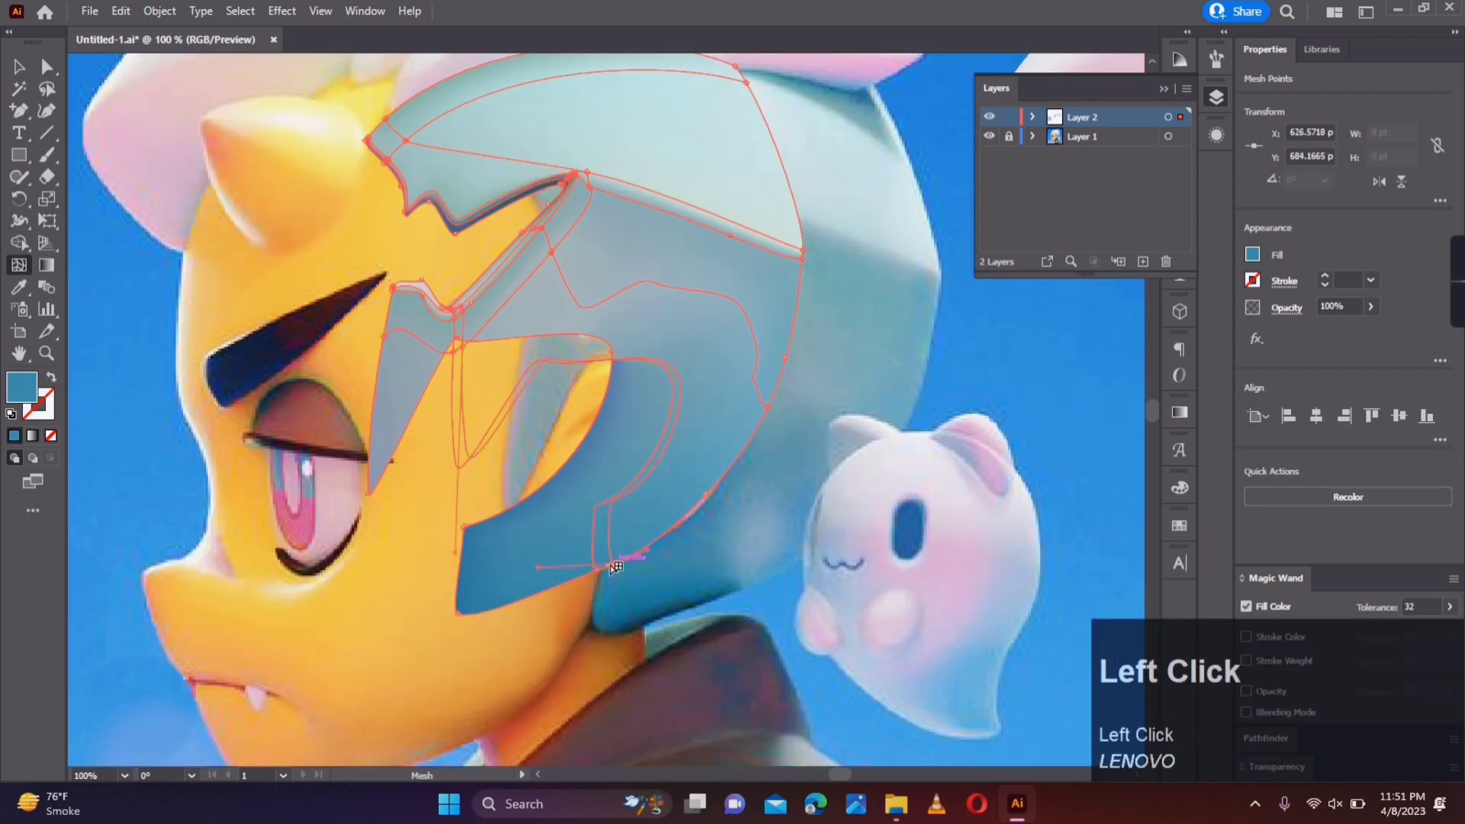
Step: Edit the anchor points on the new mesh lines behind the ear opening
key("a")
left_click(696, 592)
left_click(593, 506)
key("minus")
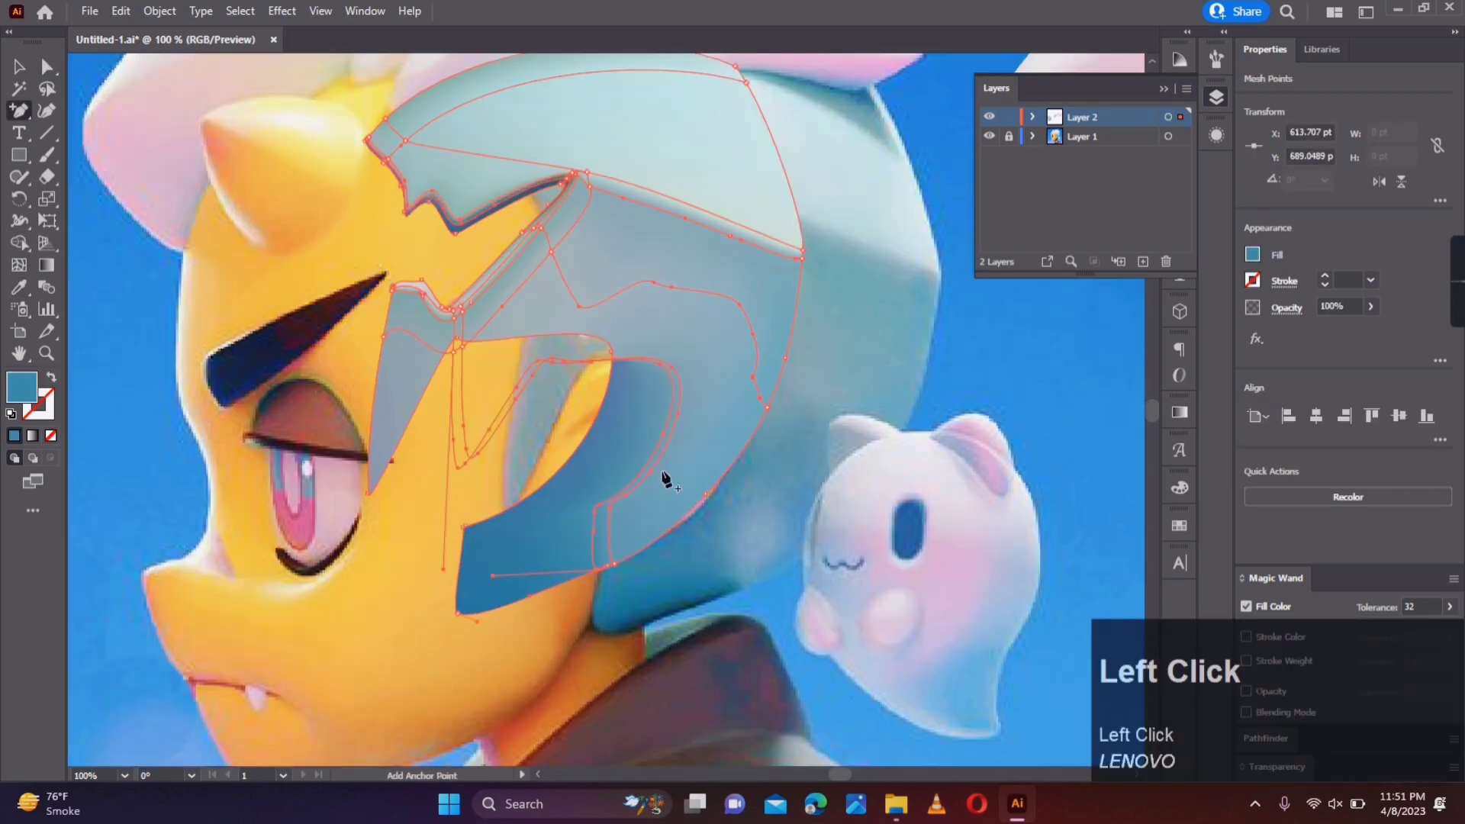
left_click(671, 438)
left_click(47, 66)
left_click(258, 302)
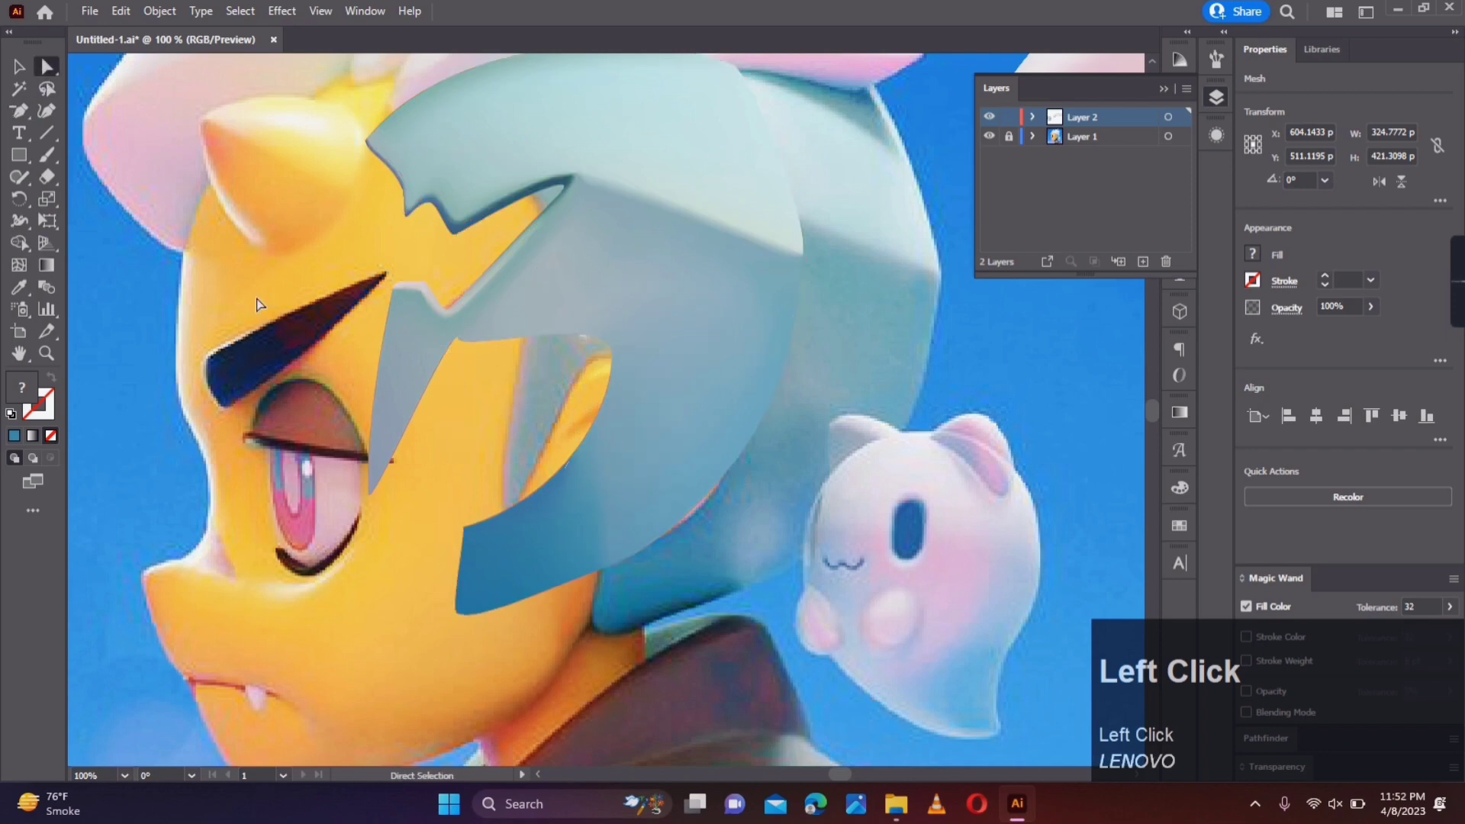
Step: Reshape the mesh lines behind the ear into smoother curves following the ear opening
left_click_drag(18, 110, 115, 134)
left_click(599, 426)
key("a")
left_click_drag(599, 426, 611, 405)
left_click(534, 389)
scroll(534, 387, "down", 2)
scroll(534, 388, "up", 3)
left_click(428, 323)
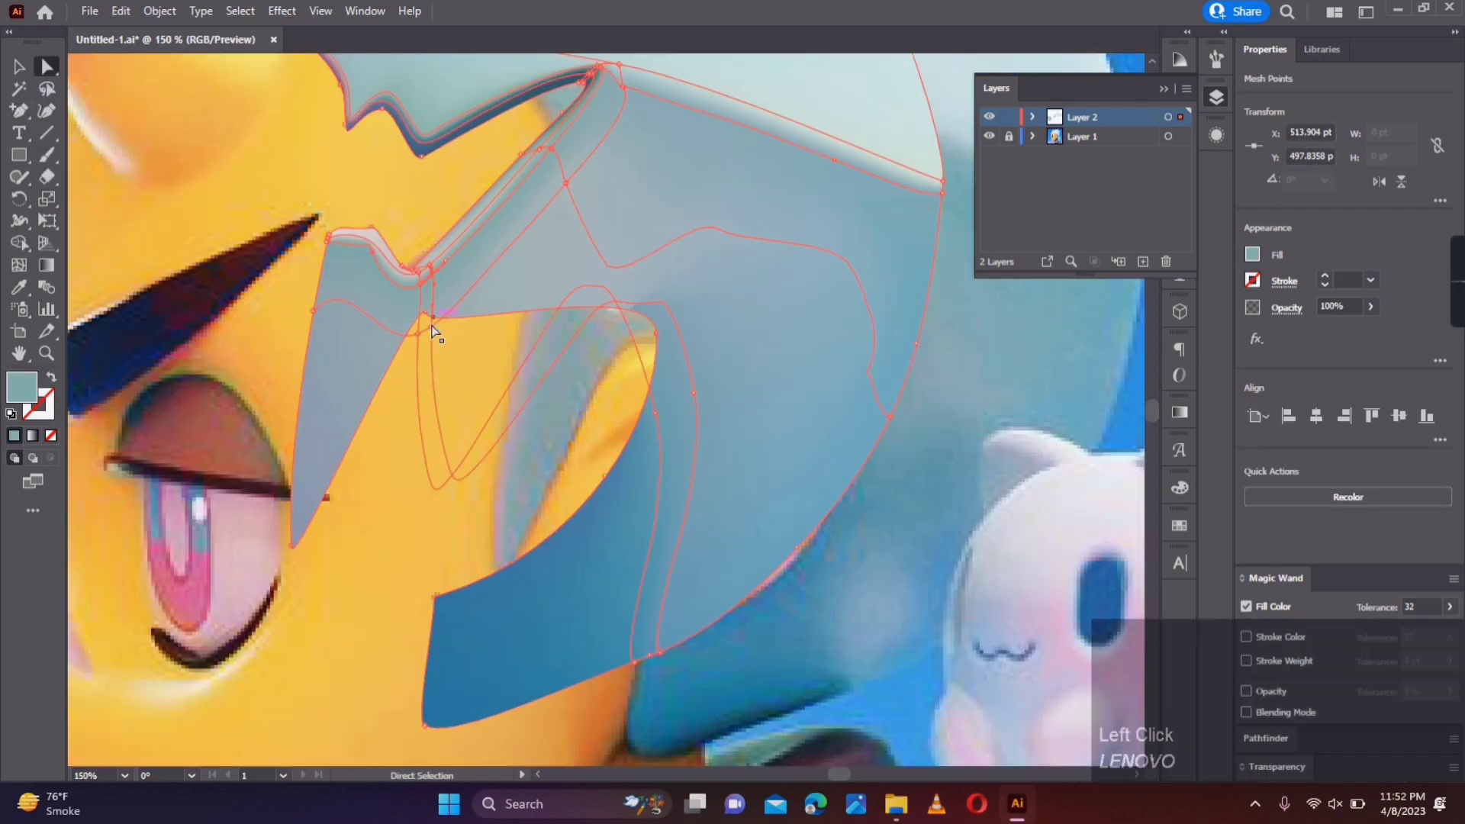
Step: Delete surplus anchor points and straighten the mesh lines above the ear opening
right_click(19, 111)
left_click(115, 156)
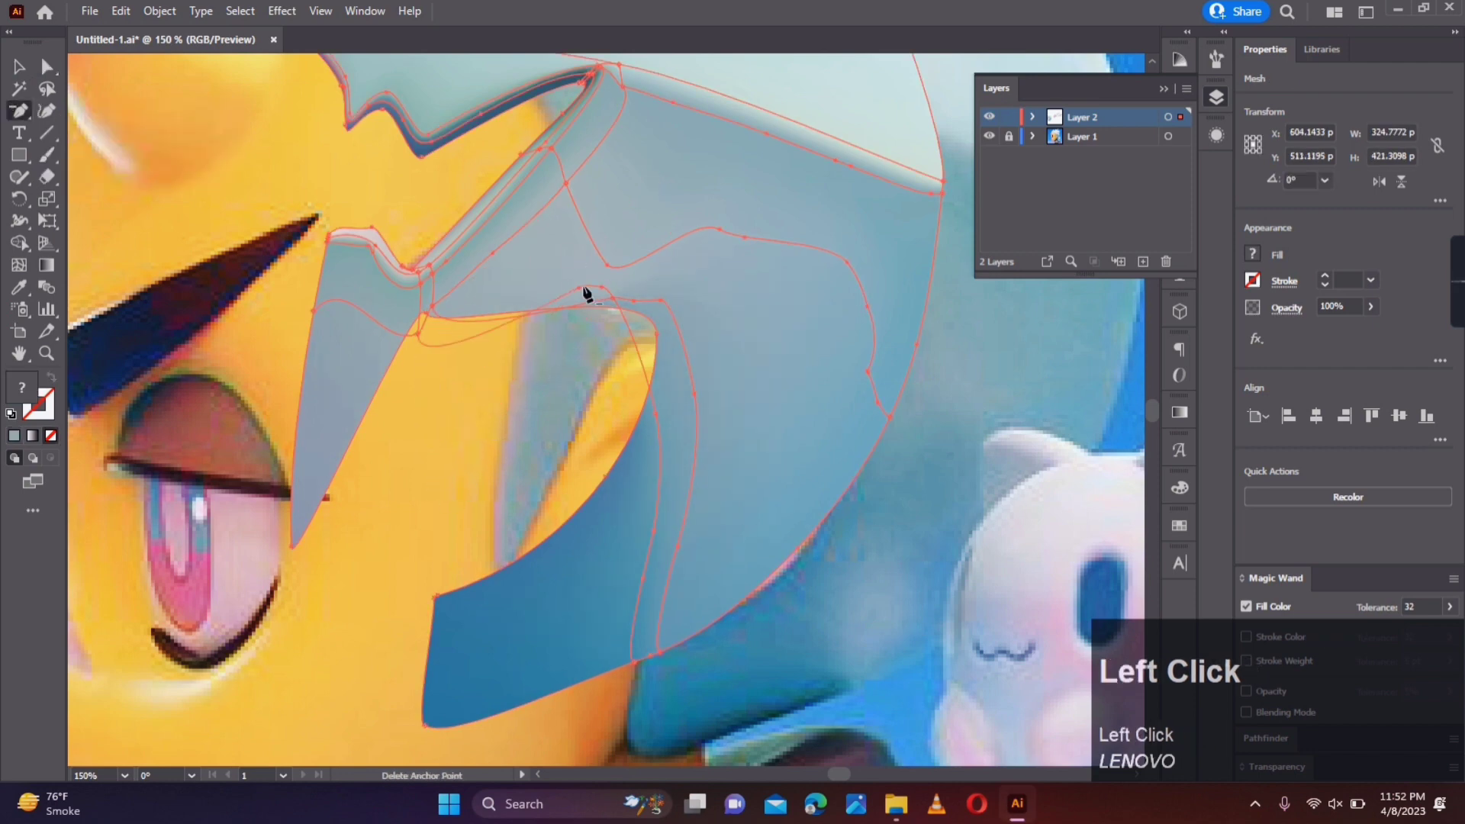
left_click(432, 306)
left_click_drag(438, 342, 451, 329)
left_click_drag(647, 281, 647, 281)
left_click(498, 406)
scroll(494, 404, "down", 3)
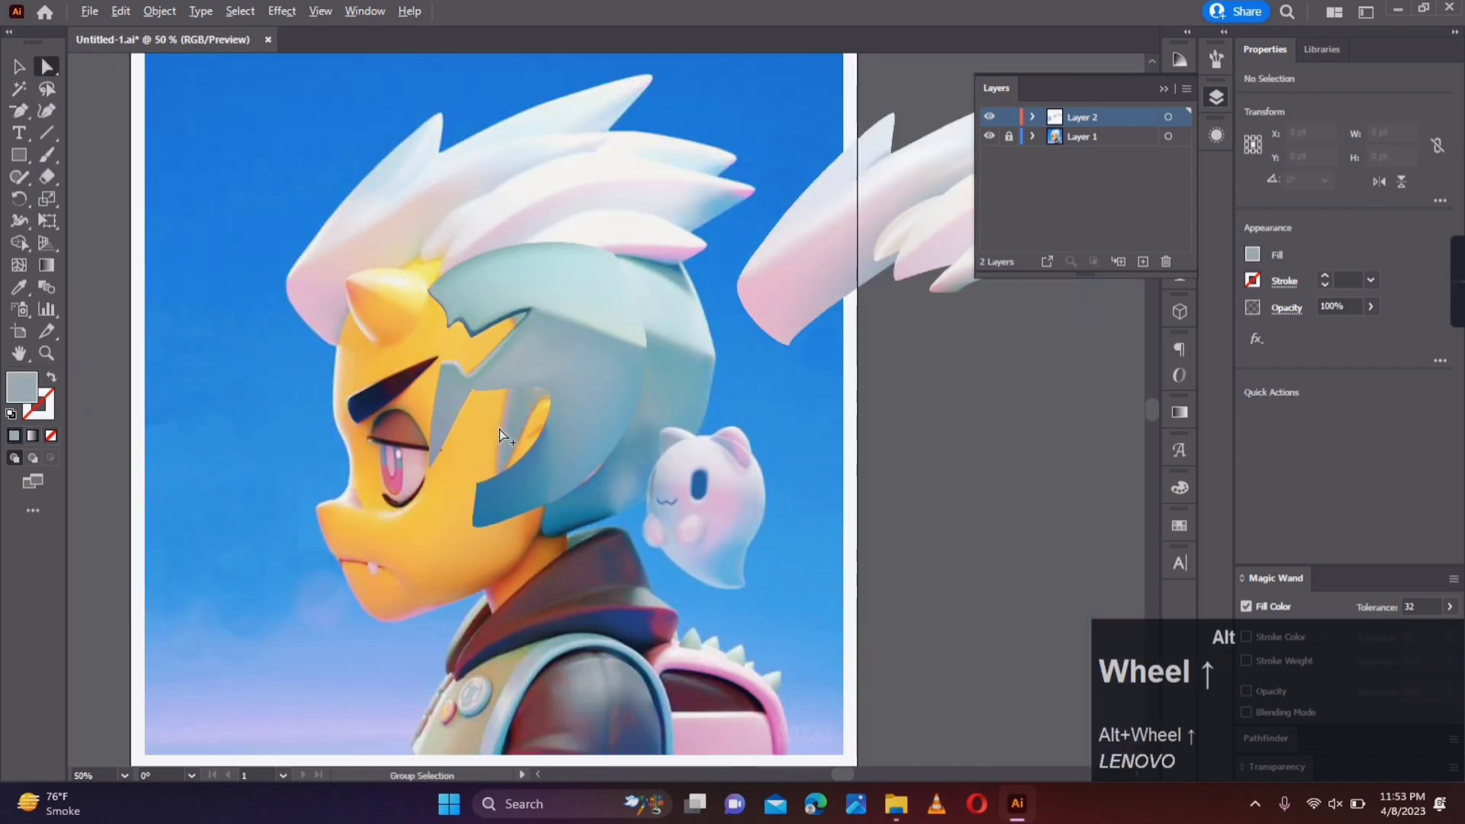
Step: Delete the surplus anchor point on the mesh line just behind the ear opening
scroll(494, 405, "up", 3)
left_click_drag(432, 306, 441, 288)
scroll(650, 295, "up", 2)
right_click(18, 111)
left_click(69, 132)
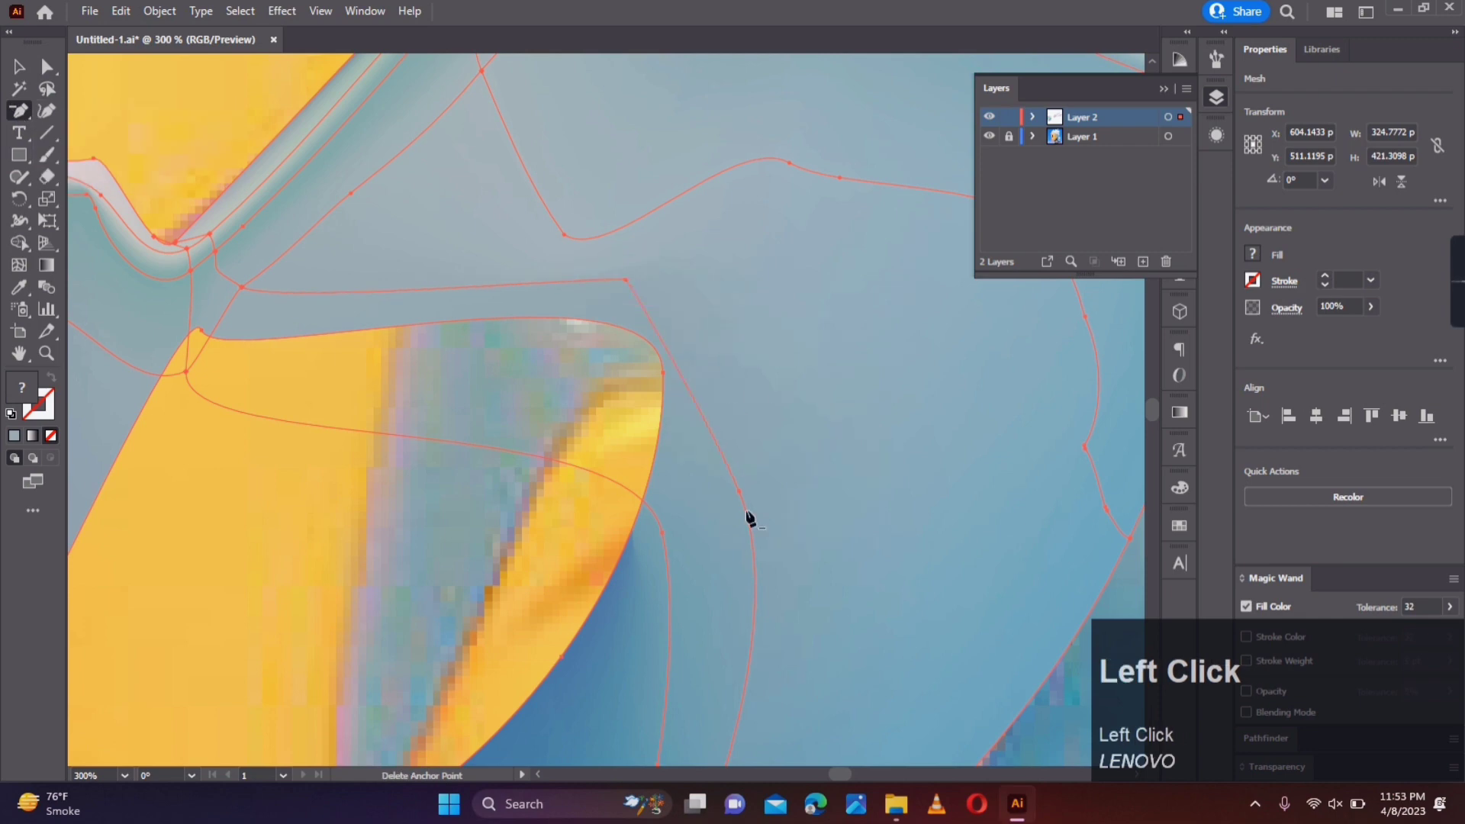
key("a")
left_click(625, 280)
scroll(644, 290, "down", 4)
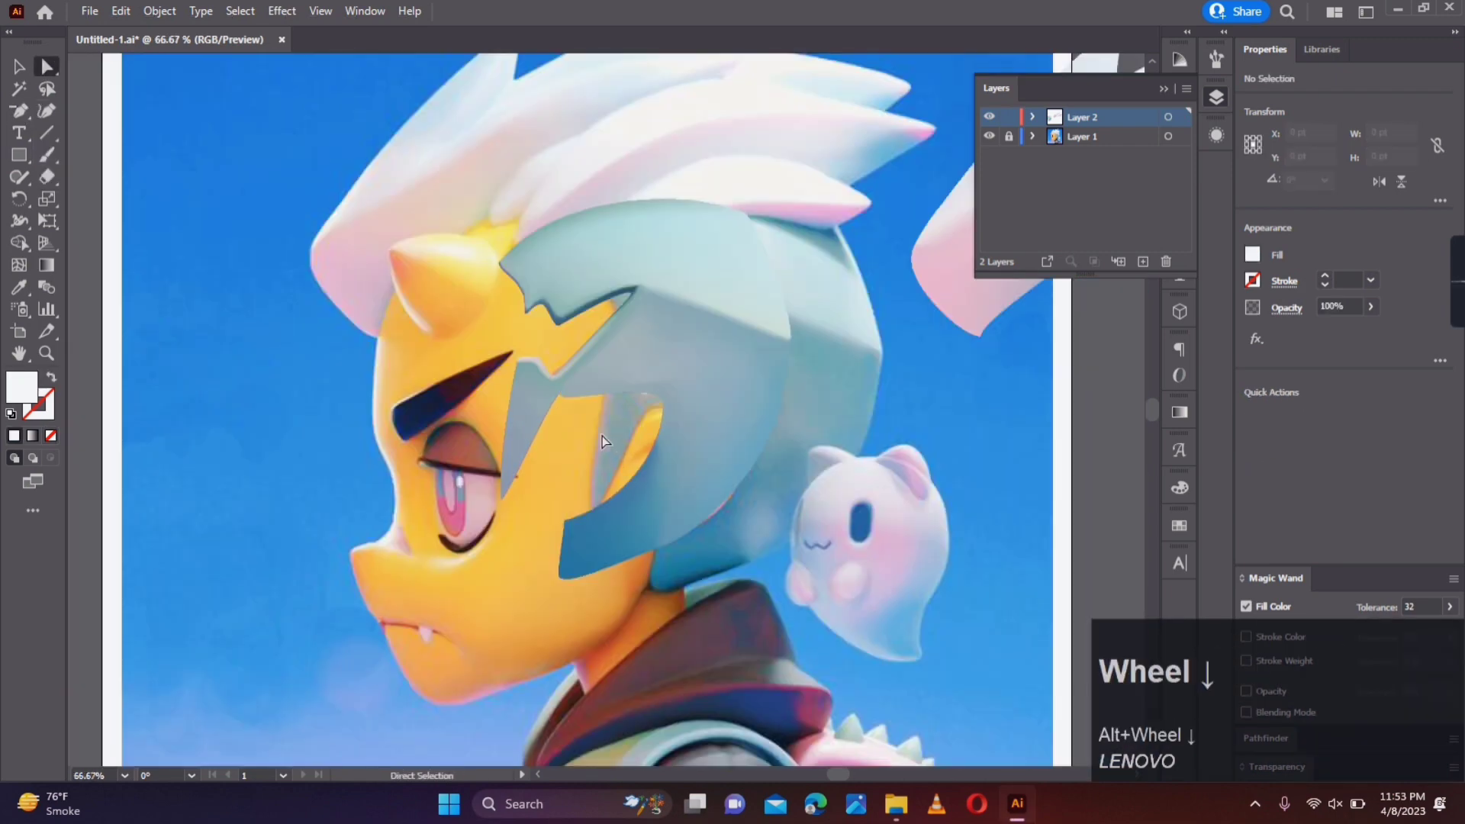
Step: Colour the teal mesh's lower corner below the ear with a darker blue sampled from the reference hair
key("u")
left_click(576, 559)
key("i")
left_click(661, 577)
key("a")
left_click(641, 589)
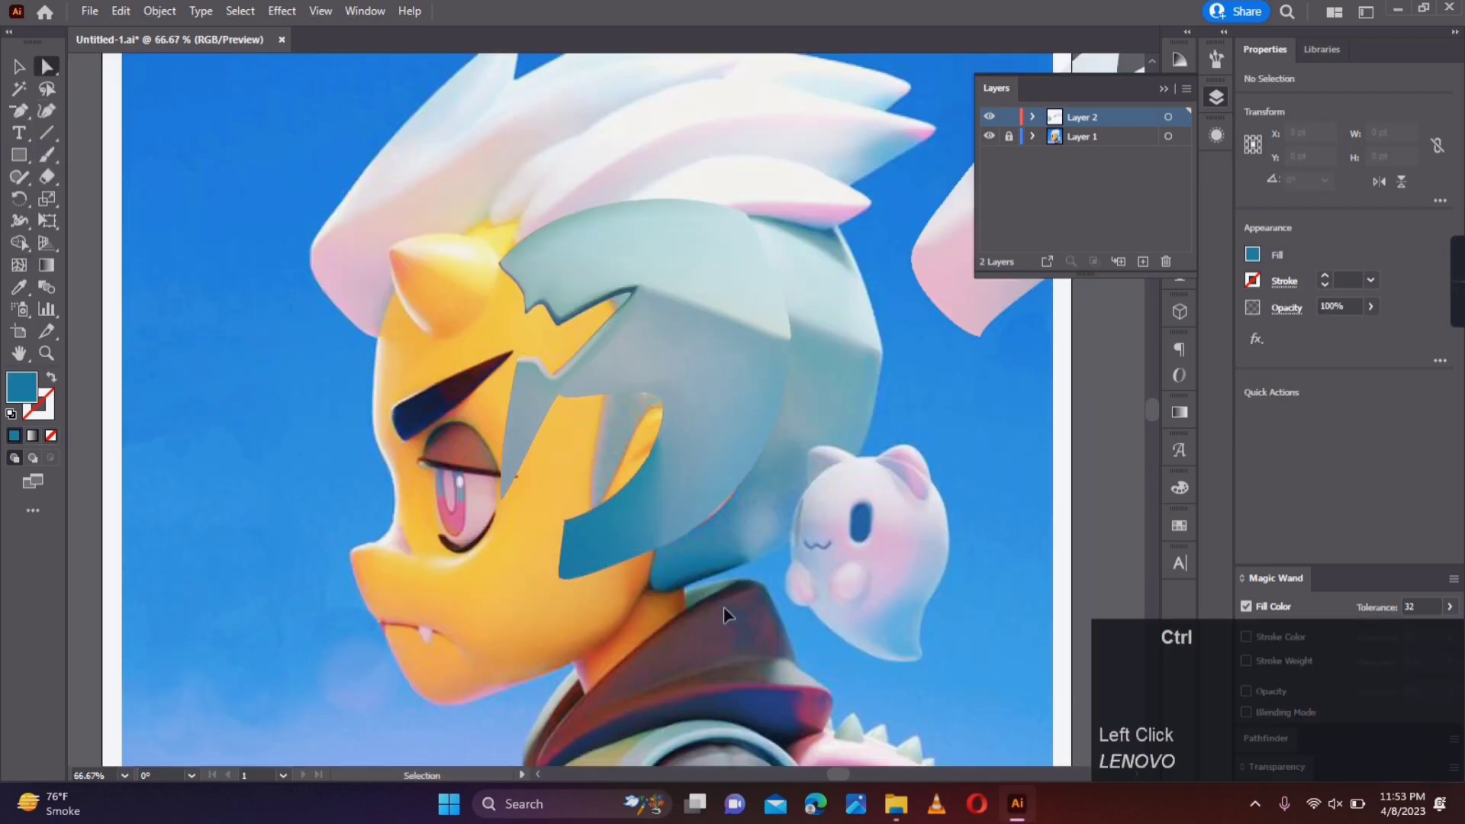
Step: Move the teal hair mesh off the reference hair, towards the character's face, to expose the original for colour sampling
scroll(785, 420, "down", 2)
left_click_drag(725, 404, 612, 446)
left_click(798, 515)
scroll(705, 474, "up", 2)
left_click_drag(714, 506, 684, 507)
scroll(443, 496, "up", 1)
Step: Recolour the mesh points between the lightning-bolt cutout and the ear opening with teal tones sampled from the reference
left_click(371, 441)
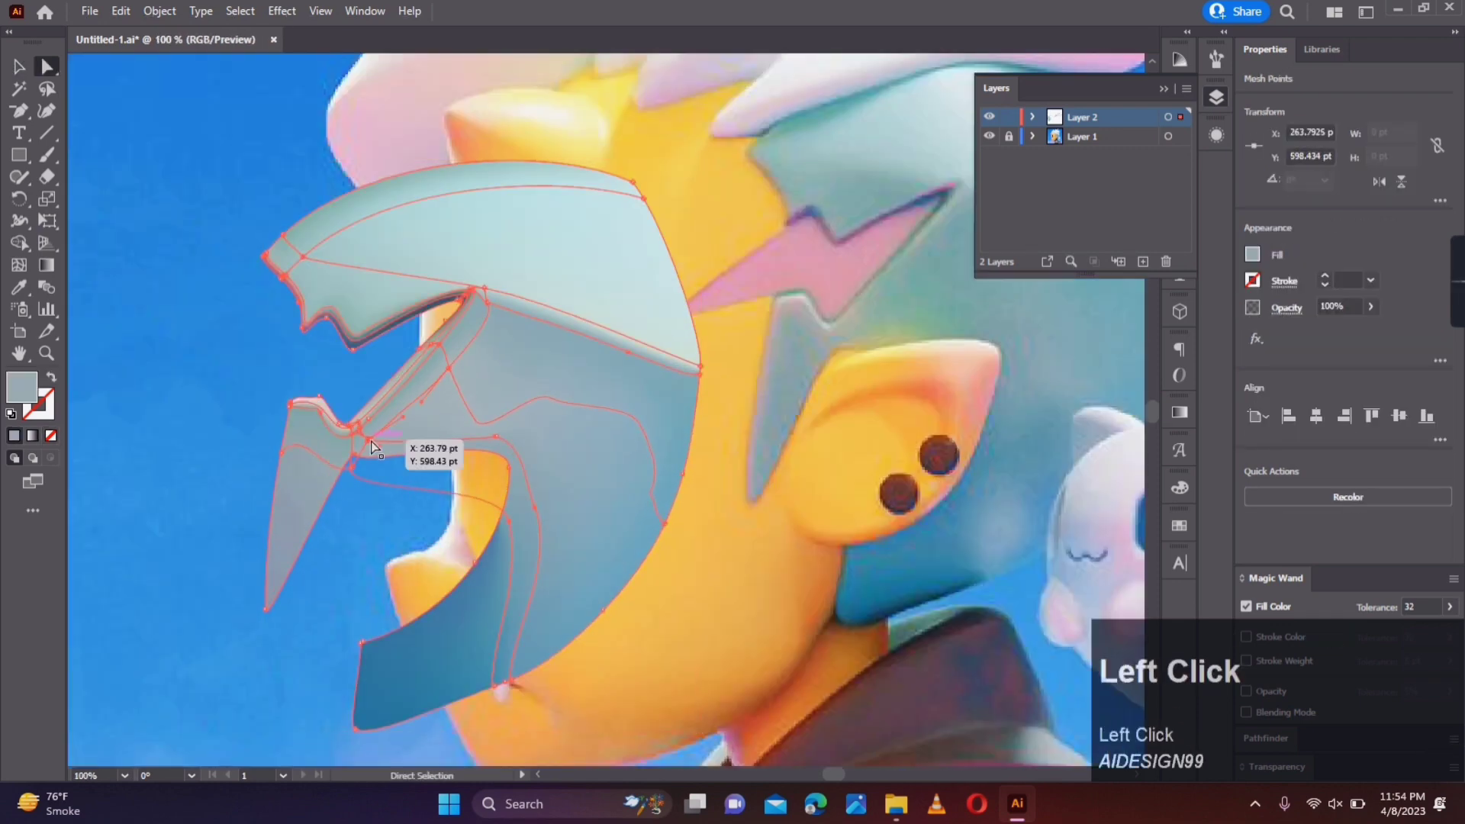
key("i")
left_click(803, 318)
left_click(615, 468)
left_click_drag(615, 468, 721, 417)
key("i")
left_click(399, 392)
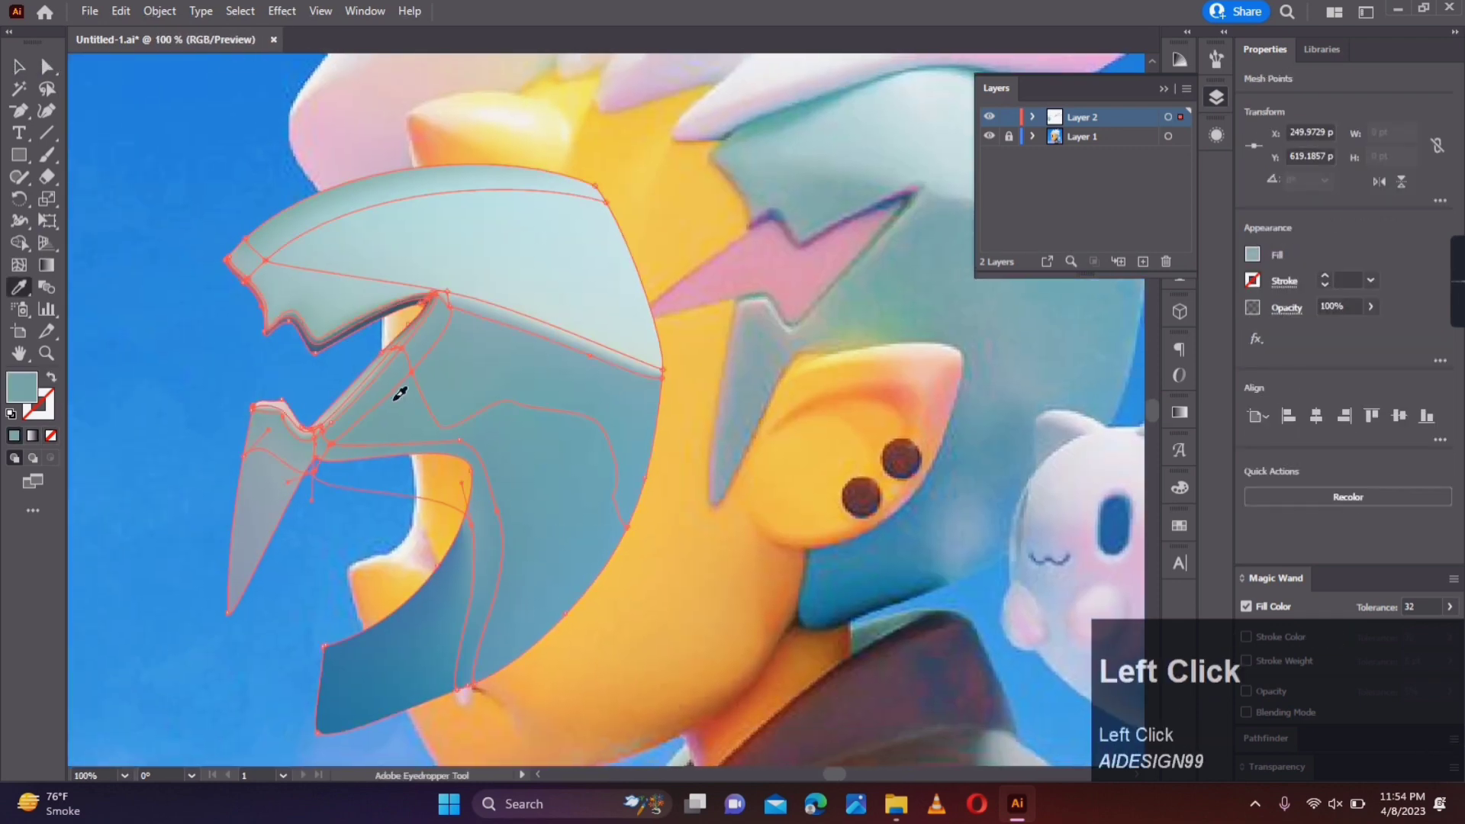
key("a")
left_click(193, 582)
Step: Try adding a mesh line from the hair's front point to the bolt cutout's tip and removing its surplus anchor point
scroll(193, 583, "down", 1)
scroll(231, 615, "up", 1)
scroll(368, 401, "up", 3)
left_click(506, 316)
left_click(322, 441)
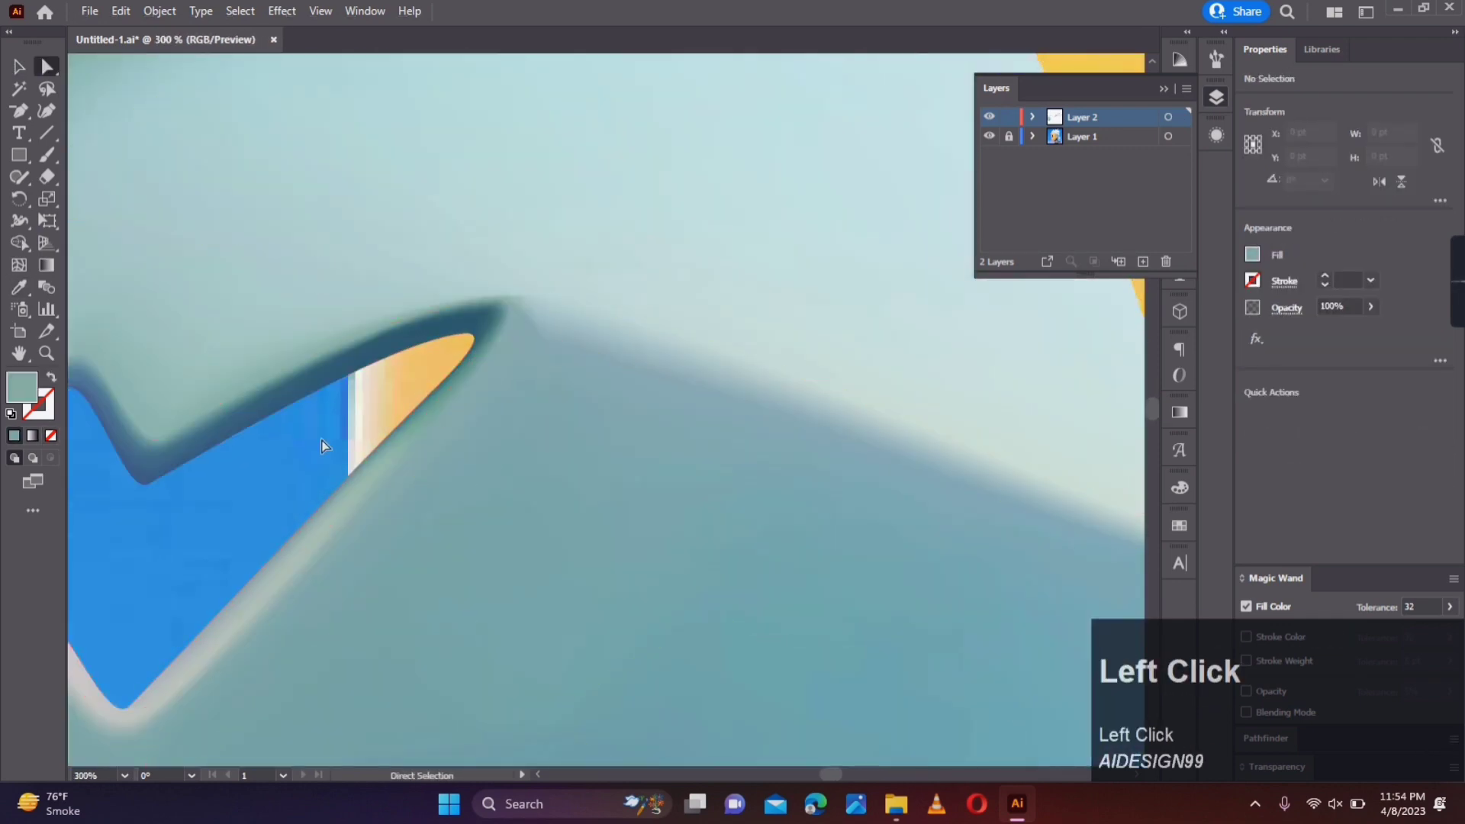
scroll(318, 442, "down", 4)
scroll(271, 443, "up", 4)
left_click(18, 264)
left_click(271, 423)
left_click(18, 111)
left_click(301, 458)
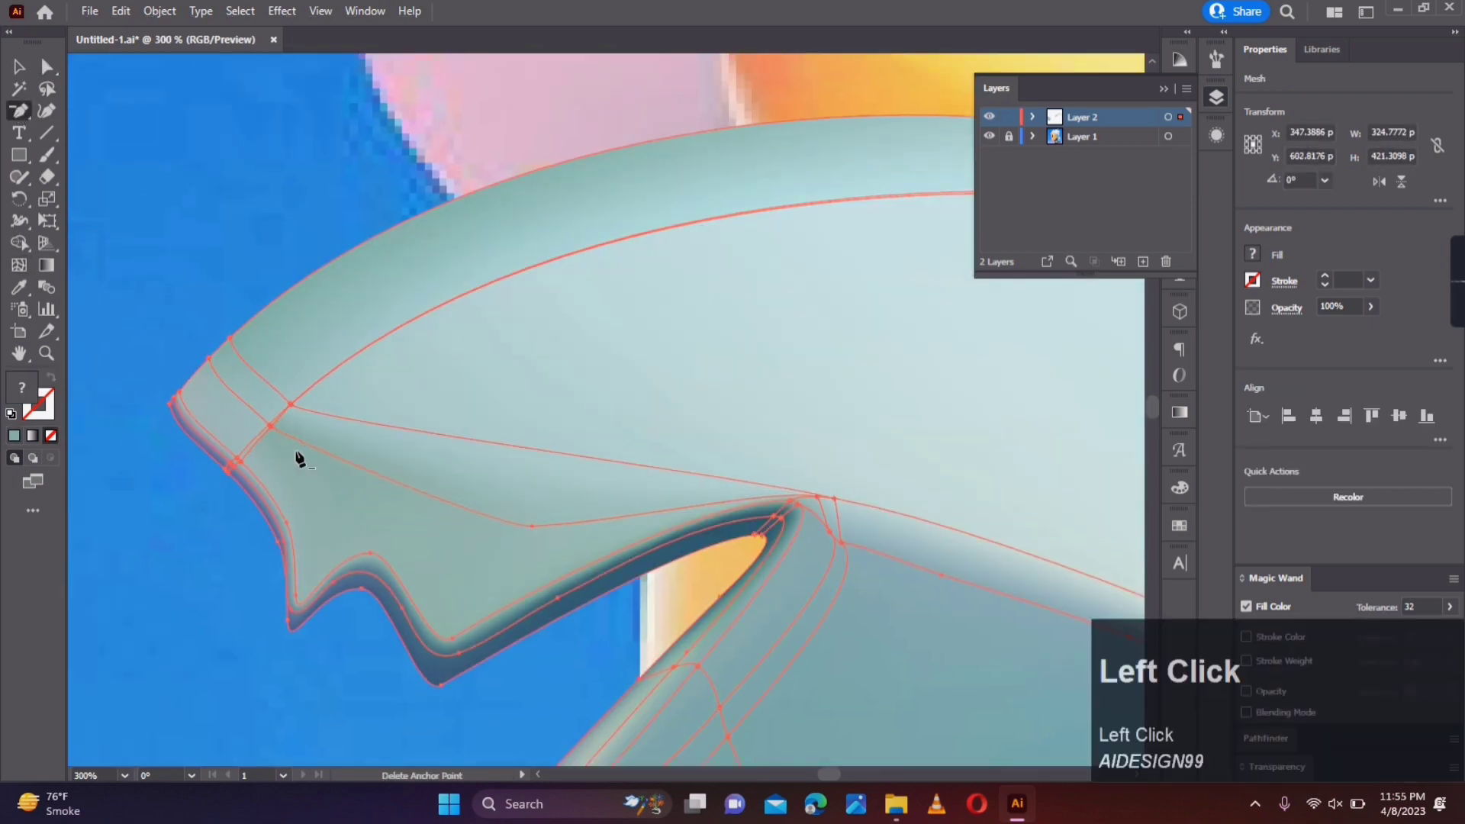
Step: Try recolouring the new line's mesh point near the hair's front point with a sampled teal
key("a")
left_click(232, 194)
scroll(233, 194, "down", 4)
scroll(257, 257, "up", 4)
left_click_drag(257, 256, 296, 329)
left_click(297, 331)
key("i")
left_click(356, 327)
key("a")
Step: Try recolouring and repositioning the mesh points just above the tip of the bolt cutout
scroll(847, 402, "up", 4)
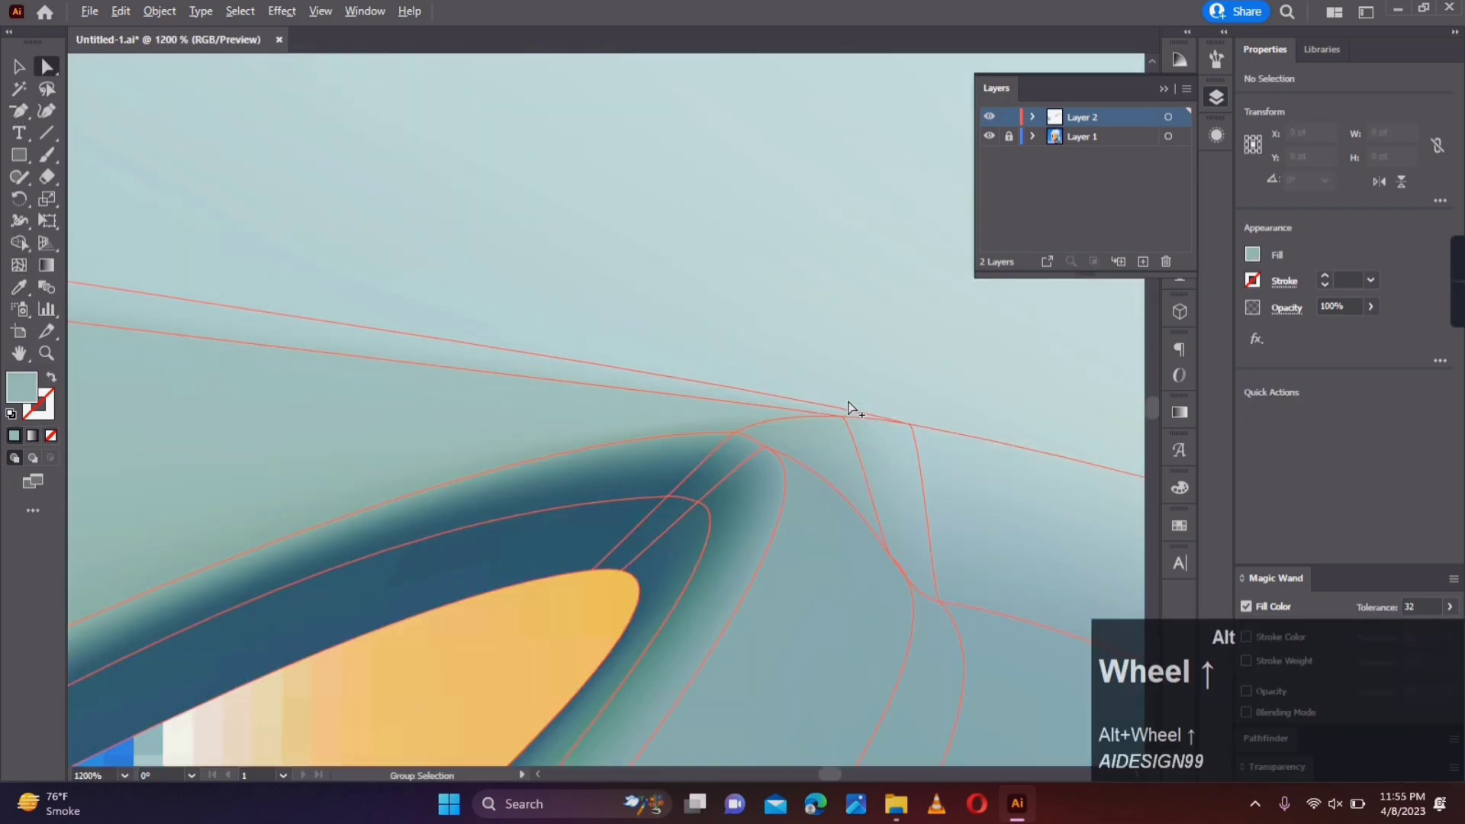
left_click(844, 408)
scroll(829, 414, "down", 5)
key("i")
key("a")
left_click_drag(843, 413, 843, 393)
scroll(817, 406, "up", 5)
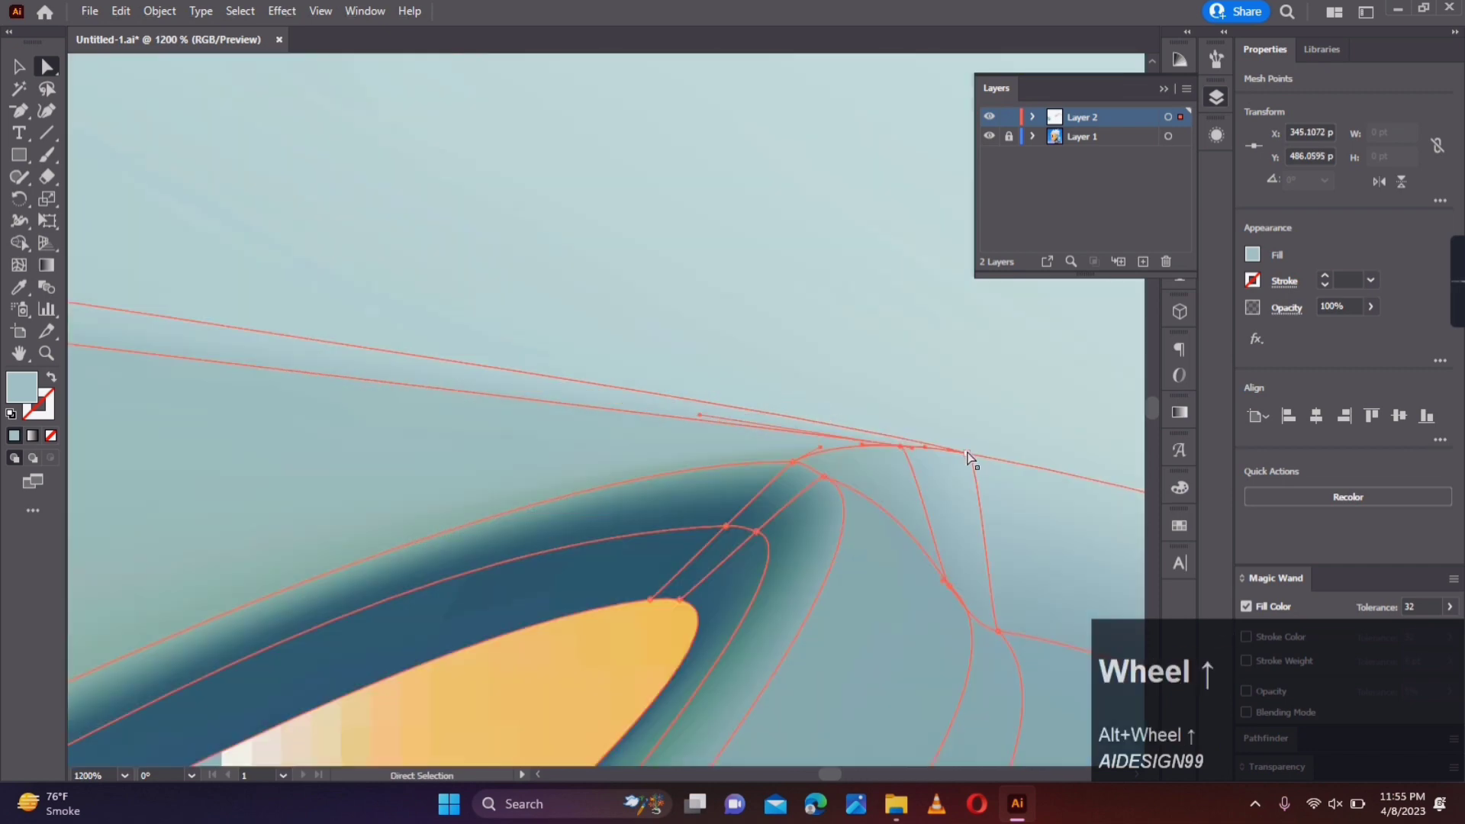
left_click_drag(970, 454, 999, 375)
scroll(995, 376, "down", 5)
left_click(495, 372)
scroll(494, 372, "down", 2)
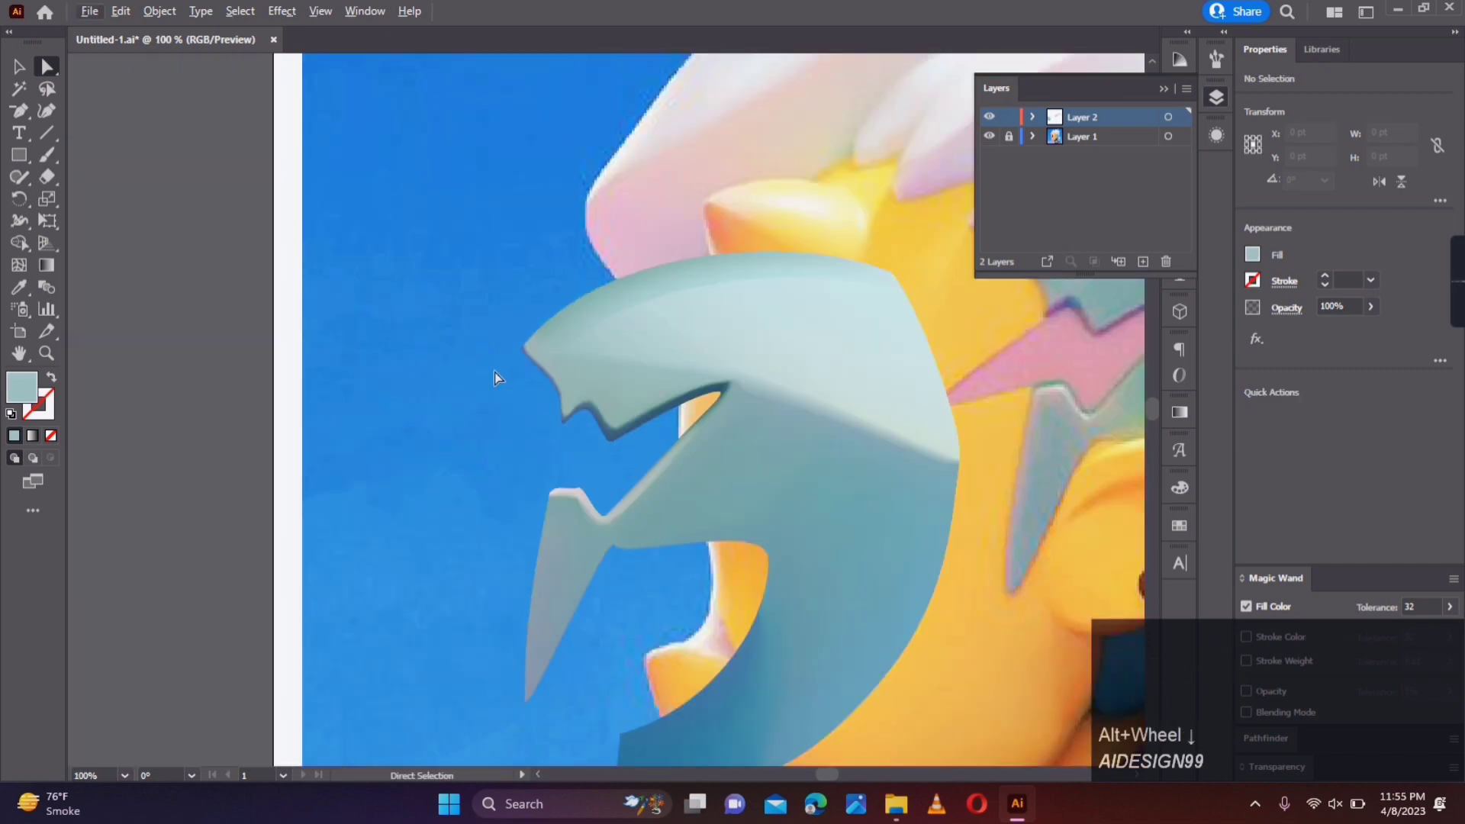
Step: Undo the last five edits to the upper hair mesh
key("ctrl+z")
key("ctrl+z")
key("ctrl+z")
key("ctrl+z")
key("ctrl+z")
Step: Add a mesh line close beneath the existing one, running from the hair's front point to the bolt cutout's tip
scroll(574, 350, "up", 6)
left_click(19, 265)
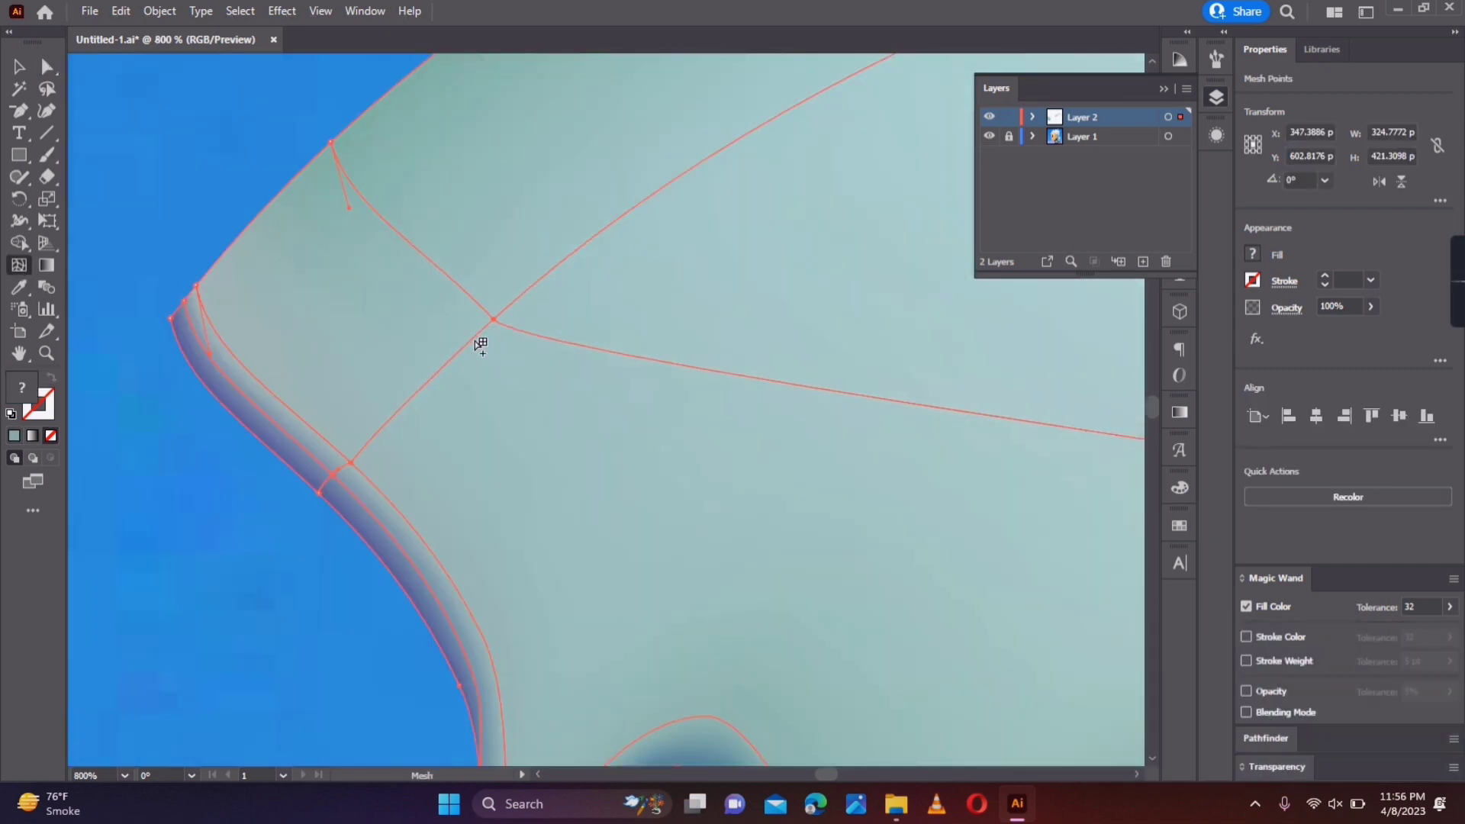
left_click(479, 334)
scroll(479, 334, "down", 2)
right_click(19, 110)
left_click(105, 152)
left_click_drag(891, 405, 373, 415)
Step: Reposition the new line's mesh point next to the tip of the bolt cutout
key("a")
scroll(530, 502, "up", 4)
left_click_drag(859, 320, 696, 309)
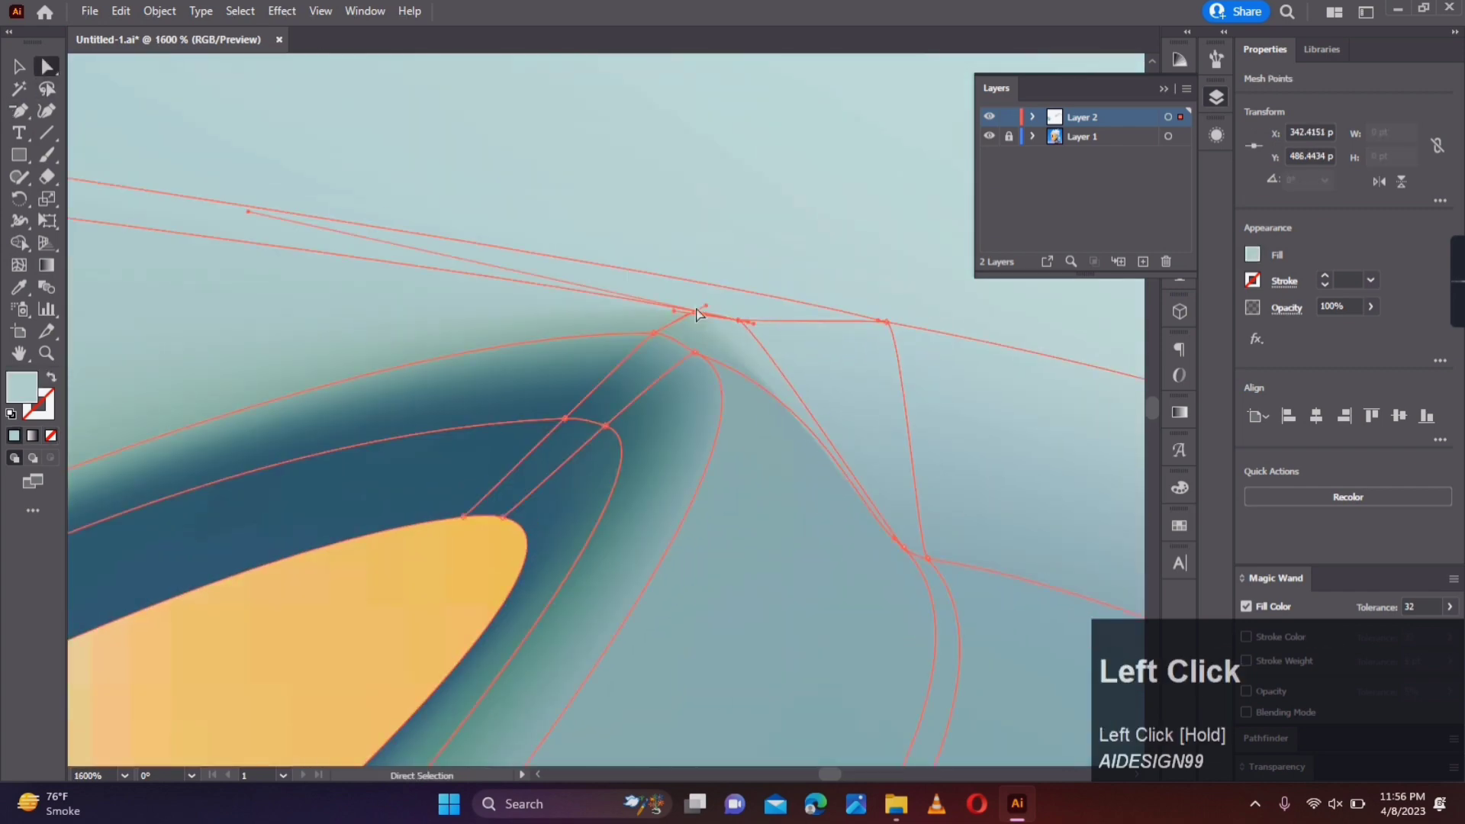
scroll(644, 611, "down", 4)
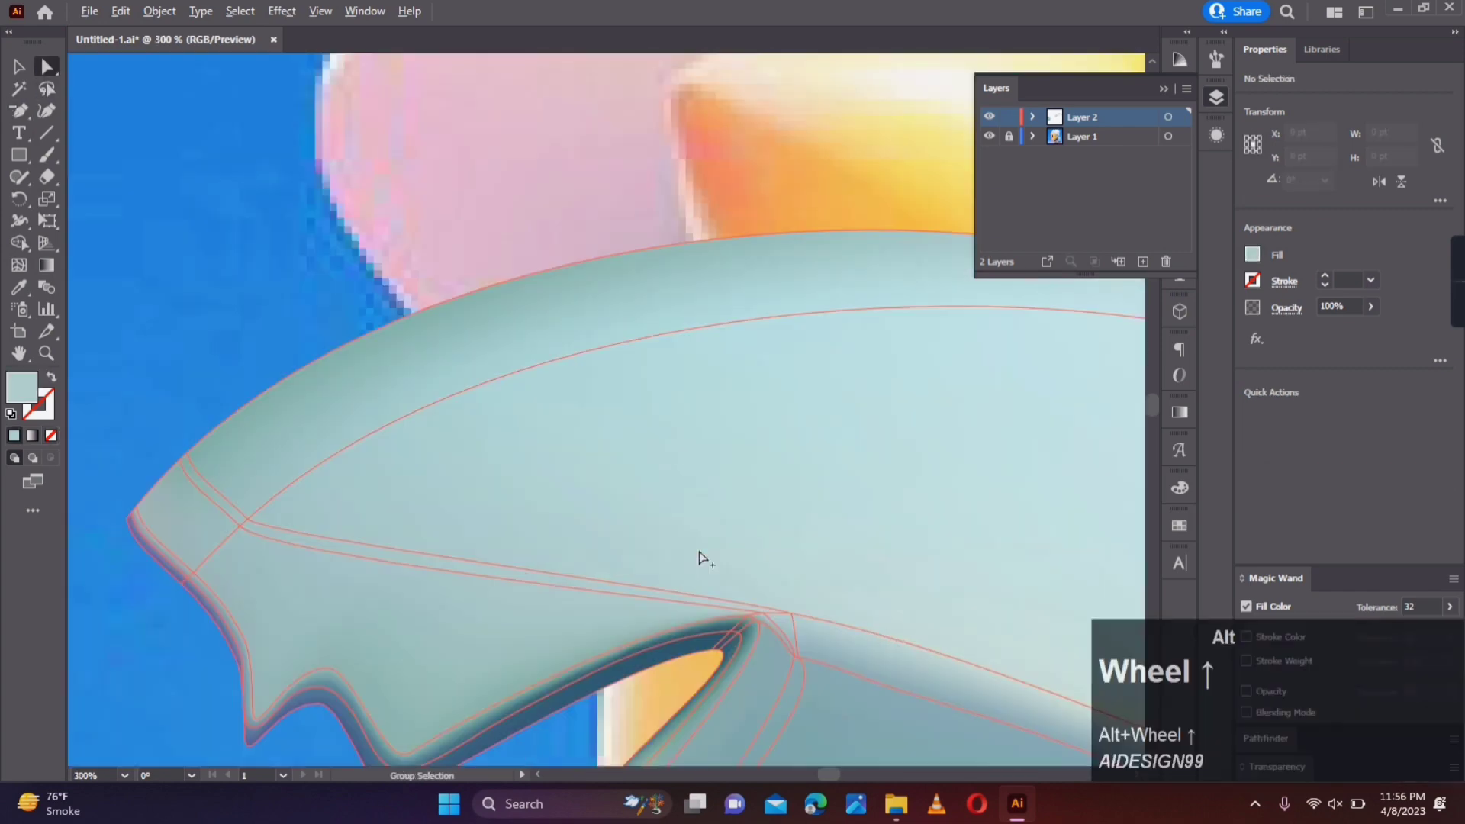
key("i")
key("a")
left_click(534, 153)
scroll(534, 252, "down", 5)
Step: Add anchor points midway along the two neighbouring mesh lines and bend the lines into gentle curves
scroll(540, 241, "up", 4)
left_click(539, 252)
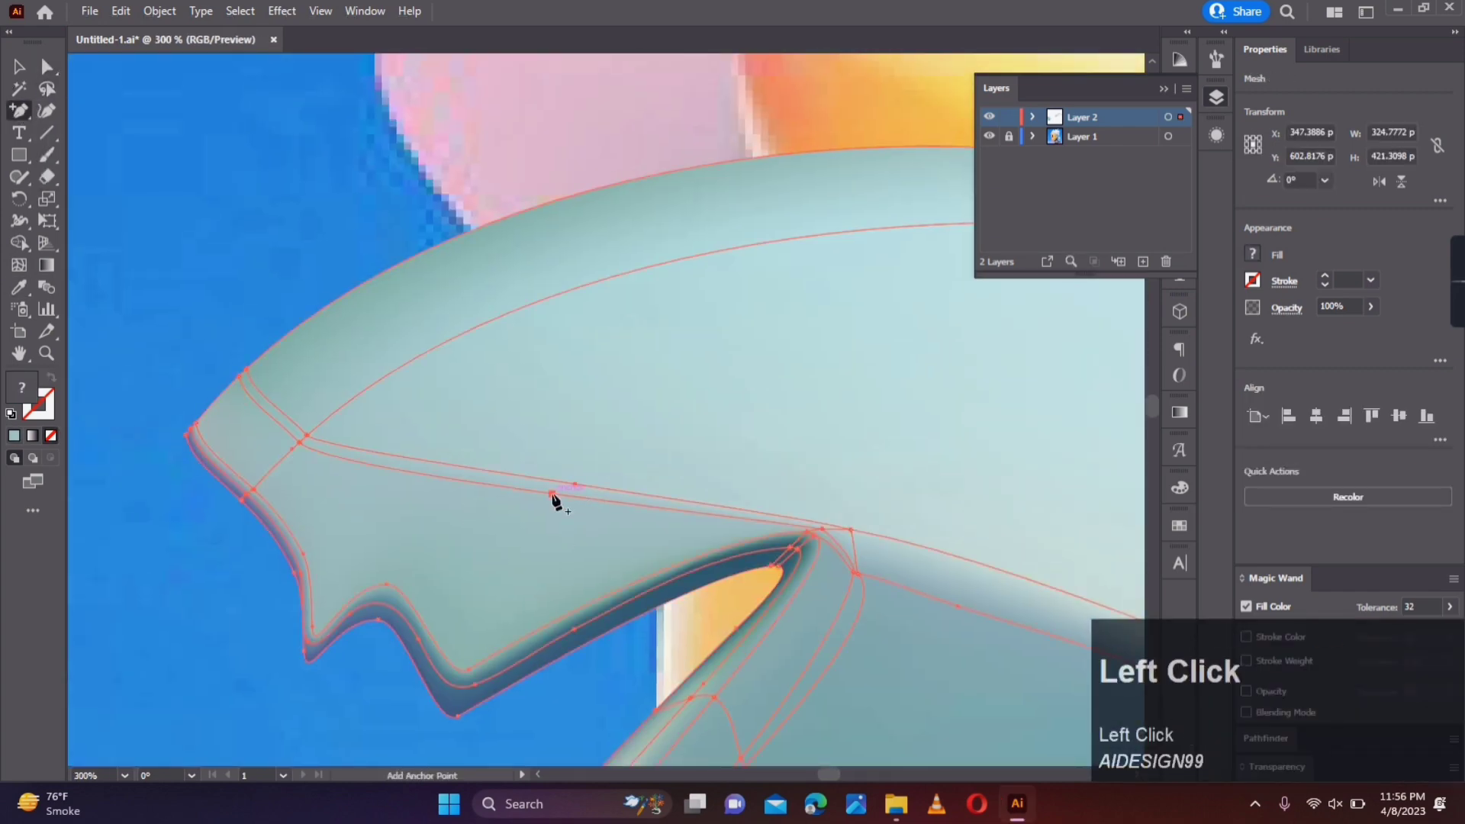
key("a")
left_click_drag(552, 493, 530, 528)
left_click(588, 664)
scroll(595, 648, "down", 2)
scroll(610, 657, "up", 1)
left_click(614, 659)
scroll(349, 562, "down", 3)
left_click_drag(276, 642, 338, 499)
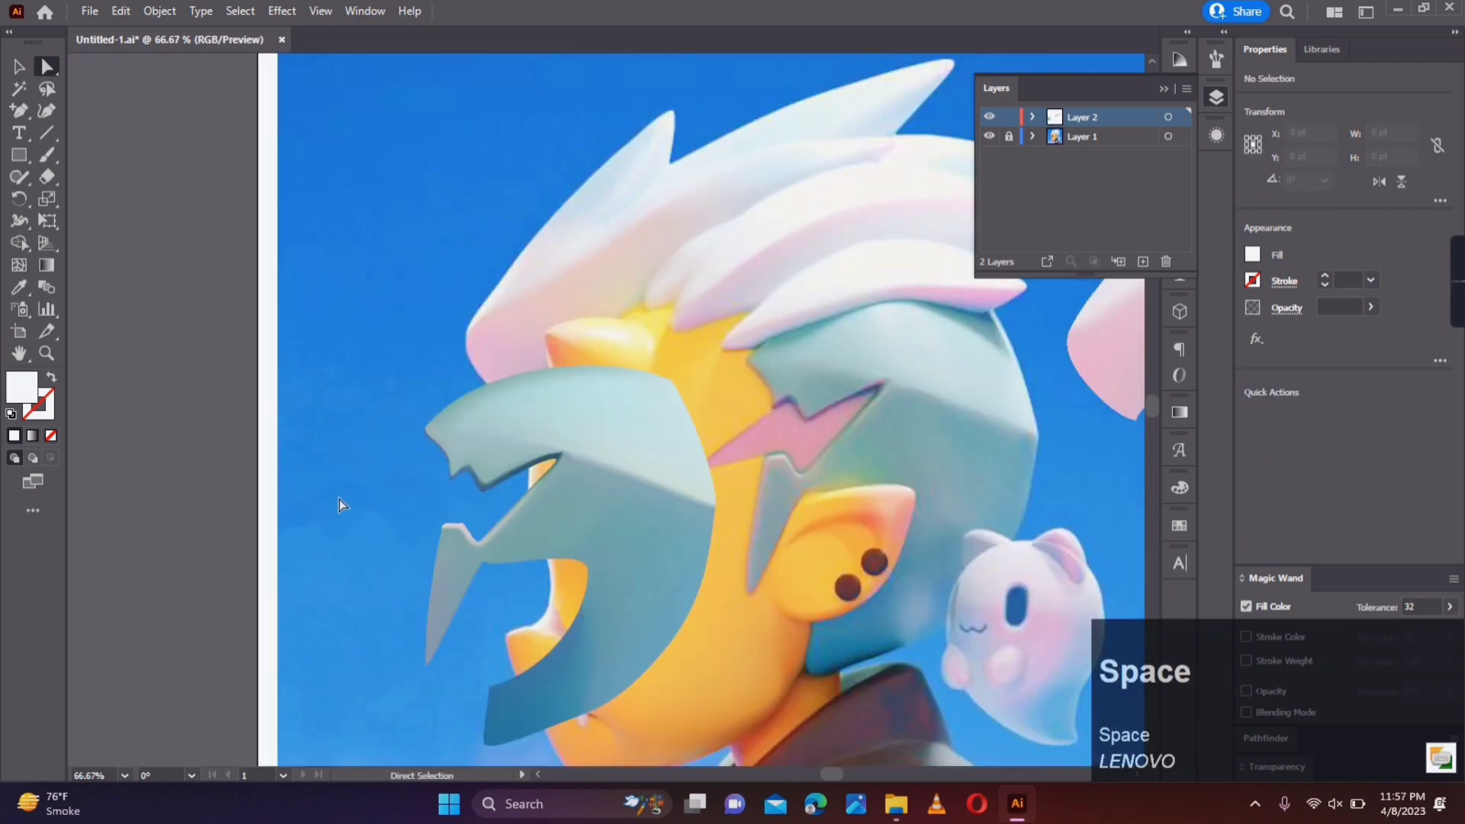
Step: Darken the selected mesh point above the bolt cutout with a deeper teal sampled from the hair
scroll(504, 469, "up", 4, "alt")
left_click(776, 428)
key("i")
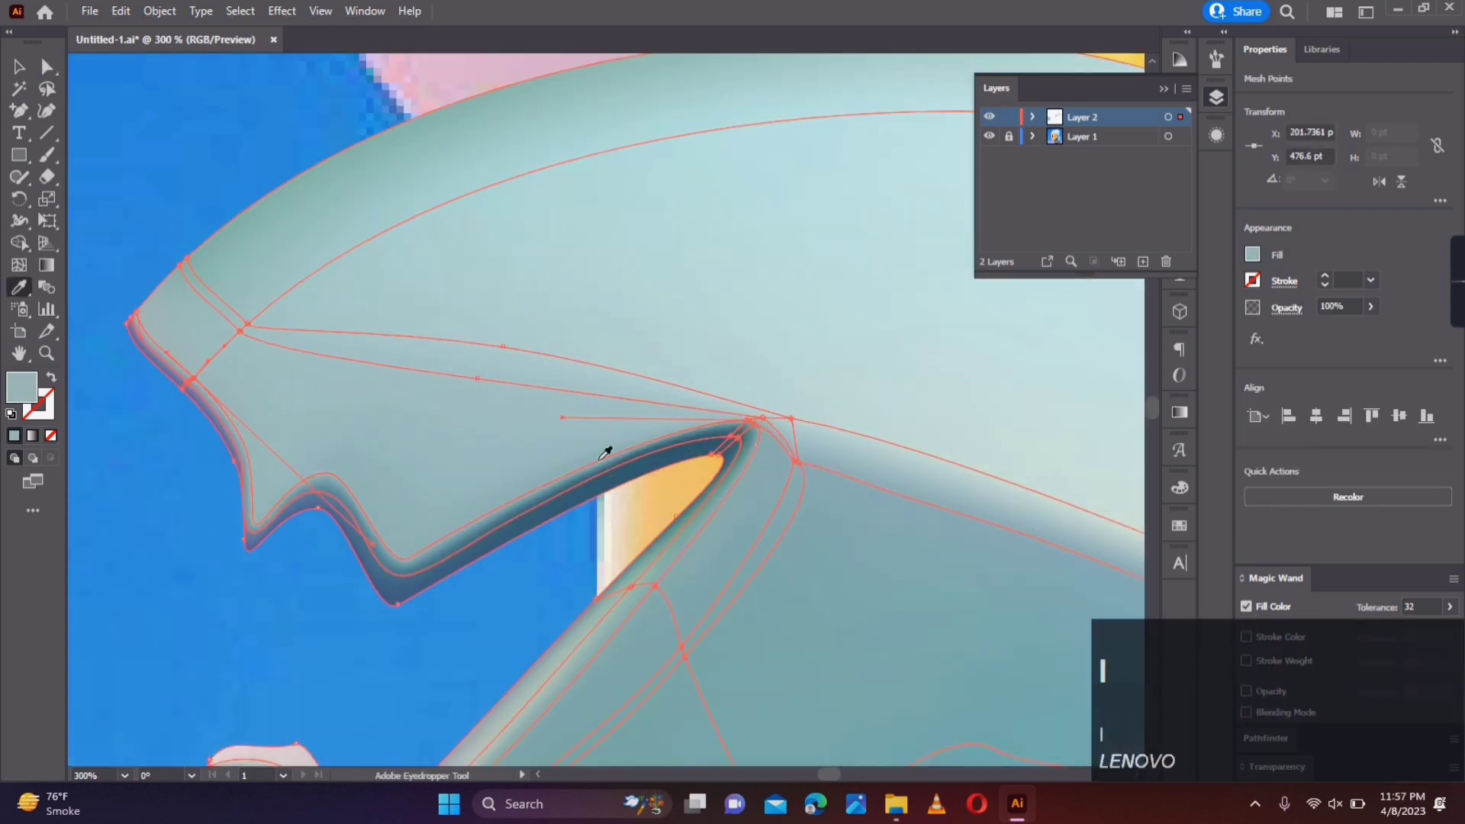
left_click(601, 458)
left_click(727, 421)
key("a")
scroll(627, 484, "down", 4, "alt")
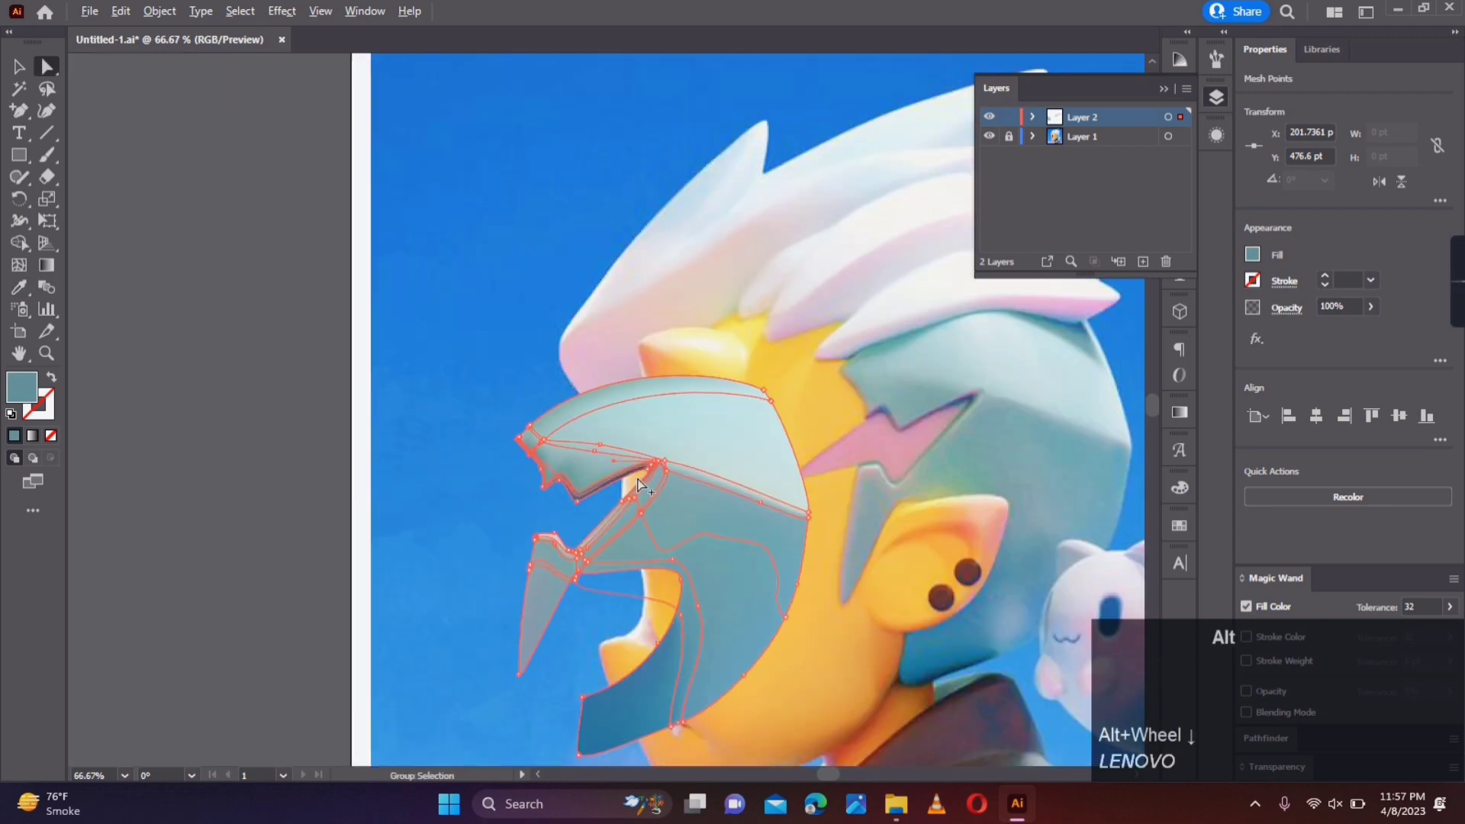
scroll(628, 484, "up", 2, "alt")
left_click(435, 511)
Step: Move the teal hair mesh behind the head, clear of the reference's pink lightning bolt
scroll(435, 512, "down", 3, "alt")
left_click_drag(435, 511, 424, 414)
left_click(19, 67)
mouse_move(531, 422)
left_mouse_down()
mouse_move(774, 369)
mouse_move(900, 418)
left_mouse_up()
Step: Trace the pink lightning bolt as a closed Pen path with a 1 pt stroke and no fill
scroll(670, 361, "up", 3, "alt")
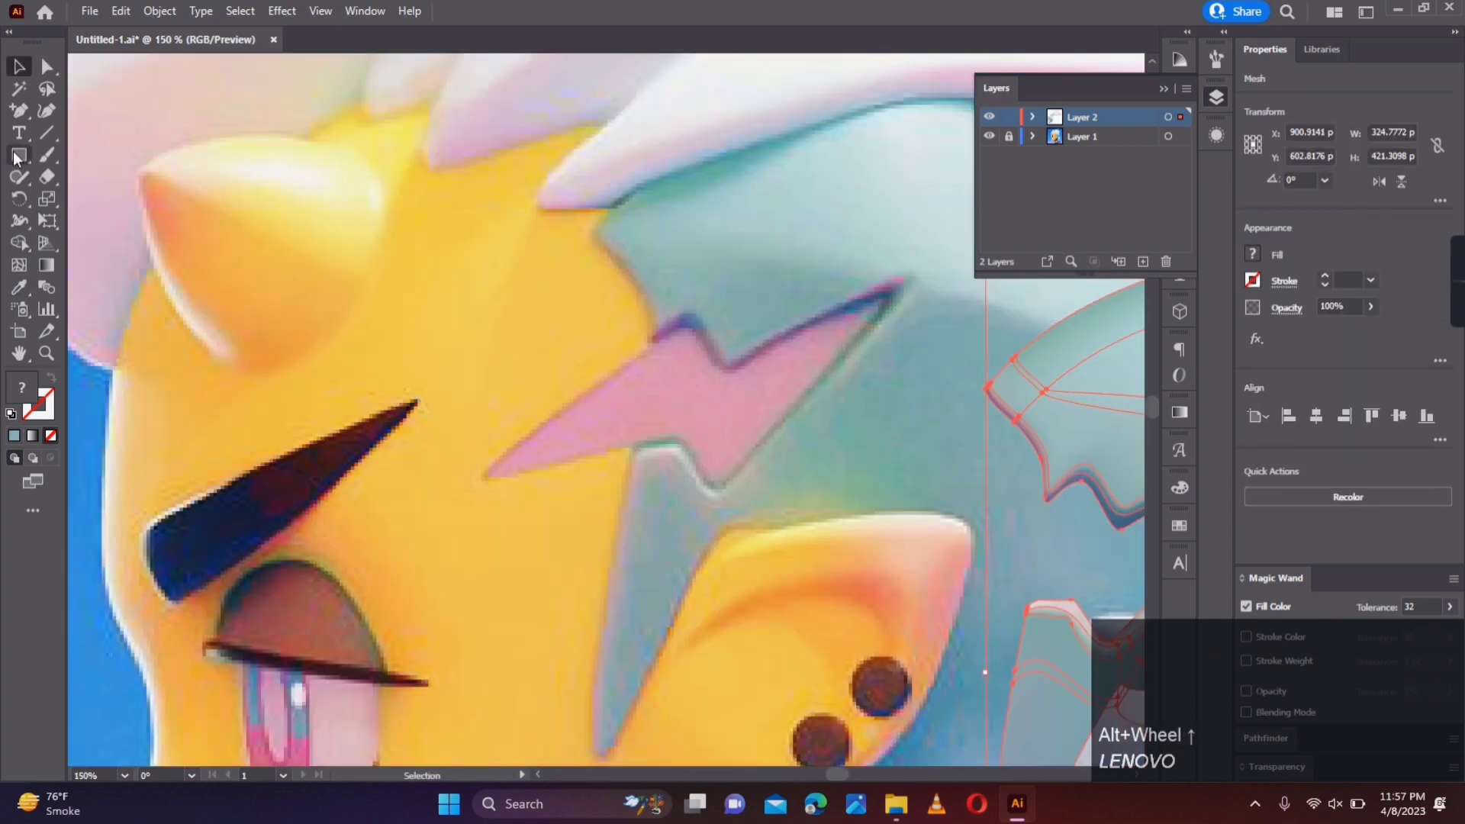
left_click(19, 111)
left_click(680, 322)
left_click(482, 477)
left_click(632, 446)
key("shift+x")
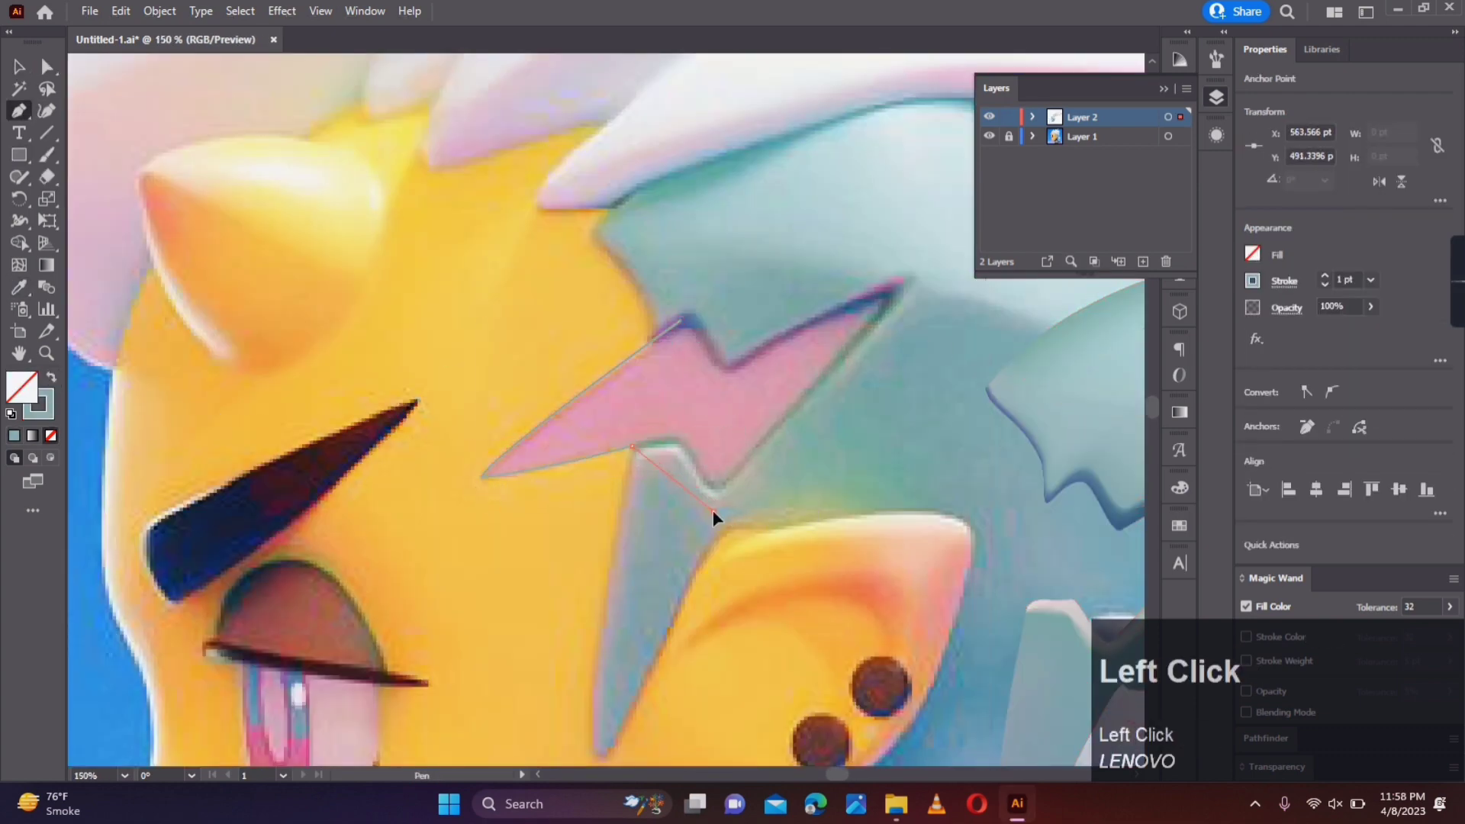
Step: Adjust the bolt path's upper corner and the edge near its lower inner corner to match the reference
key("a")
left_click_drag(679, 321, 699, 313)
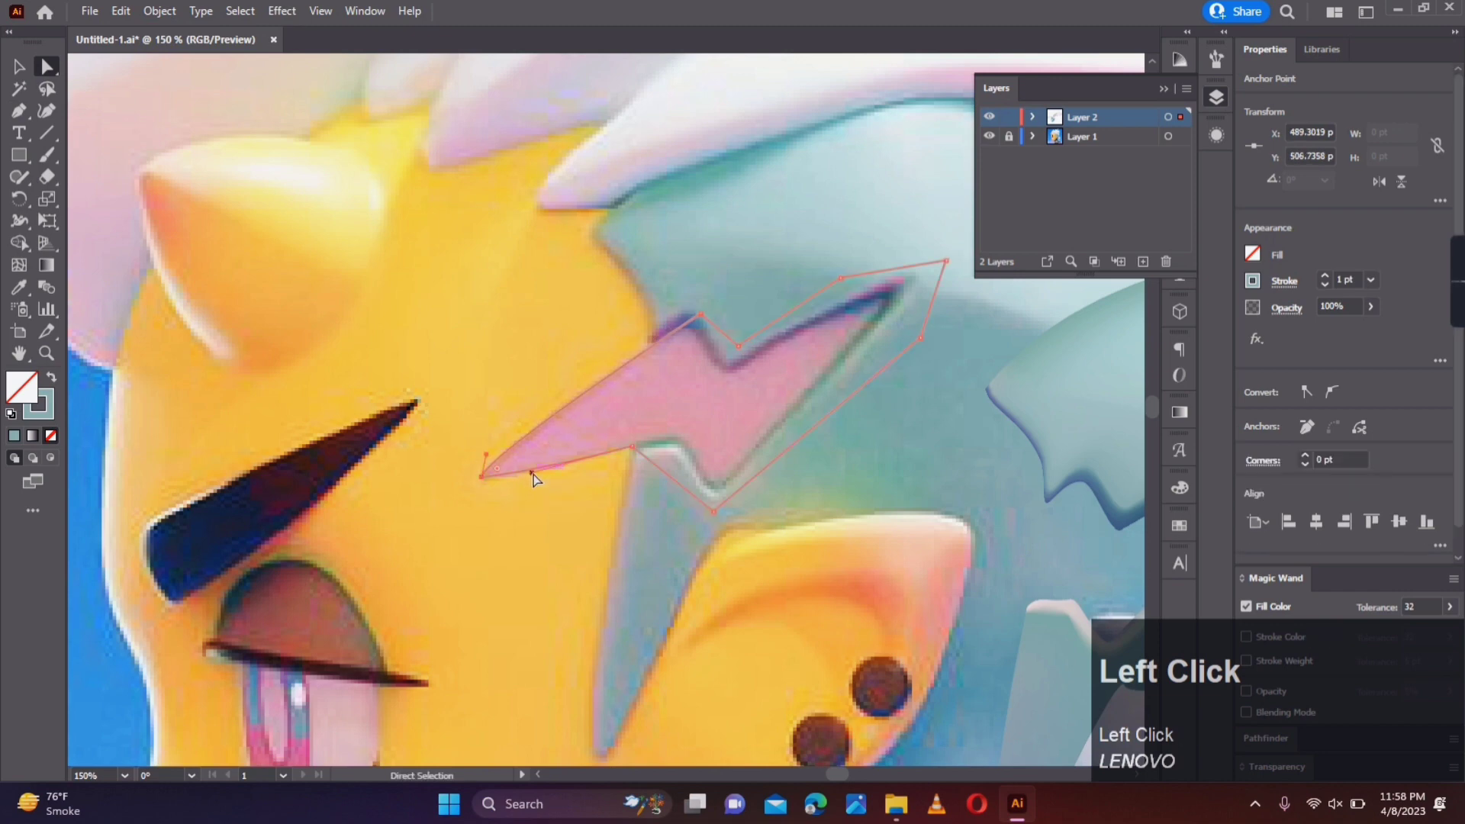
left_click_drag(637, 442, 643, 447)
left_click(631, 524)
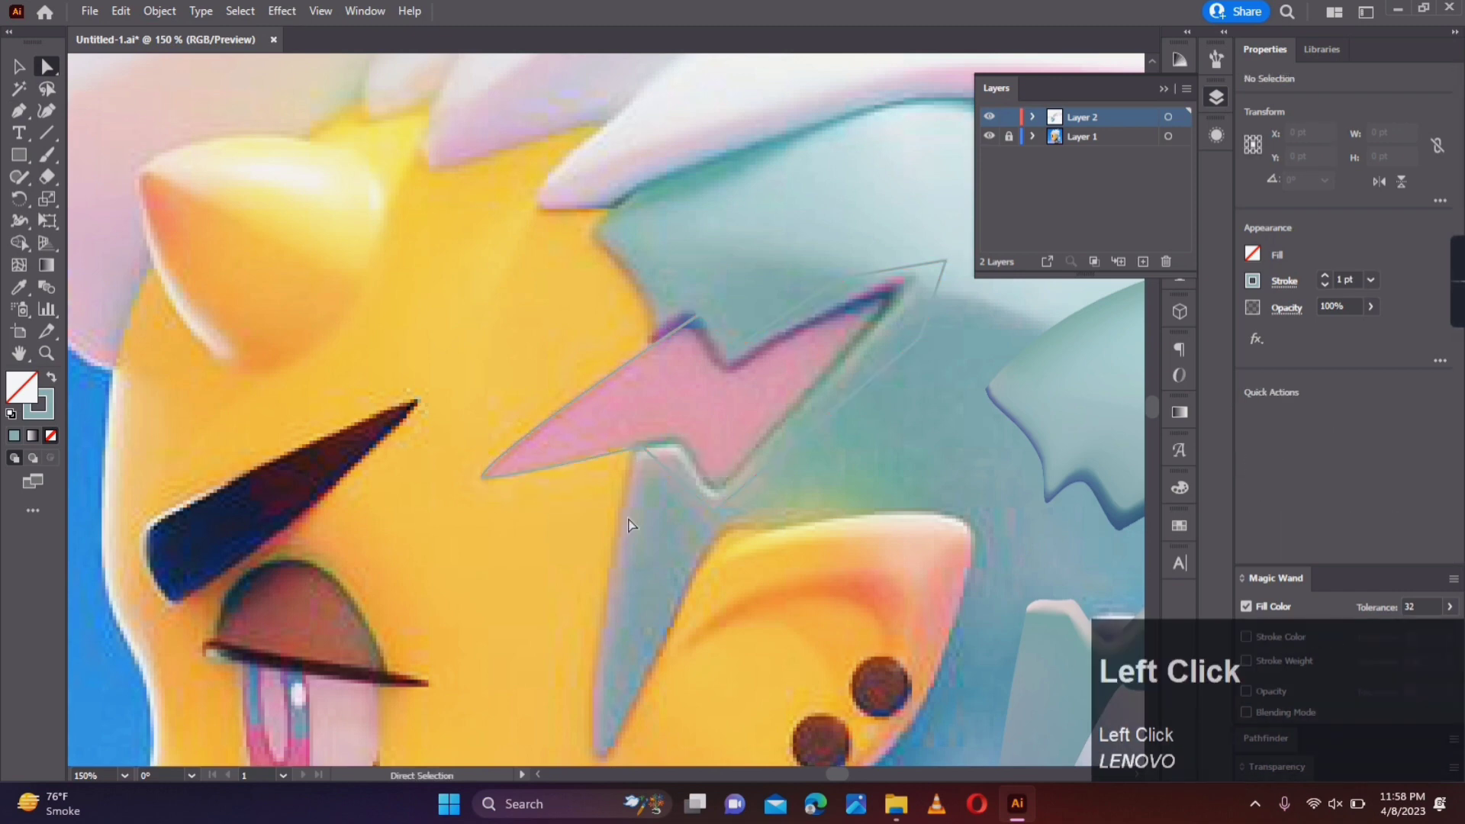
Step: Fill the bolt with pink sampled from the reference and add a mesh line at its pointed end
left_click(591, 390)
key("i")
left_click(664, 389)
key("a")
left_click(20, 266)
left_click(486, 476)
Step: Give the mesh points along the bolt's upper edge a darker reddish pink in the Color Picker
key("a")
scroll(511, 454, "up", 3)
left_click(432, 516)
scroll(507, 496, "down", 3)
double_click(21, 387)
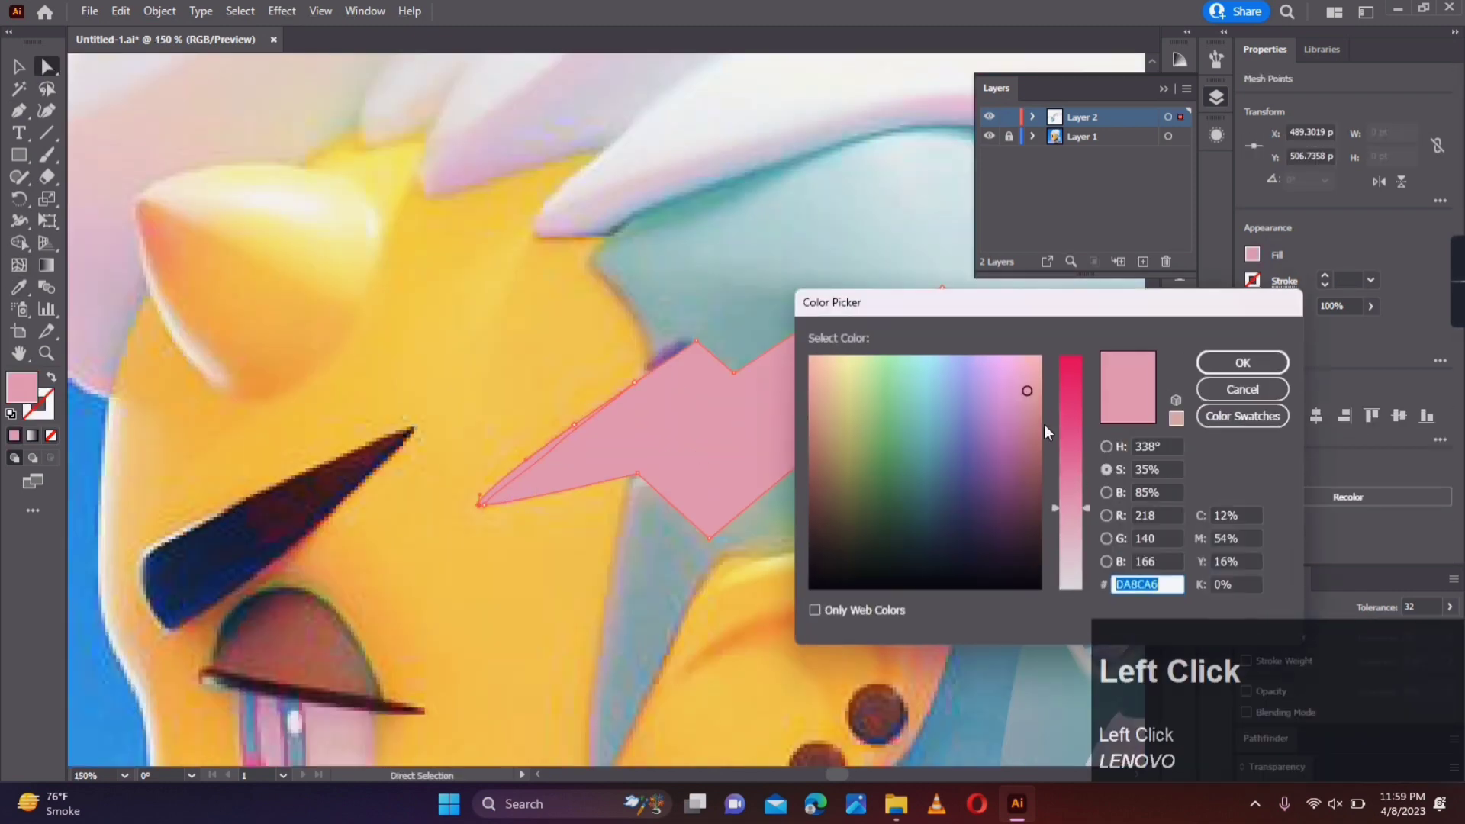
left_click(1036, 425)
left_click(988, 116, "ctrl")
left_click(989, 117, "ctrl")
left_click(509, 395)
scroll(488, 400, "down", 2)
scroll(513, 401, "up", 5)
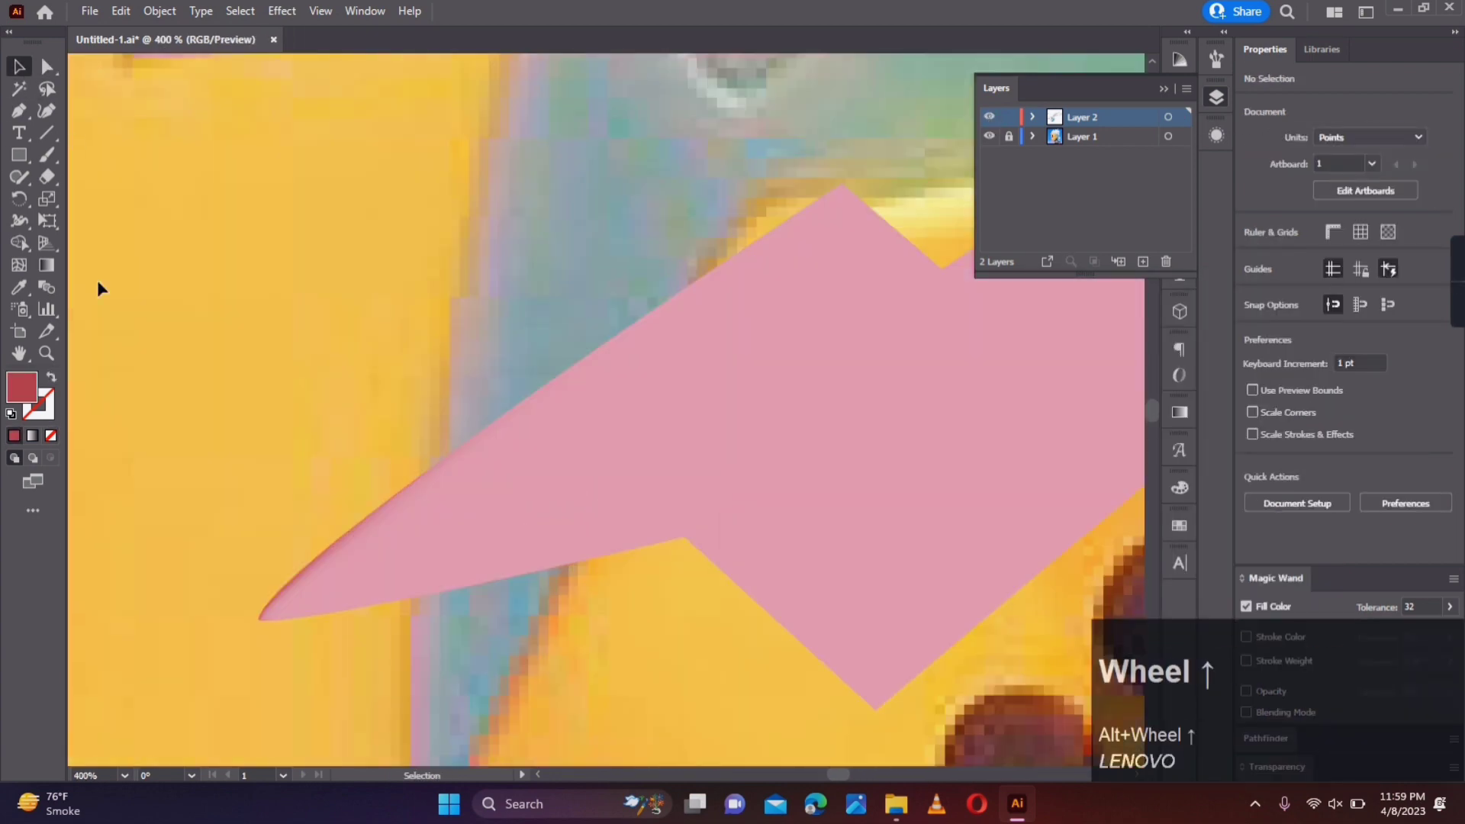
Step: Adjust the mesh points along the bolt's upper edge, from the pointed end to the upper corner
left_click_drag(677, 294, 866, 172)
scroll(915, 130, "up", 4)
left_click_drag(602, 454, 503, 519)
left_click(446, 534)
scroll(429, 592, "down", 4)
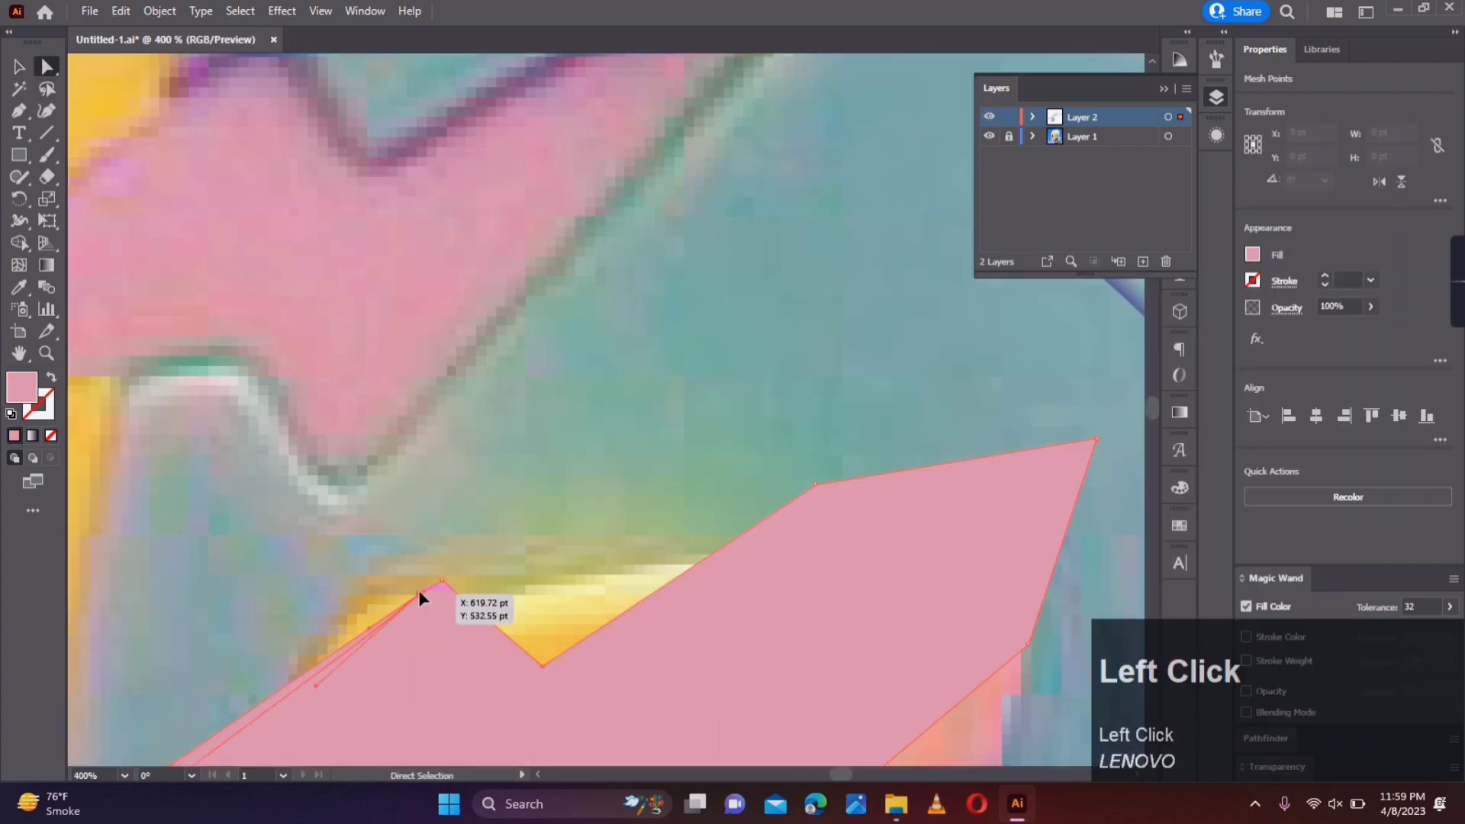
left_click_drag(418, 589, 778, 243)
Step: Add a second mesh line along the bolt's upper edge and colour the edge with a sampled darker pink
key("u")
left_click(279, 664)
left_click(302, 601)
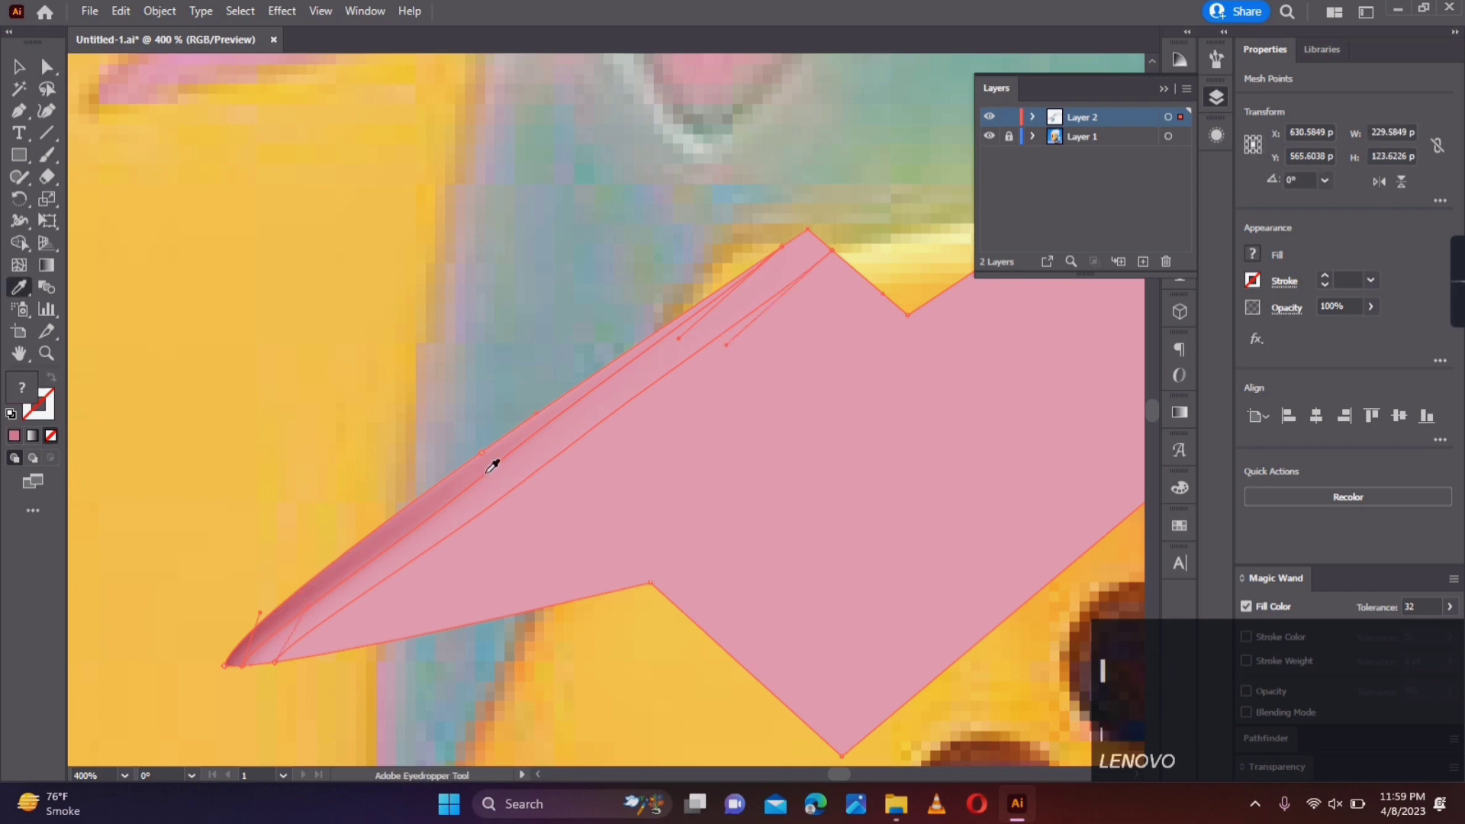
left_click(493, 464)
key("a")
left_click(441, 353)
Step: Move the pink bolt and the teal hair mesh back over their counterparts on the reference head
scroll(328, 405, "down", 4)
left_click(19, 66)
left_click_drag(431, 438, 396, 316)
scroll(357, 433, "down", 2)
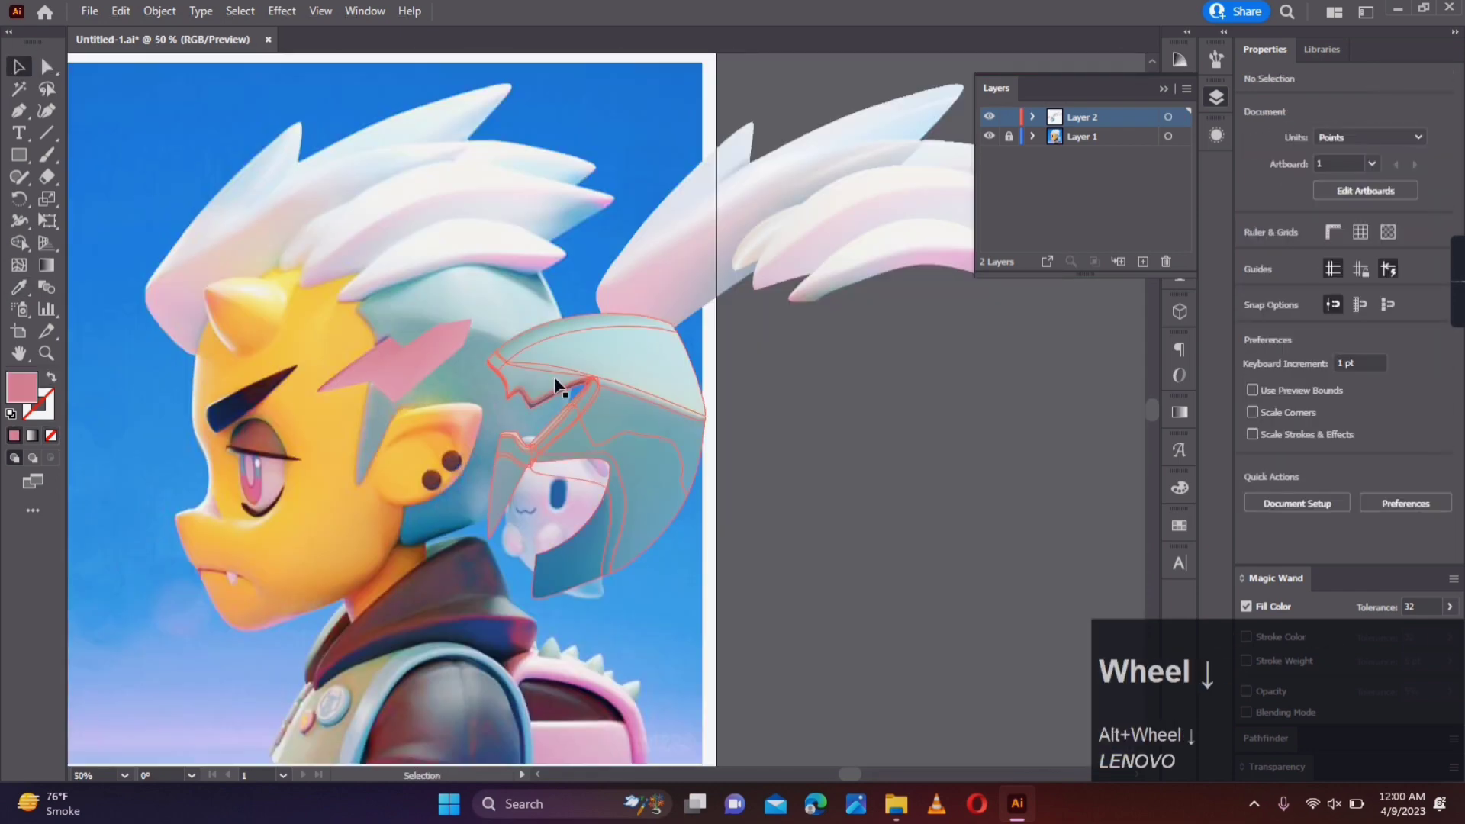
left_click_drag(556, 386, 425, 332)
left_click(802, 437)
Step: Display Layer 2 in outline mode and nudge the teal hair mesh into alignment with the reference hair
left_click(988, 117, "ctrl")
scroll(411, 344, "up", 4)
scroll(297, 320, "down", 2)
left_click(667, 370)
key("Left")
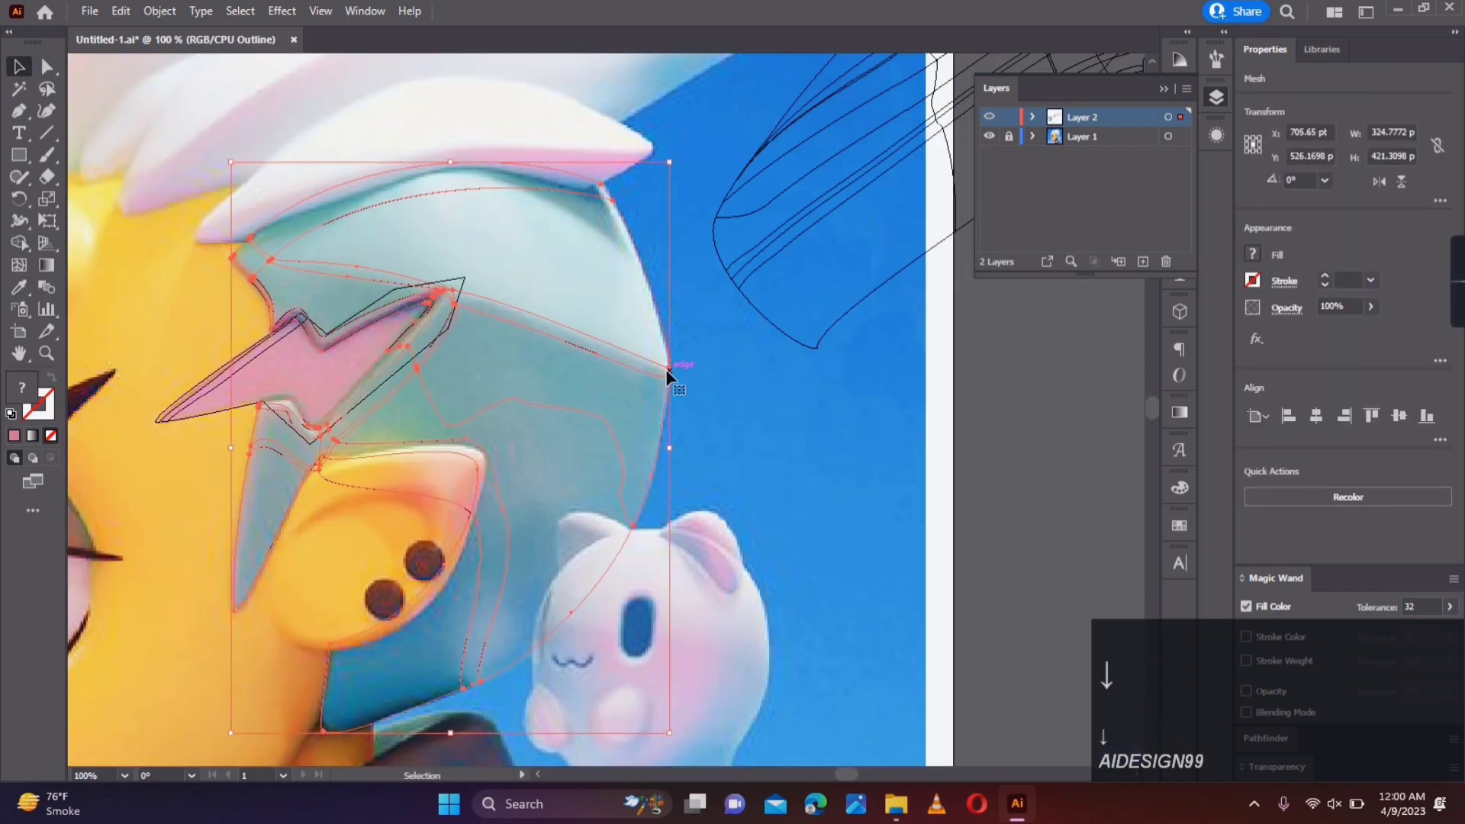
Step: Move the white hair group over the reference's white hair and nudge it into alignment
scroll(275, 255, "down", 5)
left_click(442, 299)
scroll(437, 334, "up", 5)
left_click_drag(490, 309, 569, 393)
key("Right")
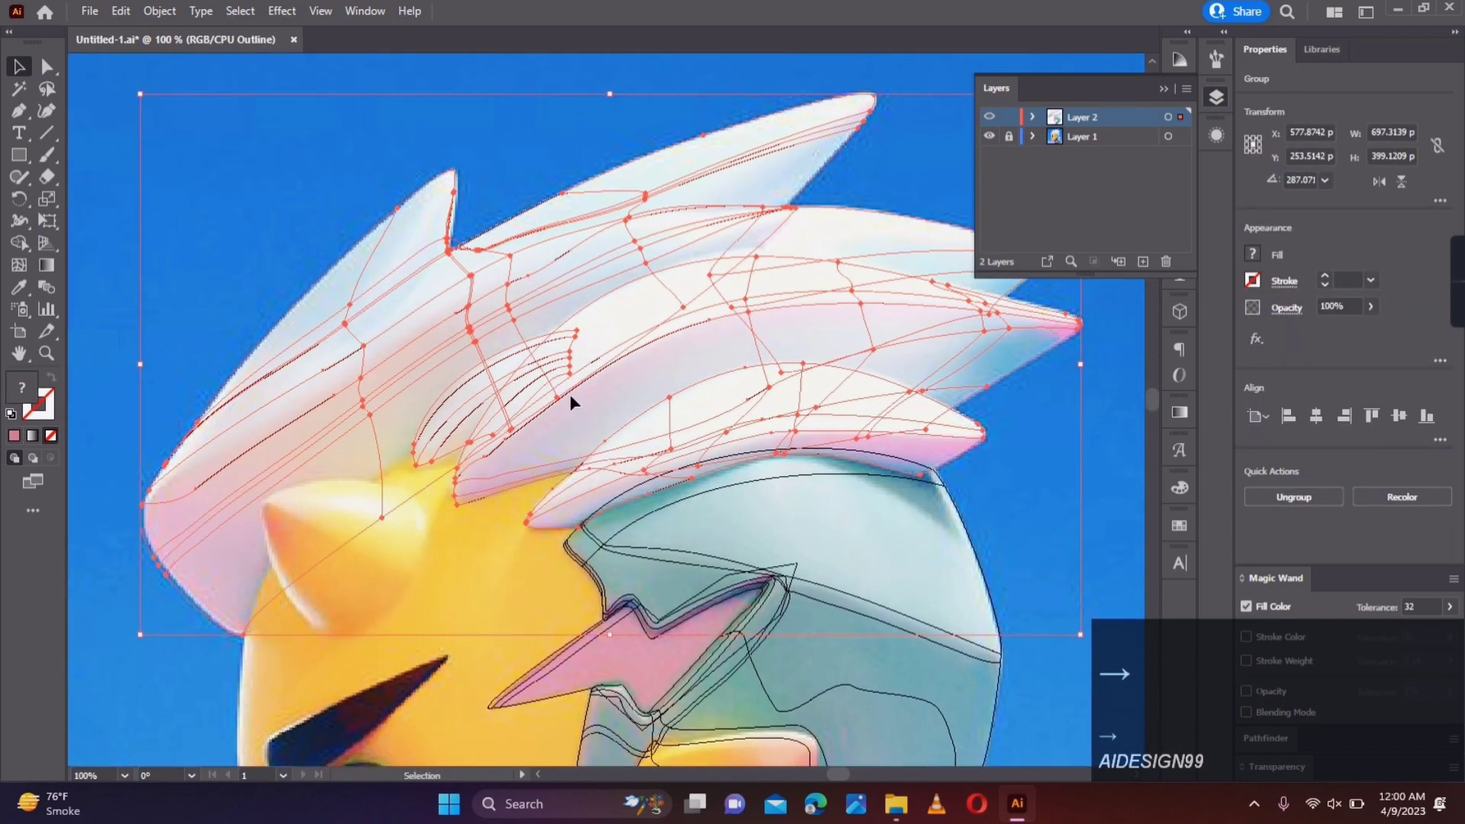
Step: Nudge the white hair group into its final alignment with the reference and return Layer 2 to preview mode
key("Right")
key("Right")
key("Up")
key("Left")
key("Down")
left_click(989, 117, "ctrl")
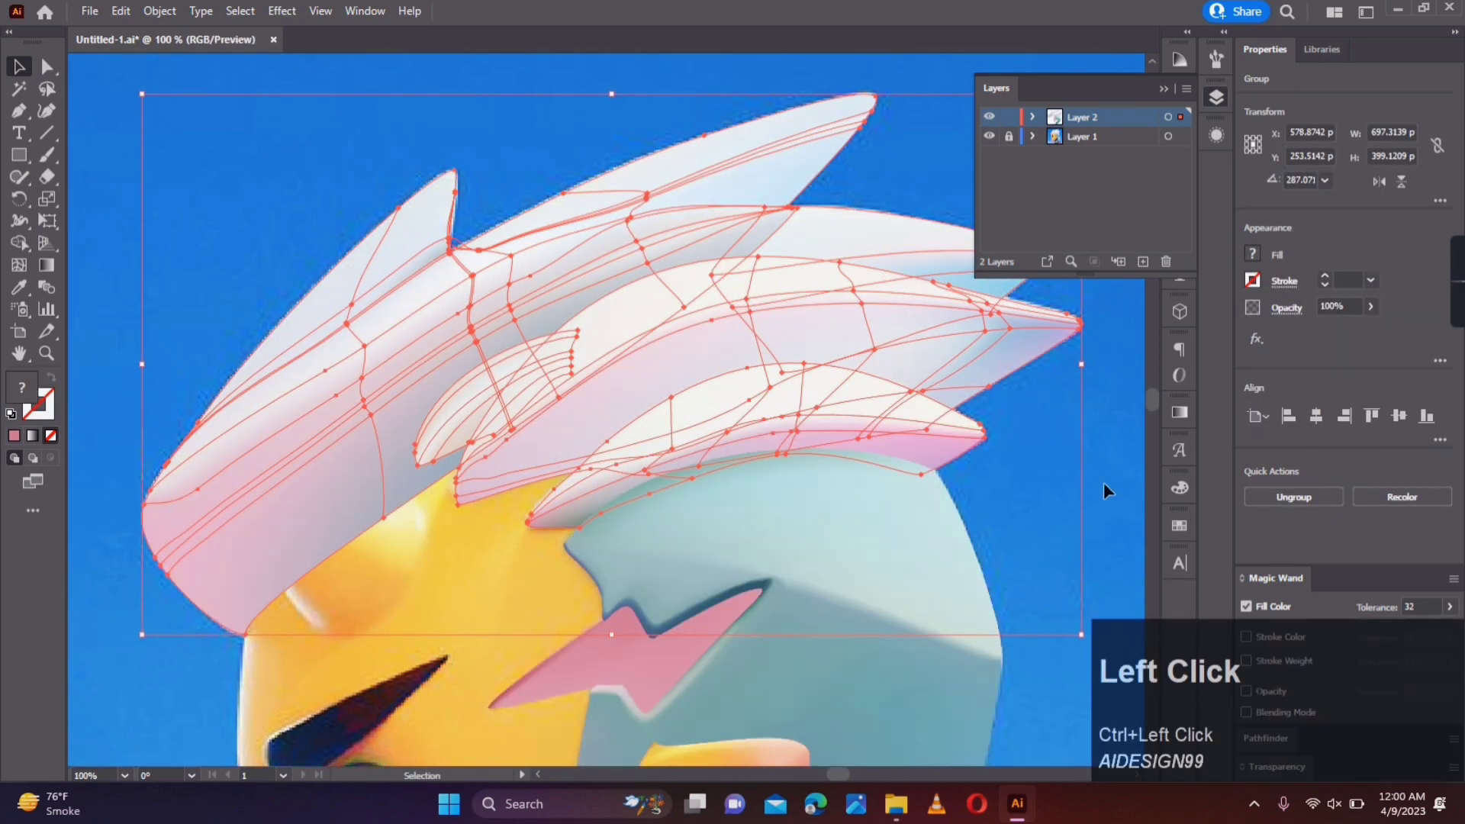
Step: Bring the white hair group to the front of the teal hair and deselect it
scroll(749, 364, "down", 3)
right_click(750, 366)
mouse_move(824, 608)
left_click(1011, 605)
left_click(1030, 445)
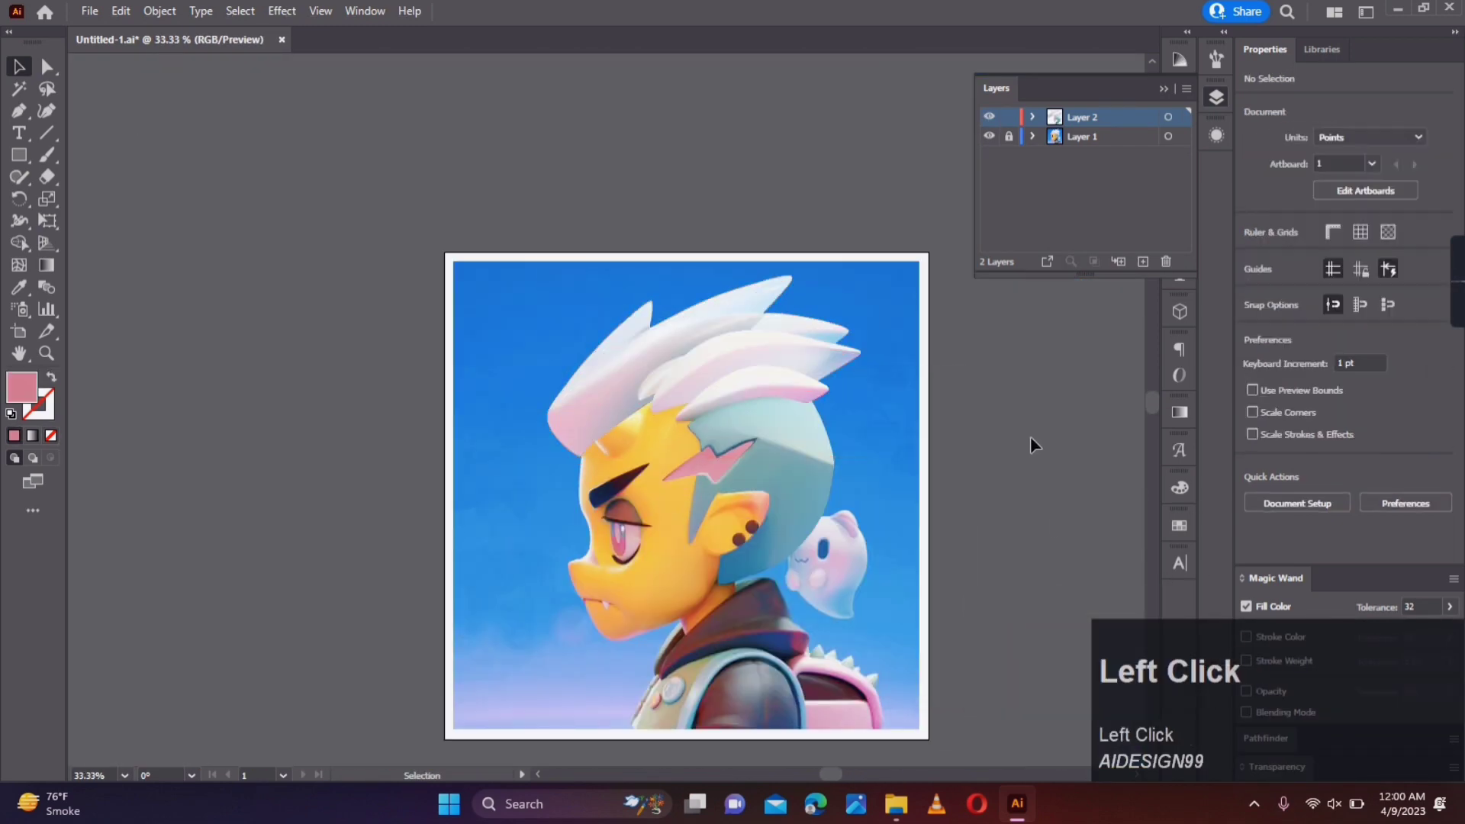
Step: Group all the hair parts and move the group off the reference onto the empty canvas beside the artboard
scroll(786, 534, "up", 1)
scroll(1006, 512, "down", 2)
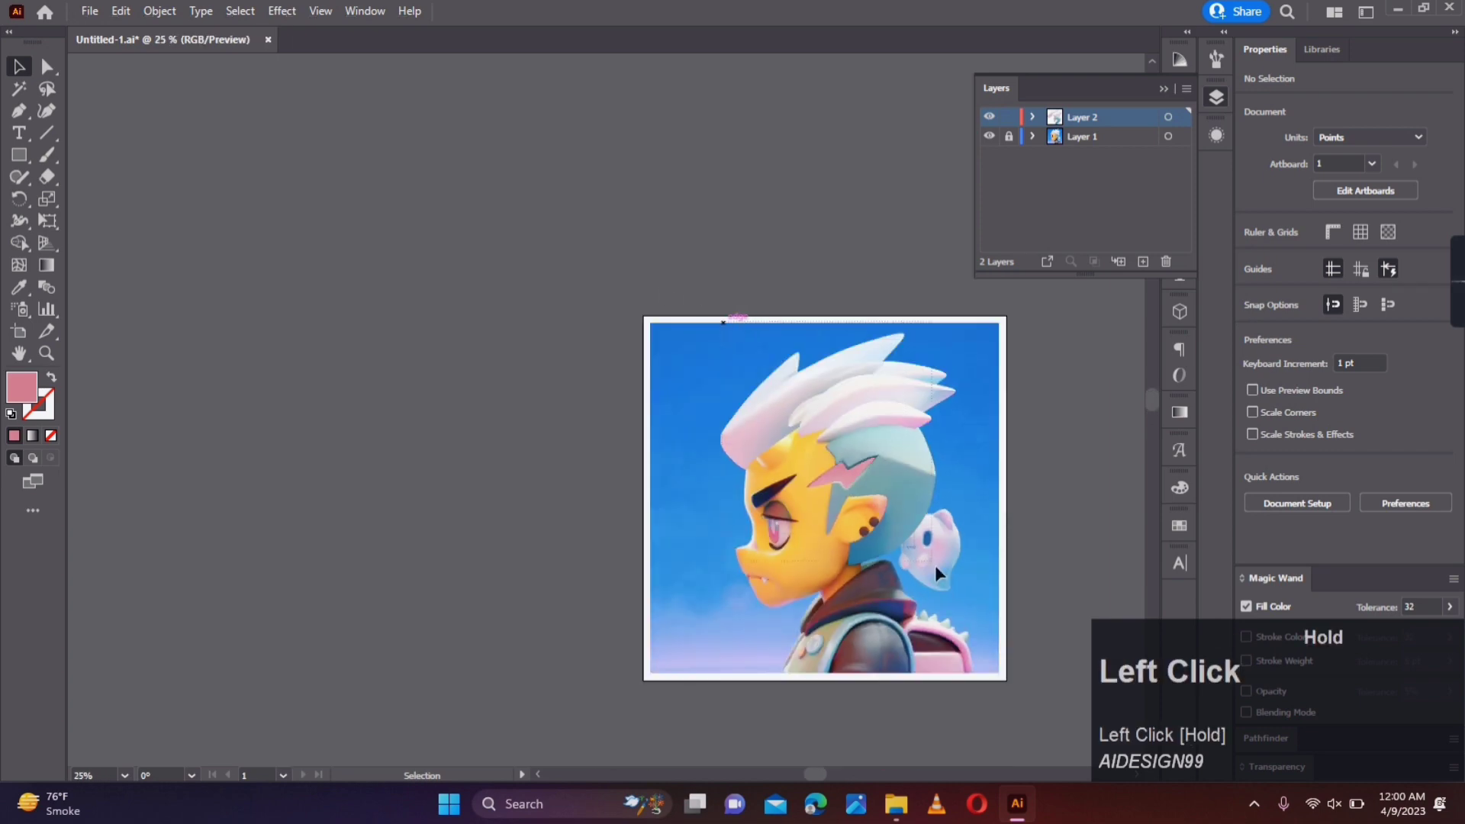
left_click(977, 589)
key("ctrl+g")
left_click(1043, 513)
scroll(1043, 513, "down", 1)
left_click_drag(1039, 500, 739, 496)
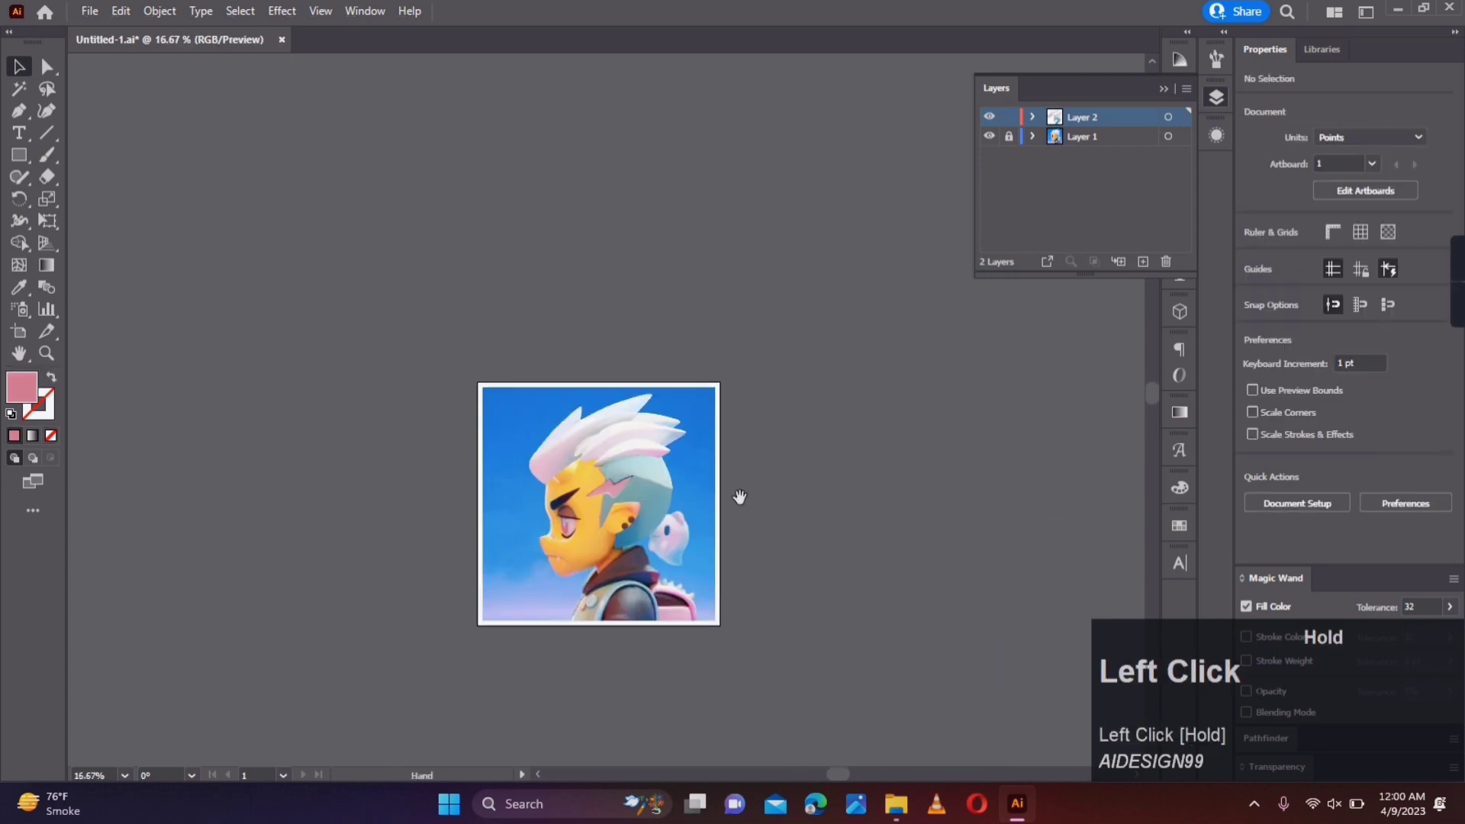
left_click_drag(621, 461, 811, 460)
left_click(791, 593)
Step: Duplicate Artboard 1 and place the copy directly to the right of the original, beneath the hair
scroll(795, 572, "up", 2)
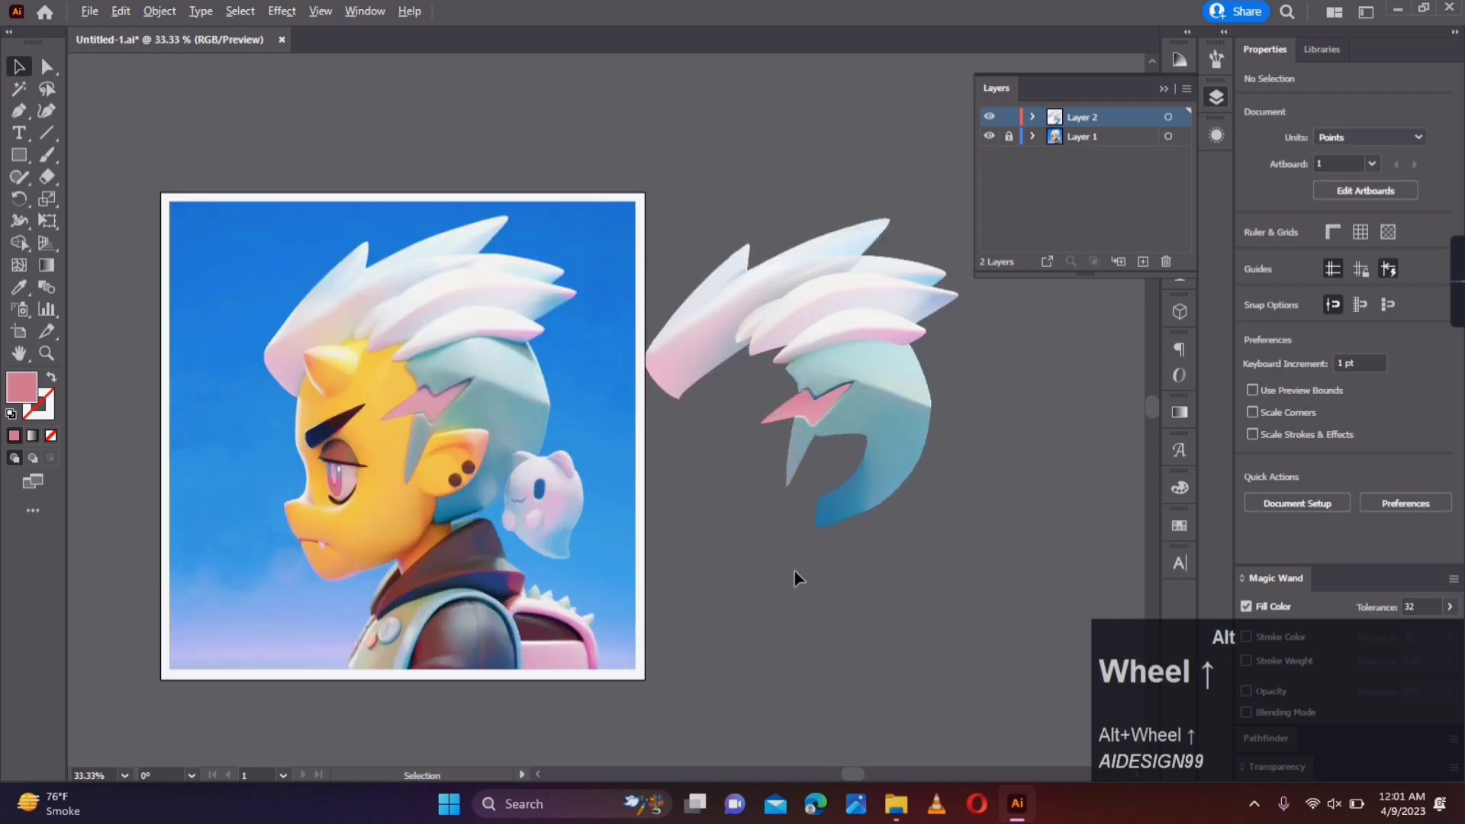
scroll(794, 578, "up", 1)
left_click_drag(756, 507, 751, 640)
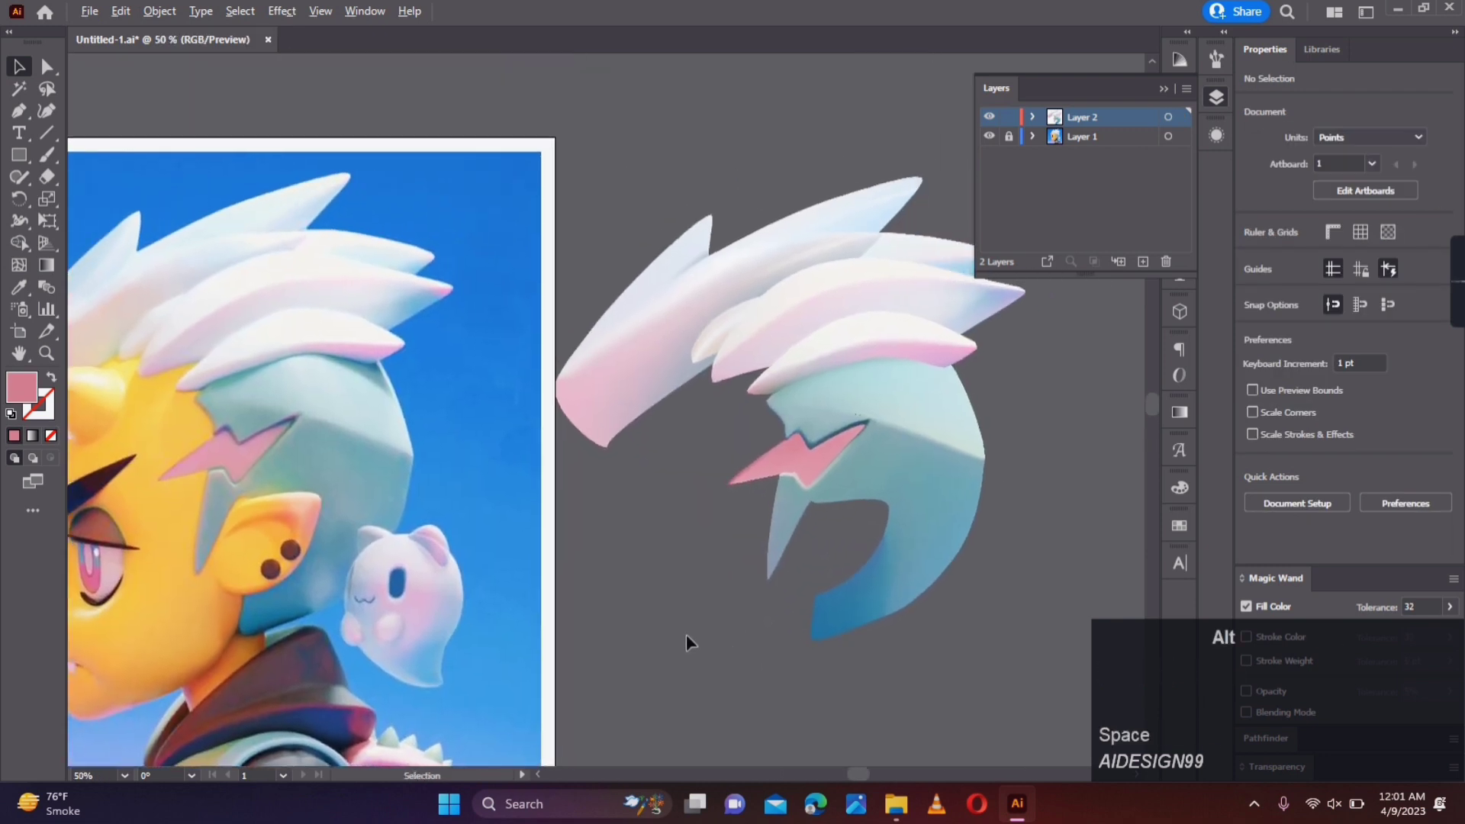
scroll(685, 634, "down", 1)
left_click_drag(634, 638, 788, 580)
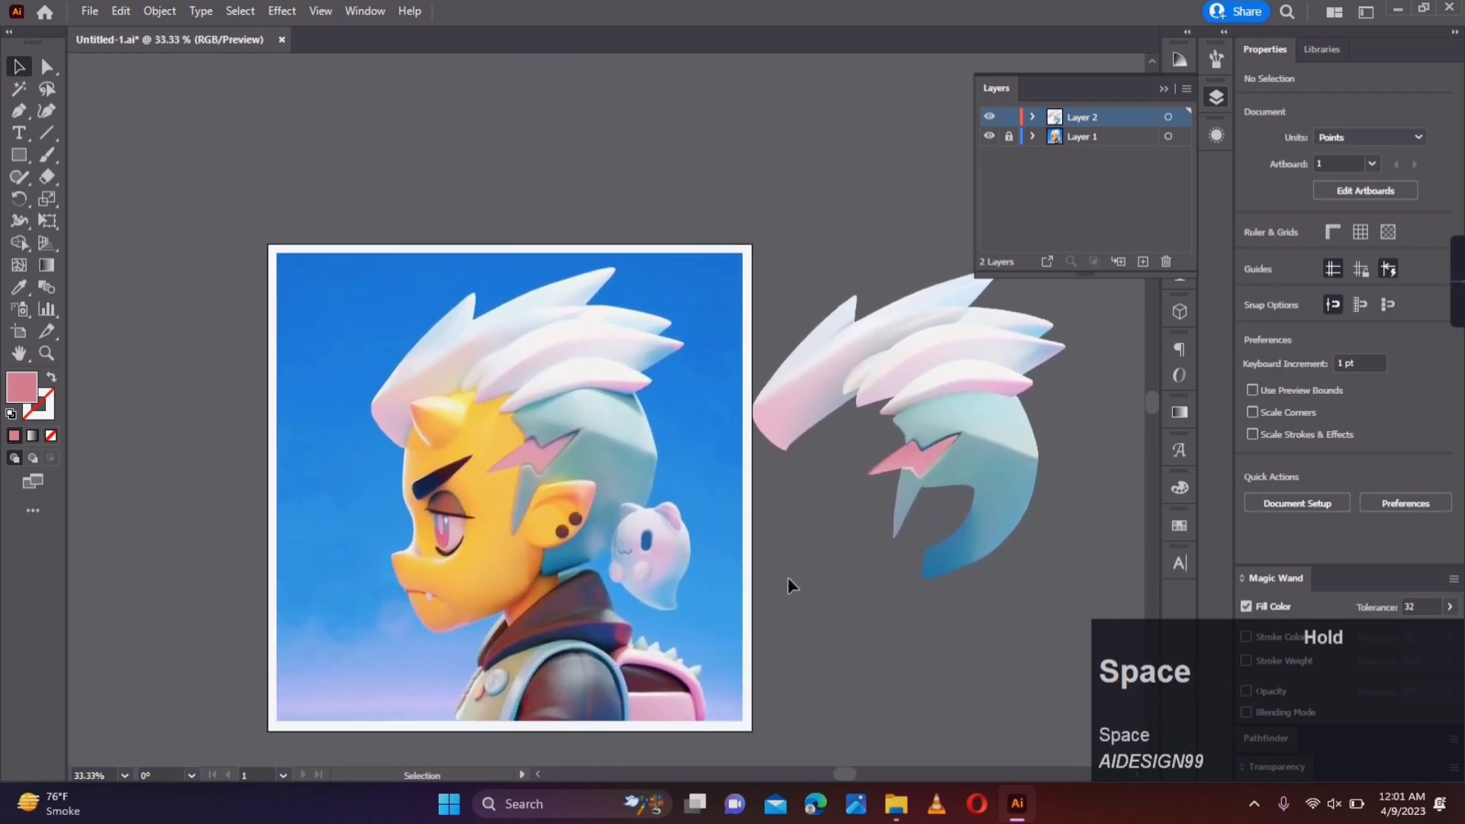
scroll(781, 575, "down", 1)
left_click(19, 332)
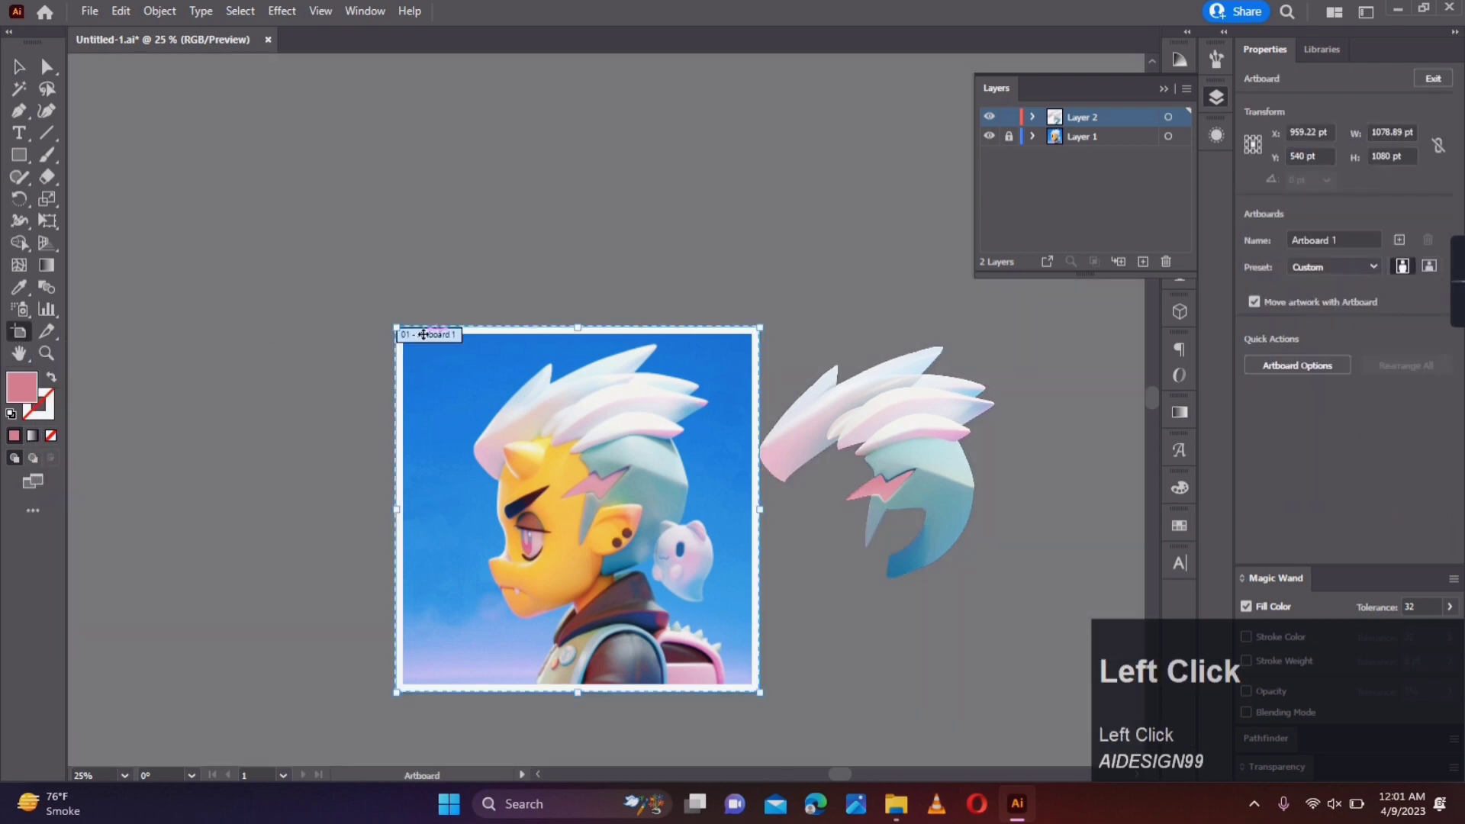
left_click_drag(424, 334, 802, 337)
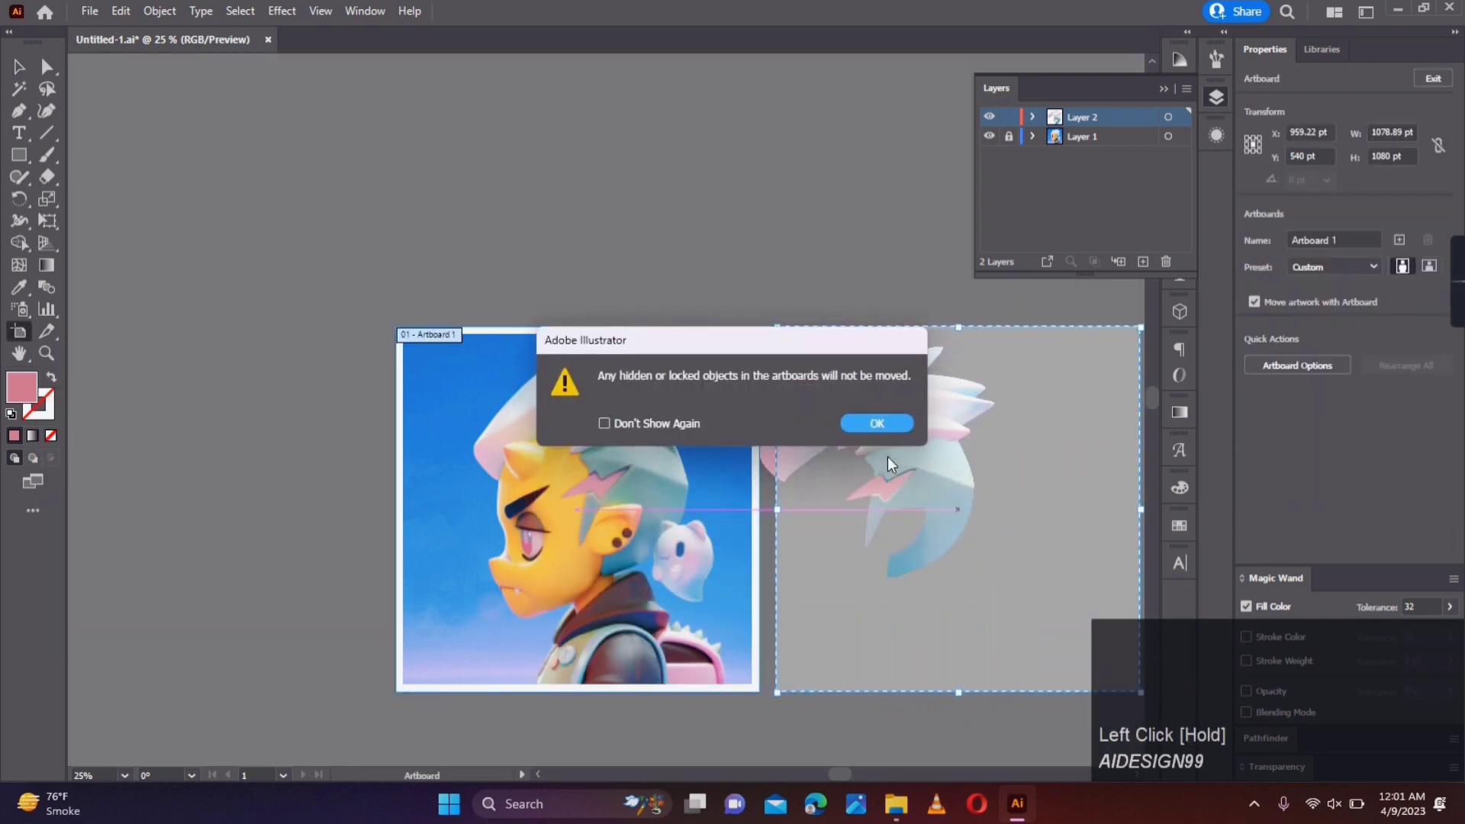
left_click(876, 423)
Step: Move the hair group fully inside the new second artboard
left_click(19, 66)
left_click(932, 435)
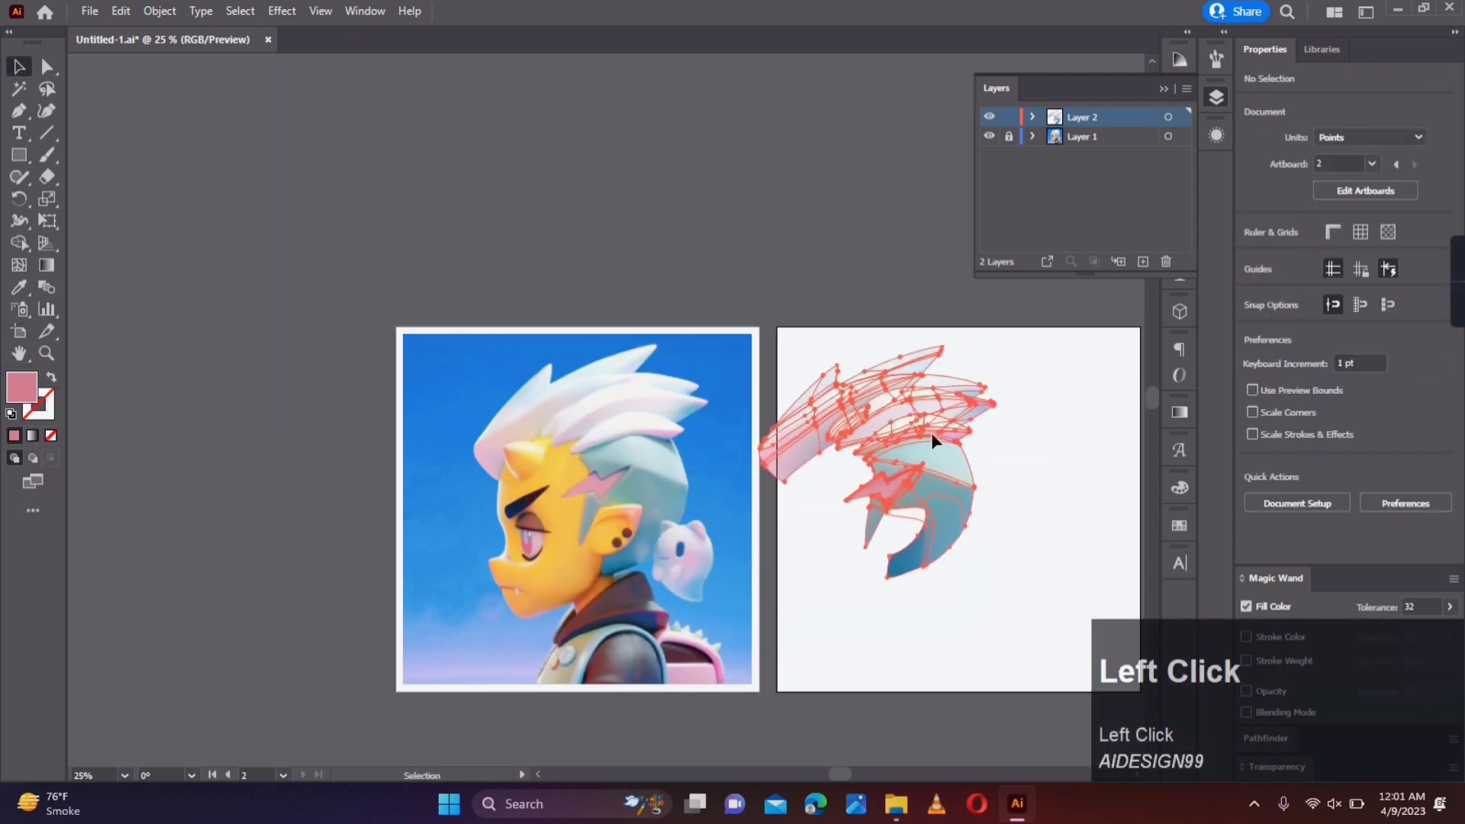
left_click_drag(909, 434, 1000, 458)
Step: Draw a pink background square about 1125 pt wide covering the second artboard and send it behind the hair
key("space")
left_click_drag(776, 317, 870, 697)
left_click(485, 312)
left_click(19, 155)
right_click(724, 534)
mouse_move(797, 425)
left_click(980, 484)
key("space")
left_click_drag(611, 403, 890, 407)
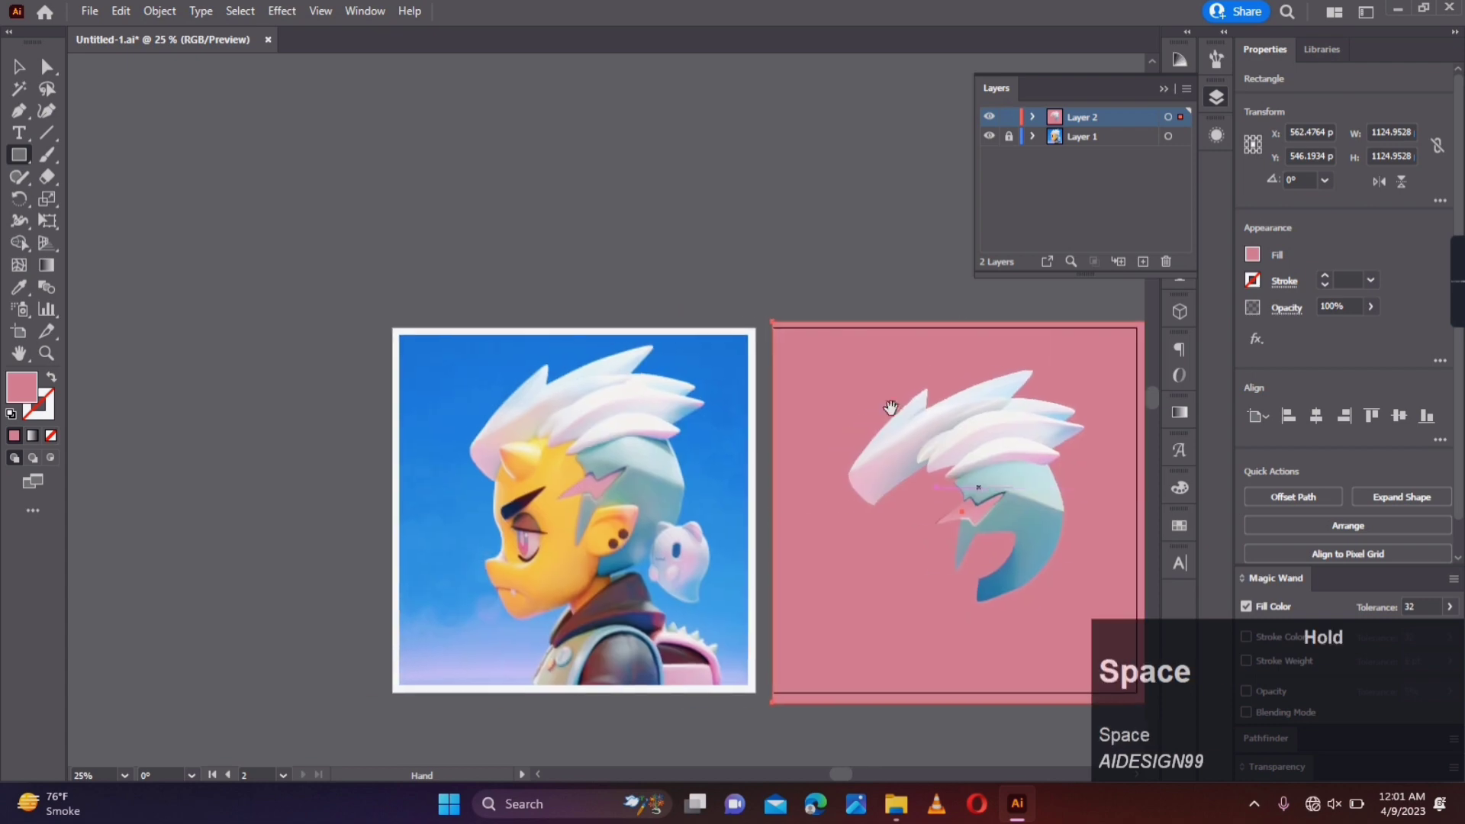
left_click(19, 67)
left_click(542, 268)
key("space")
left_click_drag(542, 268, 486, 261)
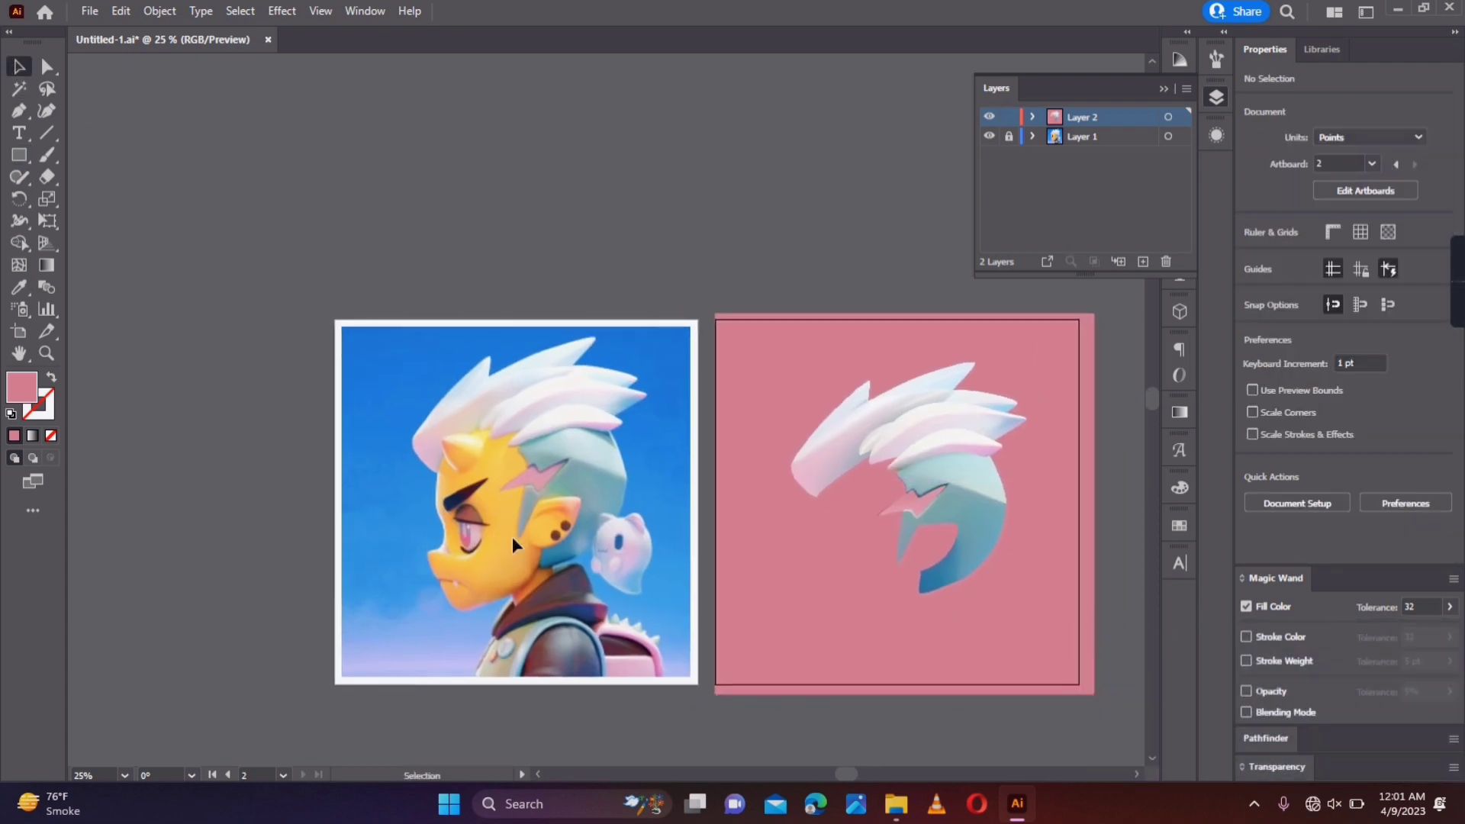
scroll(479, 555, "up", 6)
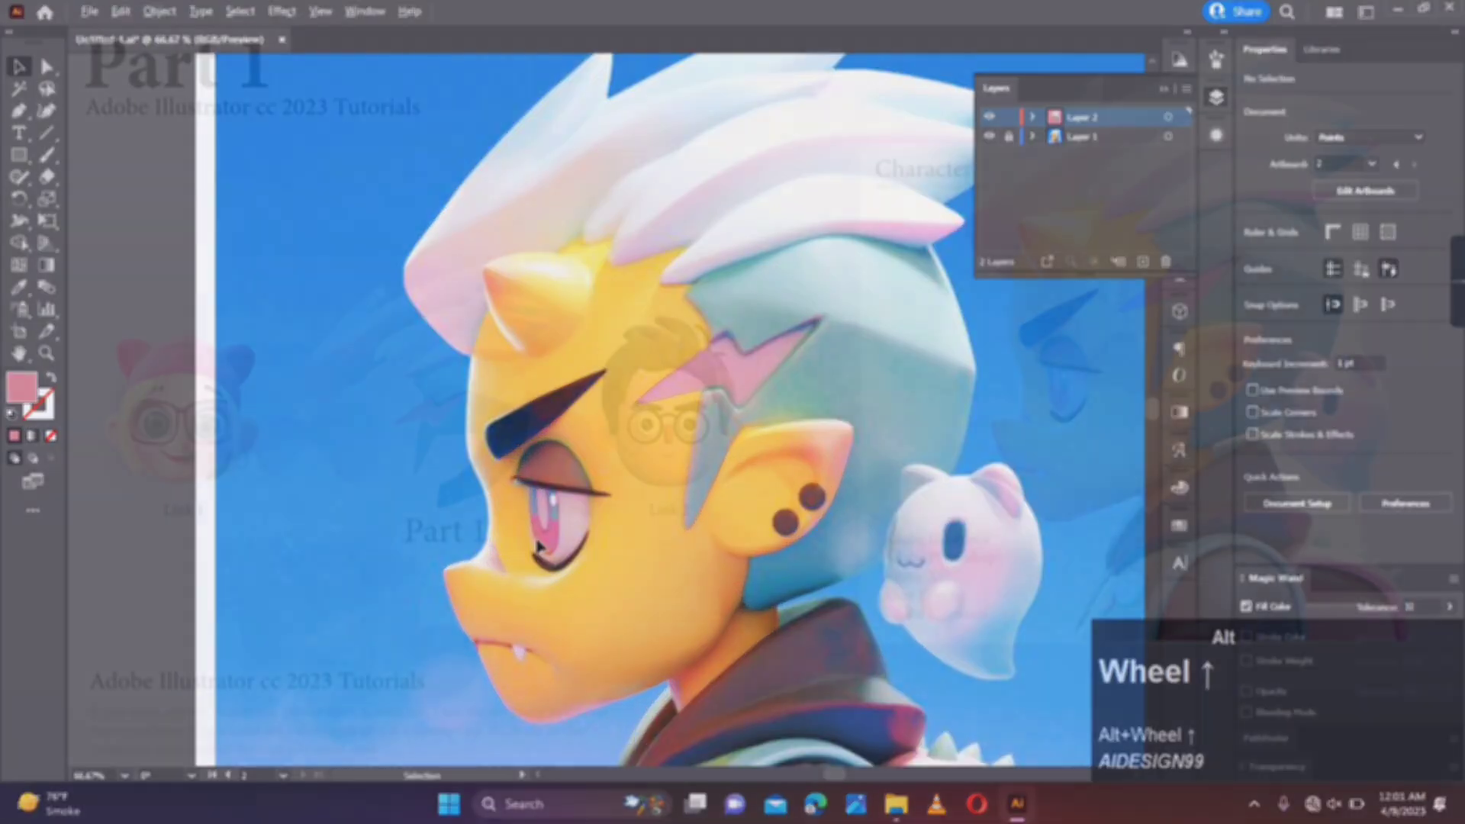